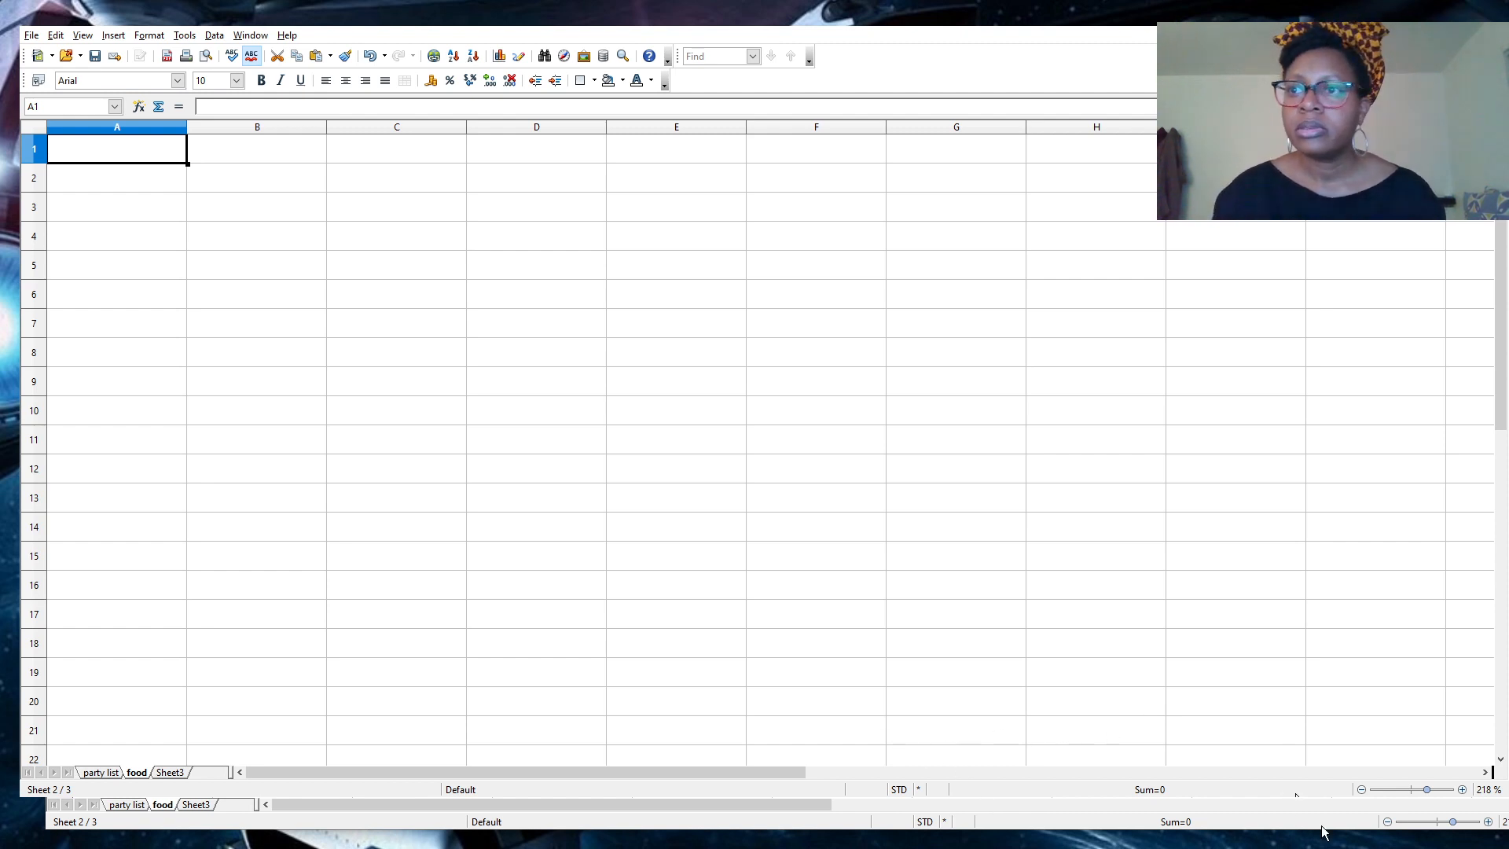
Copy the guest names in B5:B9 of the party list sheet into the food sheet starting at cell B3.
left_click_drag(1428, 791, 1422, 789)
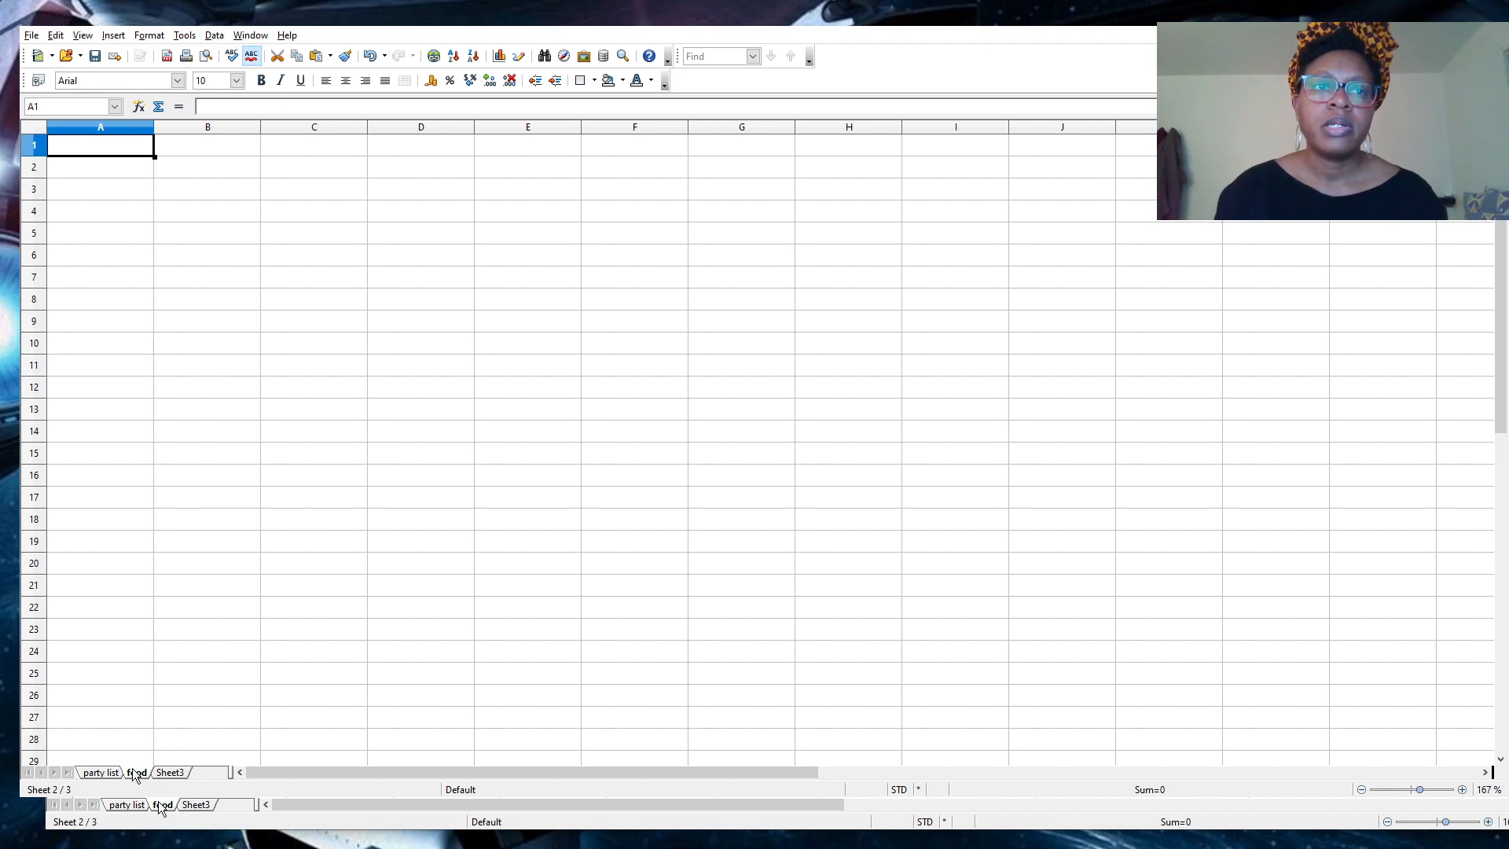
left_click(168, 196)
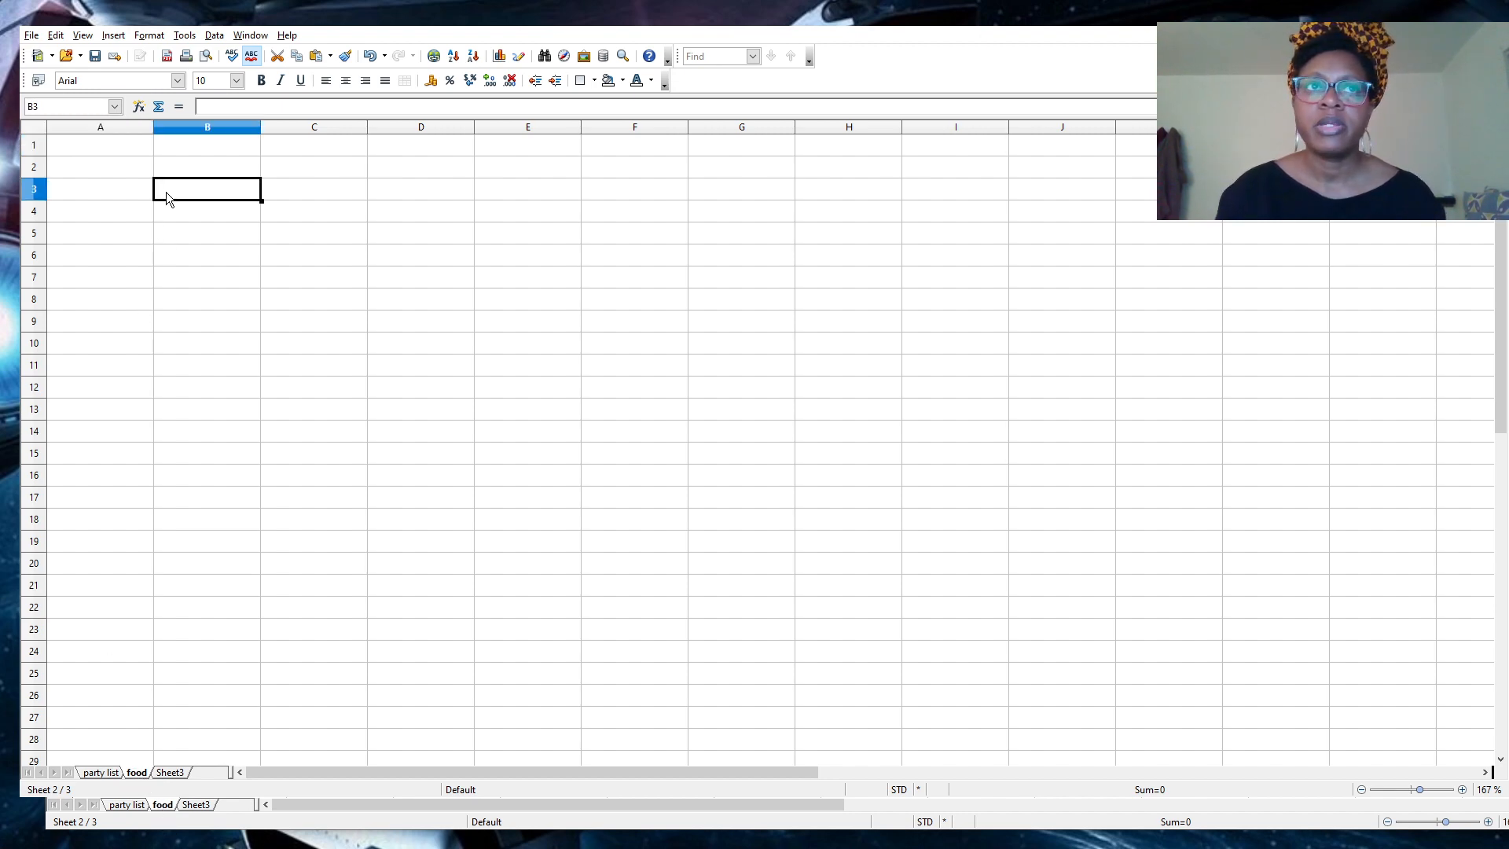
left_click(125, 802)
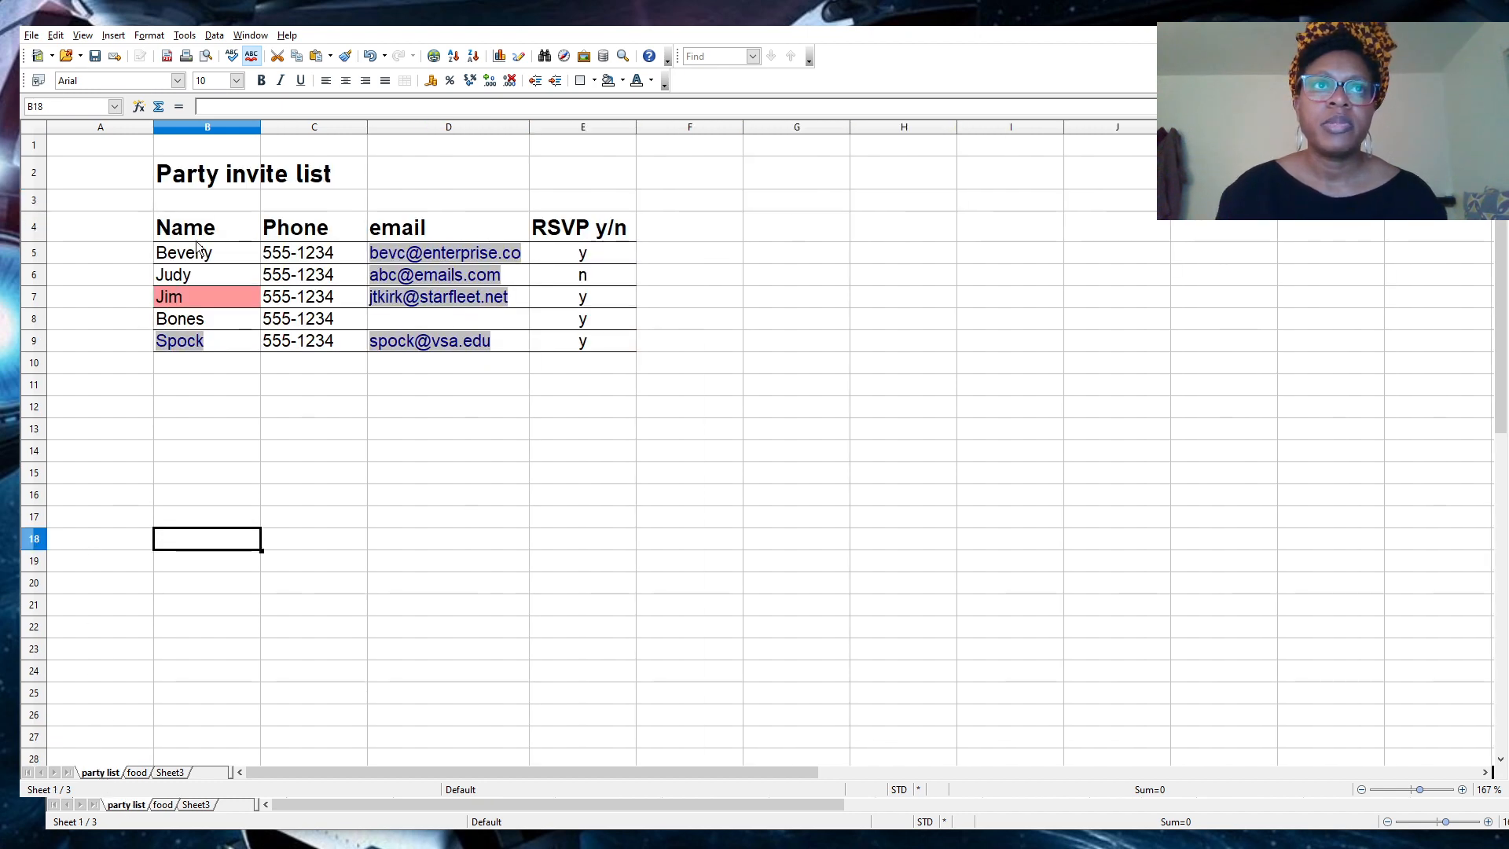
left_click_drag(223, 253, 225, 336)
key("ctrl+c")
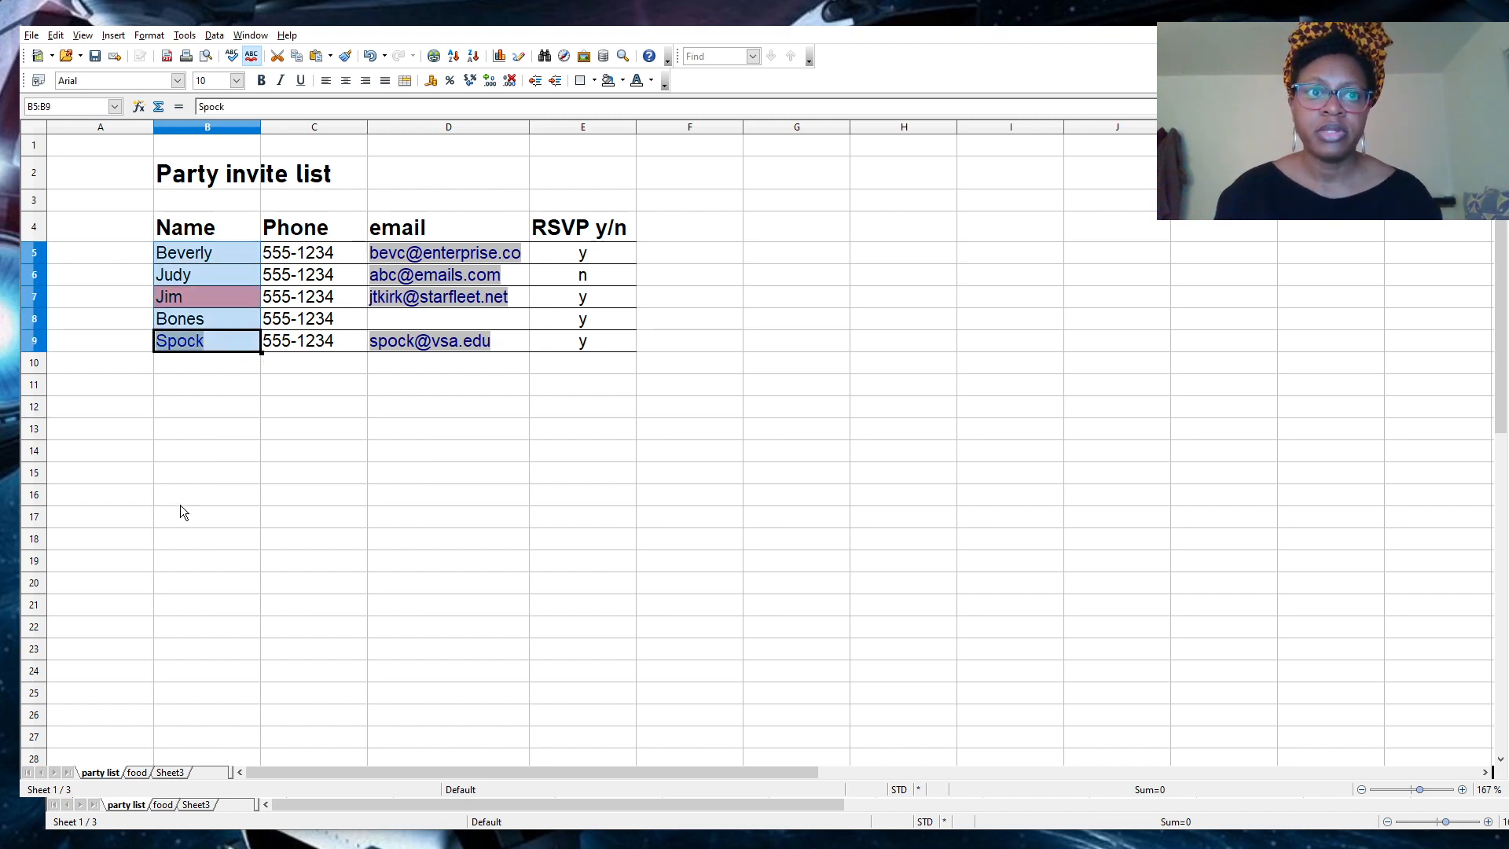
left_click(137, 772)
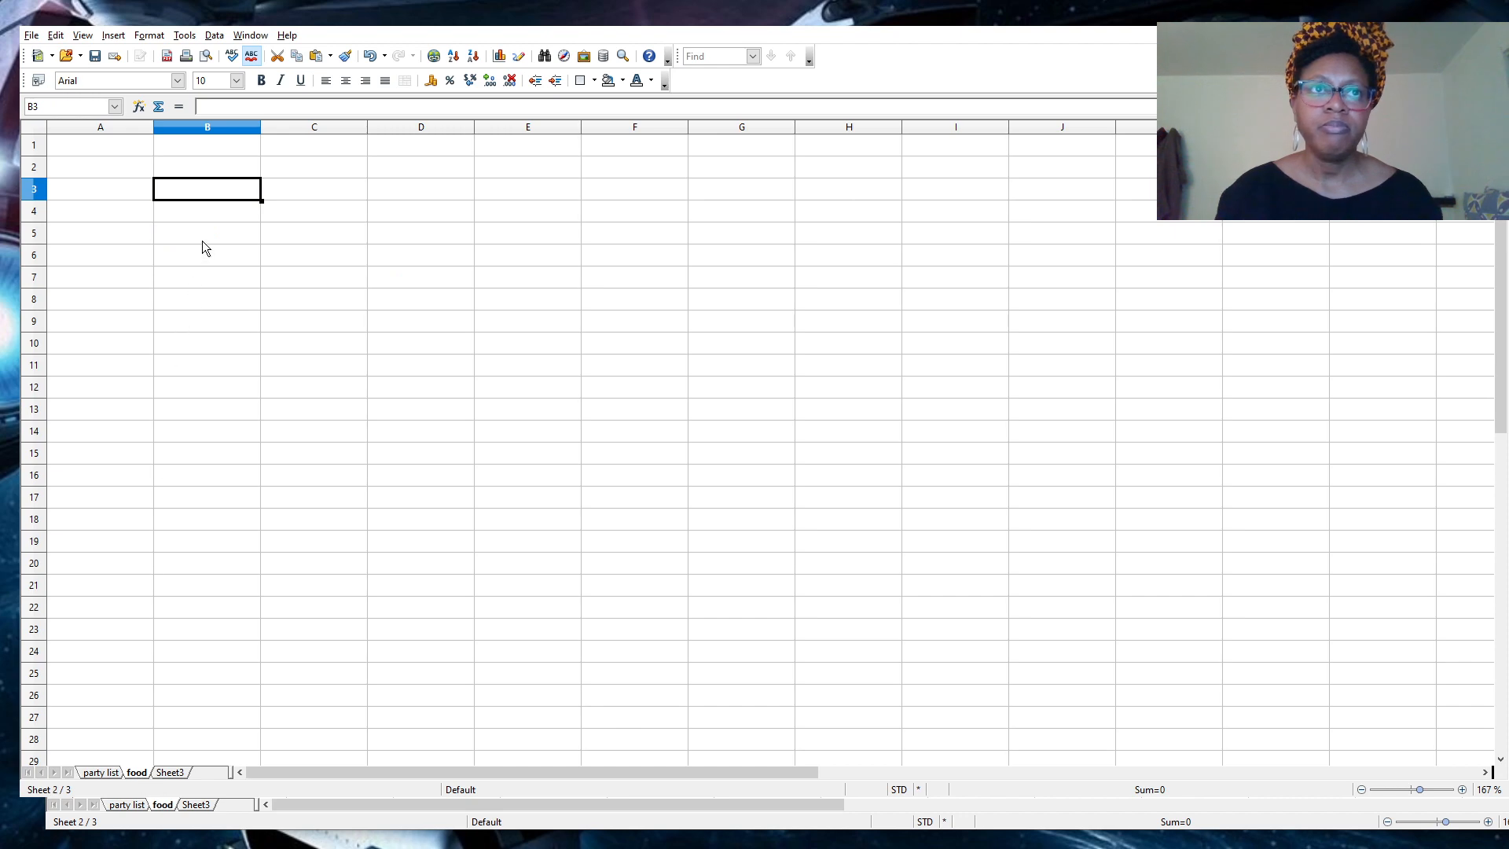
key("ctrl+v")
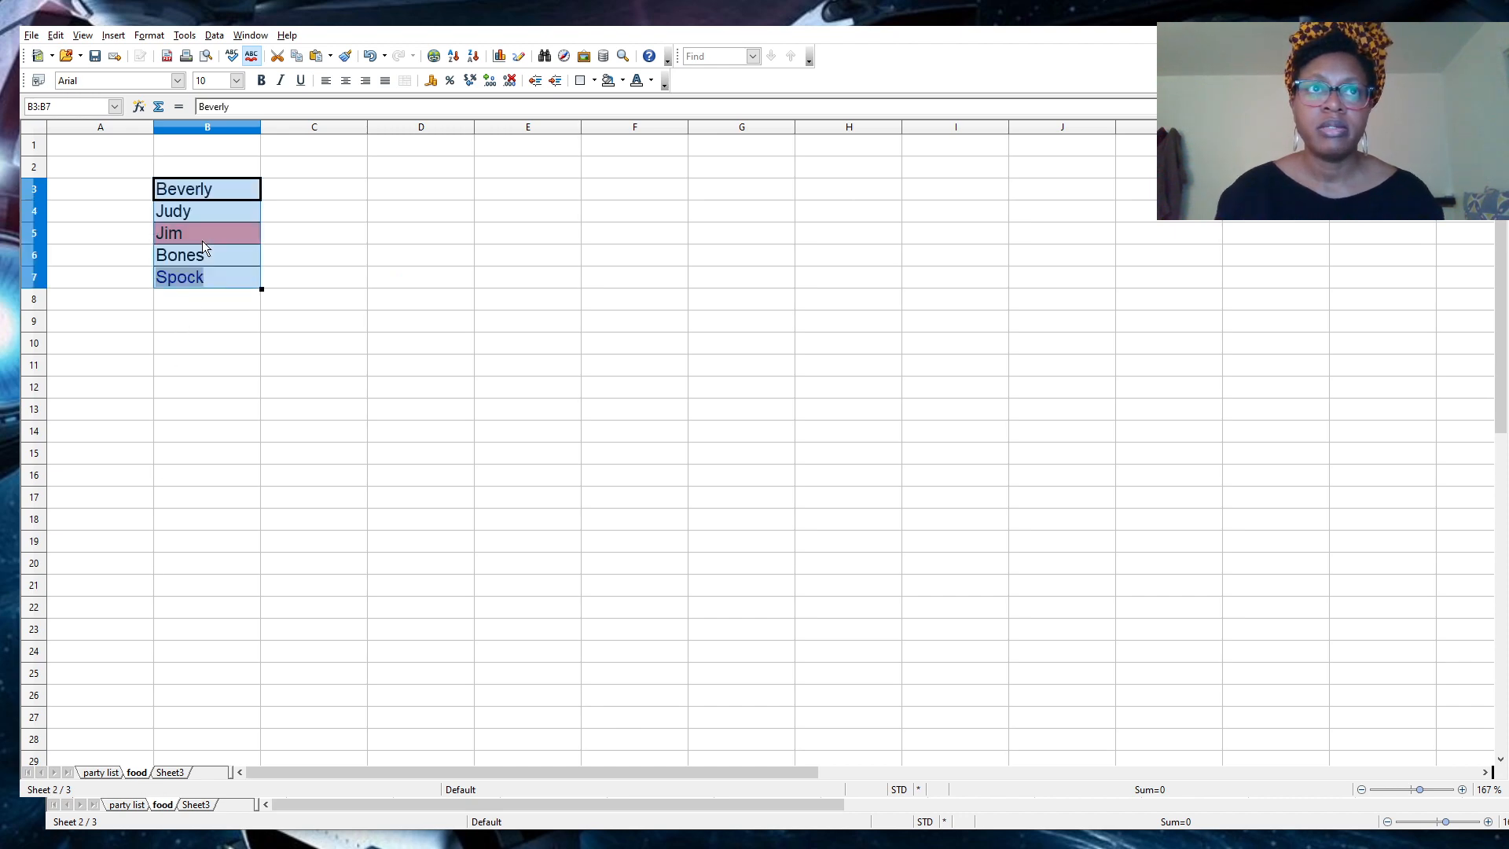
left_click(222, 274)
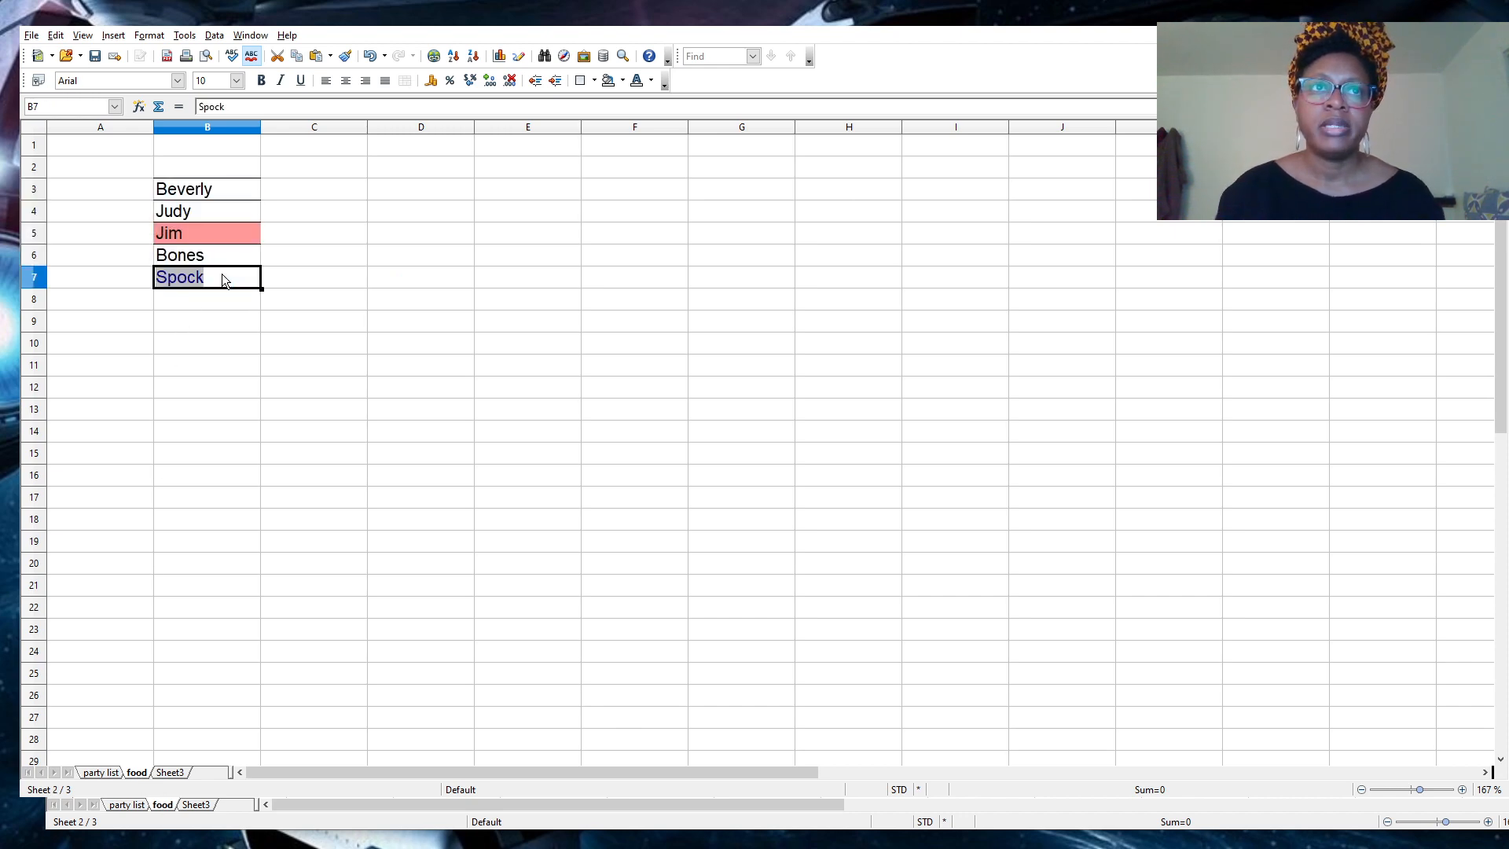
double_click(239, 275)
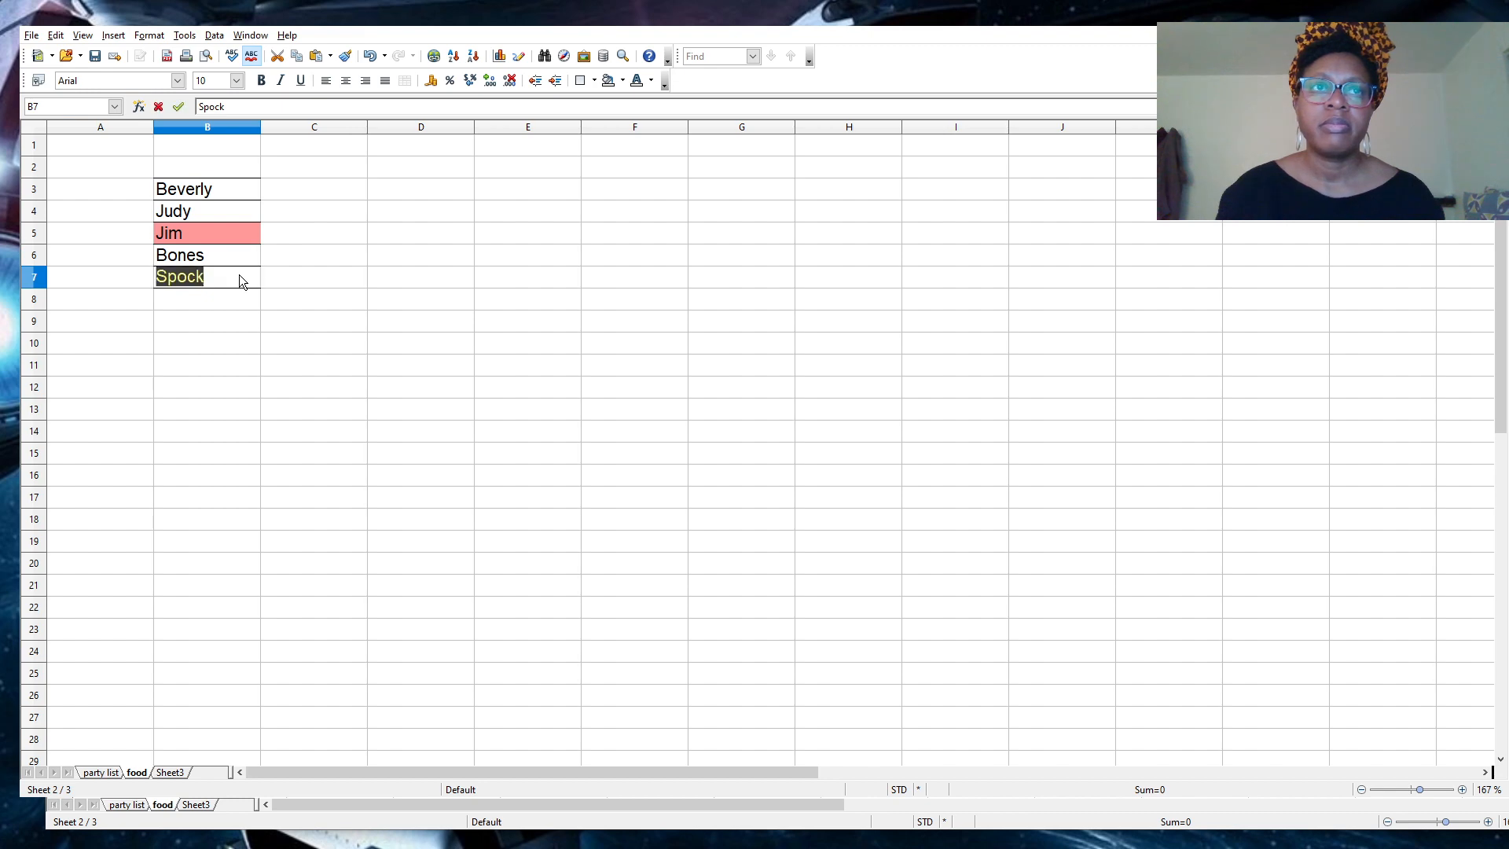
left_click(434, 56)
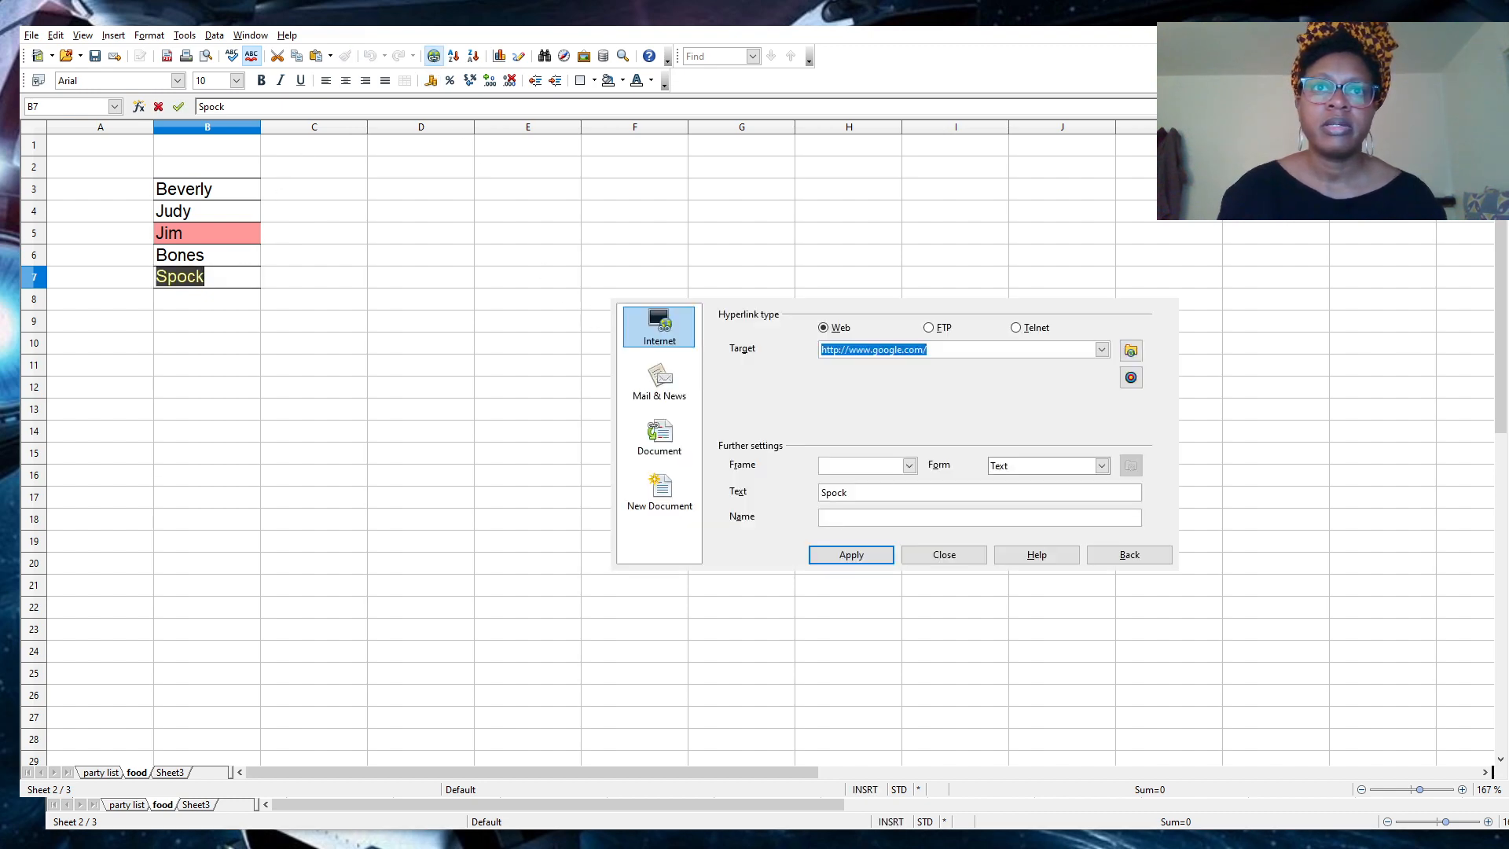
key("BackSpace")
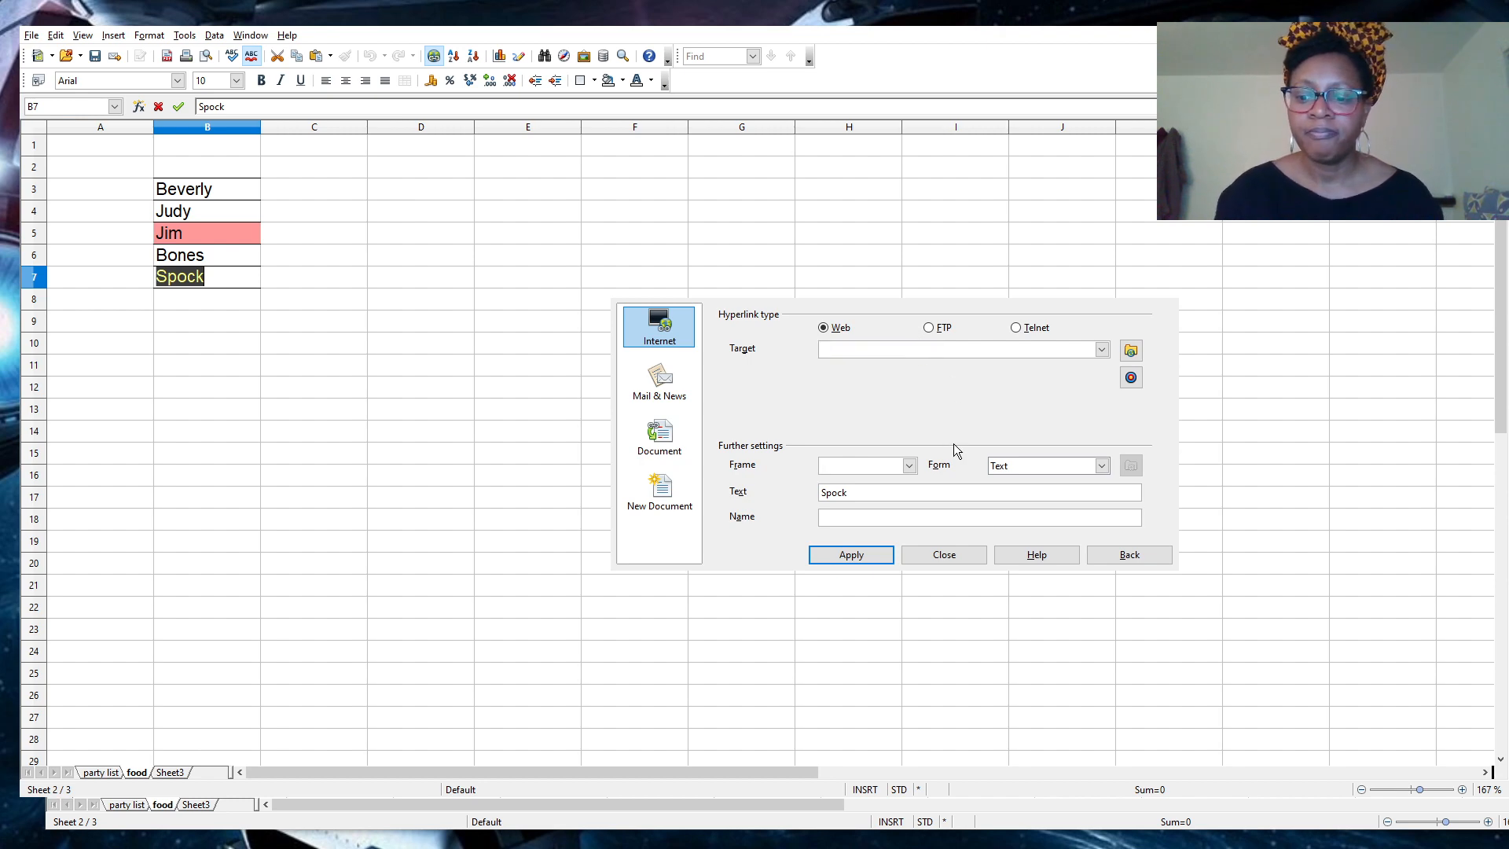
left_click(943, 555)
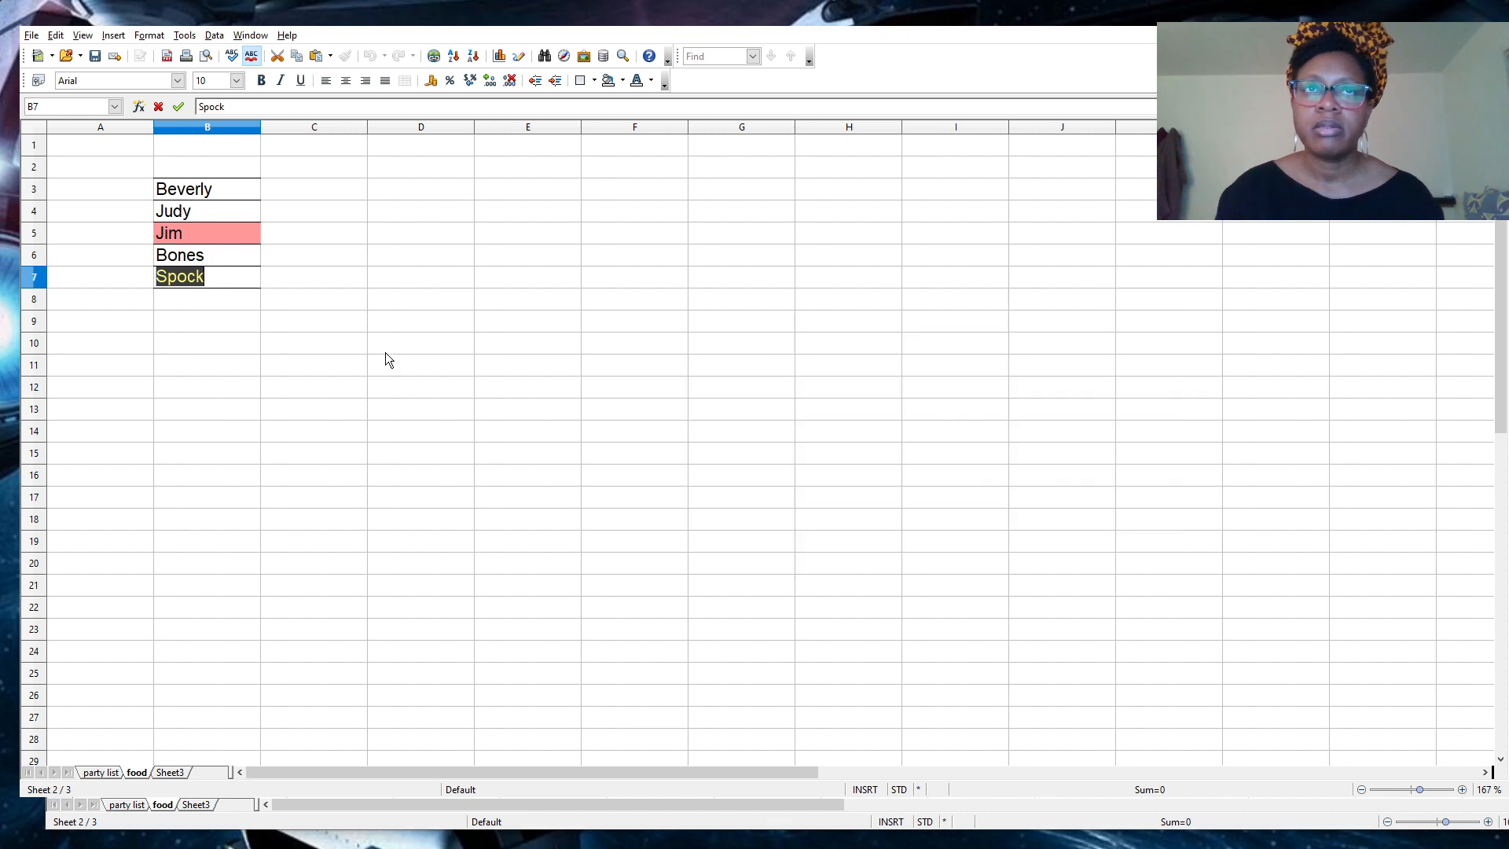
key("Return")
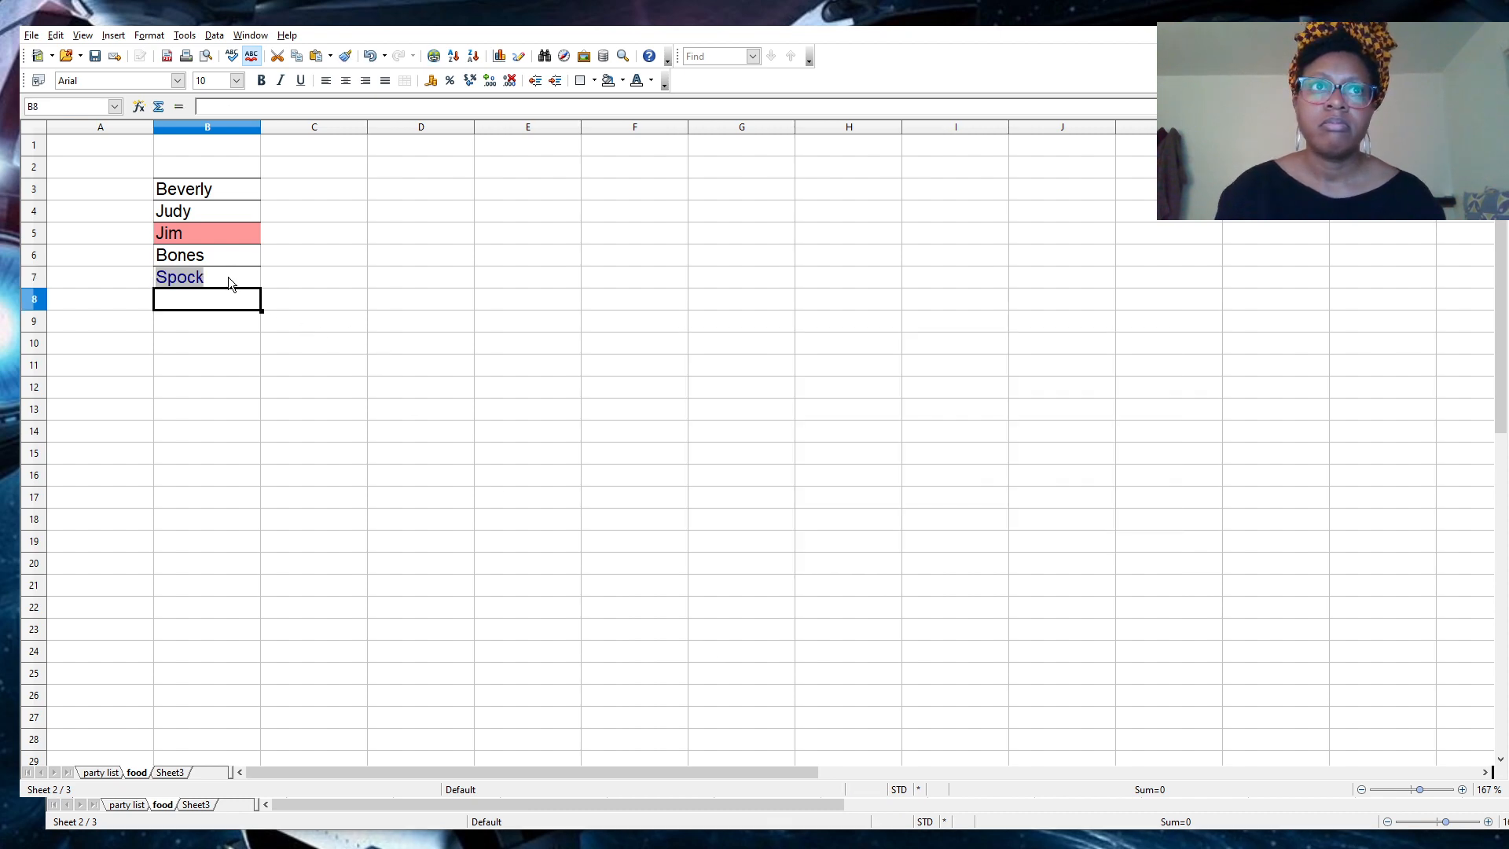
left_click(185, 279)
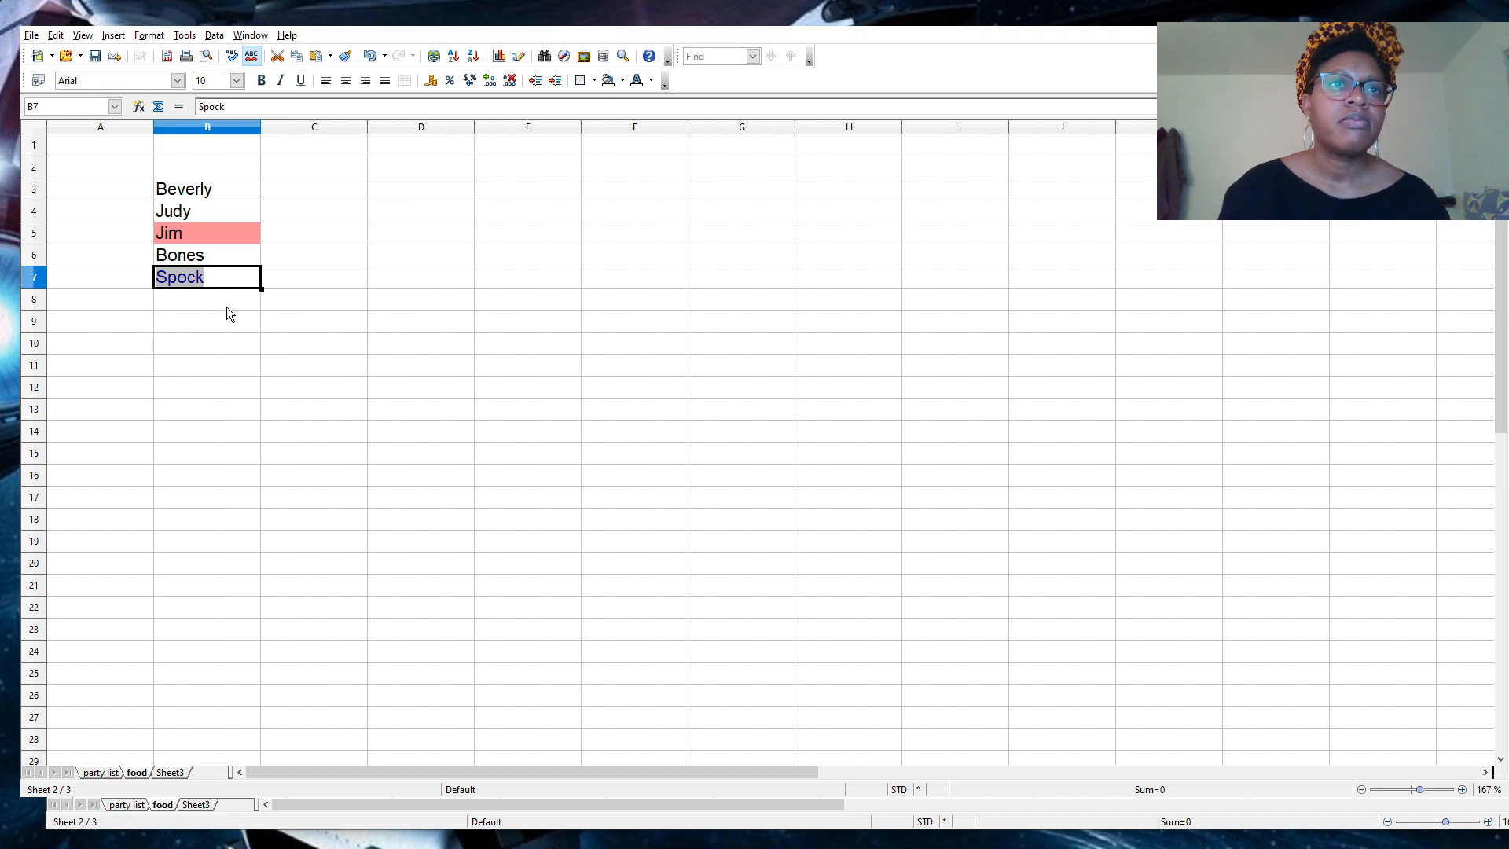
key("ctrl+1")
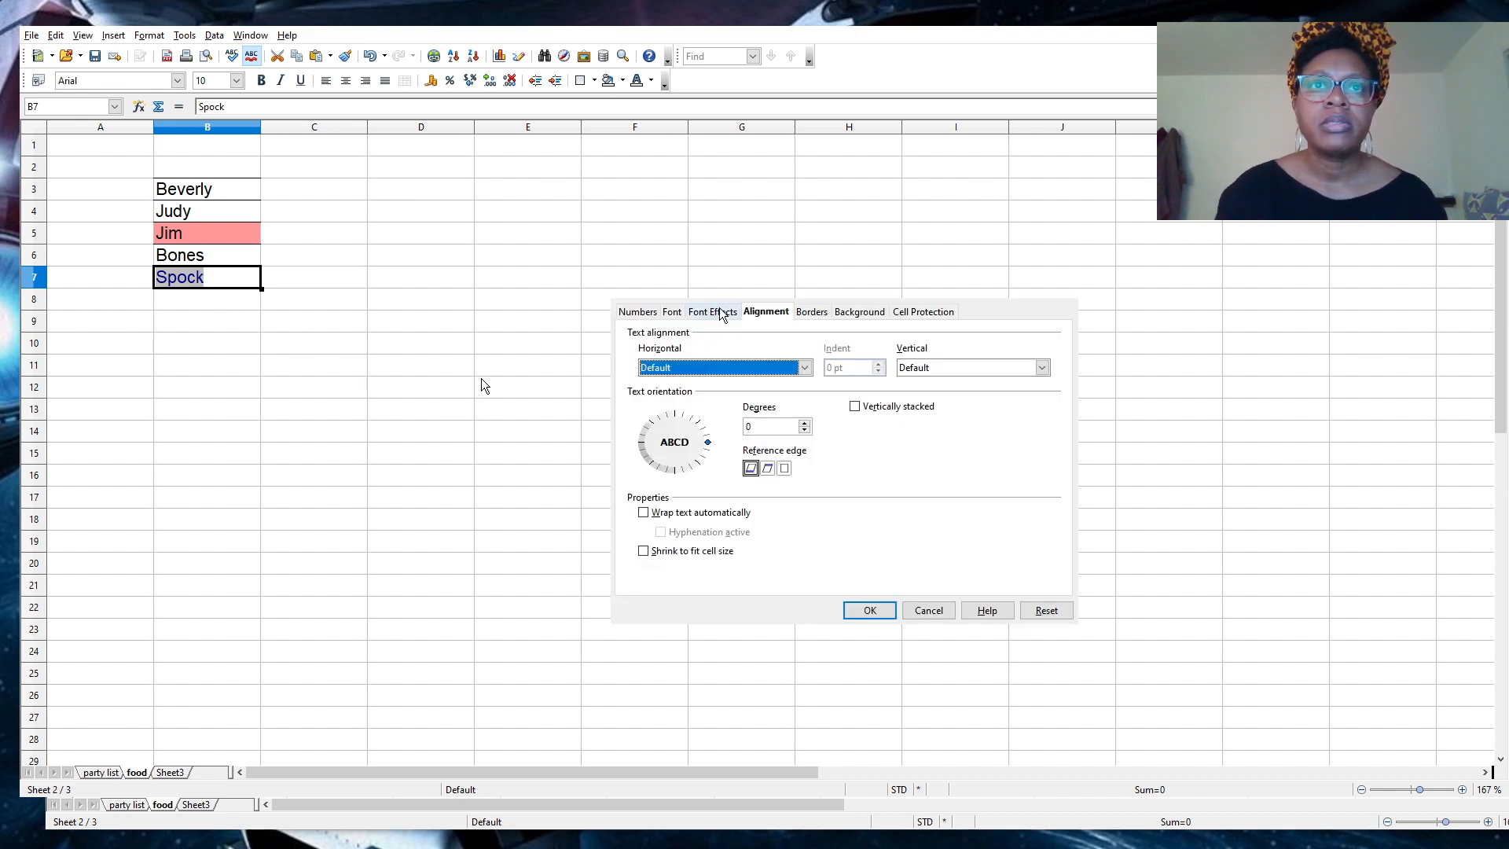
left_click(934, 608)
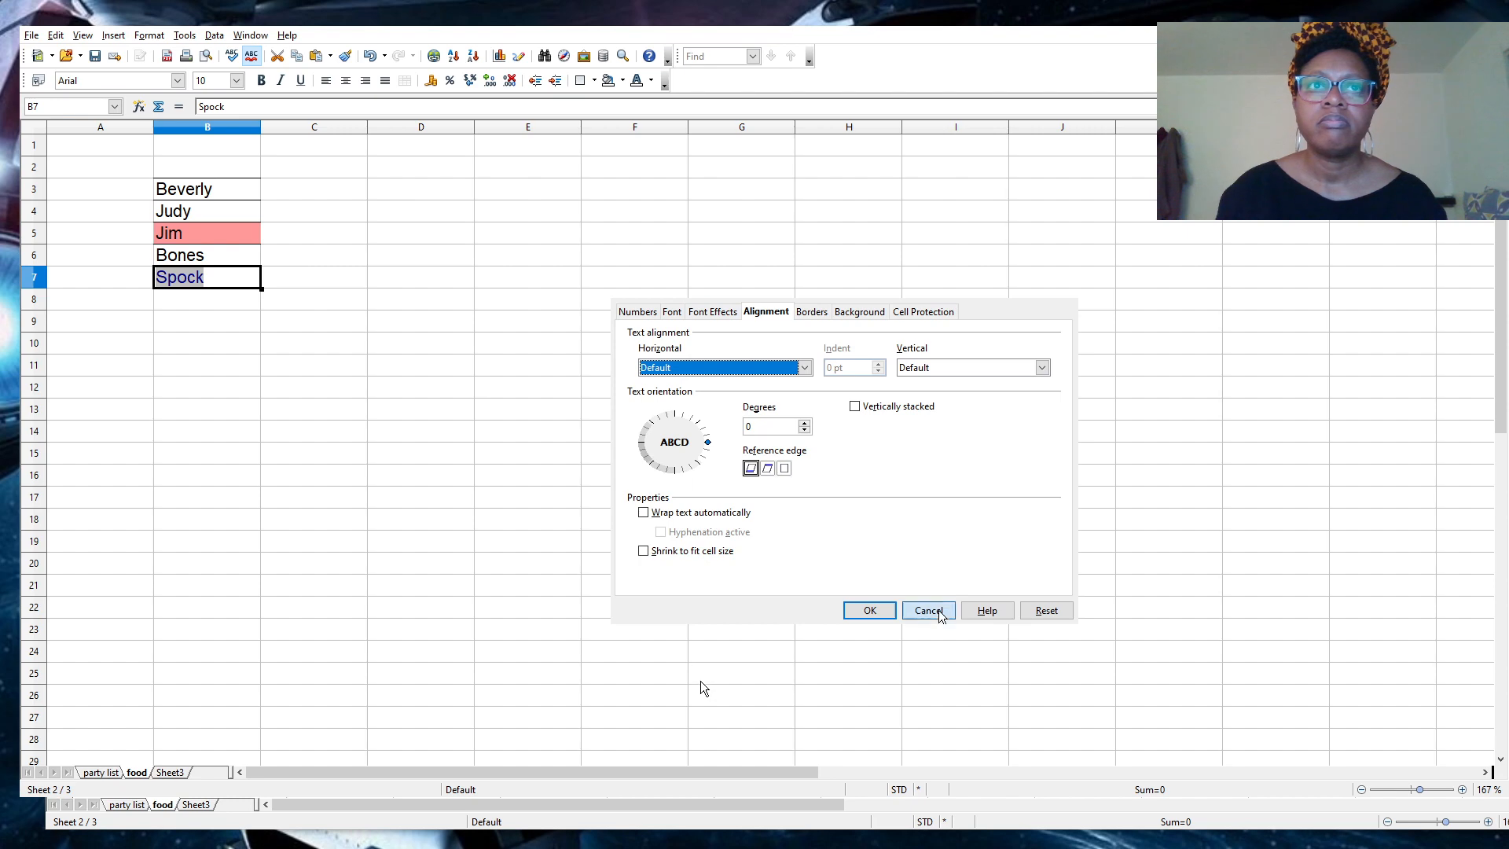
Try to remove the hyperlink from cell B7 by clearing the link's target address and text.
left_click(434, 57)
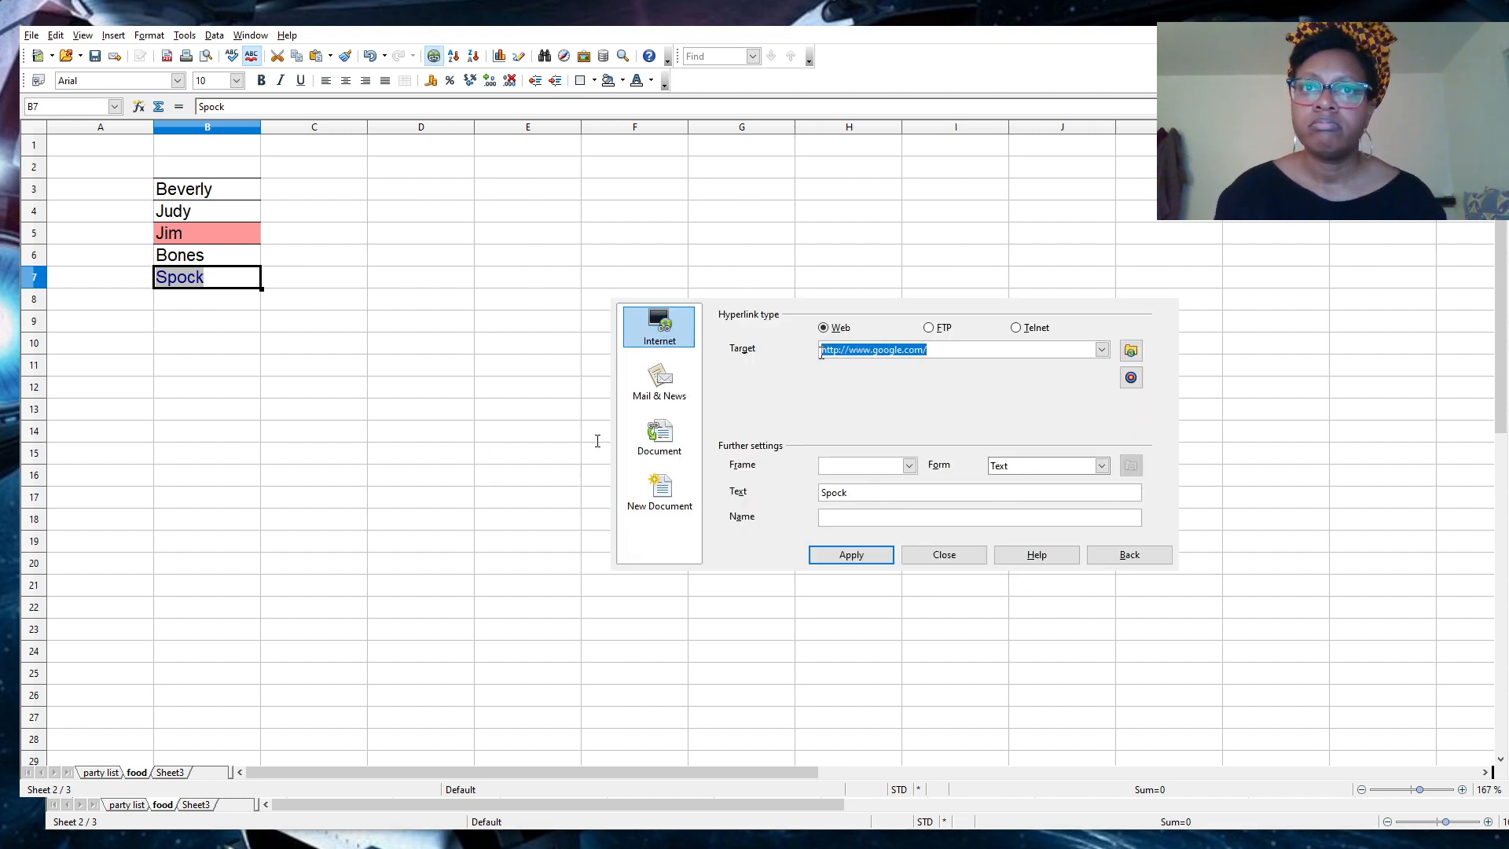
key("BackSpace")
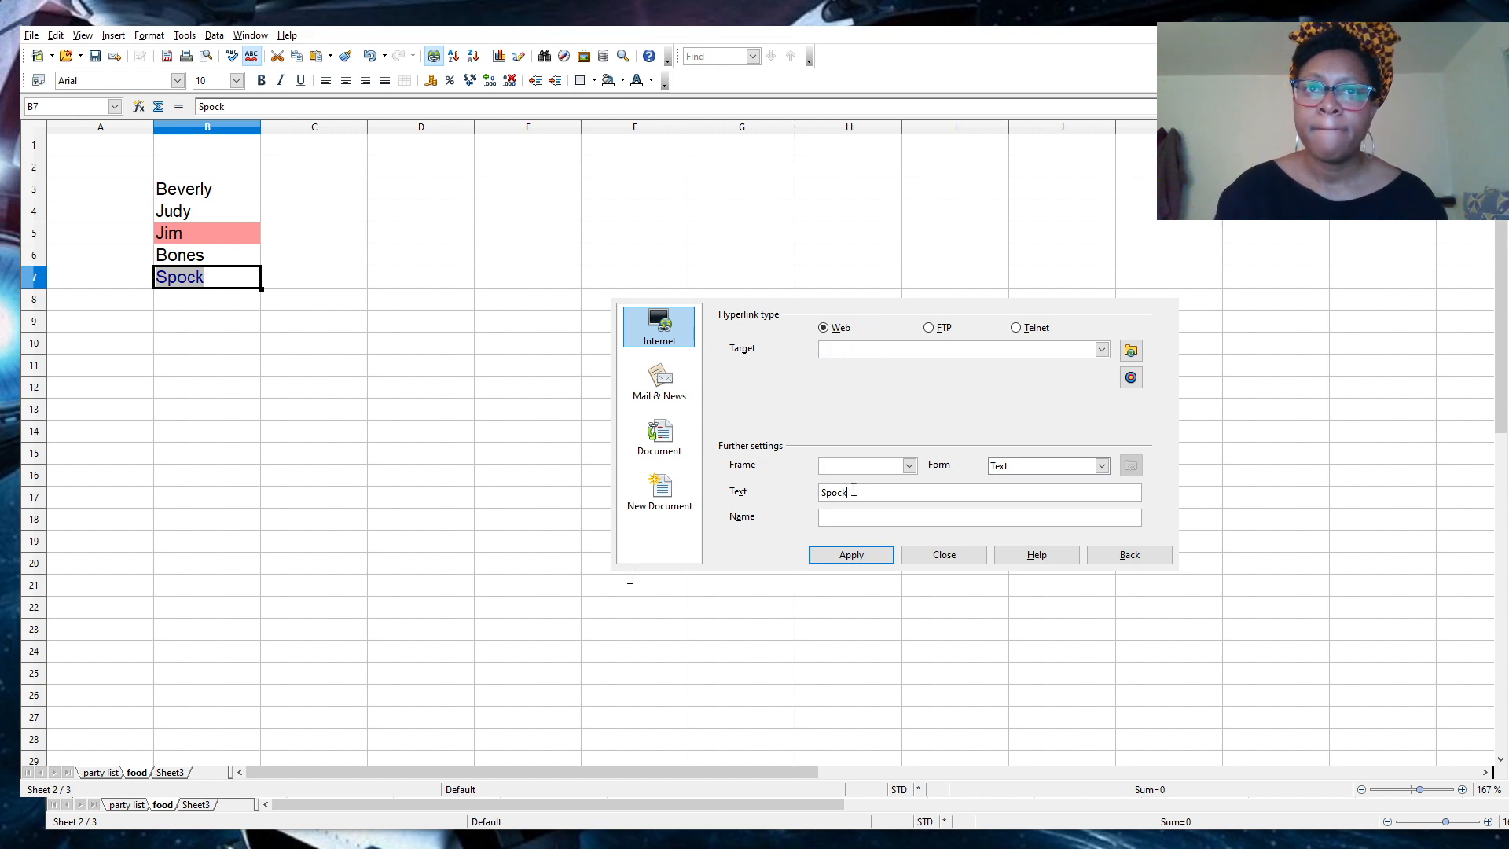
key("BackSpace")
key("BackSpace")
key("BackSpace")
key("BackSpace")
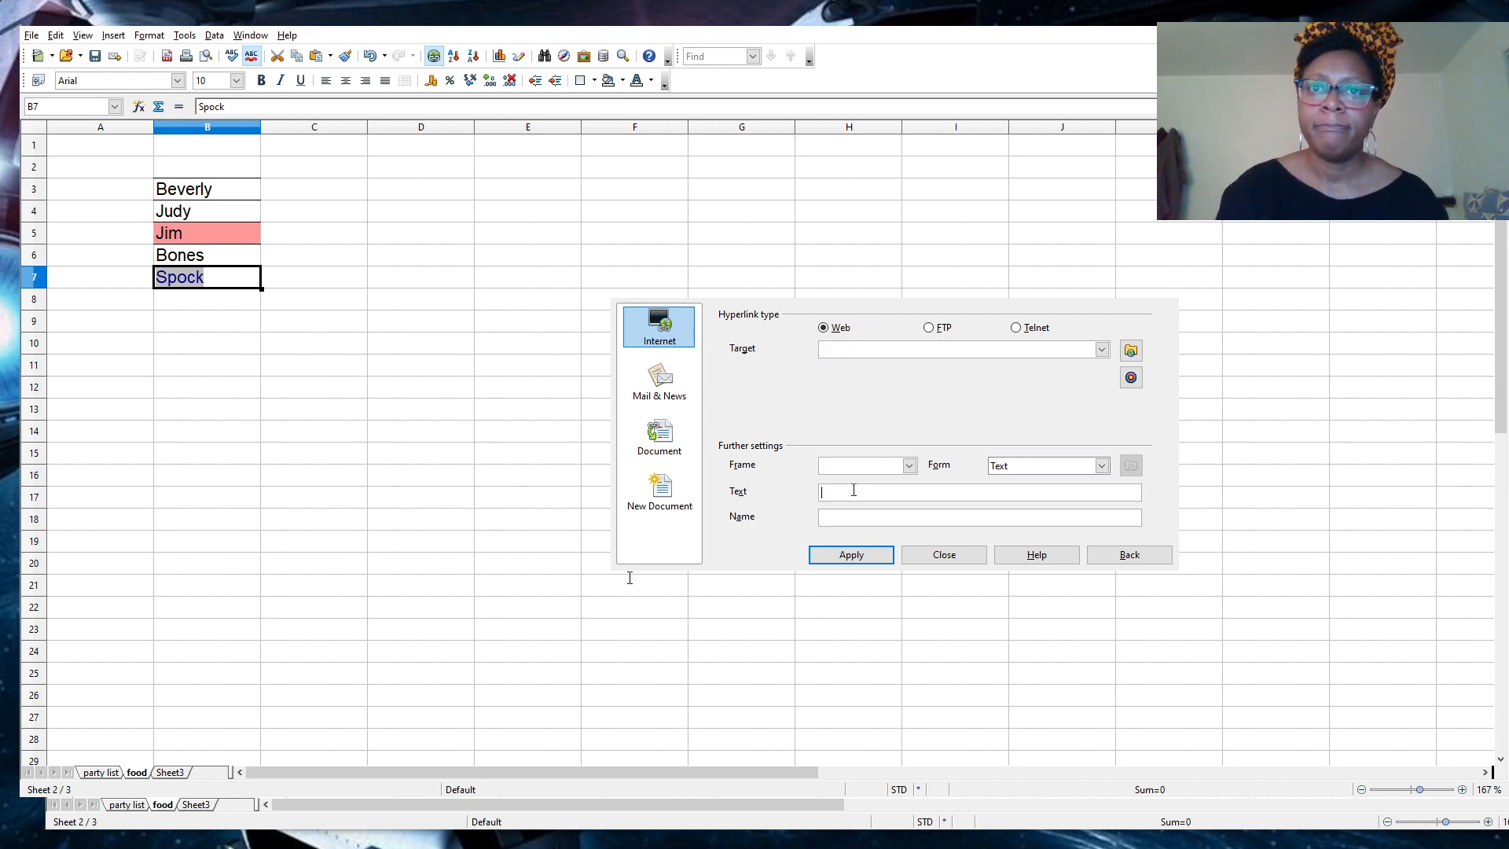
left_click(873, 561)
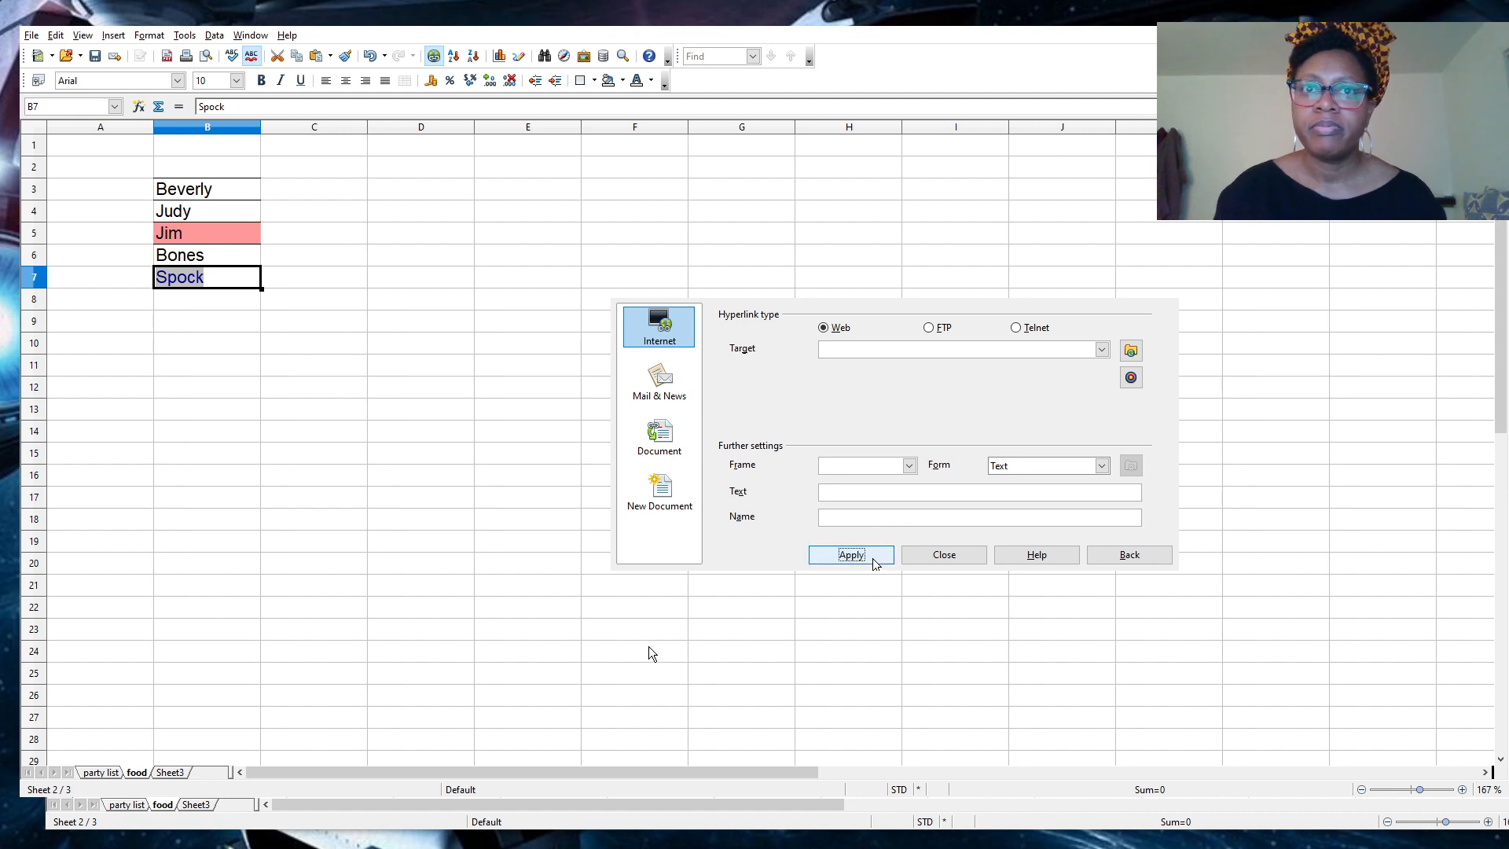
left_click(973, 556)
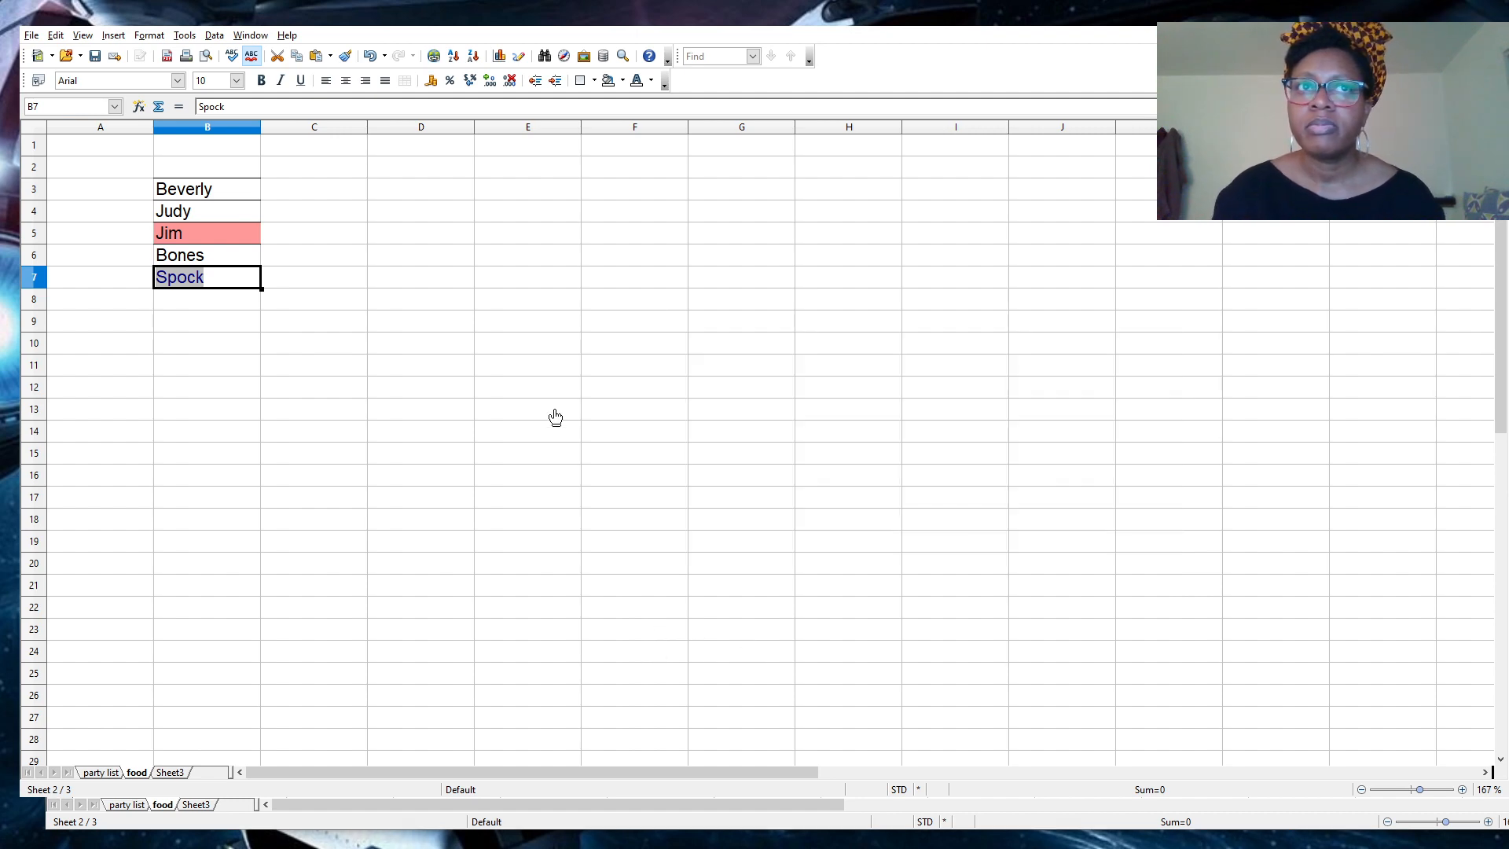
Delete the contents of cell B7 and re-enter the same guest name as plain text without a link.
left_click(271, 280)
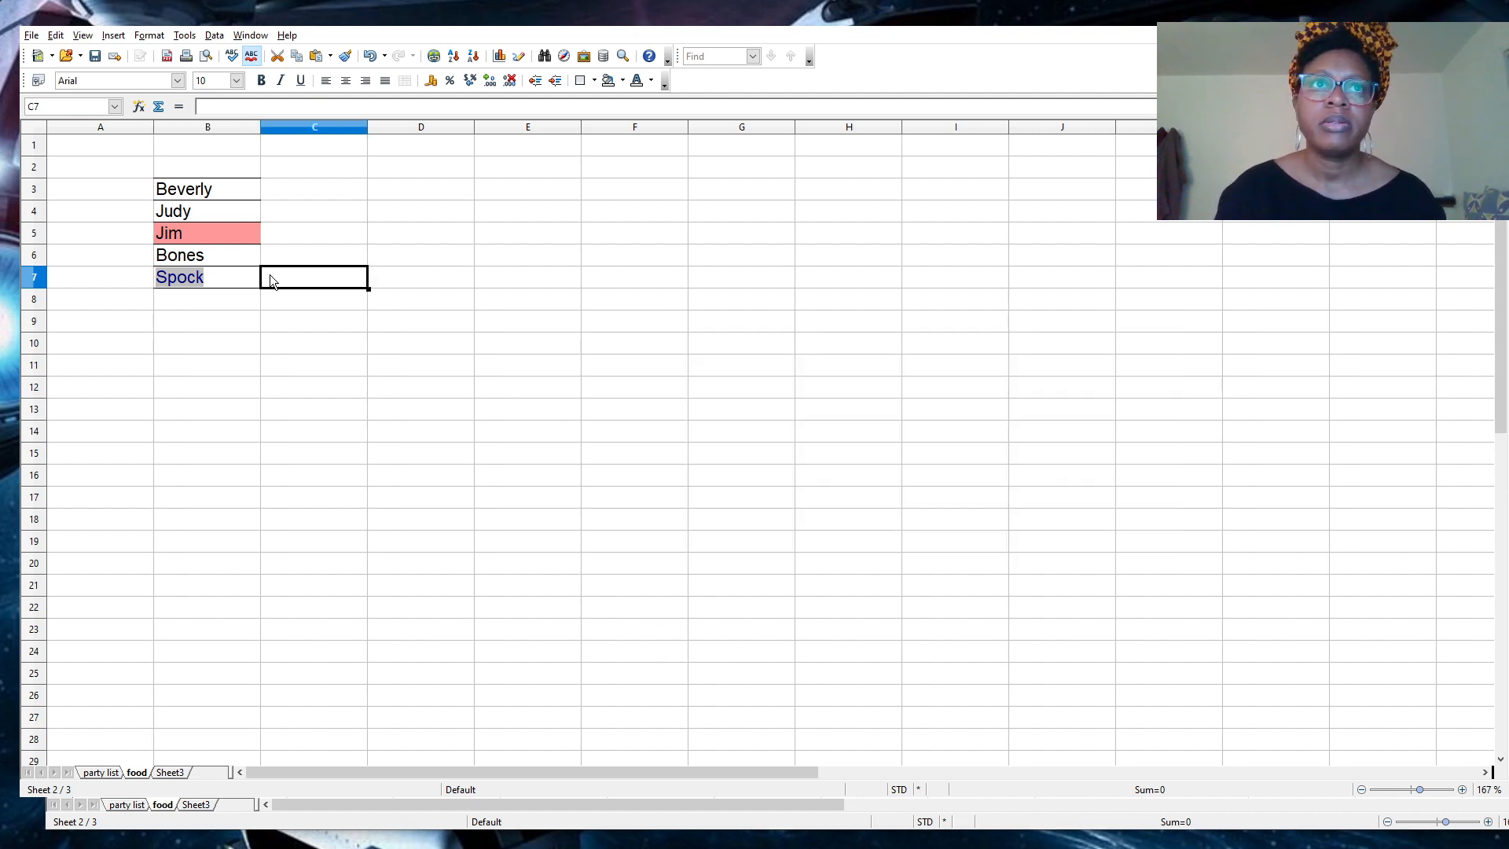
left_click(209, 305)
key("Up")
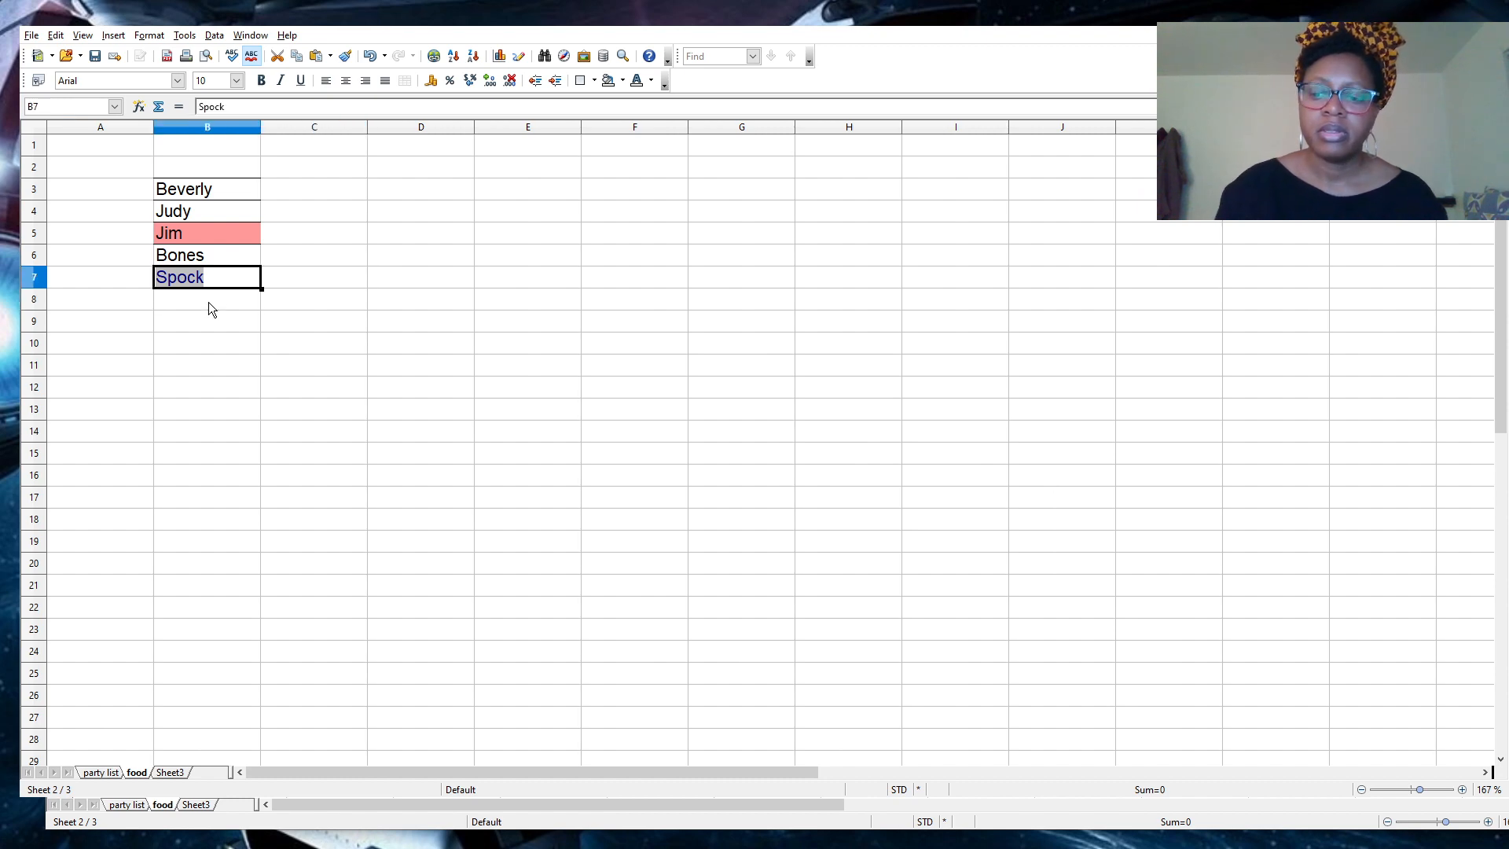
key("BackSpace")
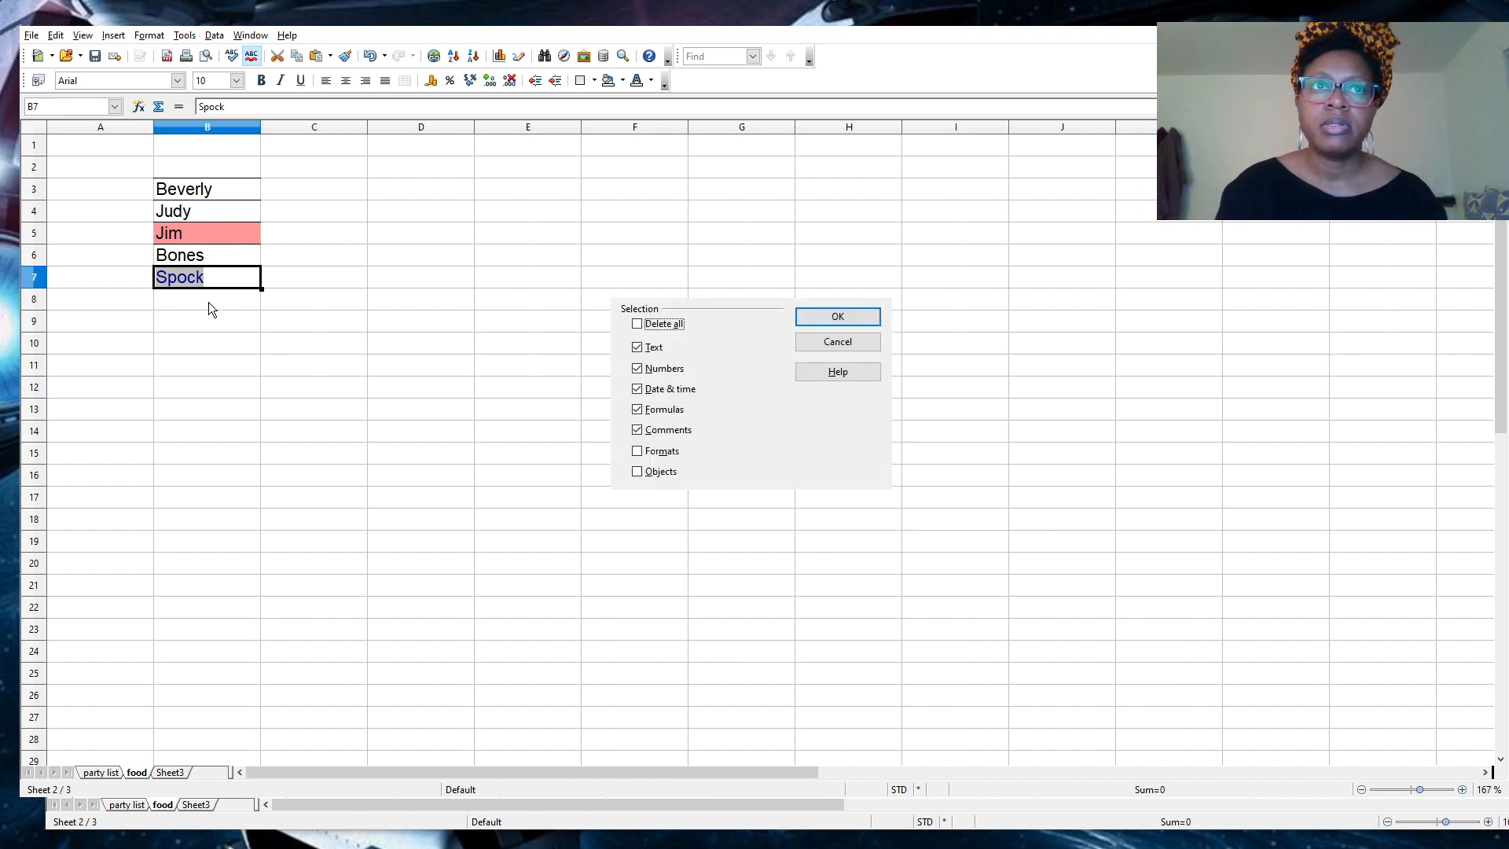
key("Return")
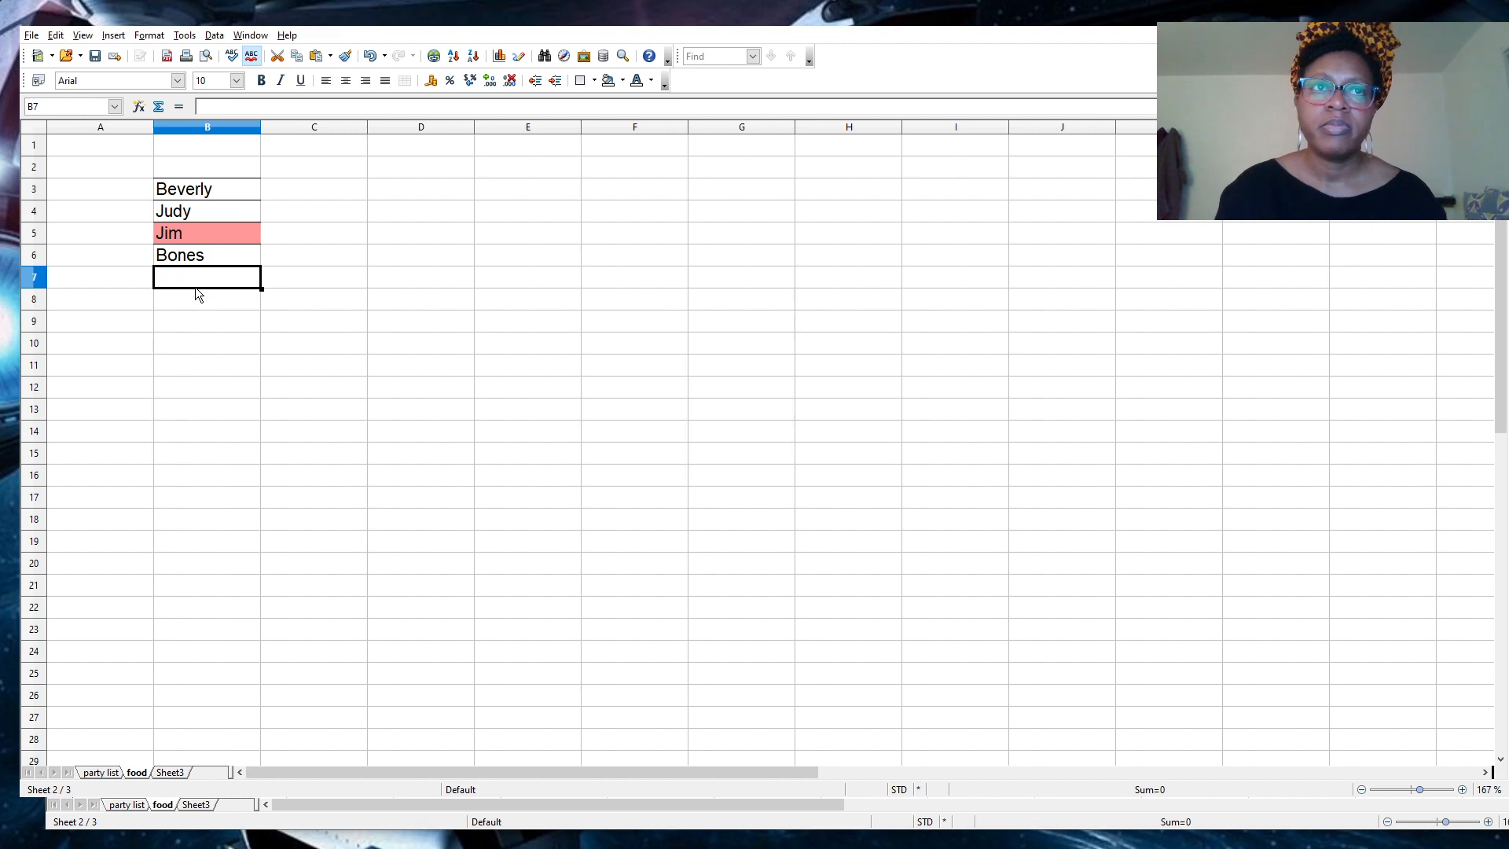
type("Sp")
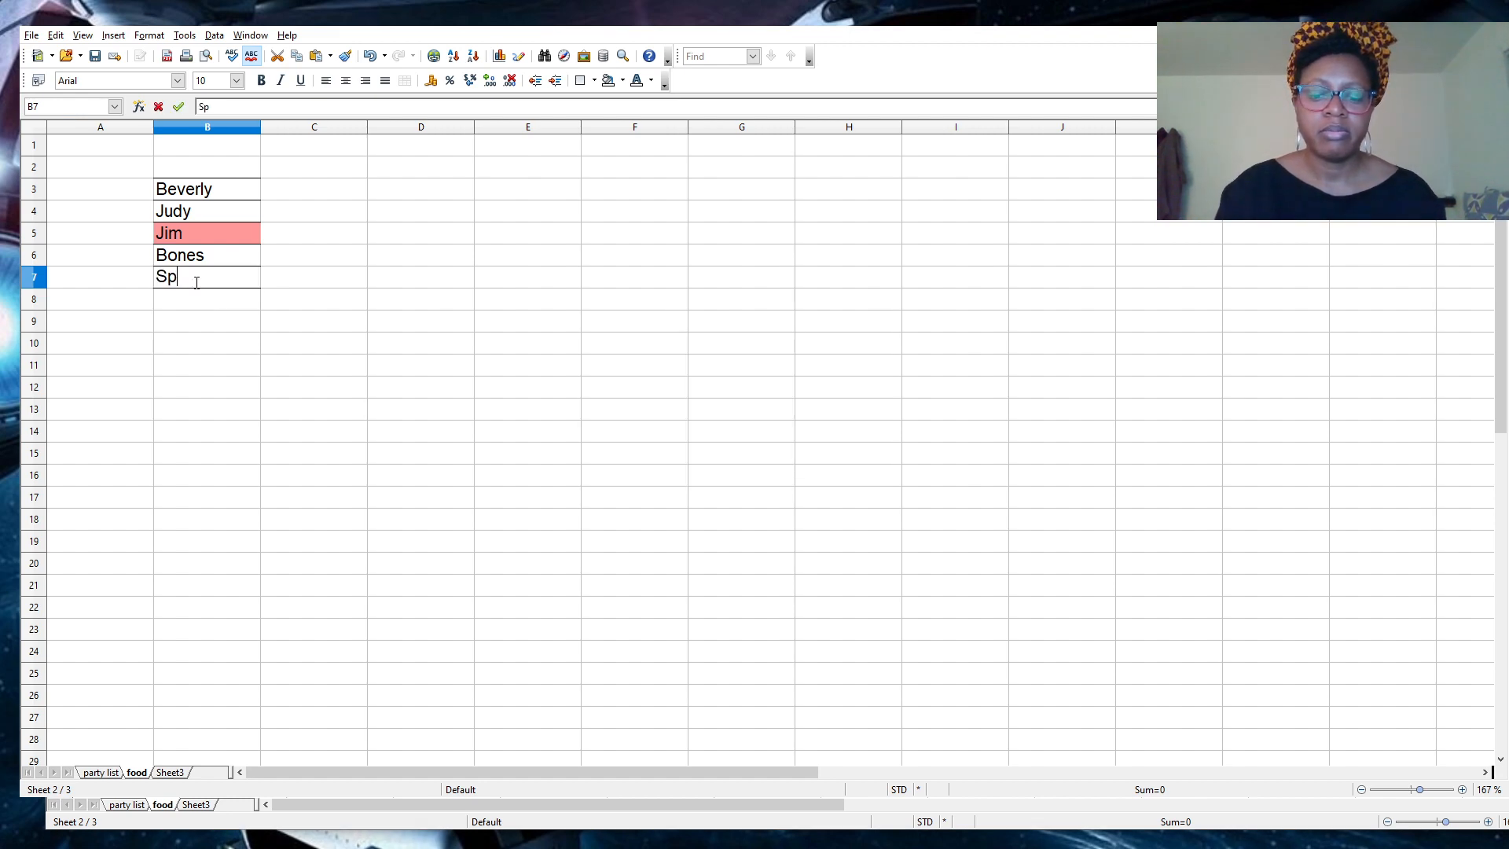
type("ock")
key("Return")
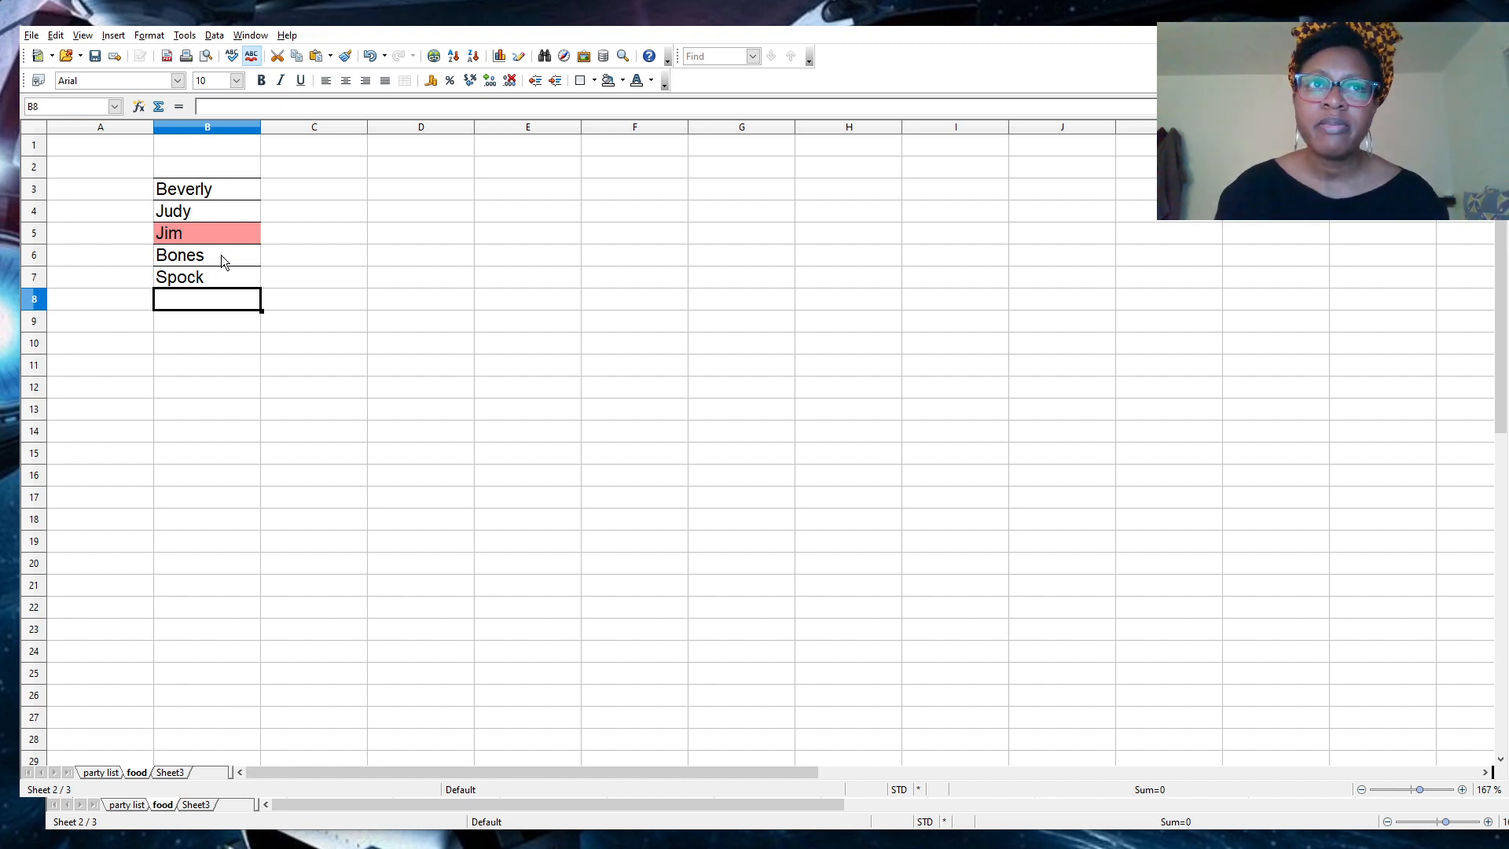
Remove the red background fill from the guest name in cell B5.
left_click(211, 236)
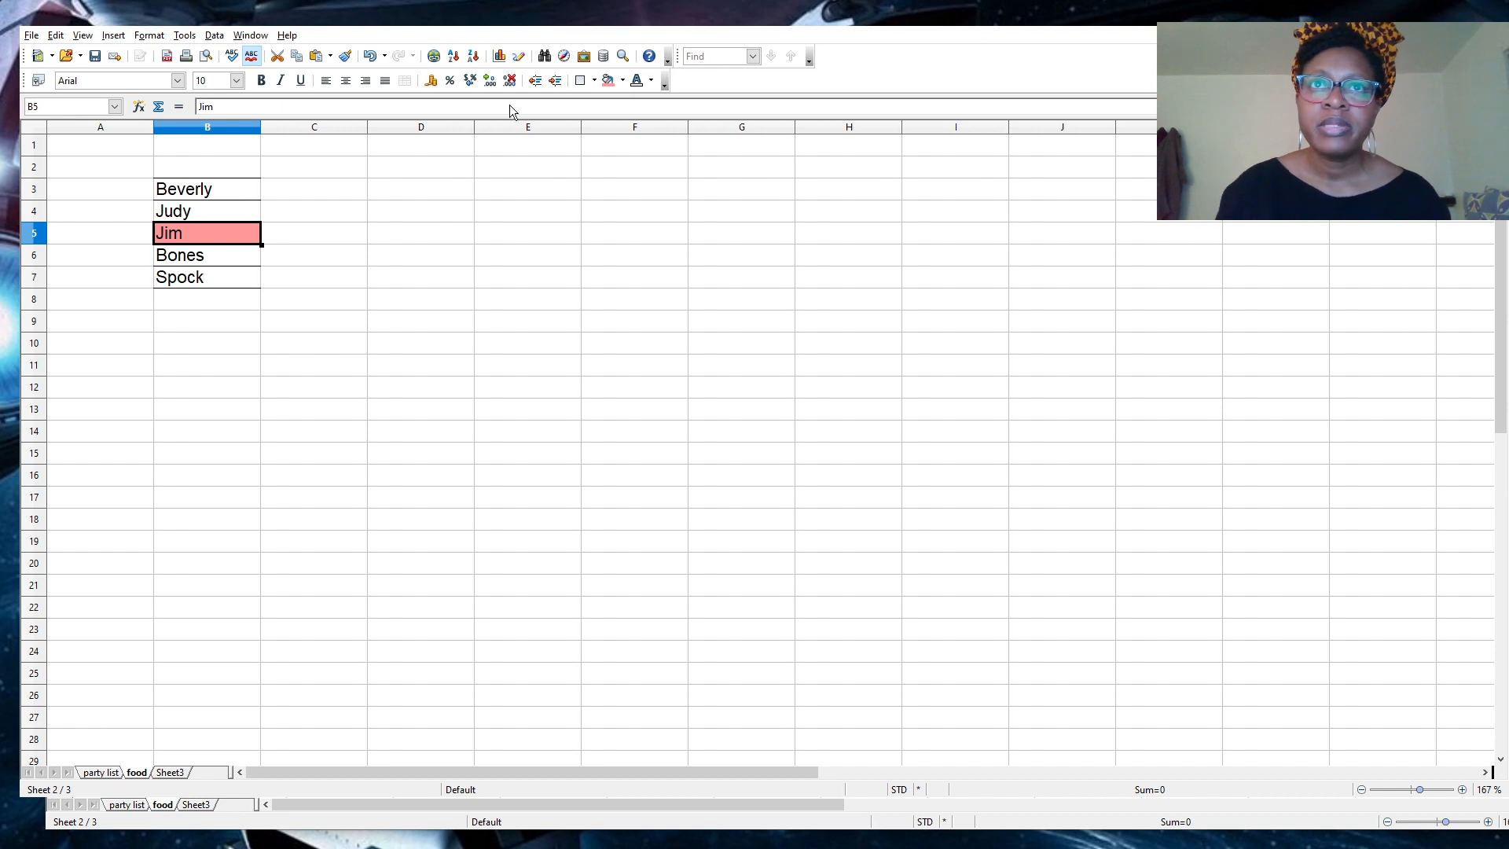
left_click(626, 101)
left_click(323, 276)
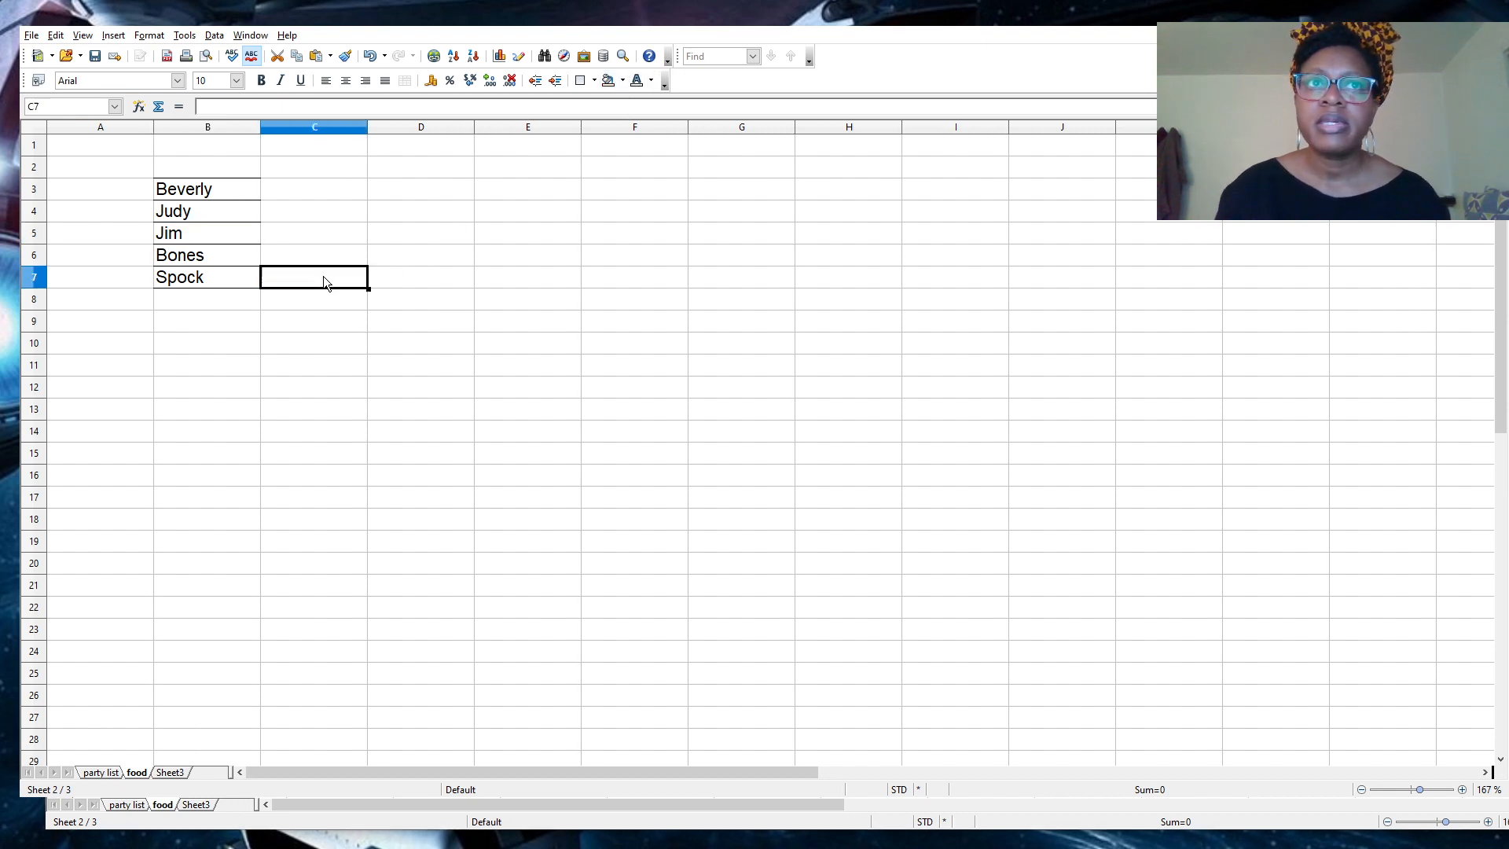
Add horizontal border lines to the cells C3:F7 beside the guest names.
left_click(279, 194)
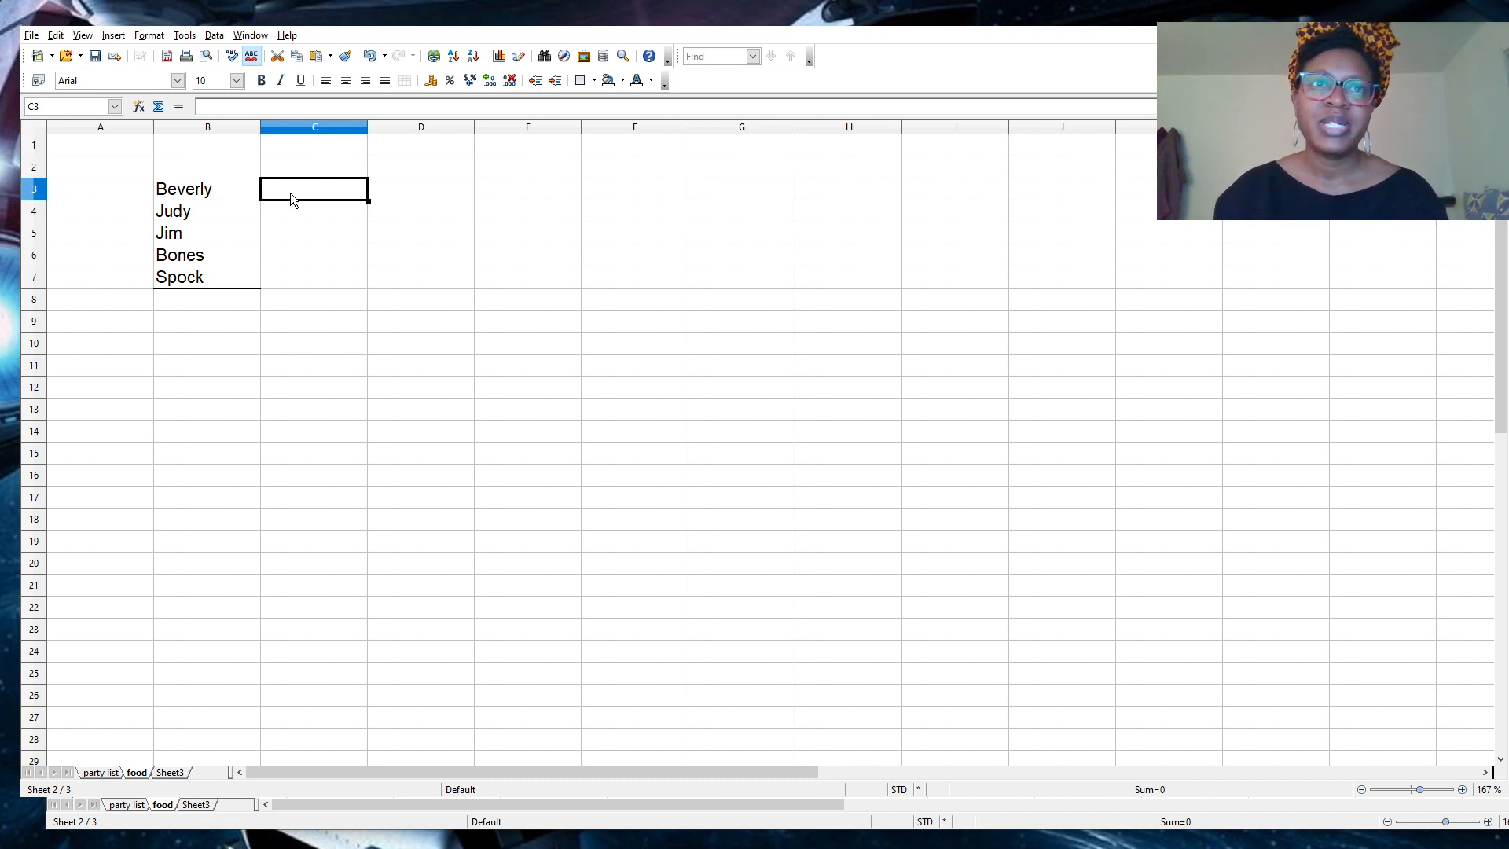
left_click_drag(270, 187, 594, 291)
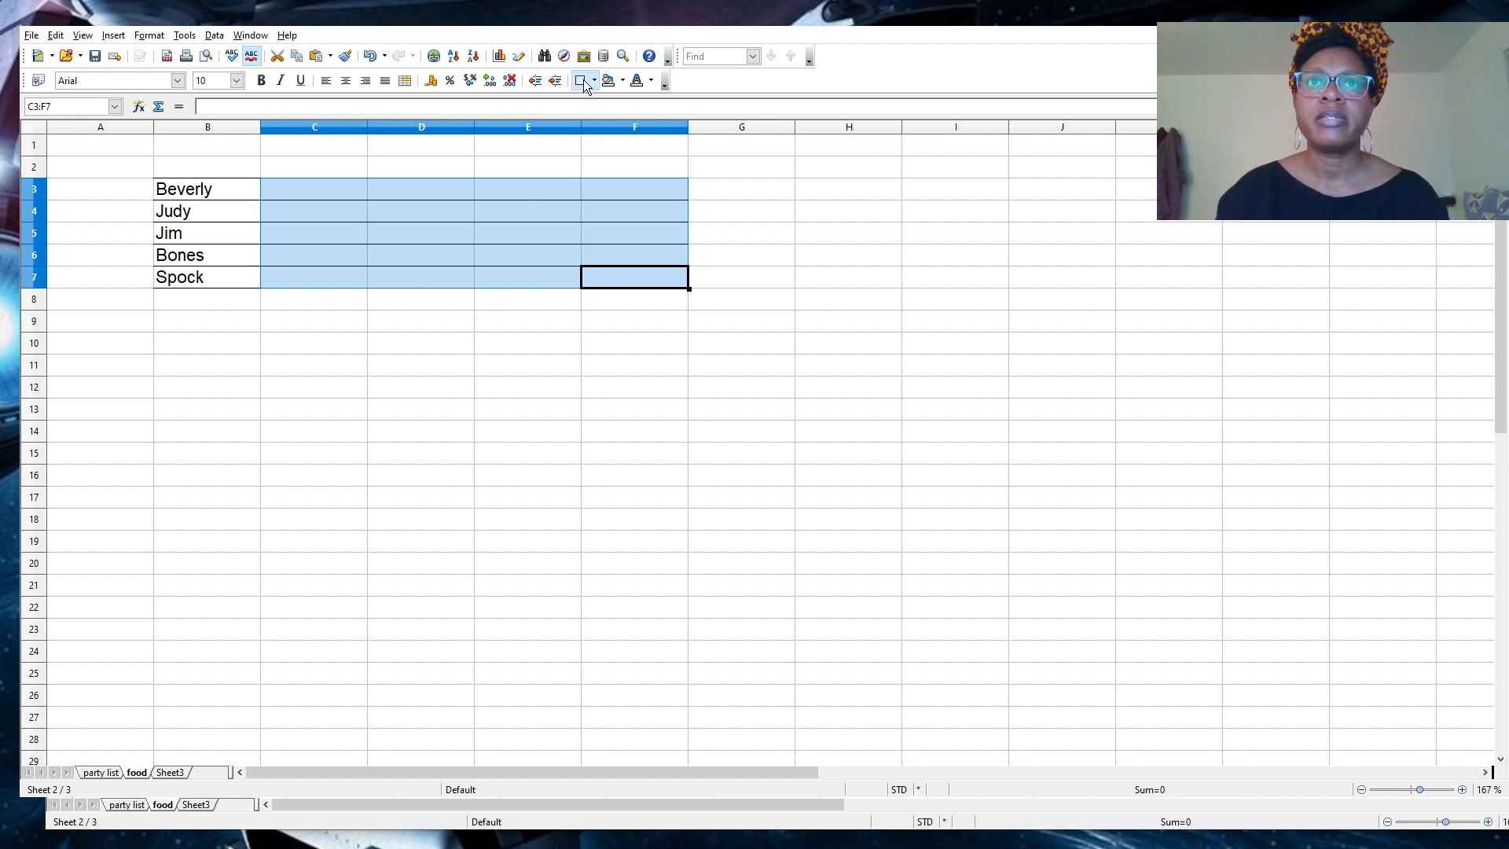
left_click(297, 189)
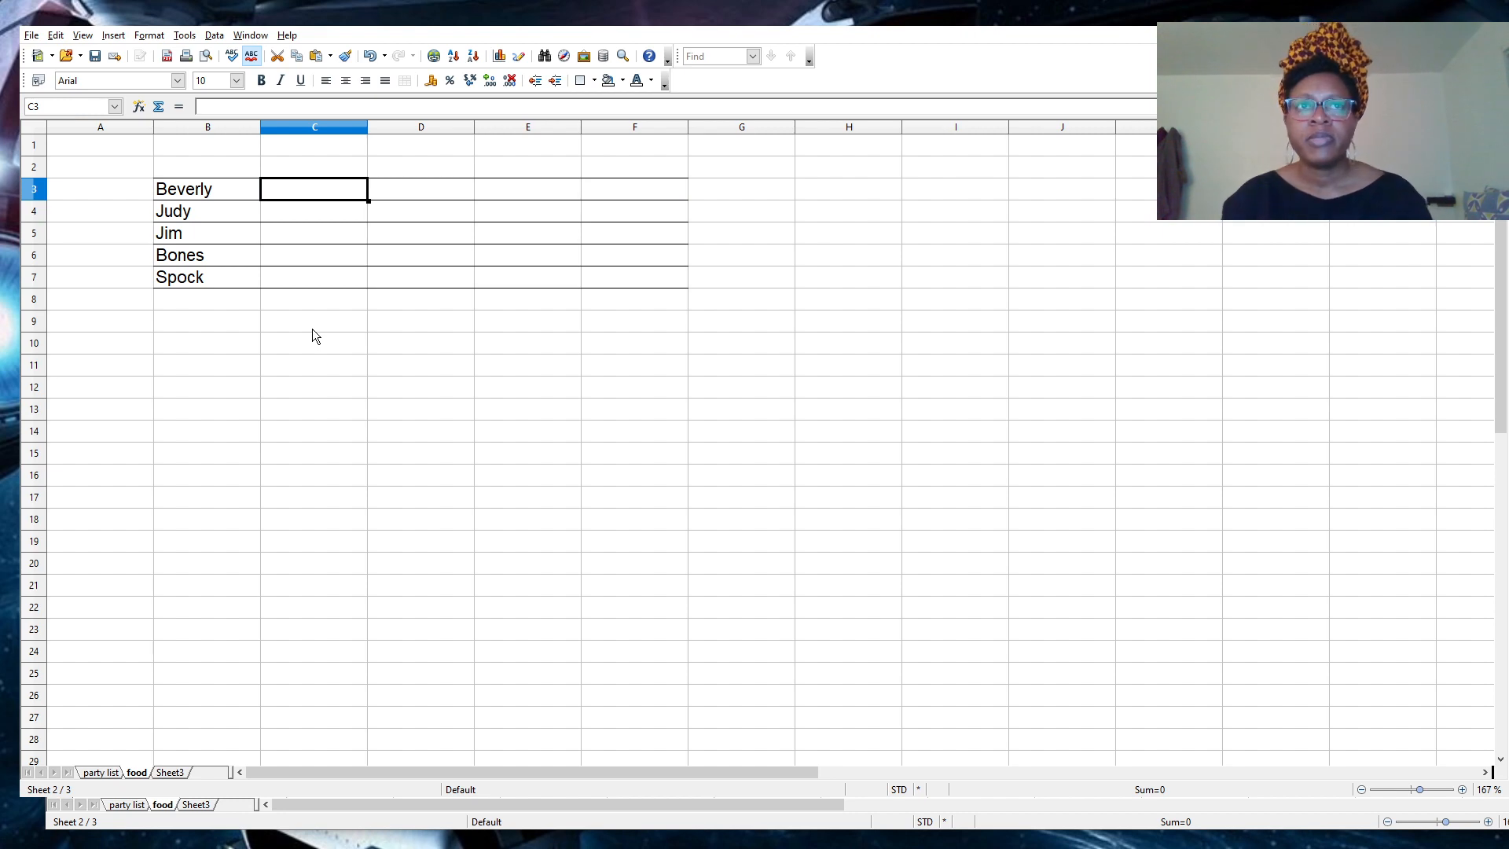
Enter the column headings "Food" in C2 and "servings" in D2.
left_click(303, 162)
type("Food")
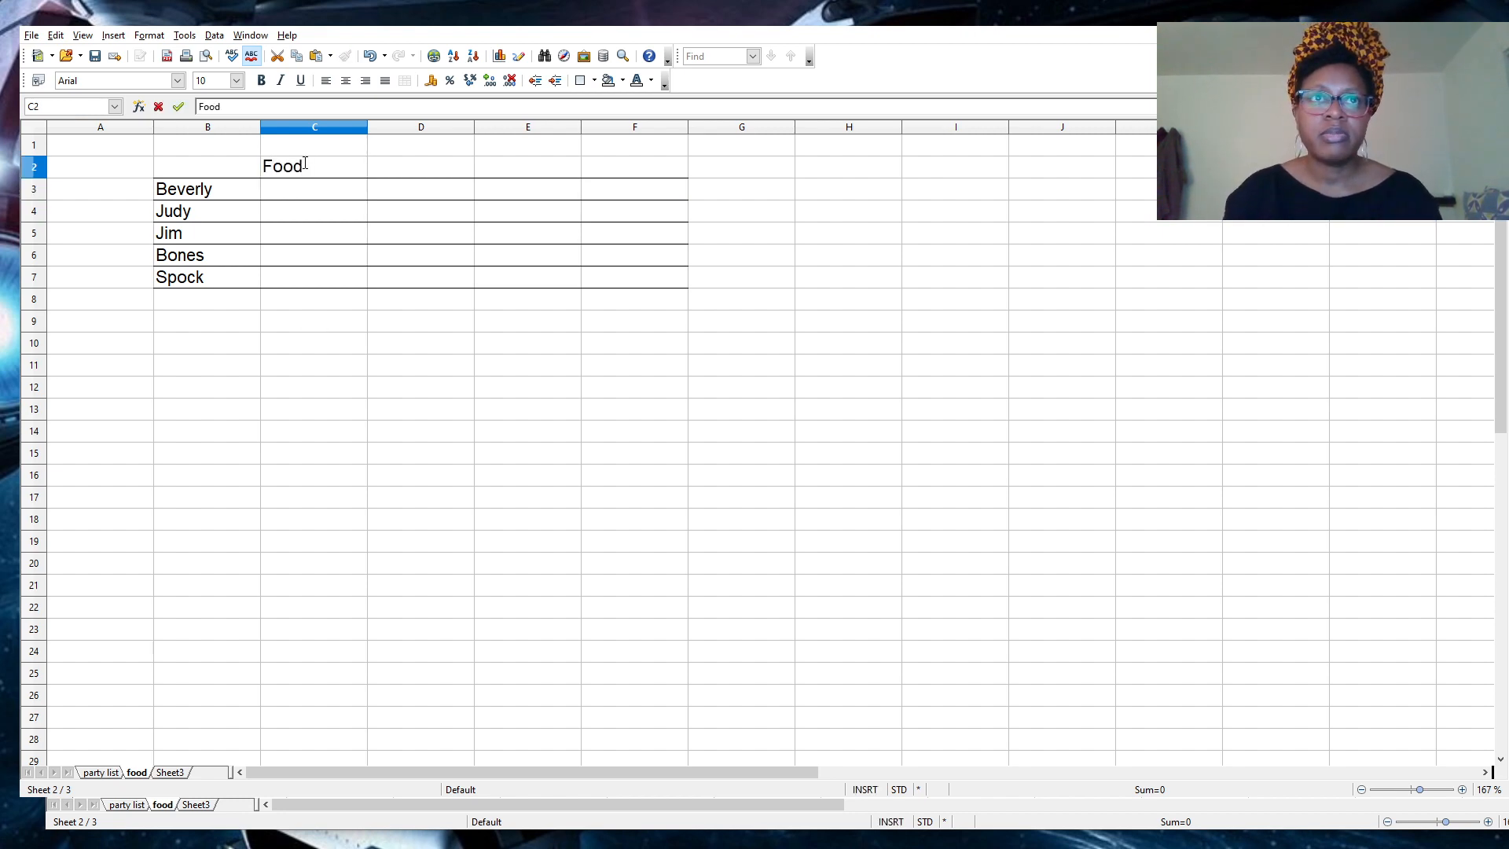
key("Tab")
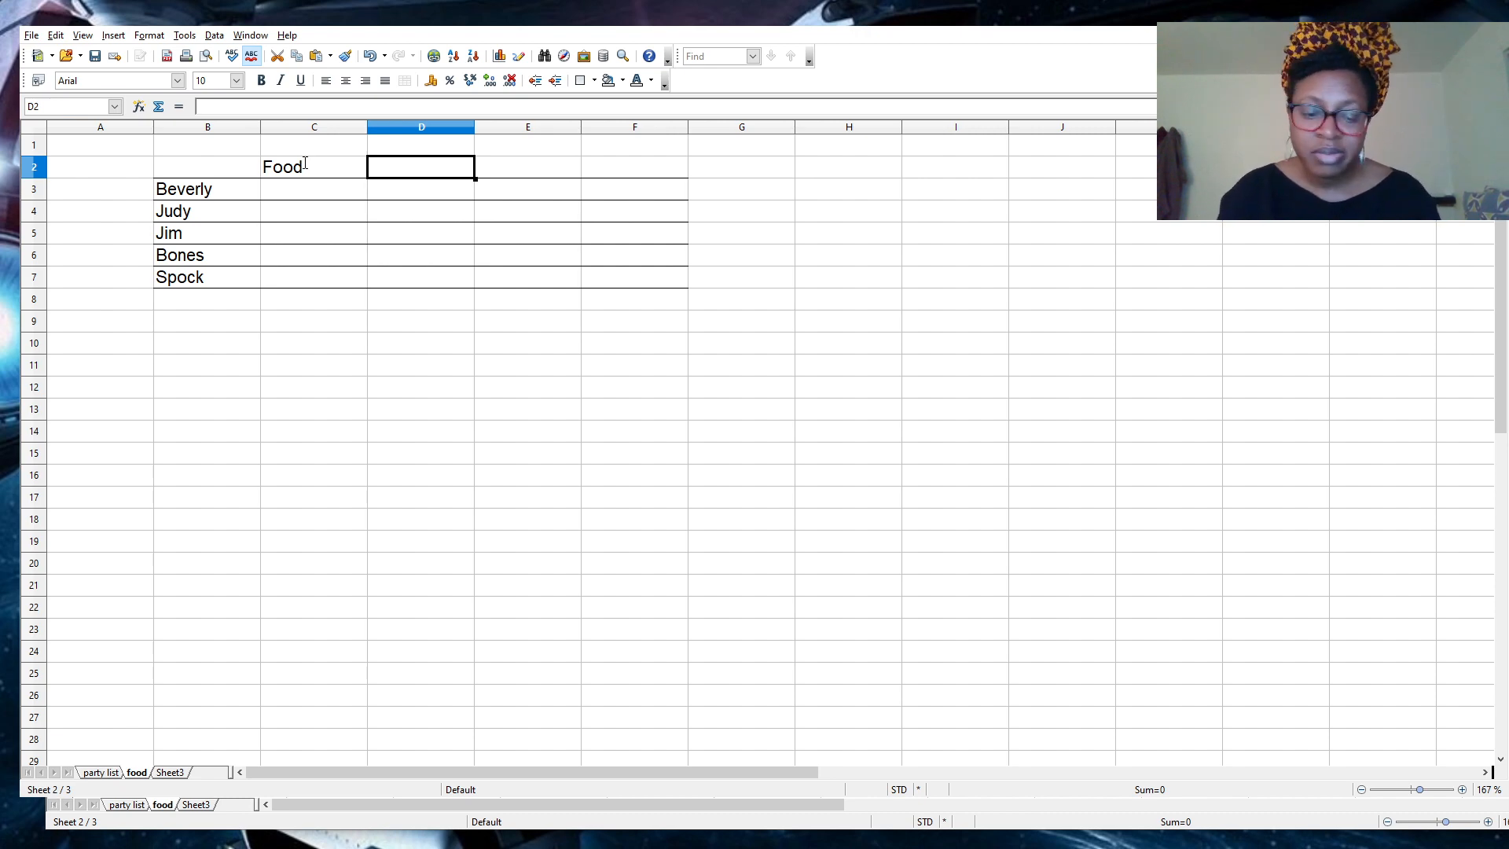
type("servn")
key("BackSpace")
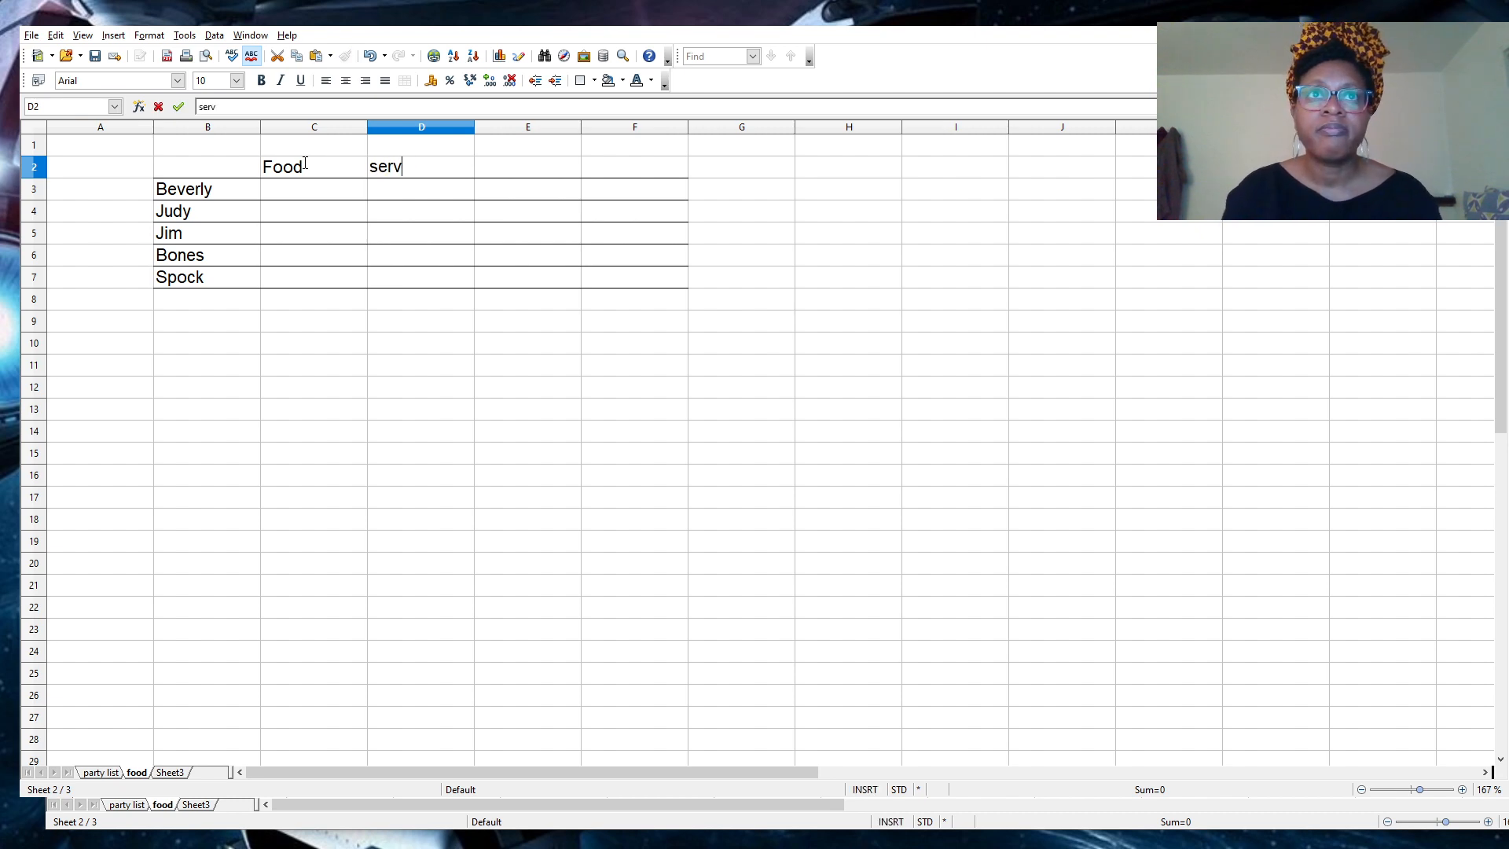
type("ings")
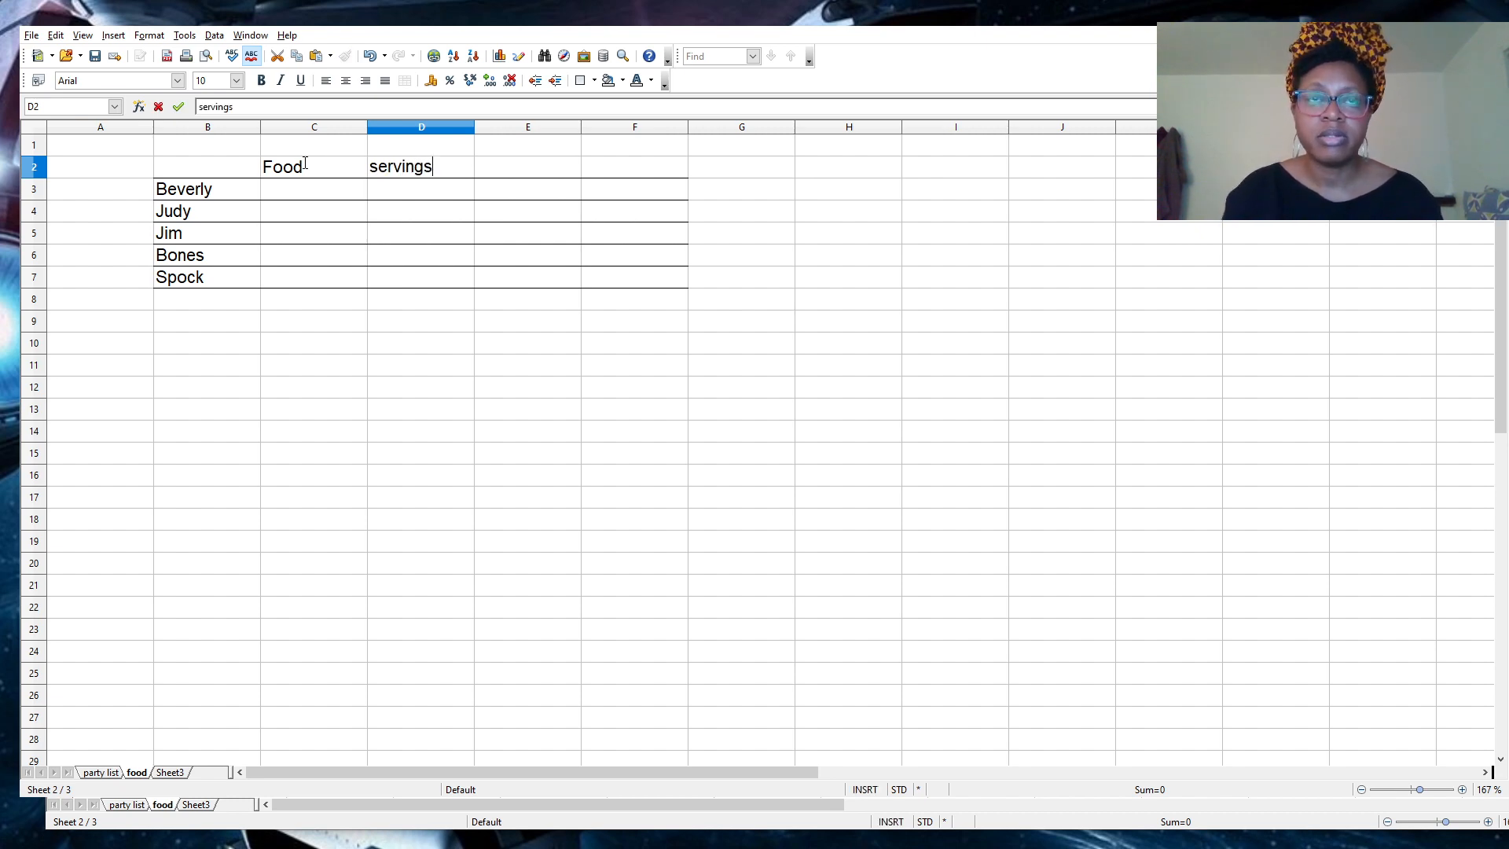
Enter the column headings "cost/serving" in E2 and "total" in F2.
key("Tab")
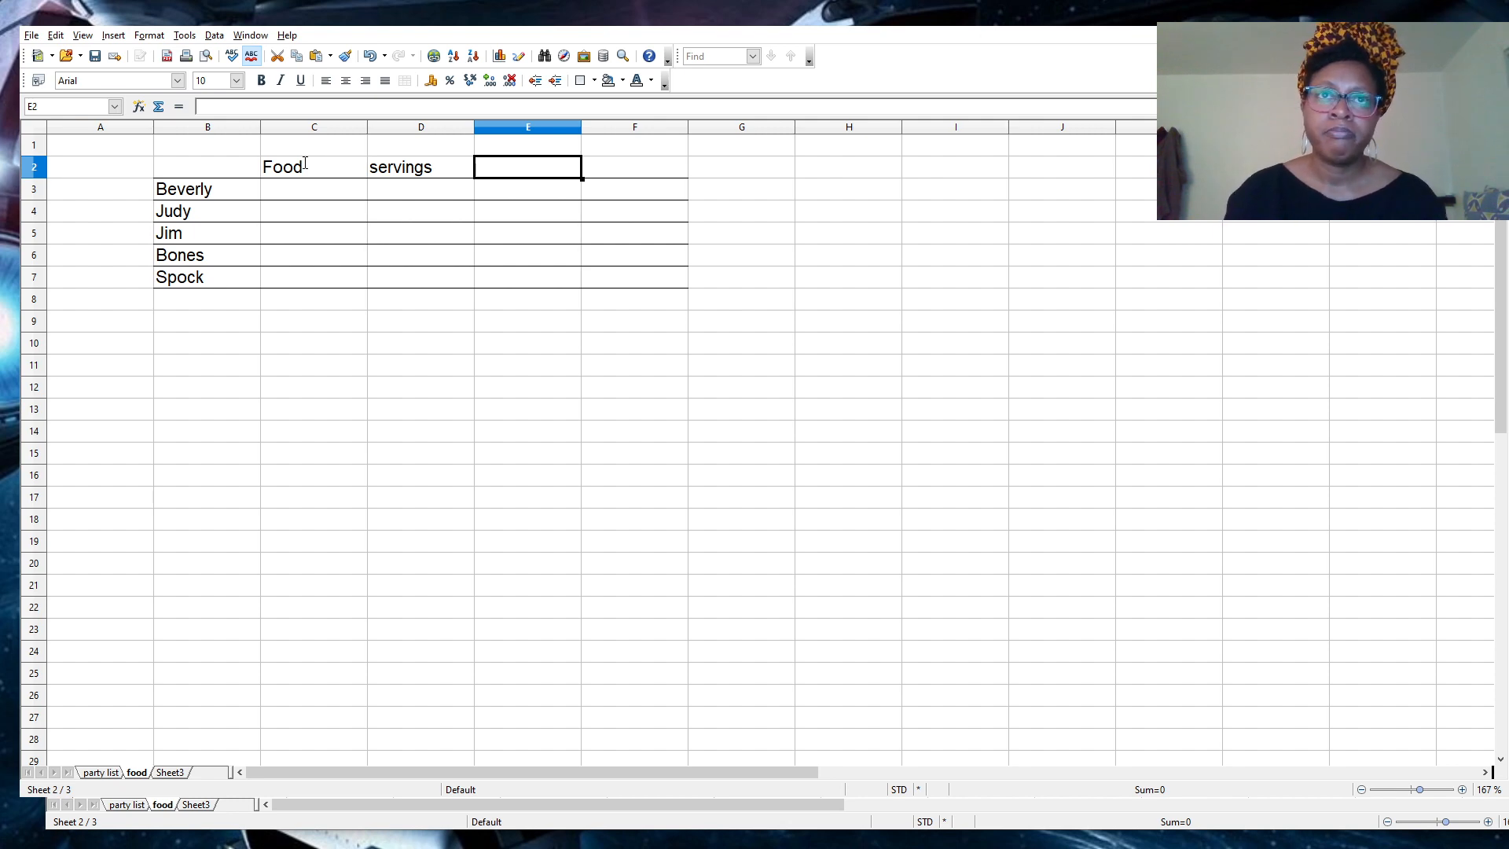
type("cos")
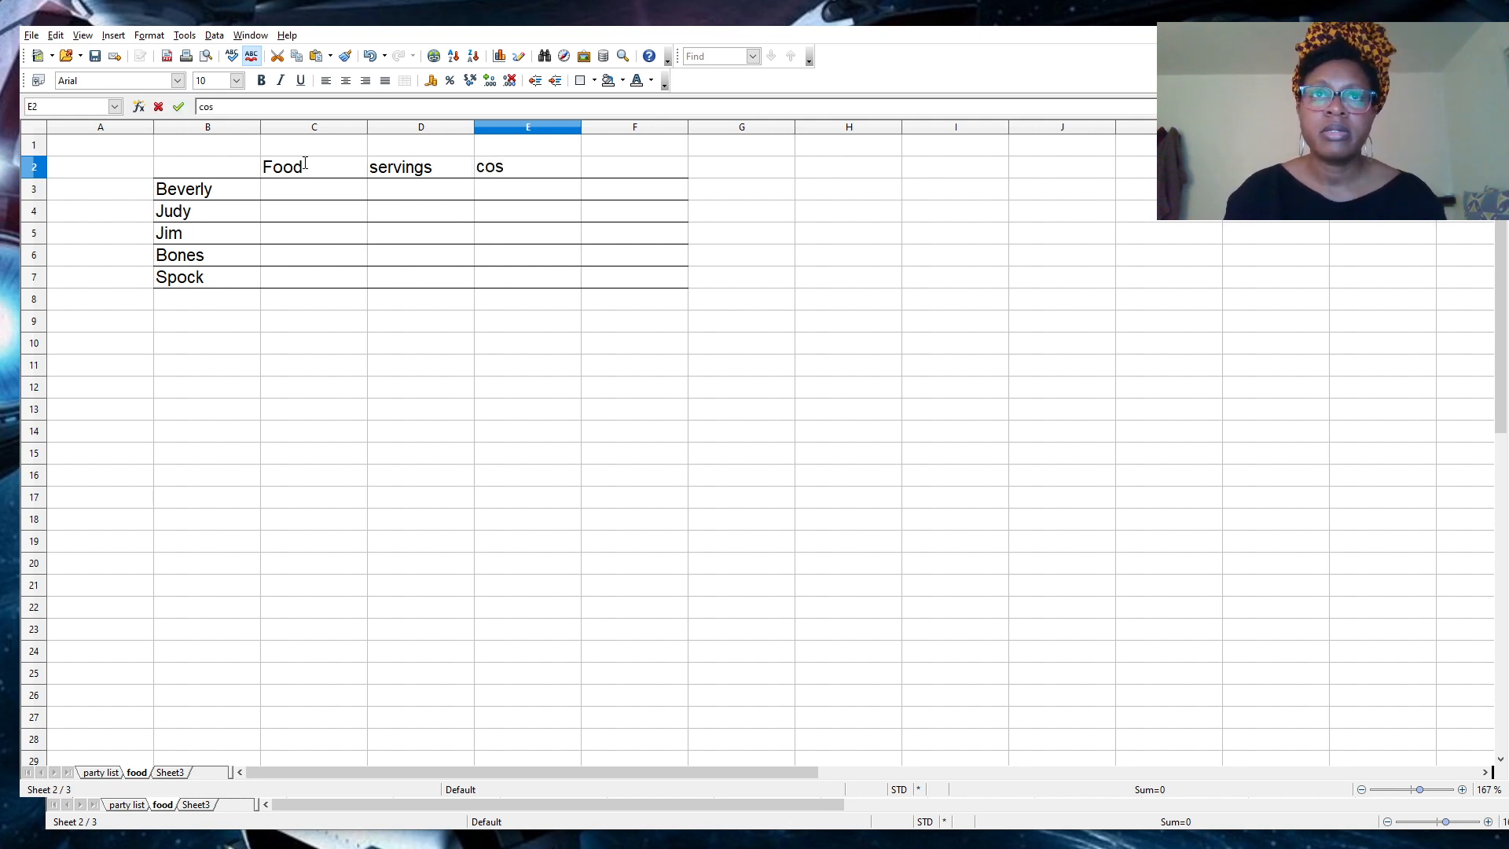
type("t")
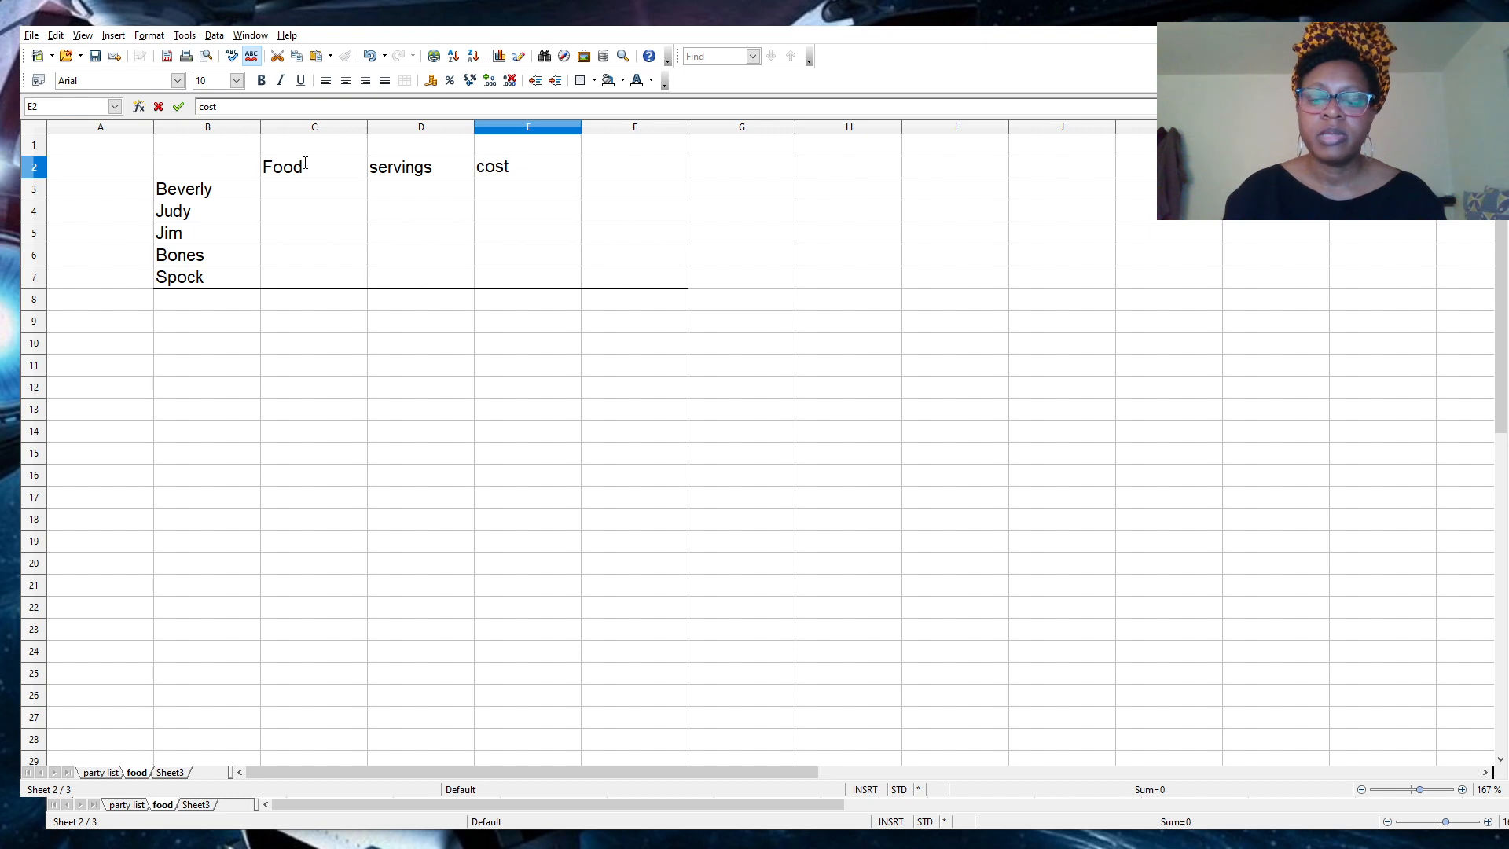
type("/serving")
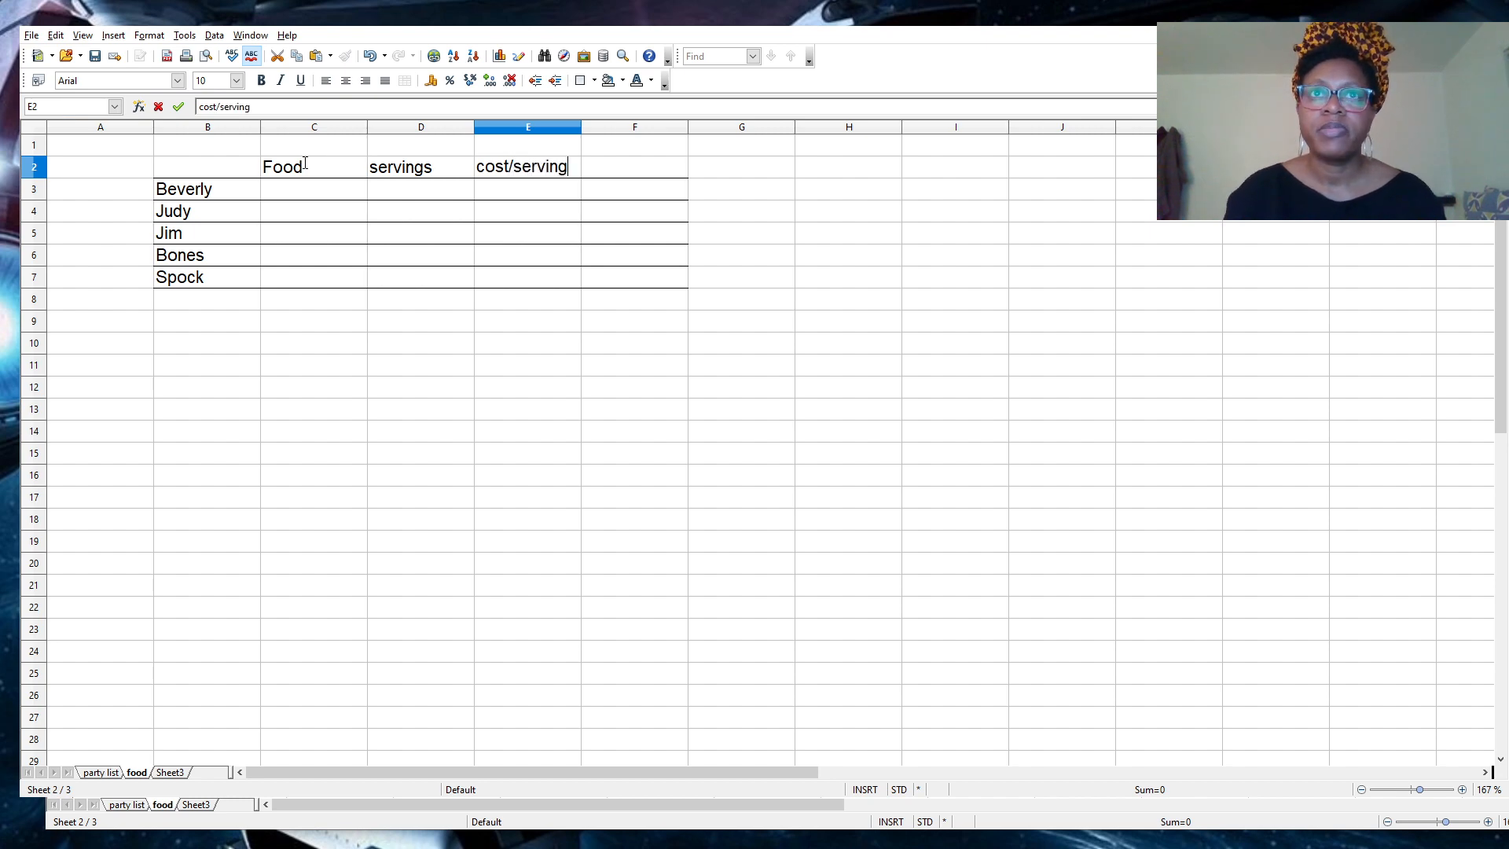
key("Tab")
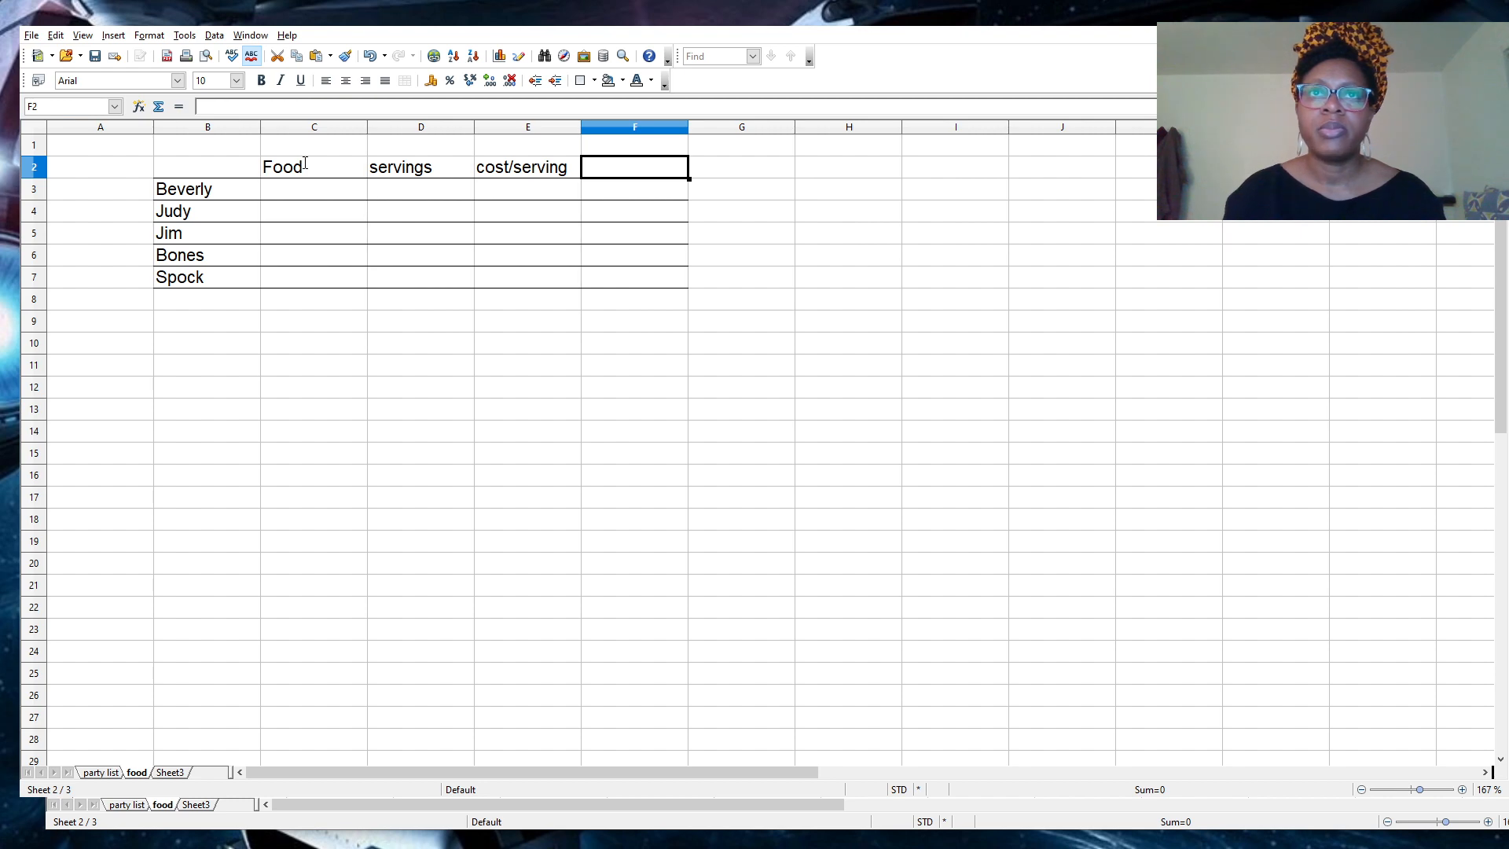
type("total")
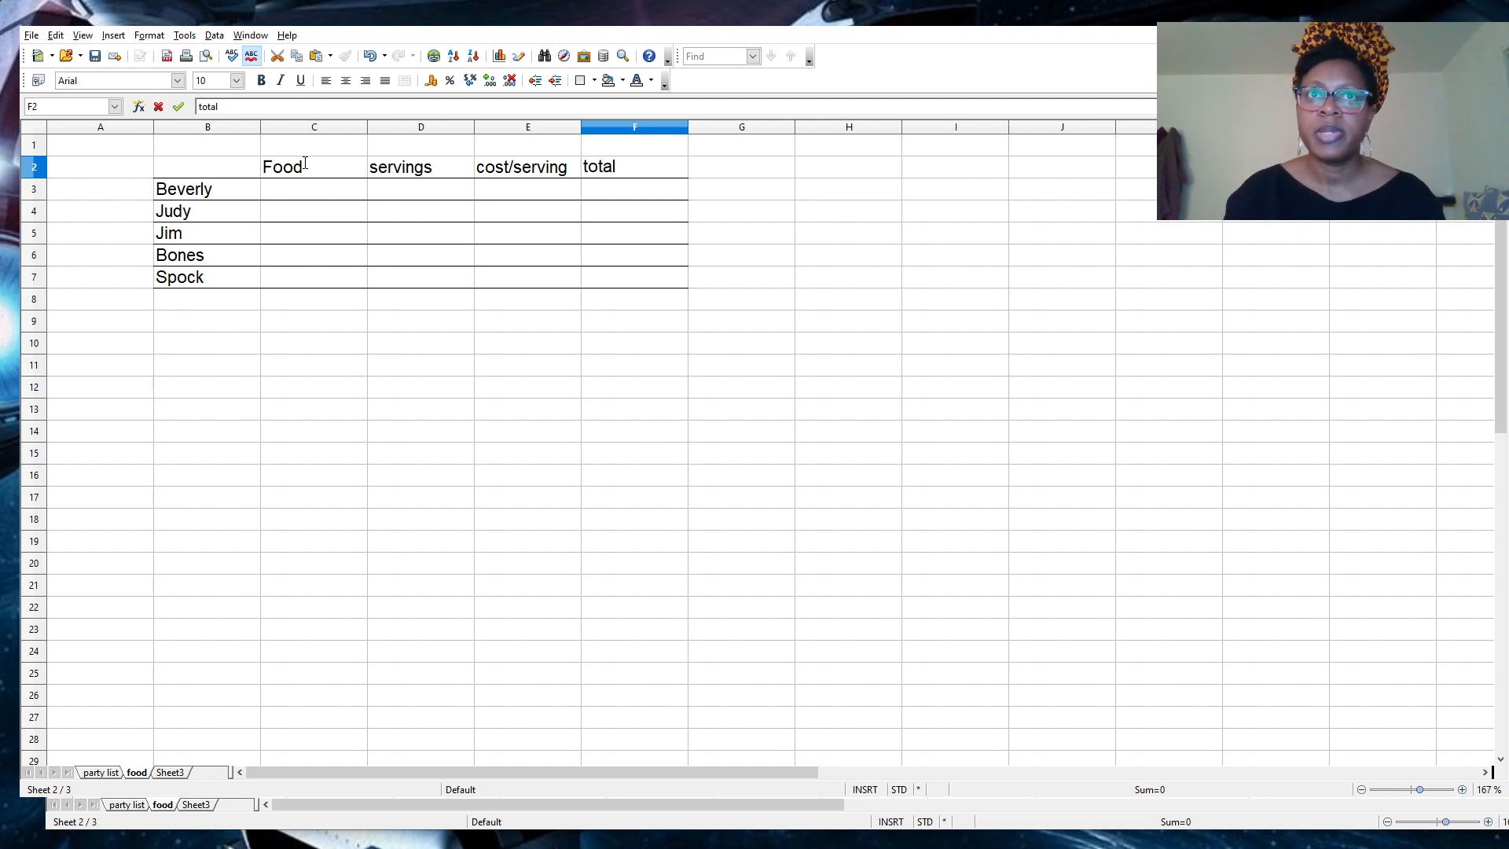
key("Return")
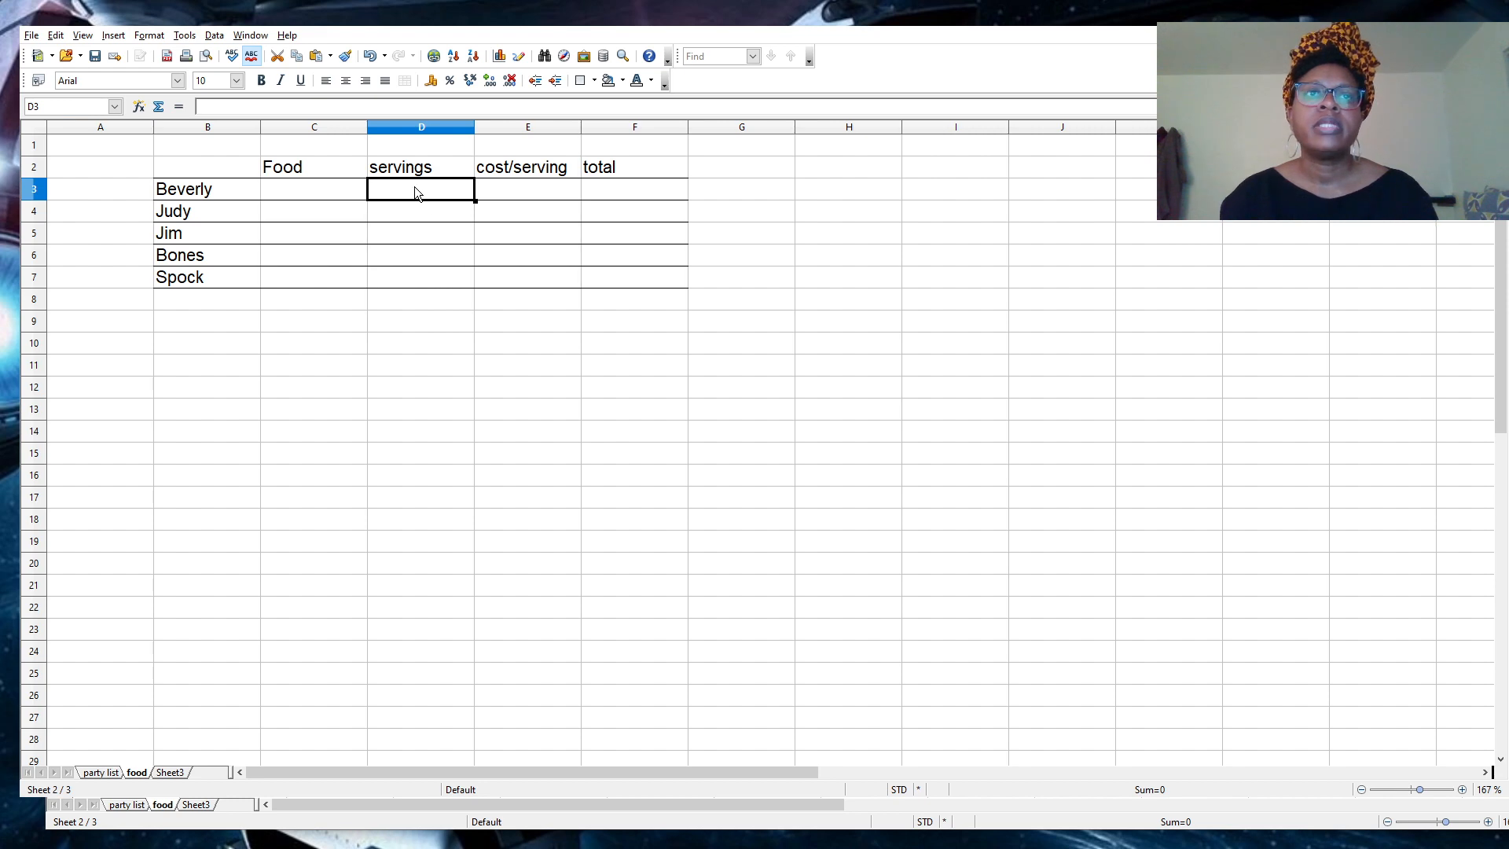
Fill the Food column from C3 to C7 with potato salad, cookies, beer, fruit and fried okra.
left_click(347, 196)
type("pot")
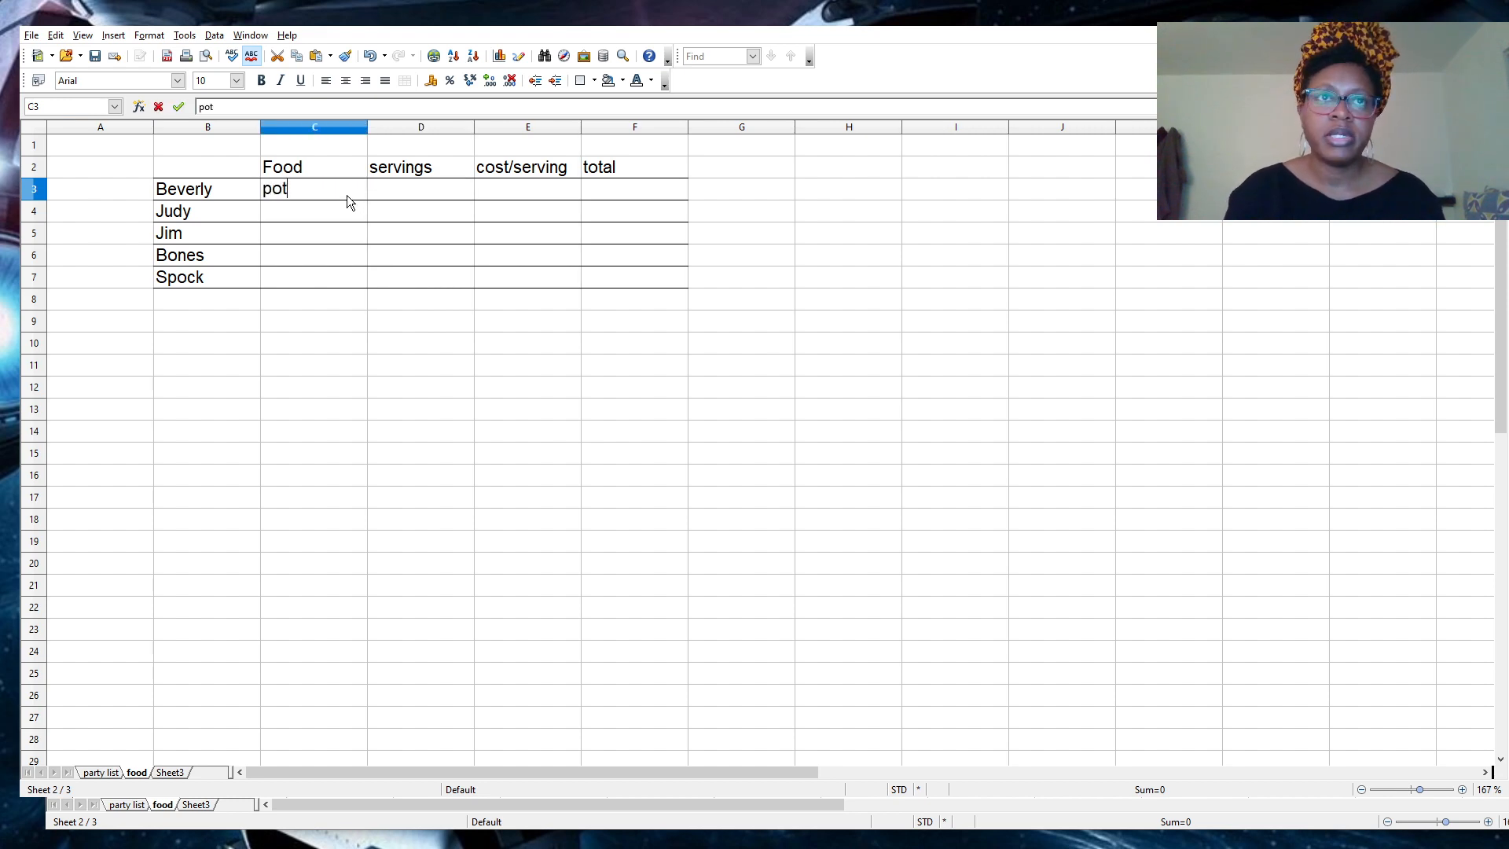
type("ato salad")
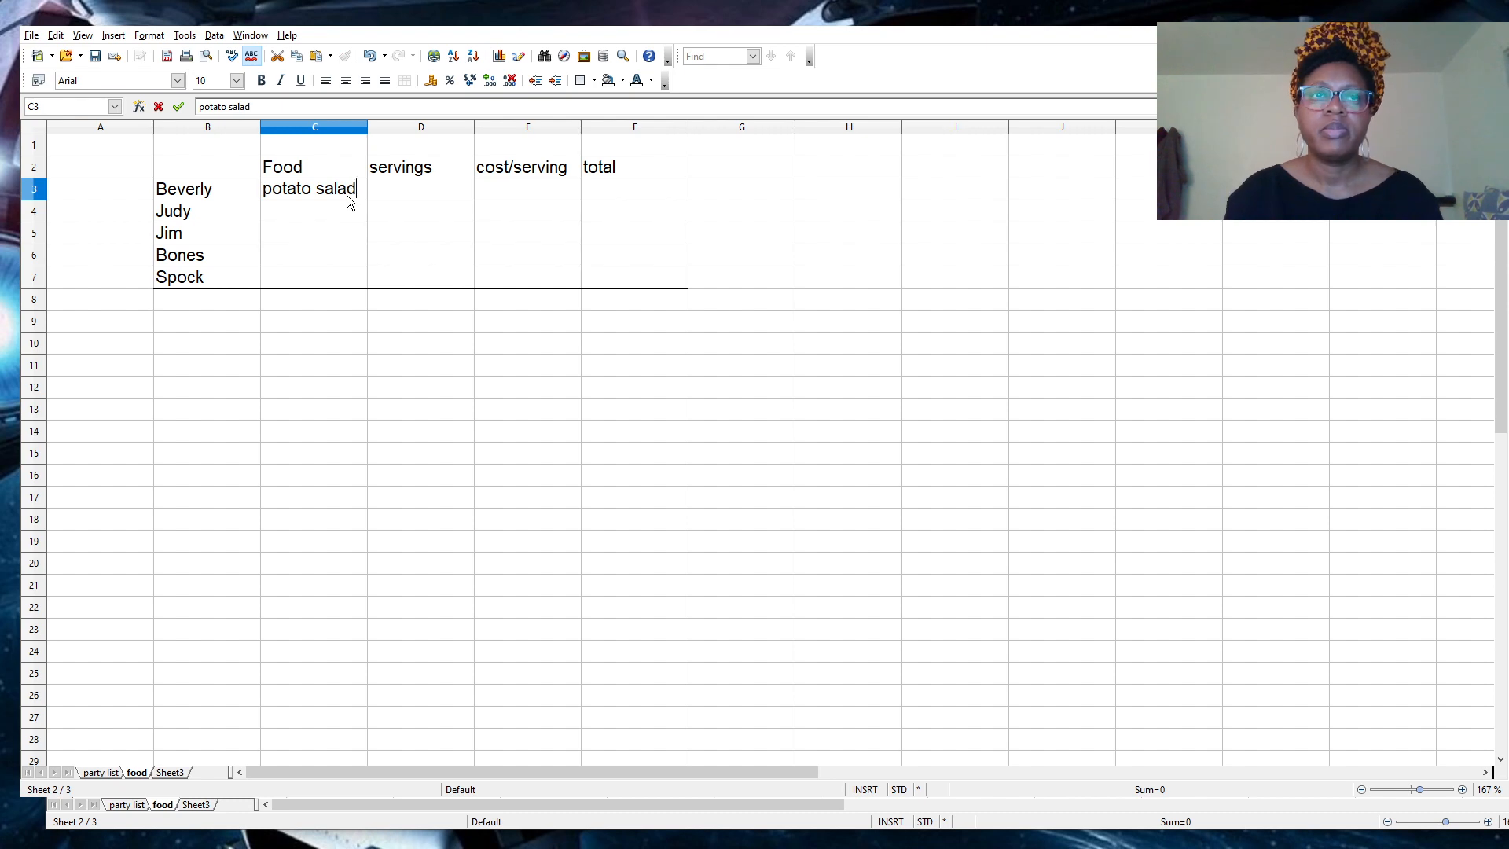
key("Return")
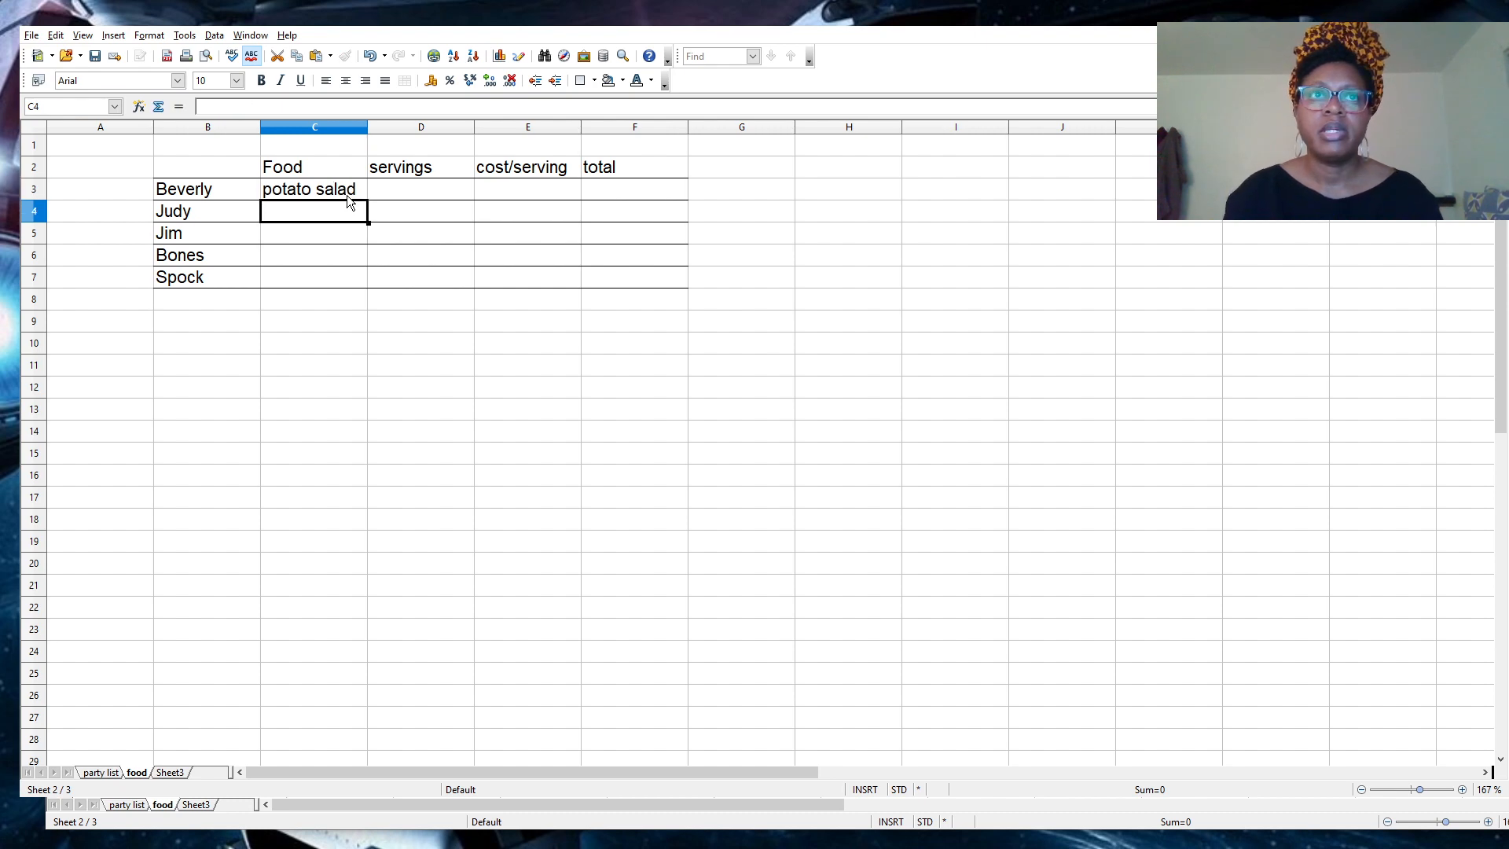
type("cookies")
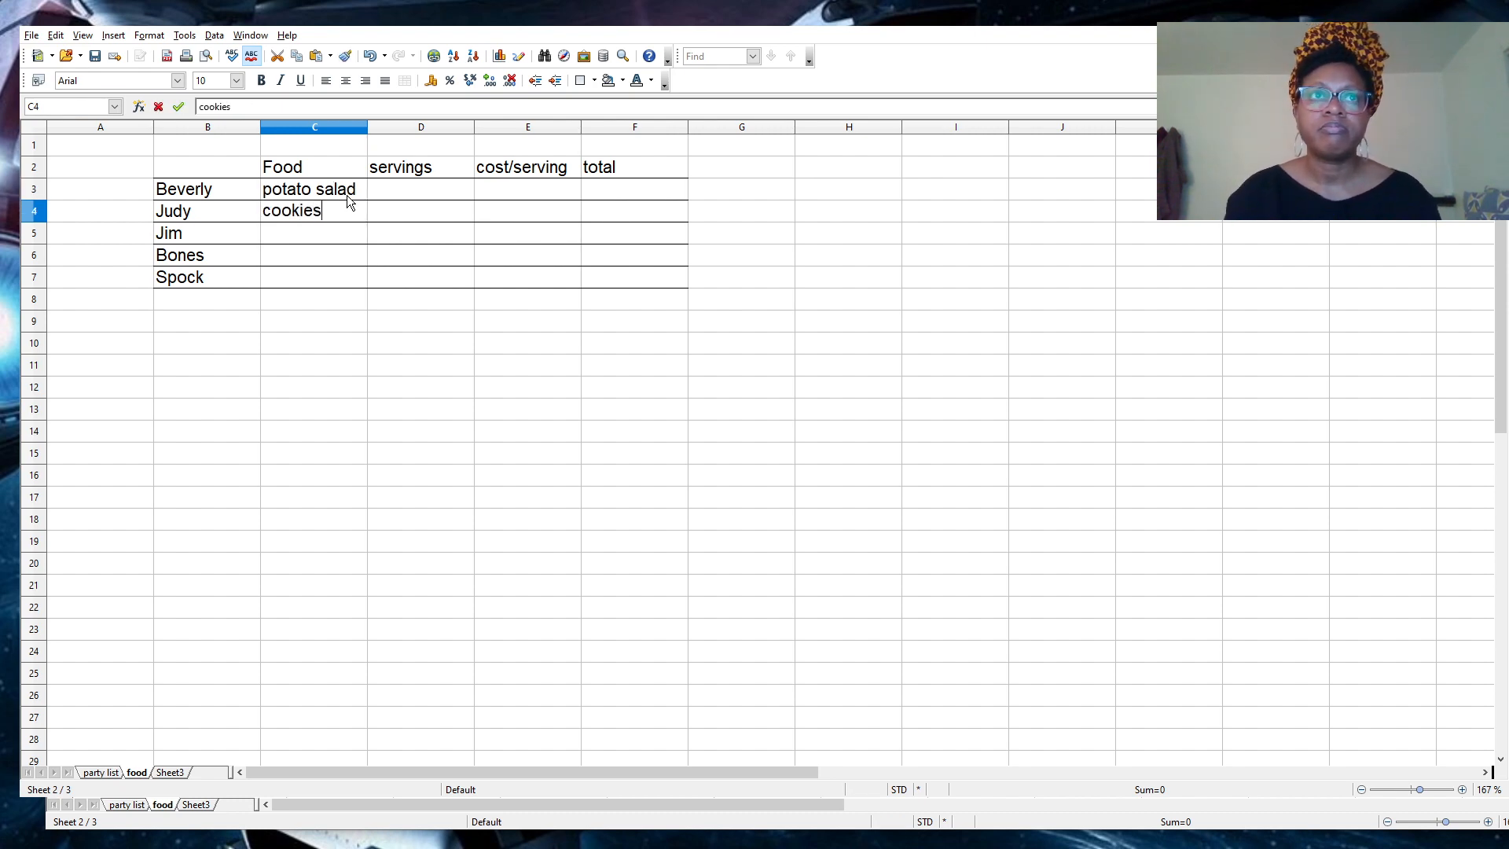
key("Return")
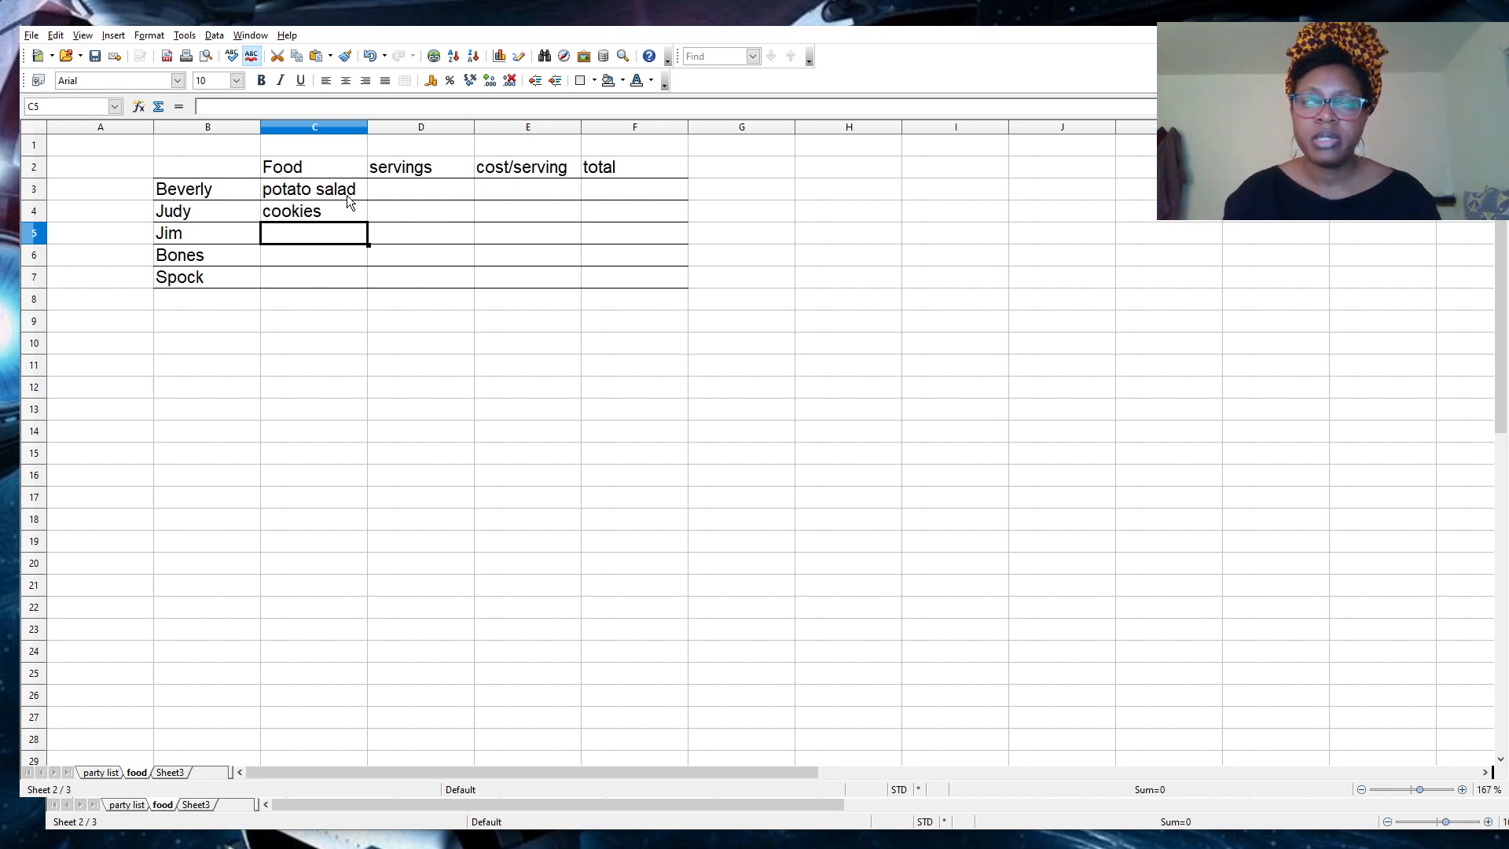
type("beer")
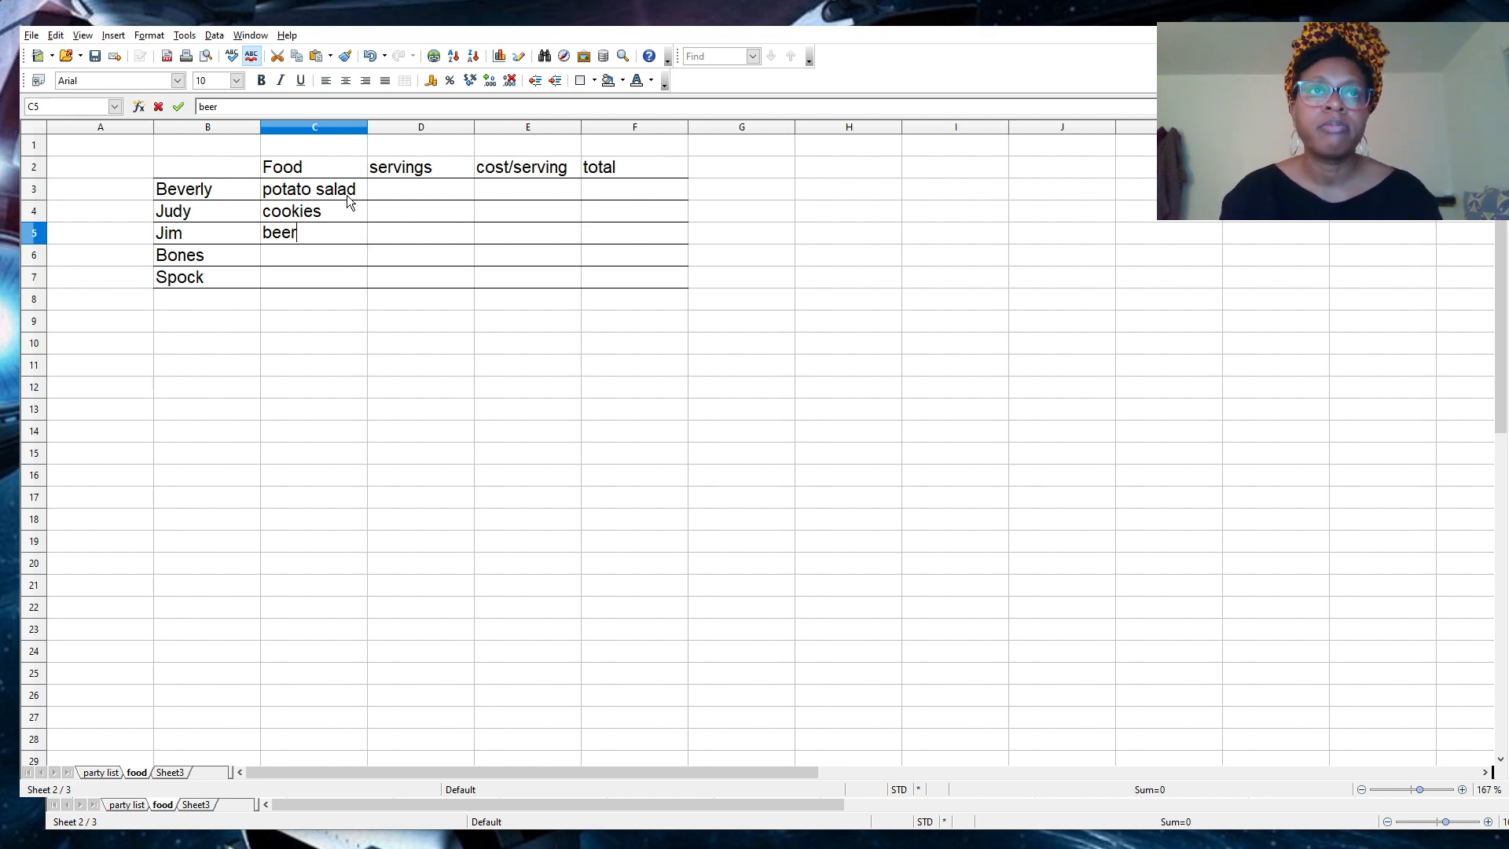
key("Return")
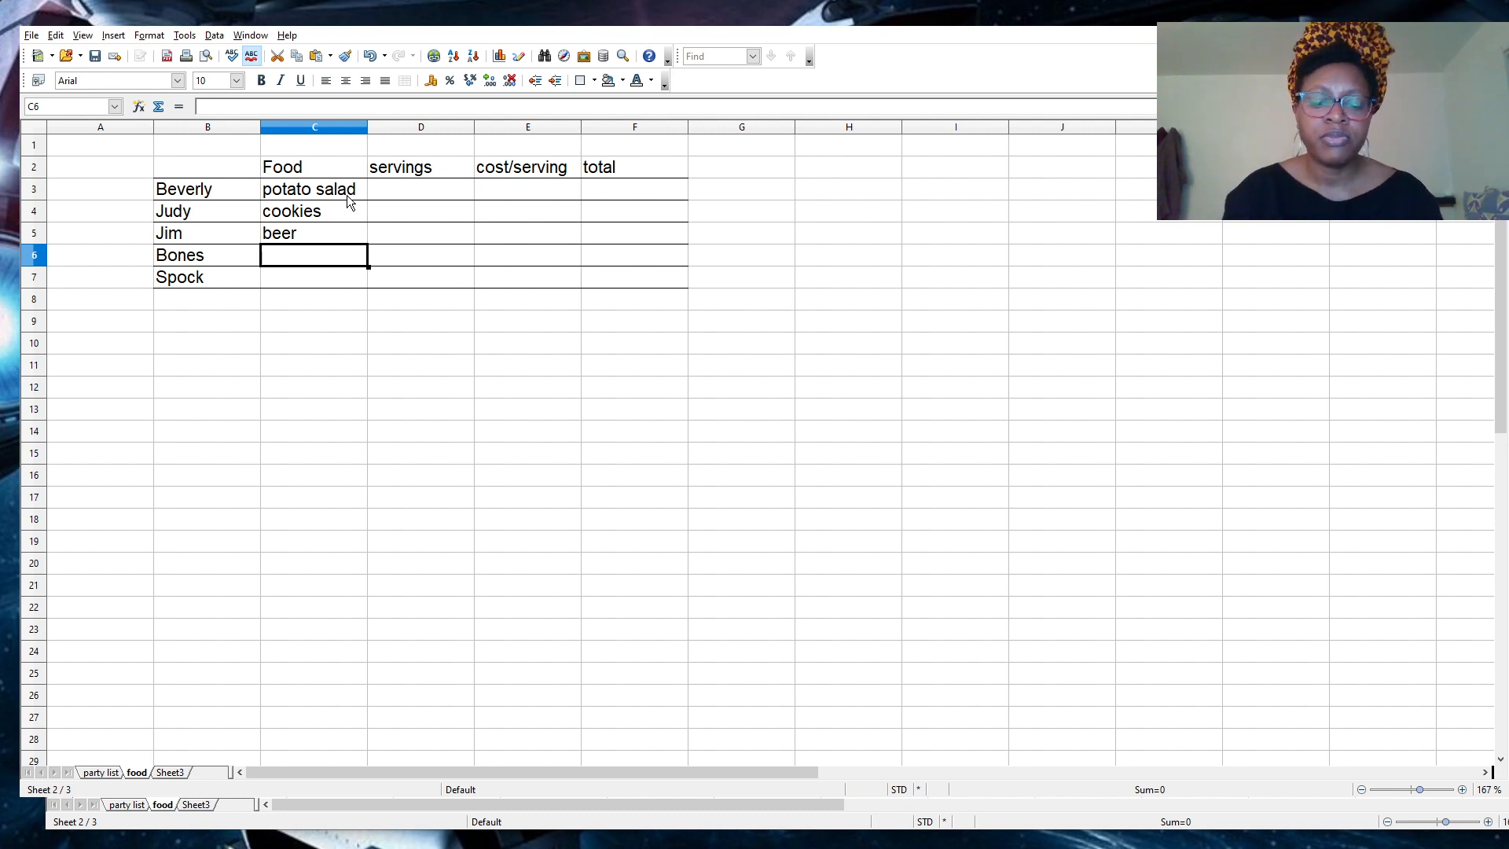
type("fruit")
key("Return")
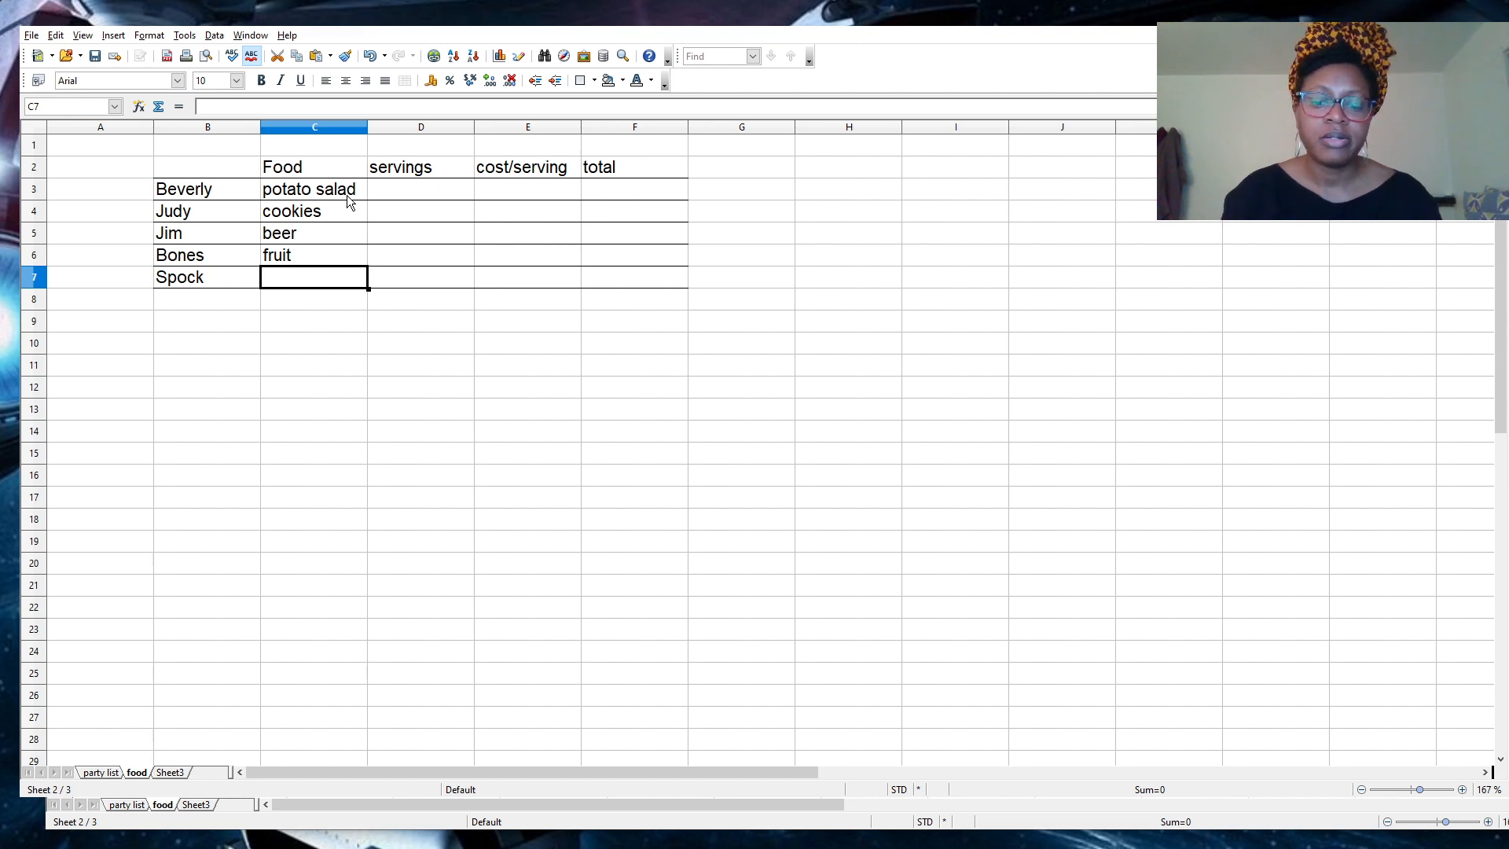
type("fr")
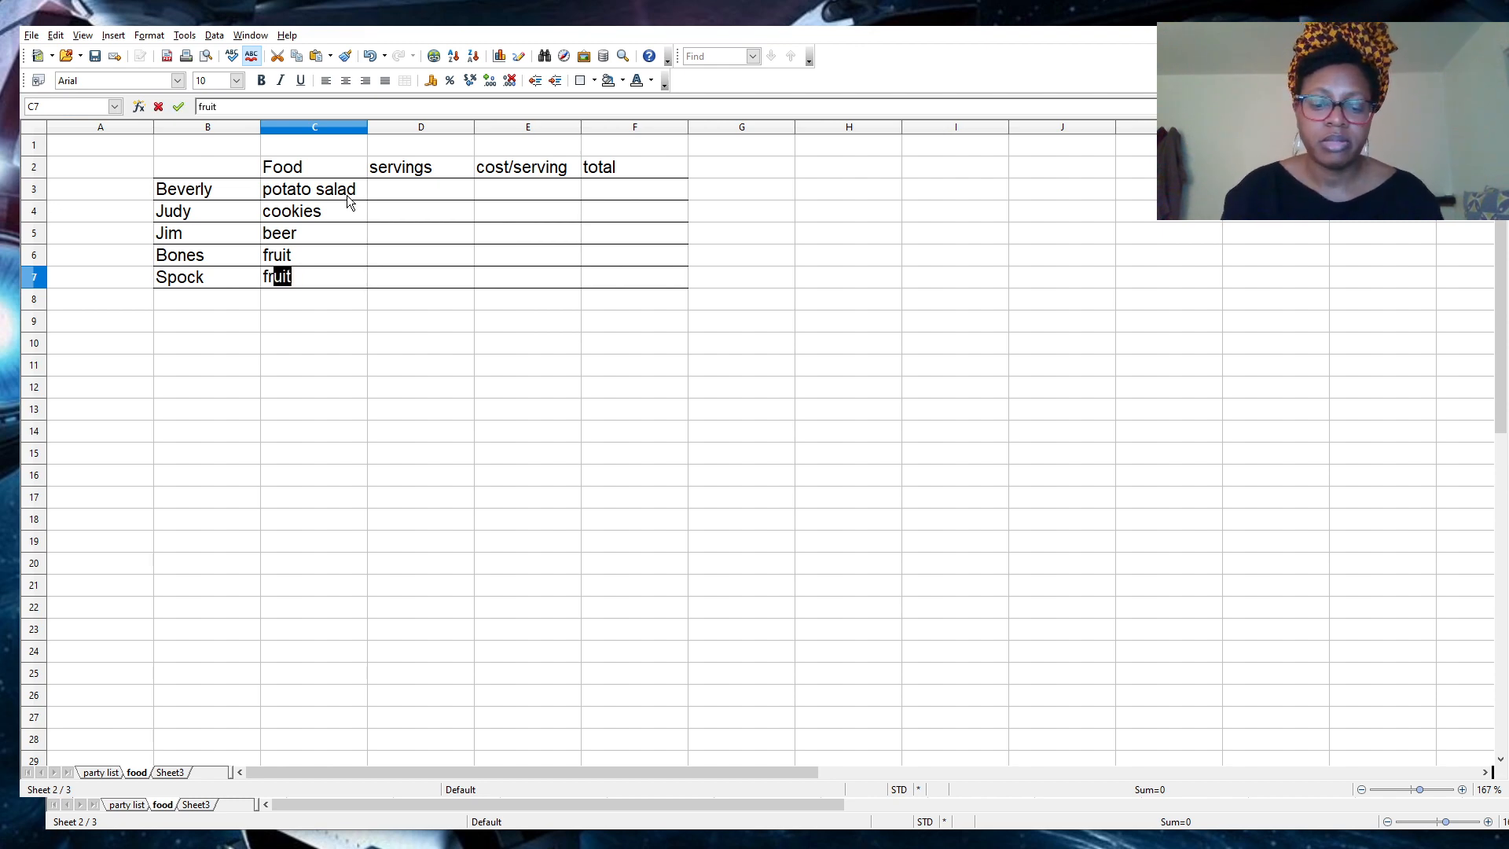
type("ied okra")
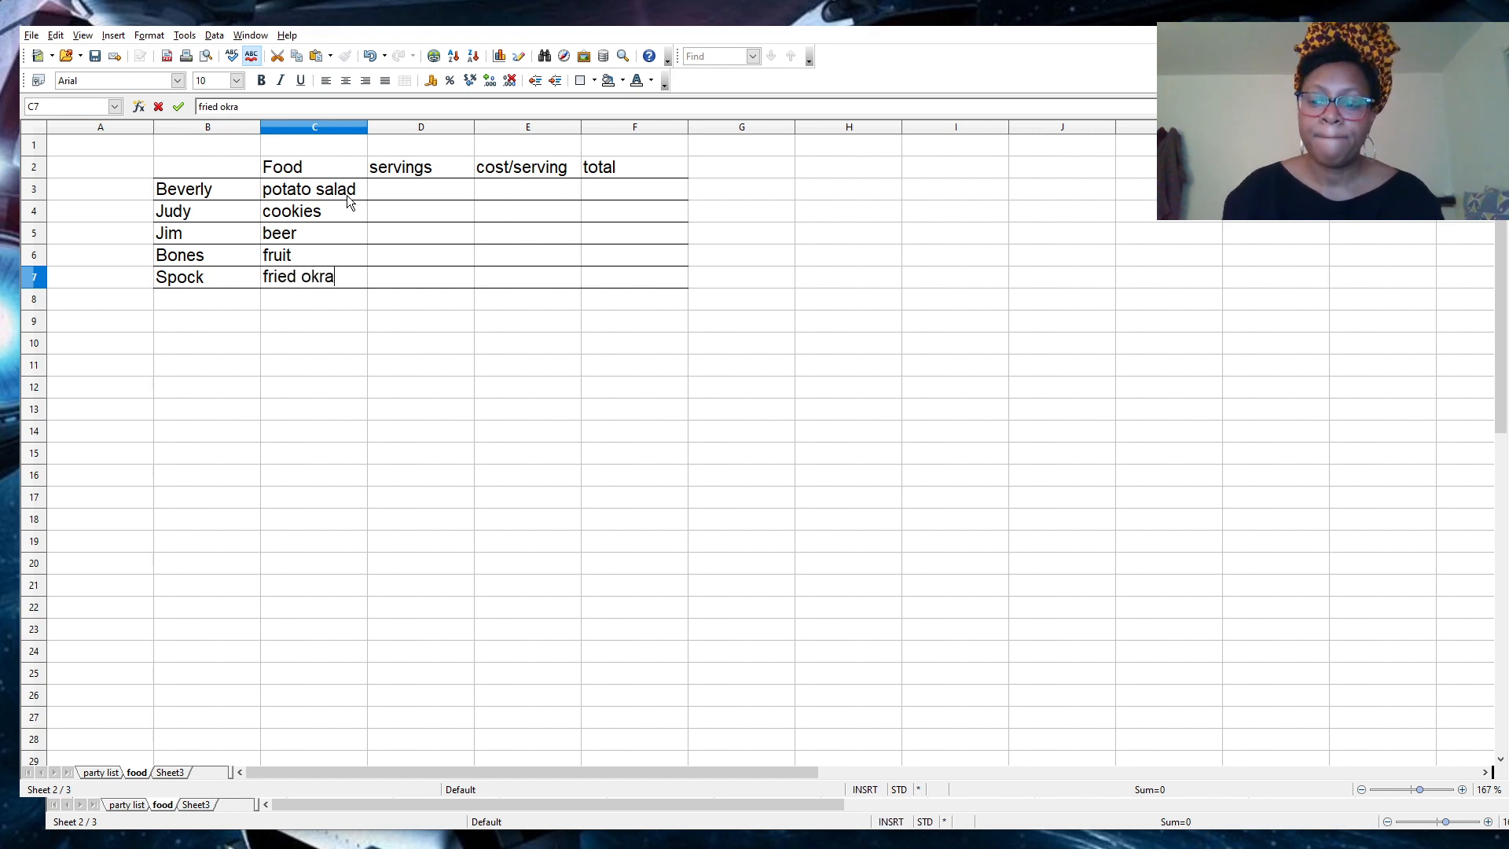
key("Tab")
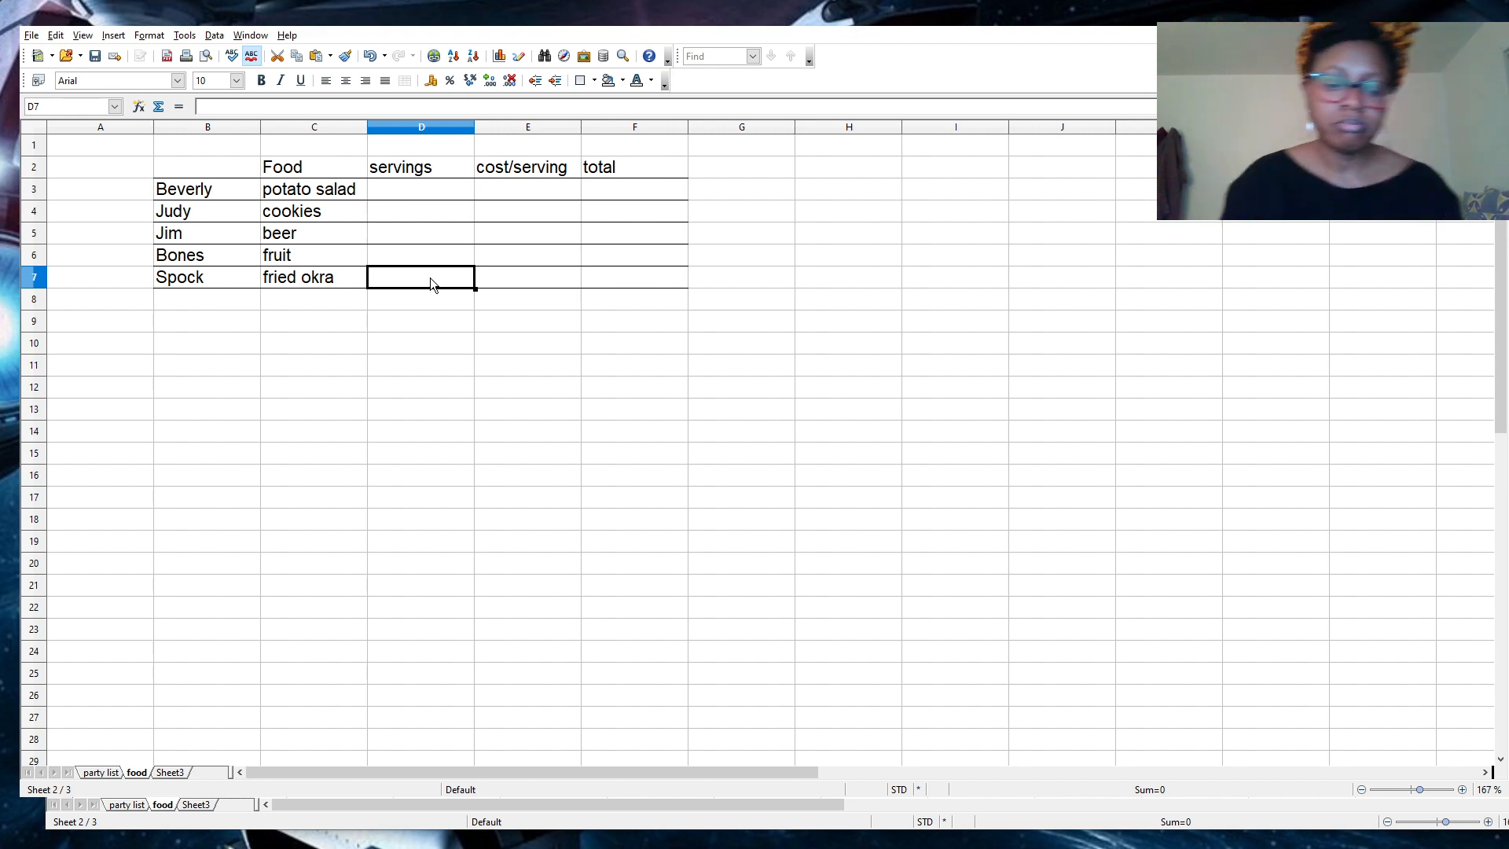
Fill in the servings: 5 for fried okra, 10 for fruit, 20 for beer, 4 for cookies and 8 for potato salad.
type("5")
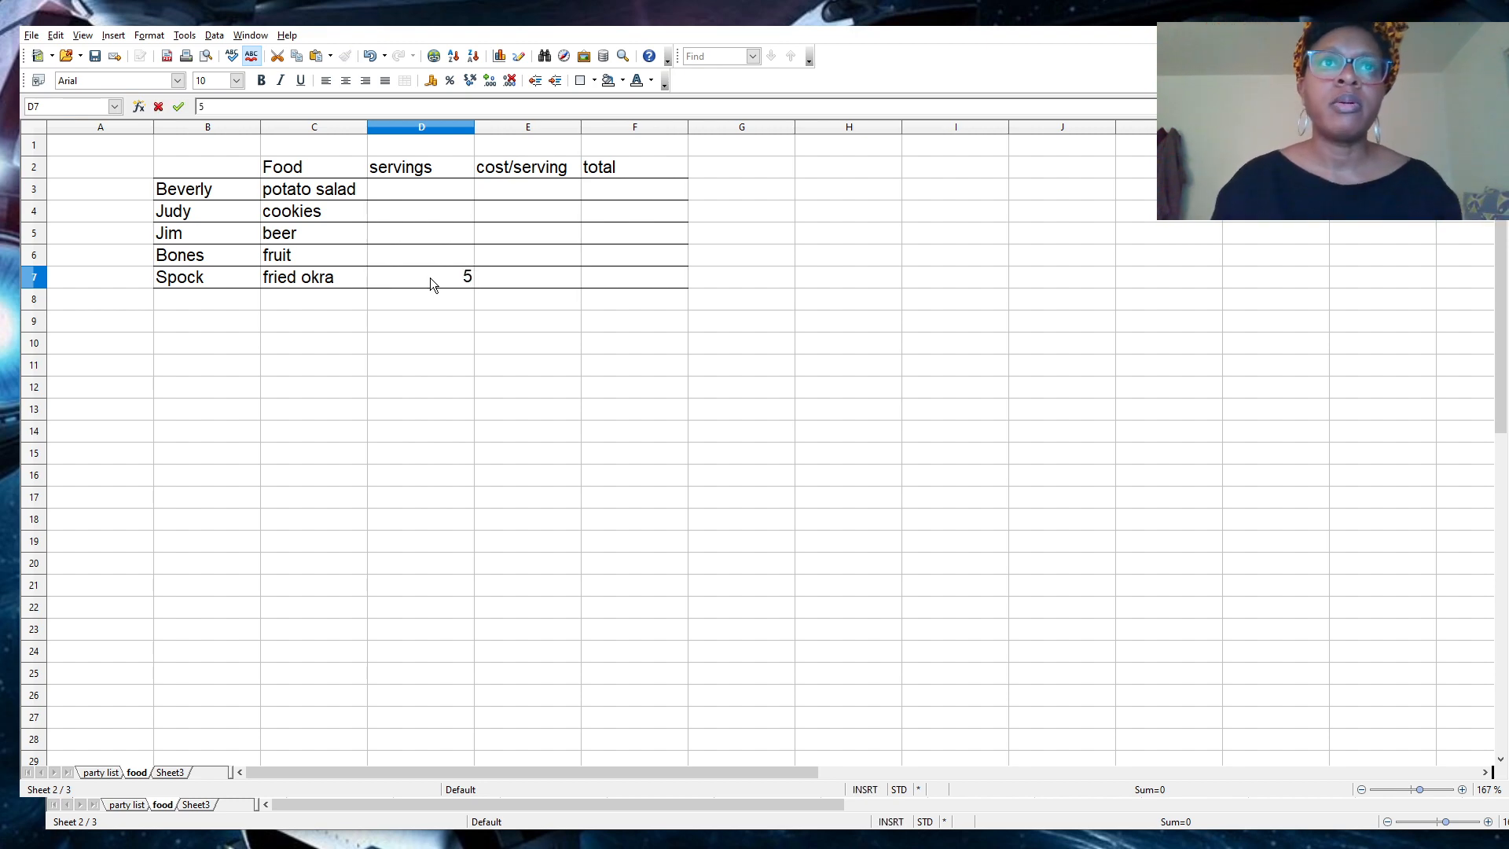
left_click(419, 261)
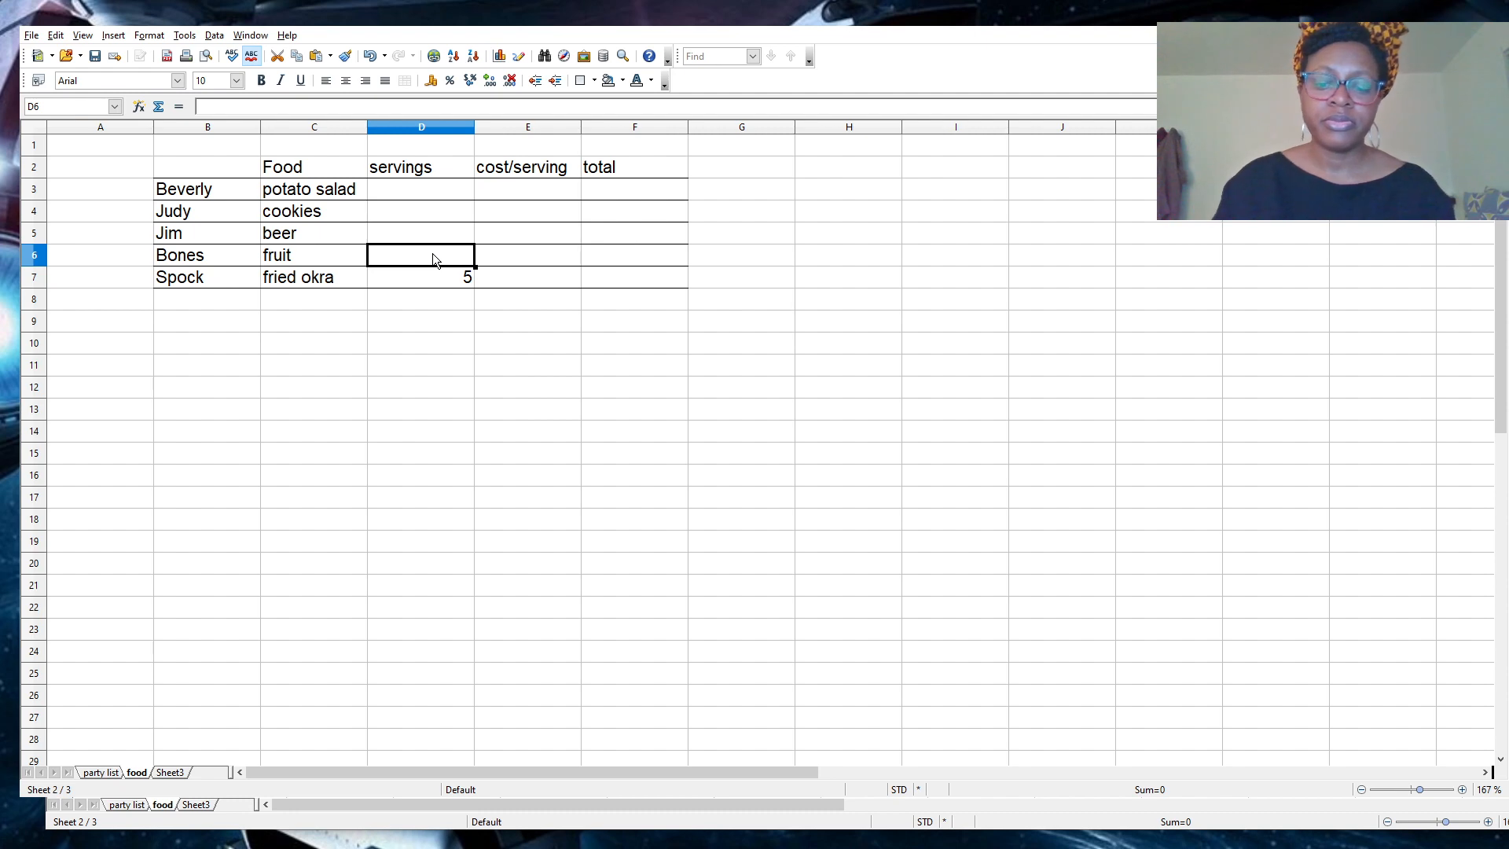
type("10")
left_click(420, 237)
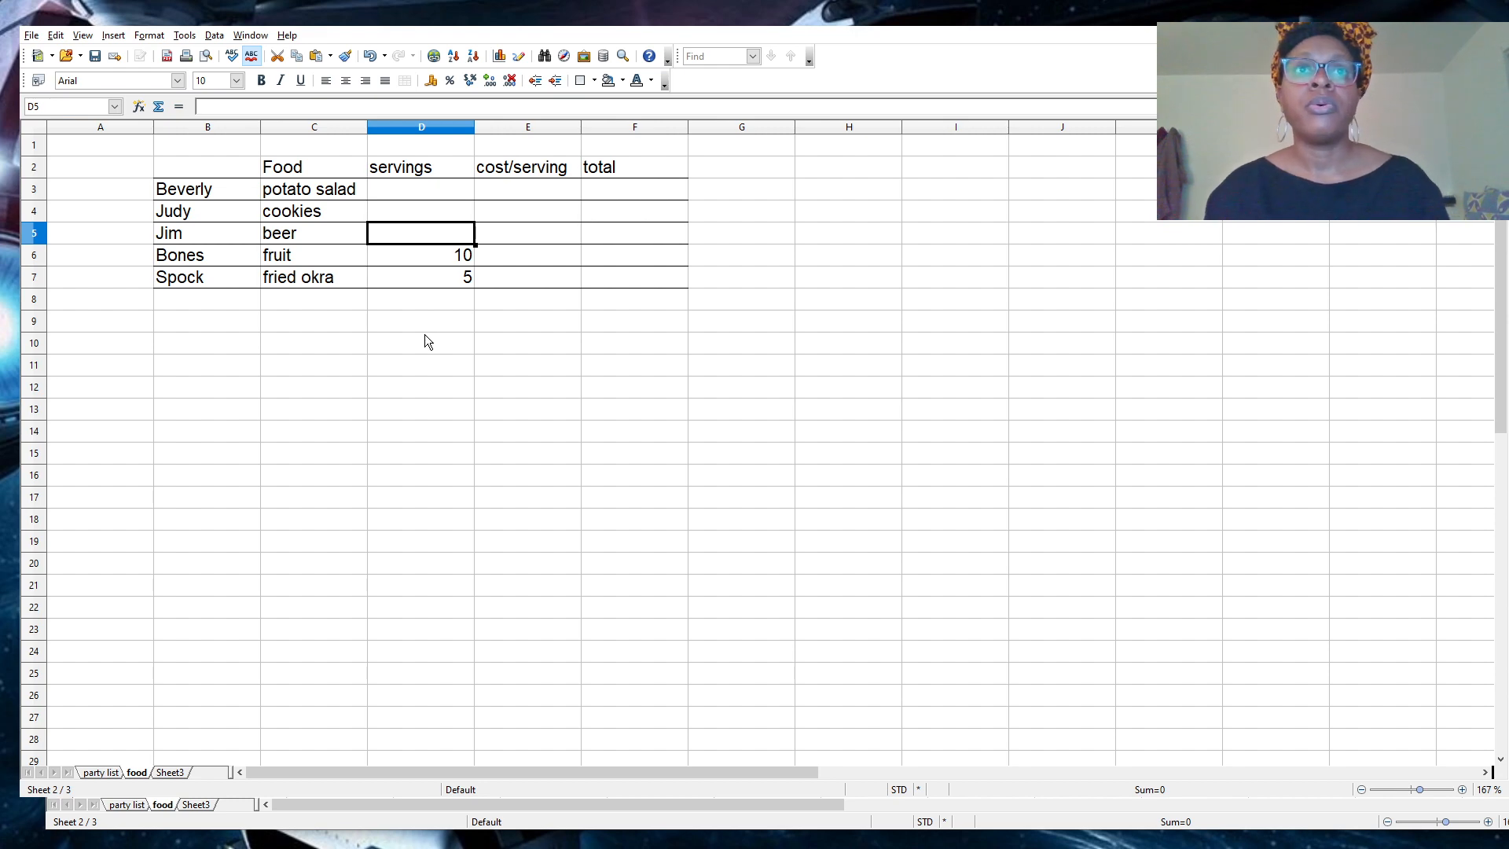
type("20")
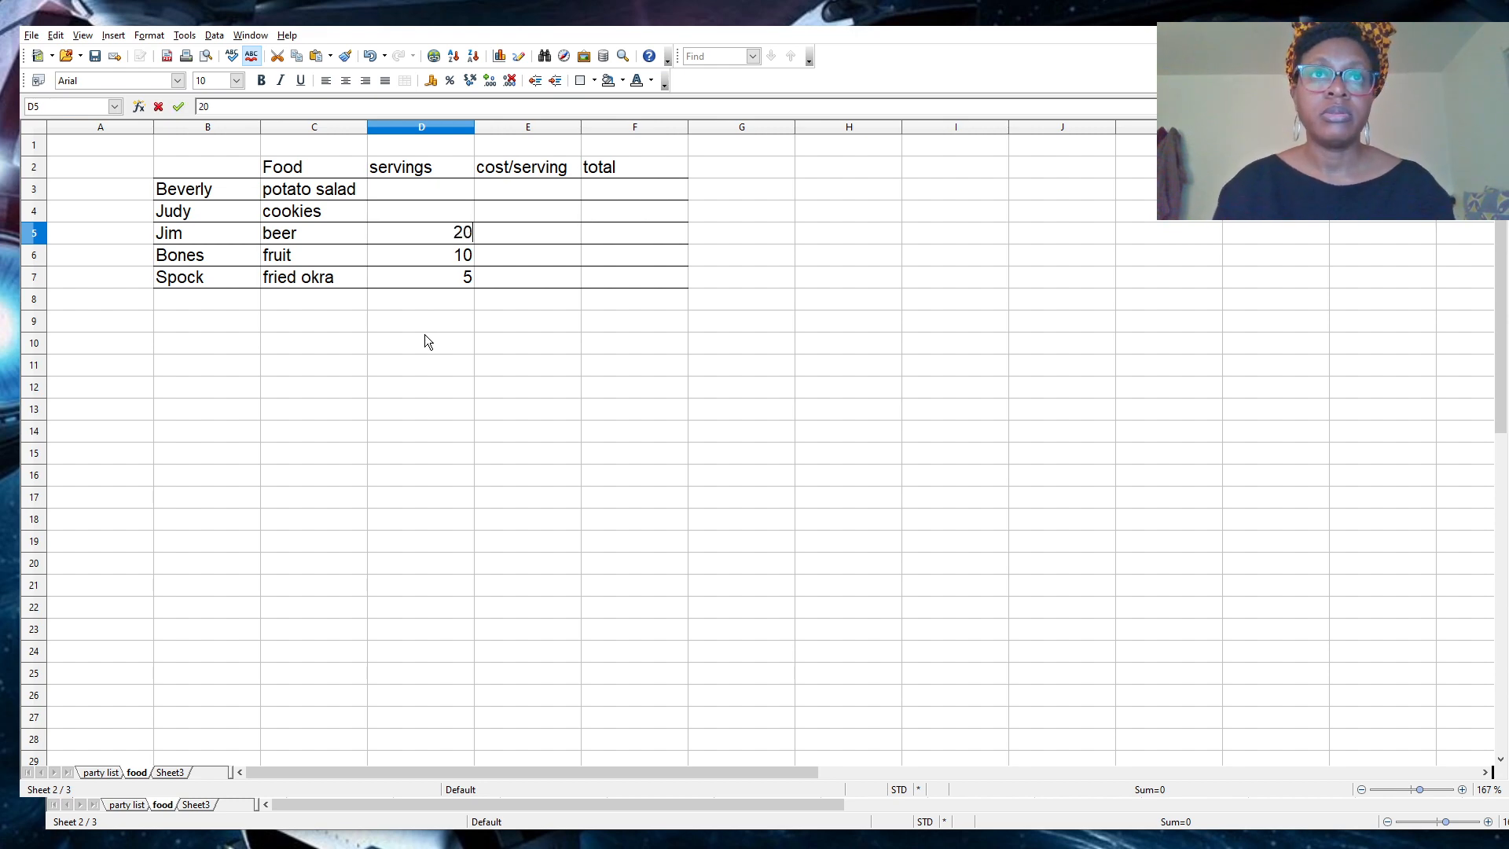
left_click(392, 211)
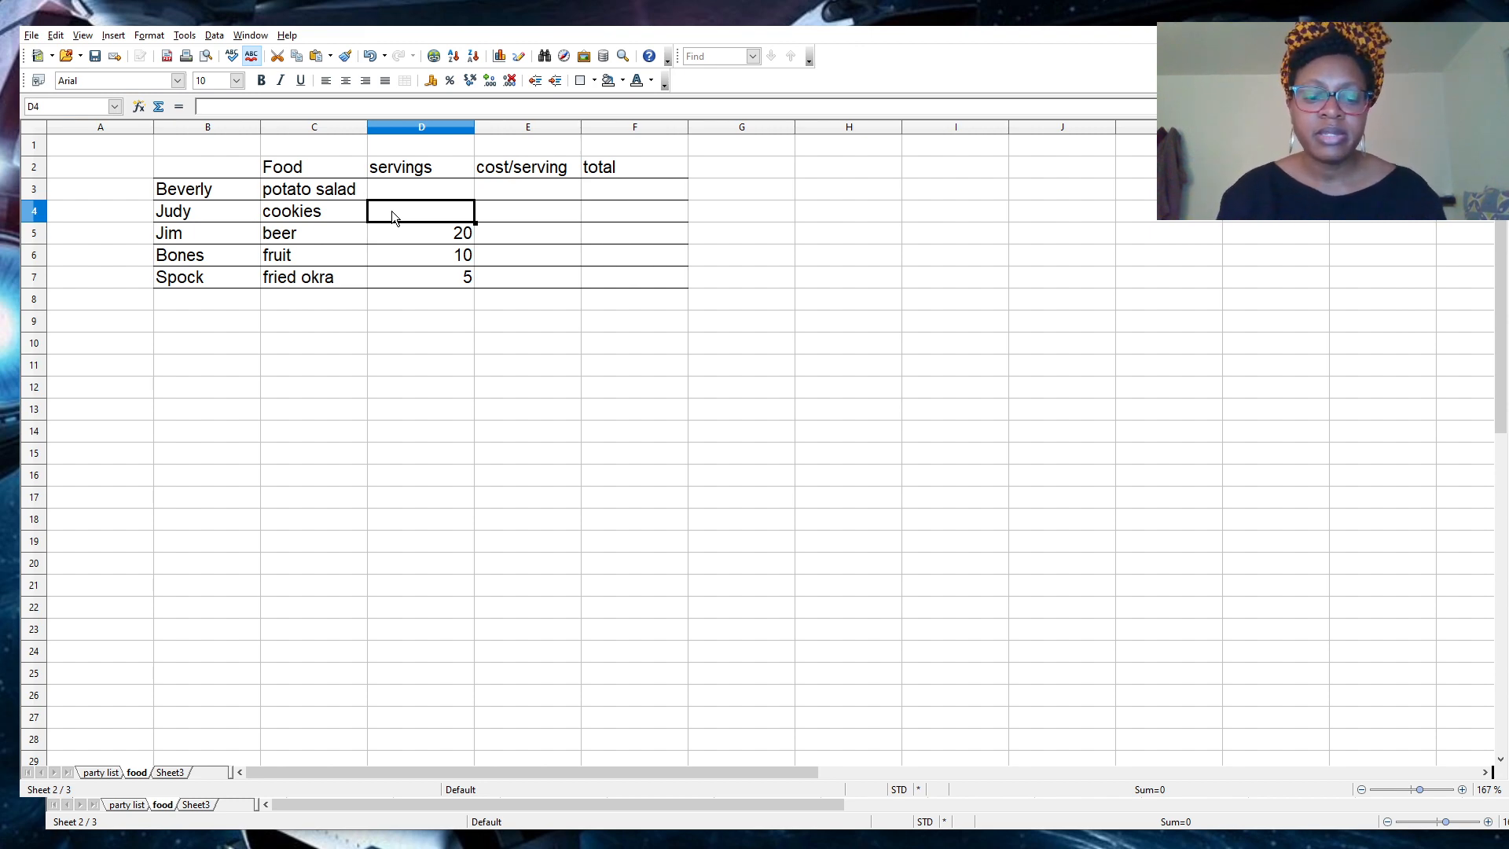
type("4")
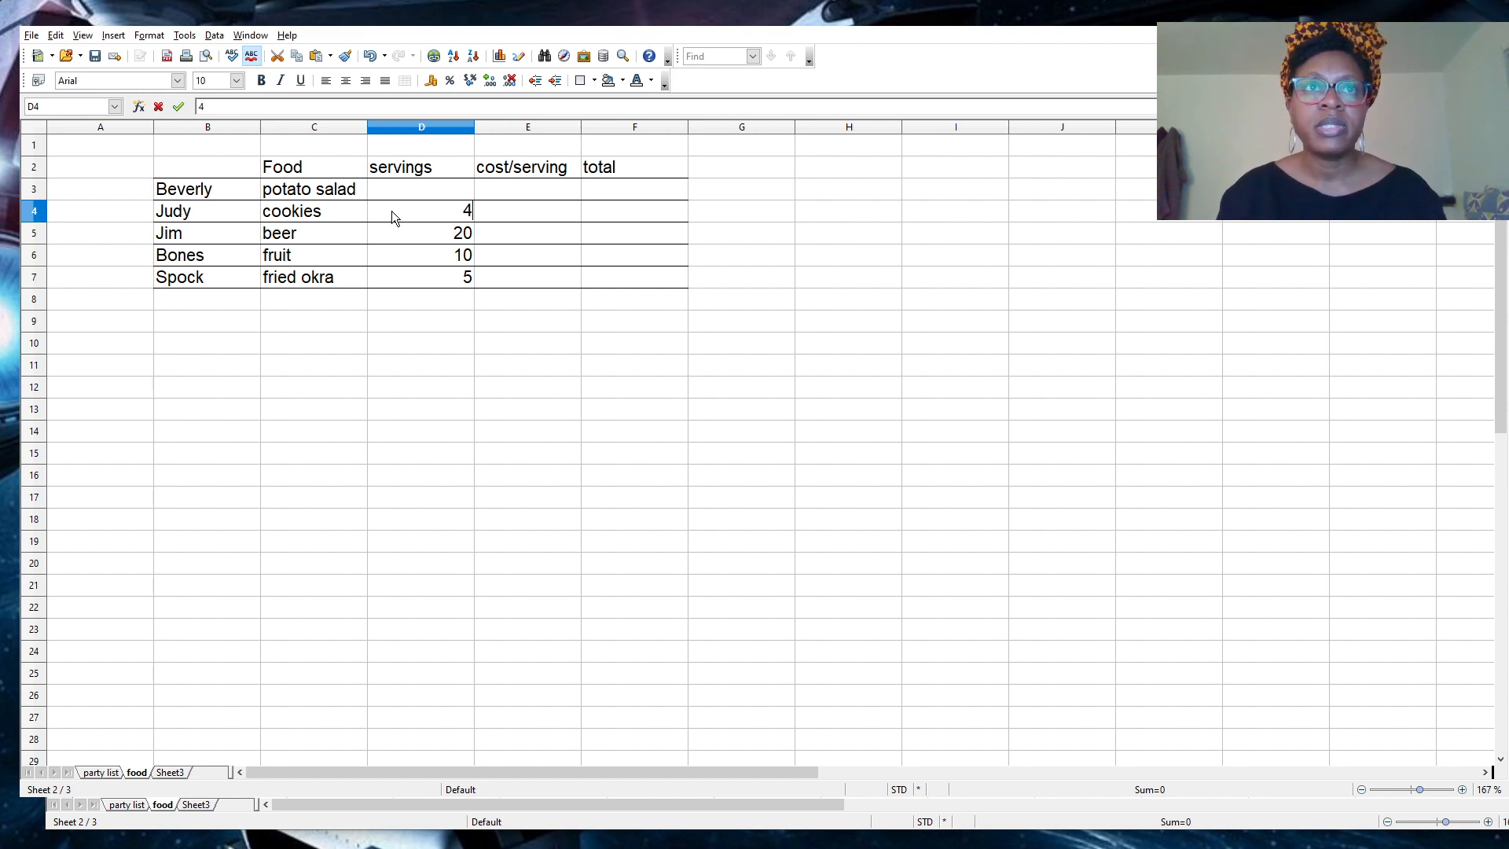
left_click(392, 185)
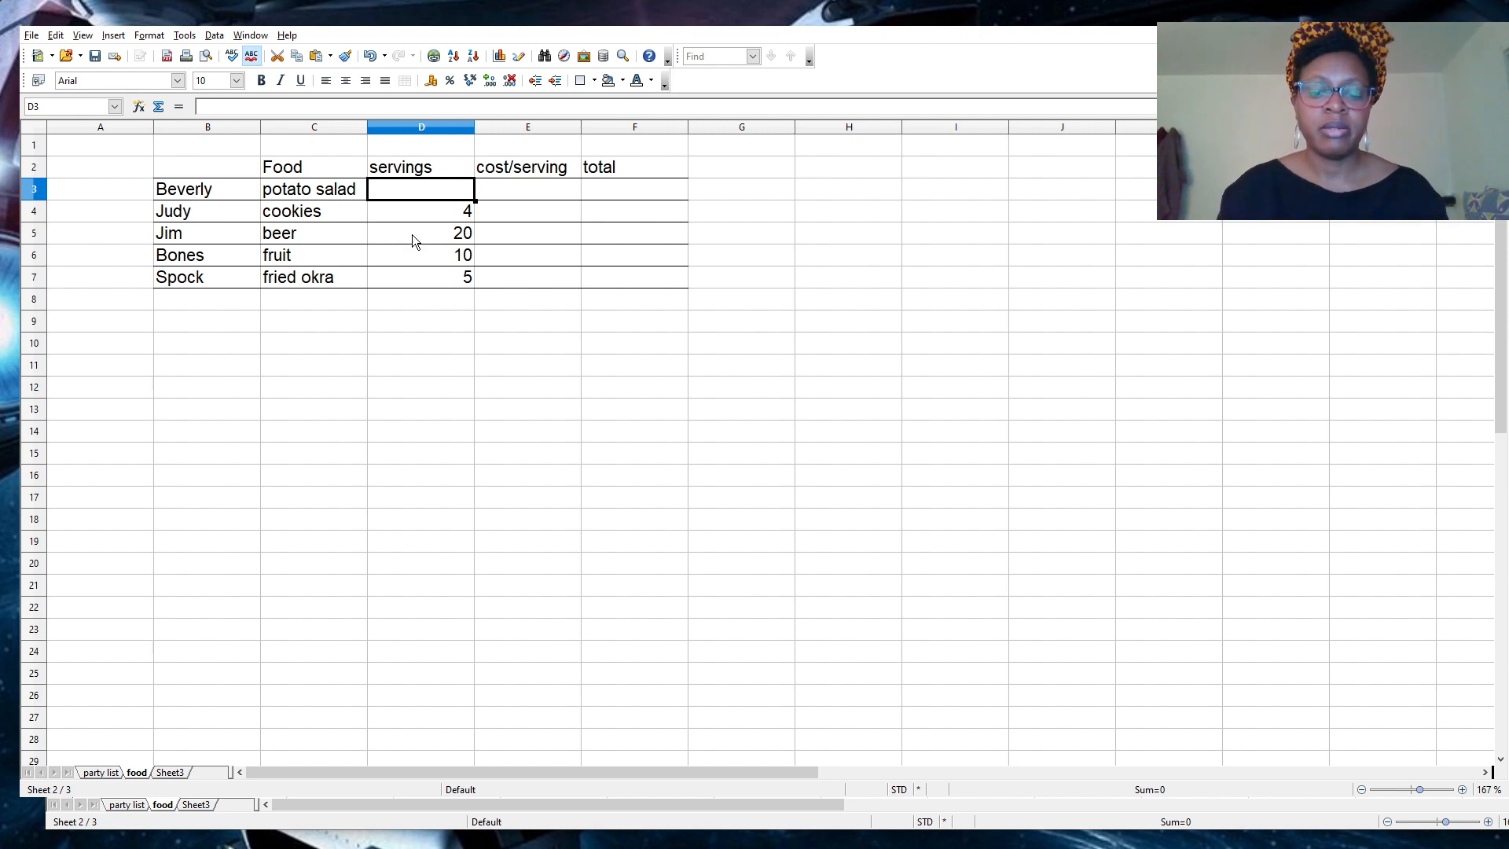
type("1")
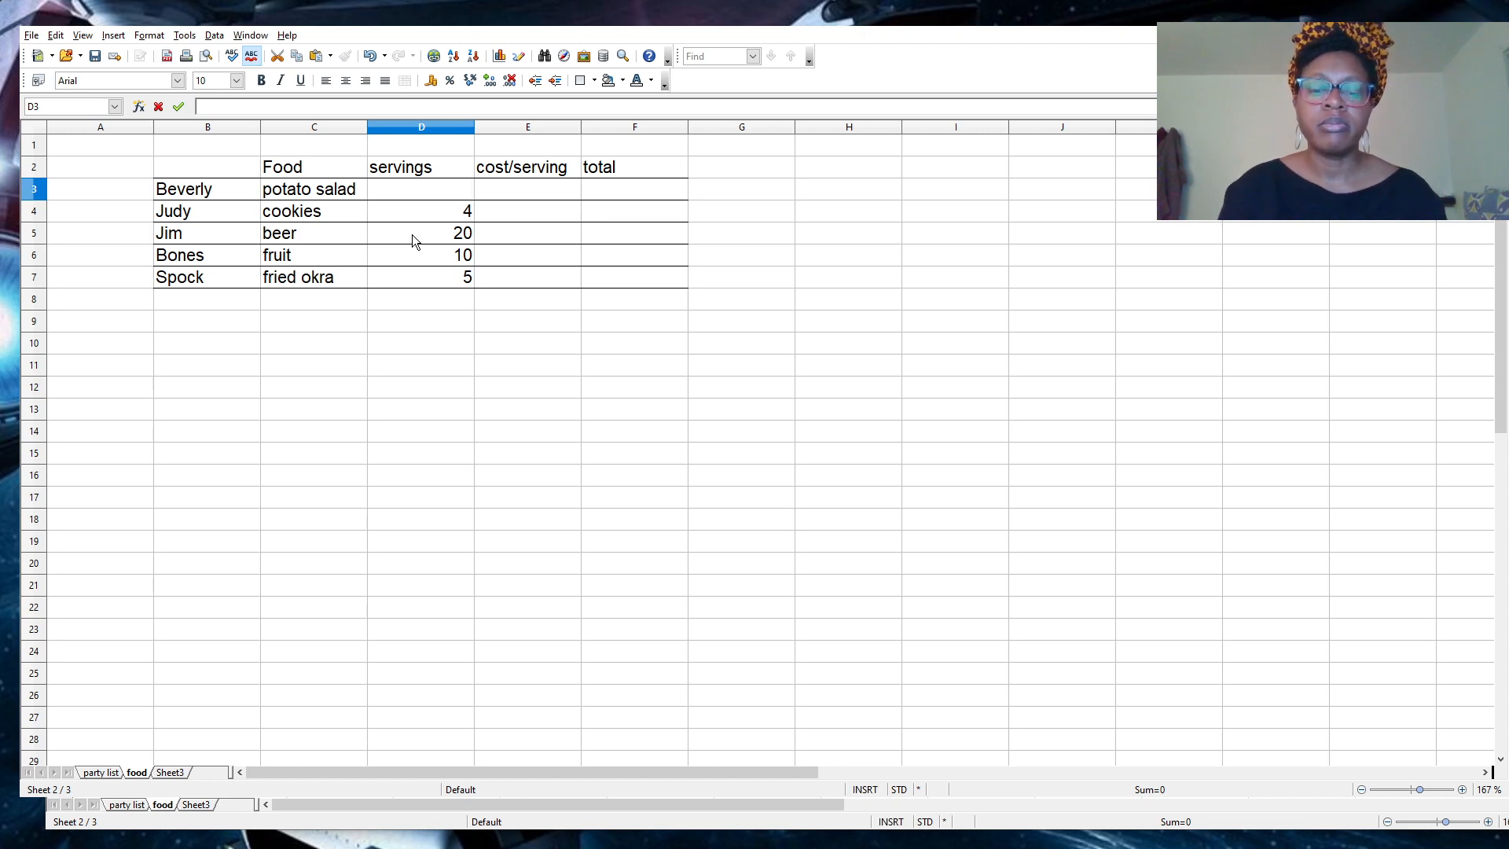
type("8")
key("Return")
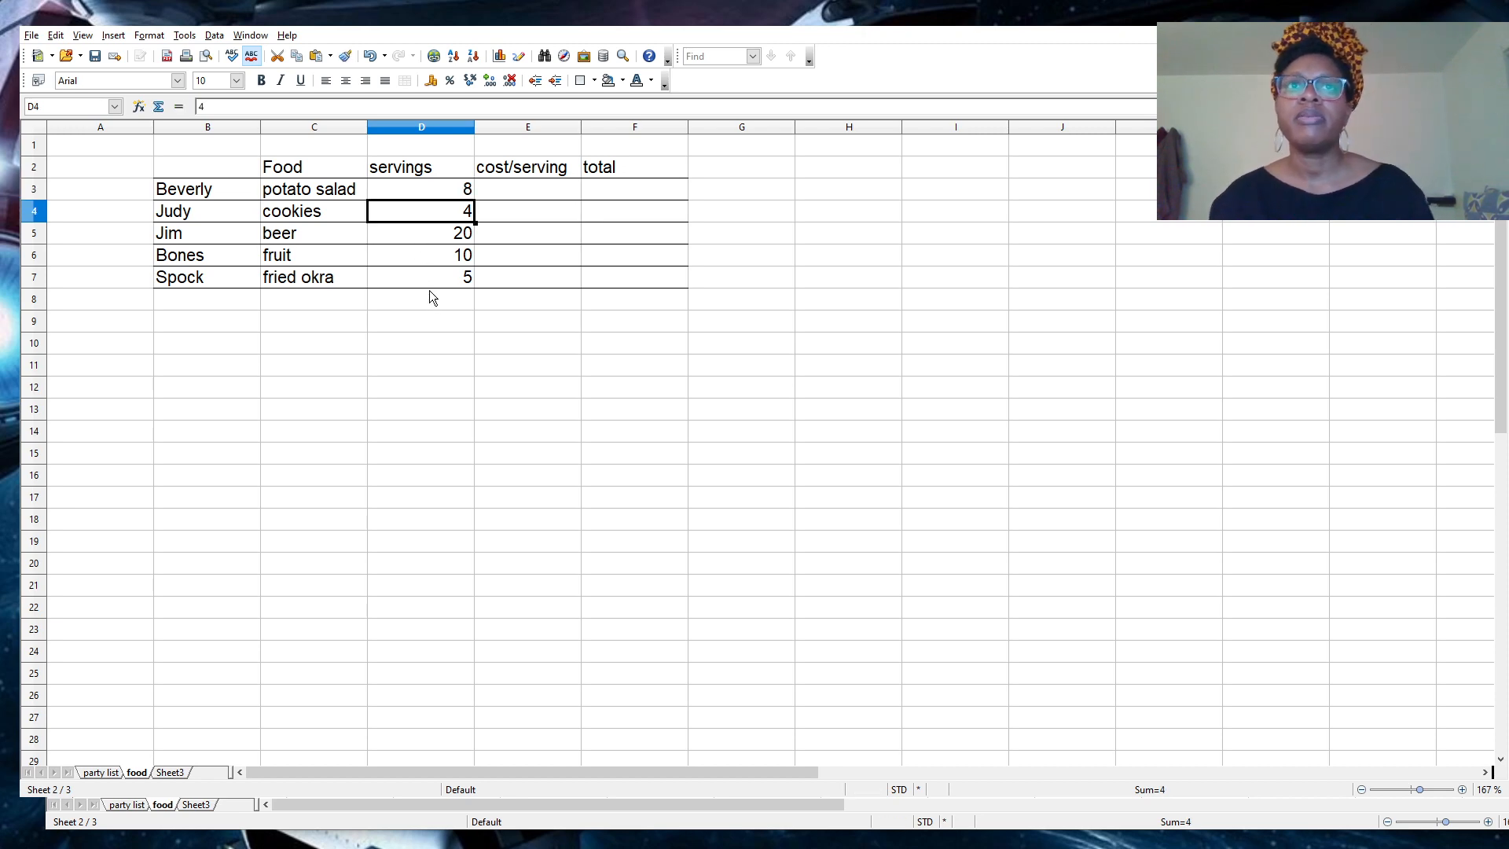
Fill in the cost/serving column from E3 to E7 with 2, 3, 4, 7 and 9.
left_click(500, 190)
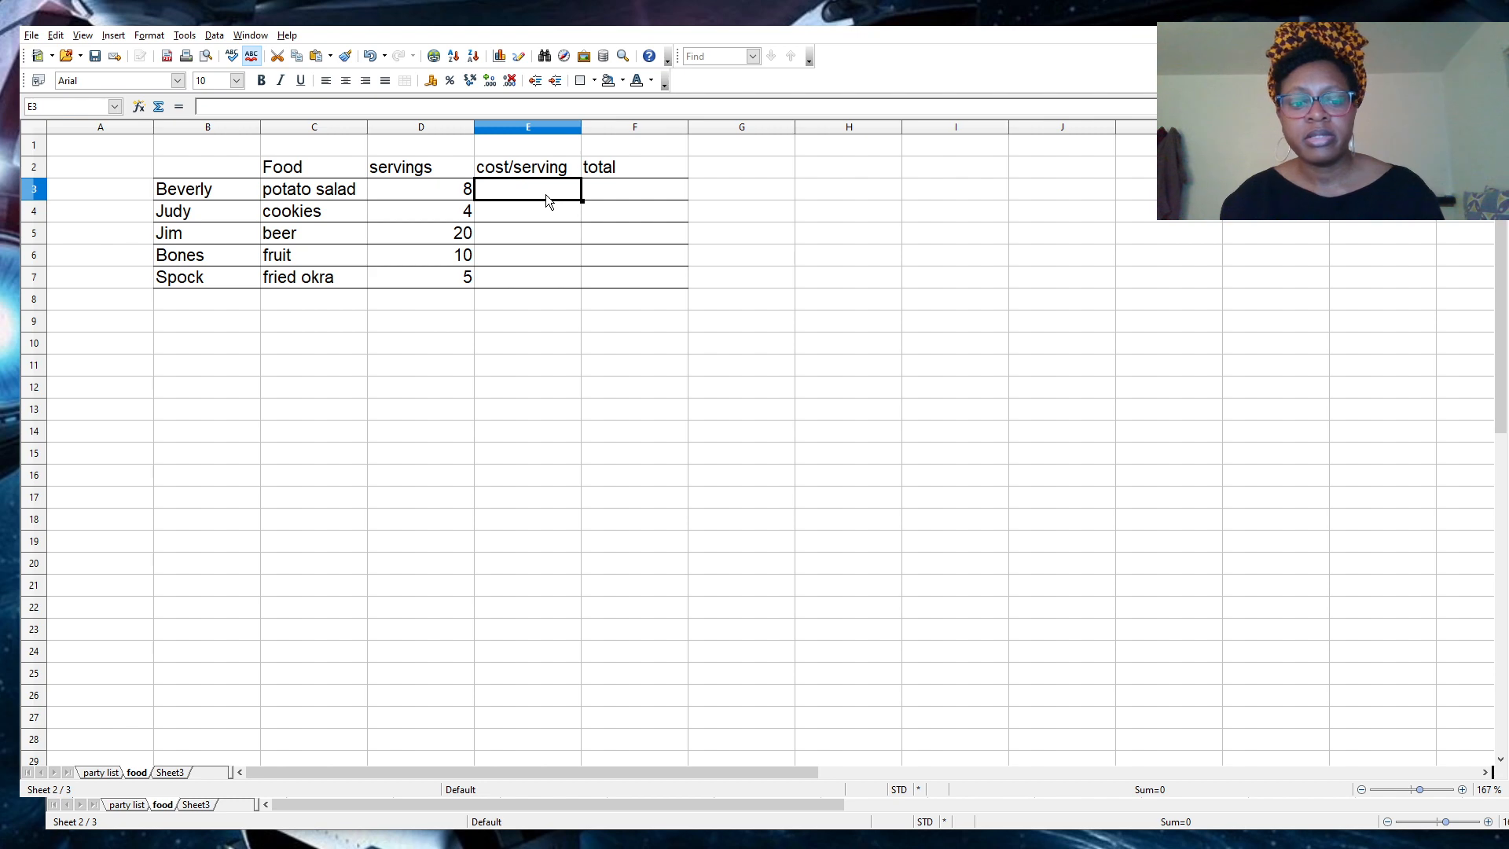
type("2")
key("Return")
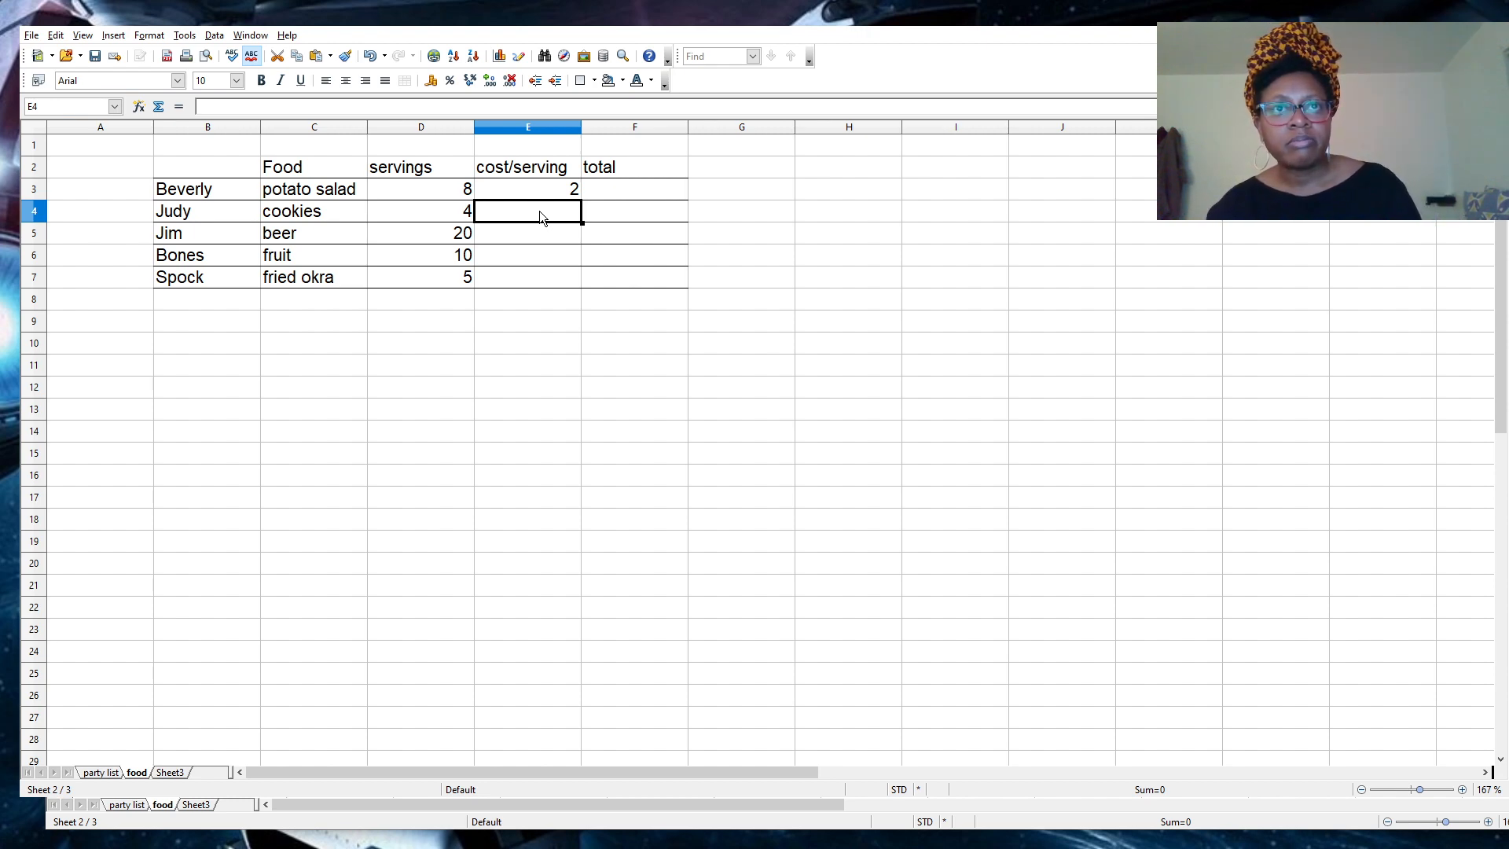
type("3")
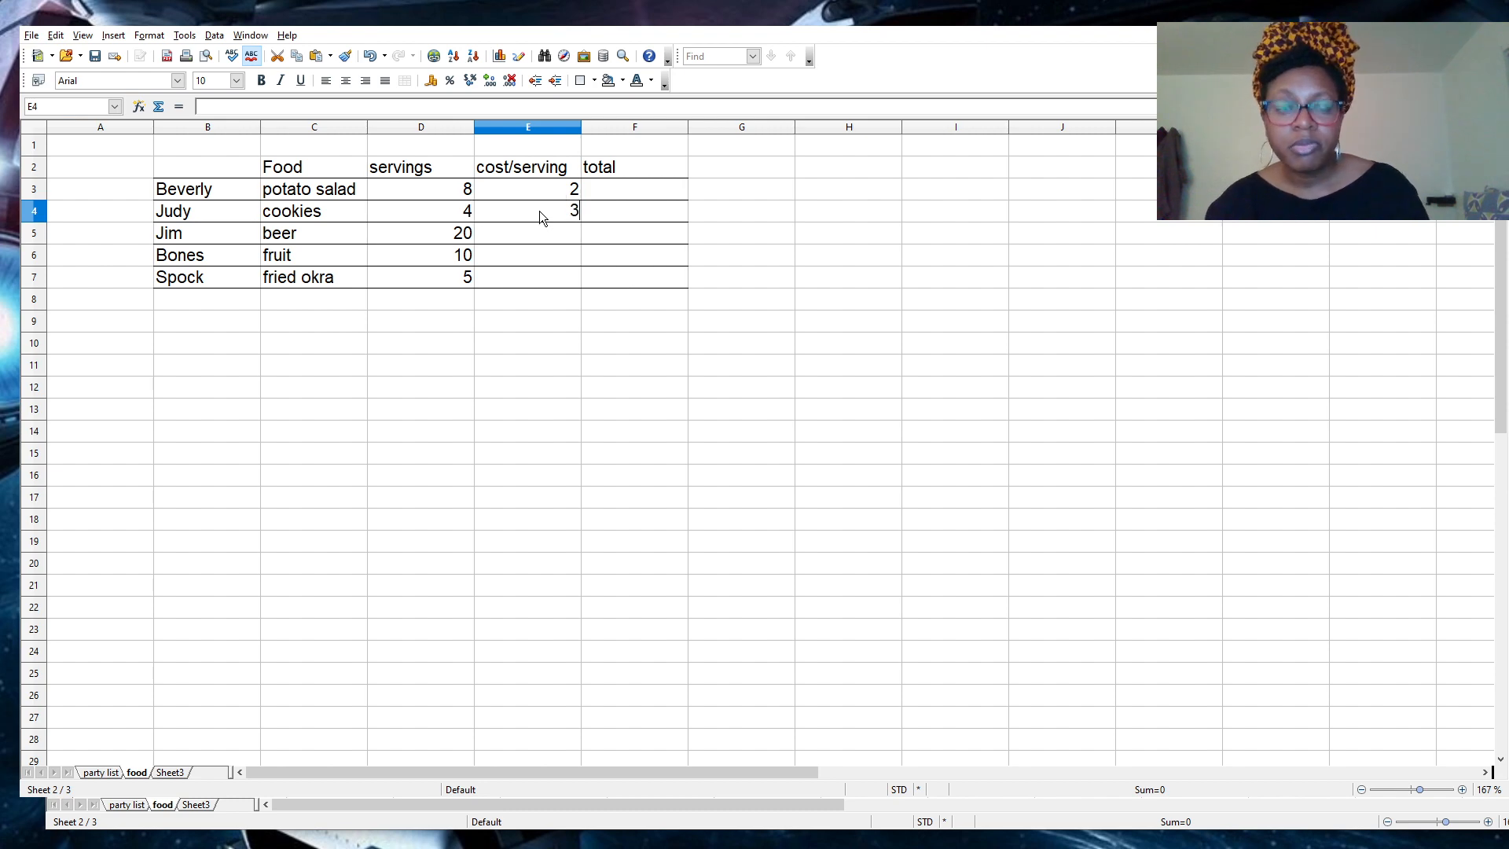
left_click(536, 234)
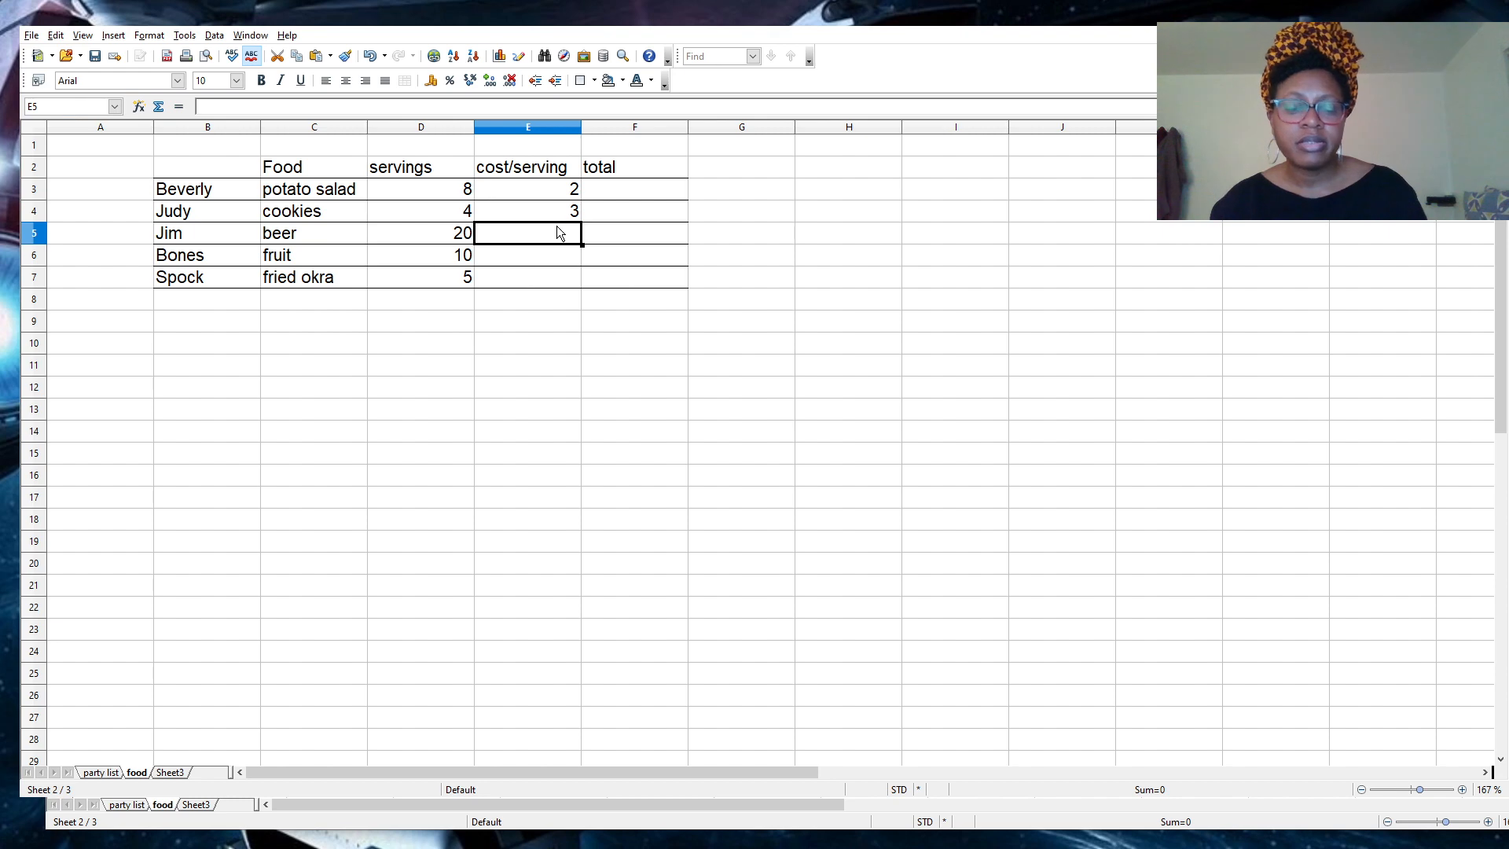
type("4")
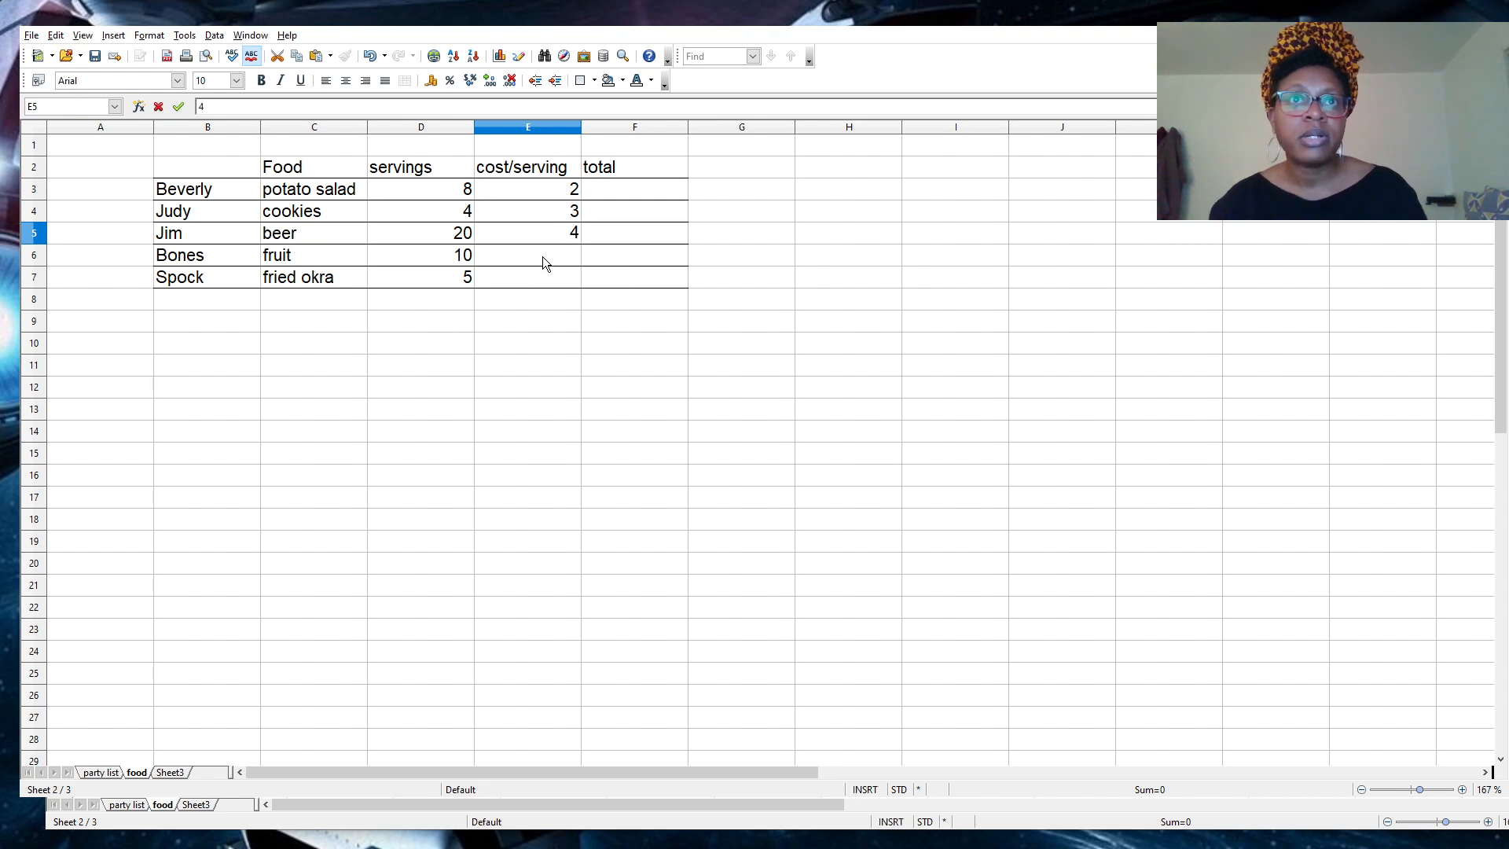
key("Return")
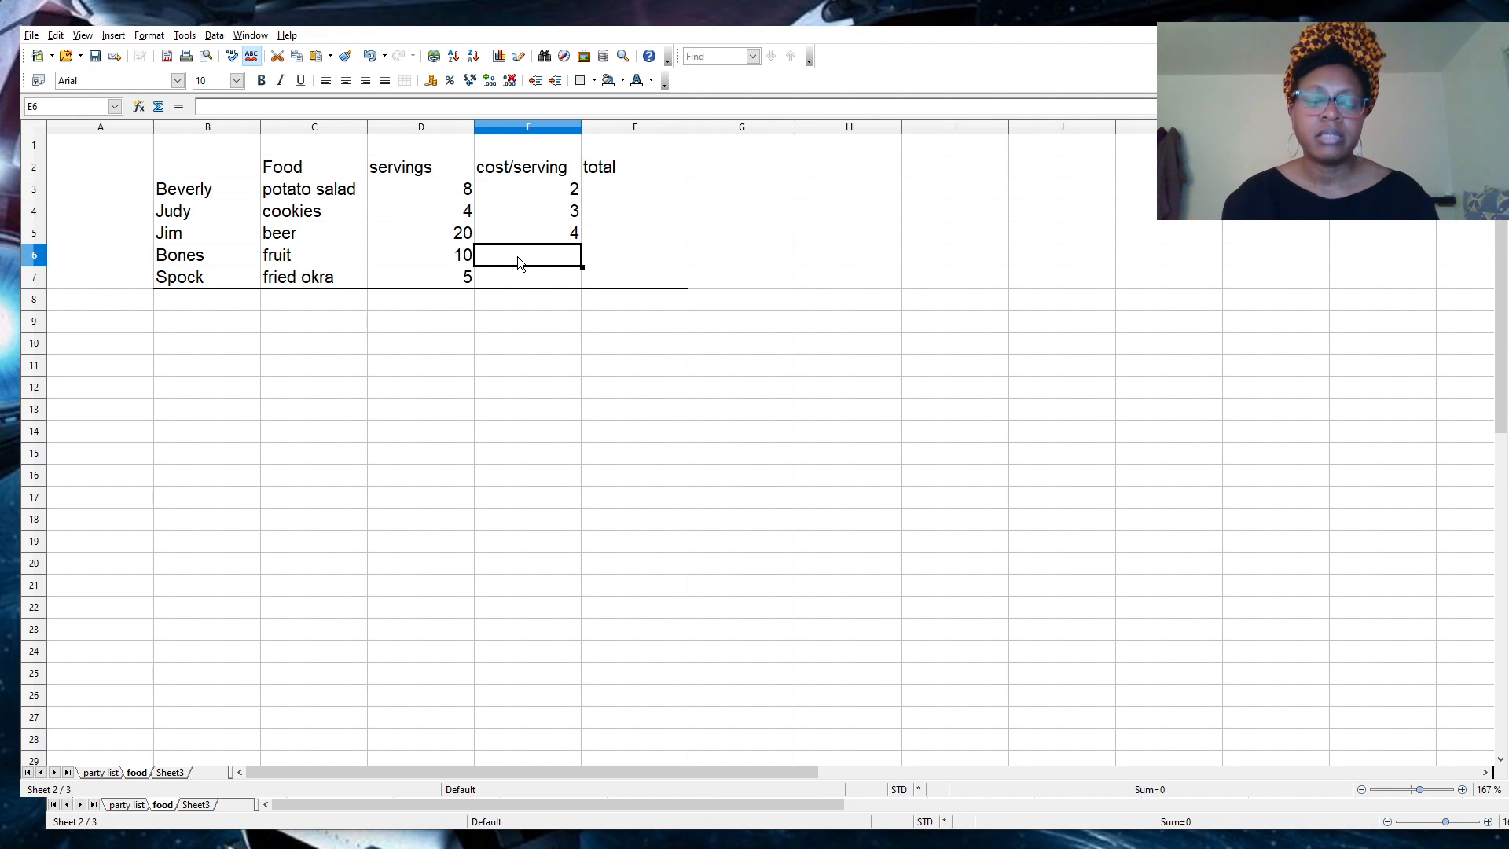
type("7")
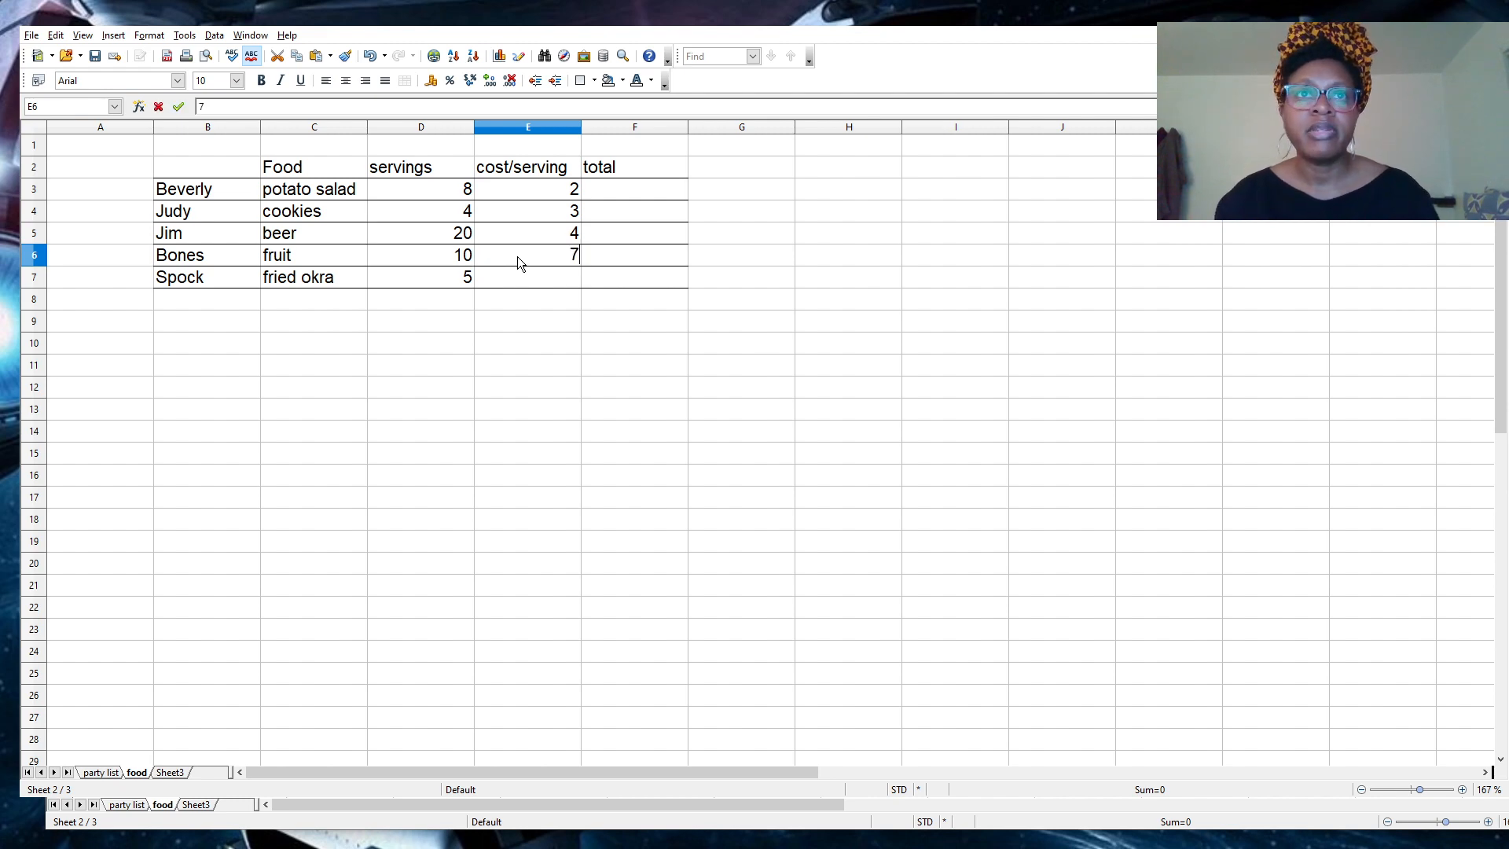
key("Return")
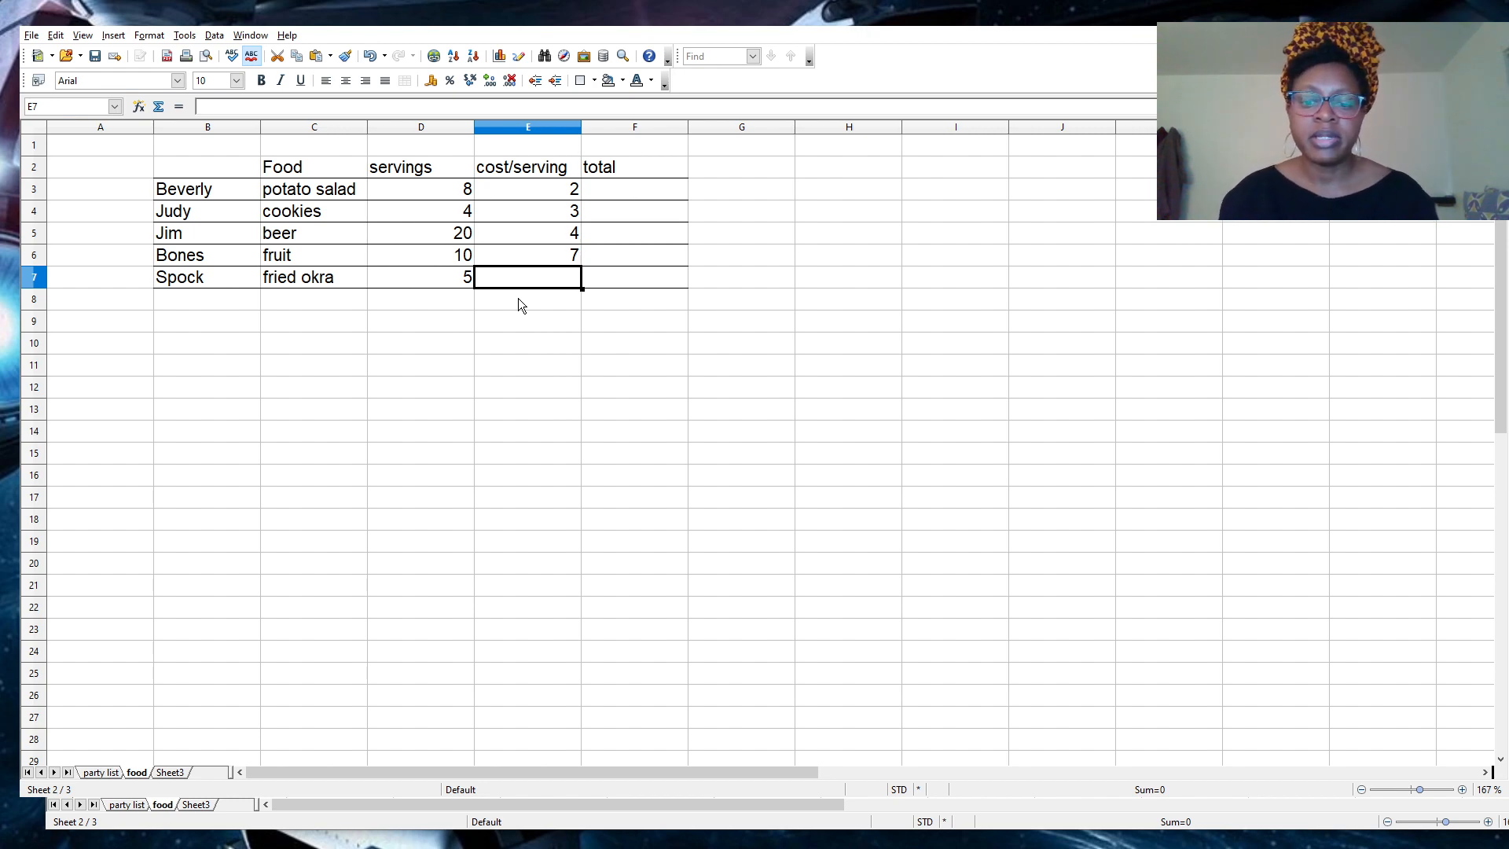
type("9")
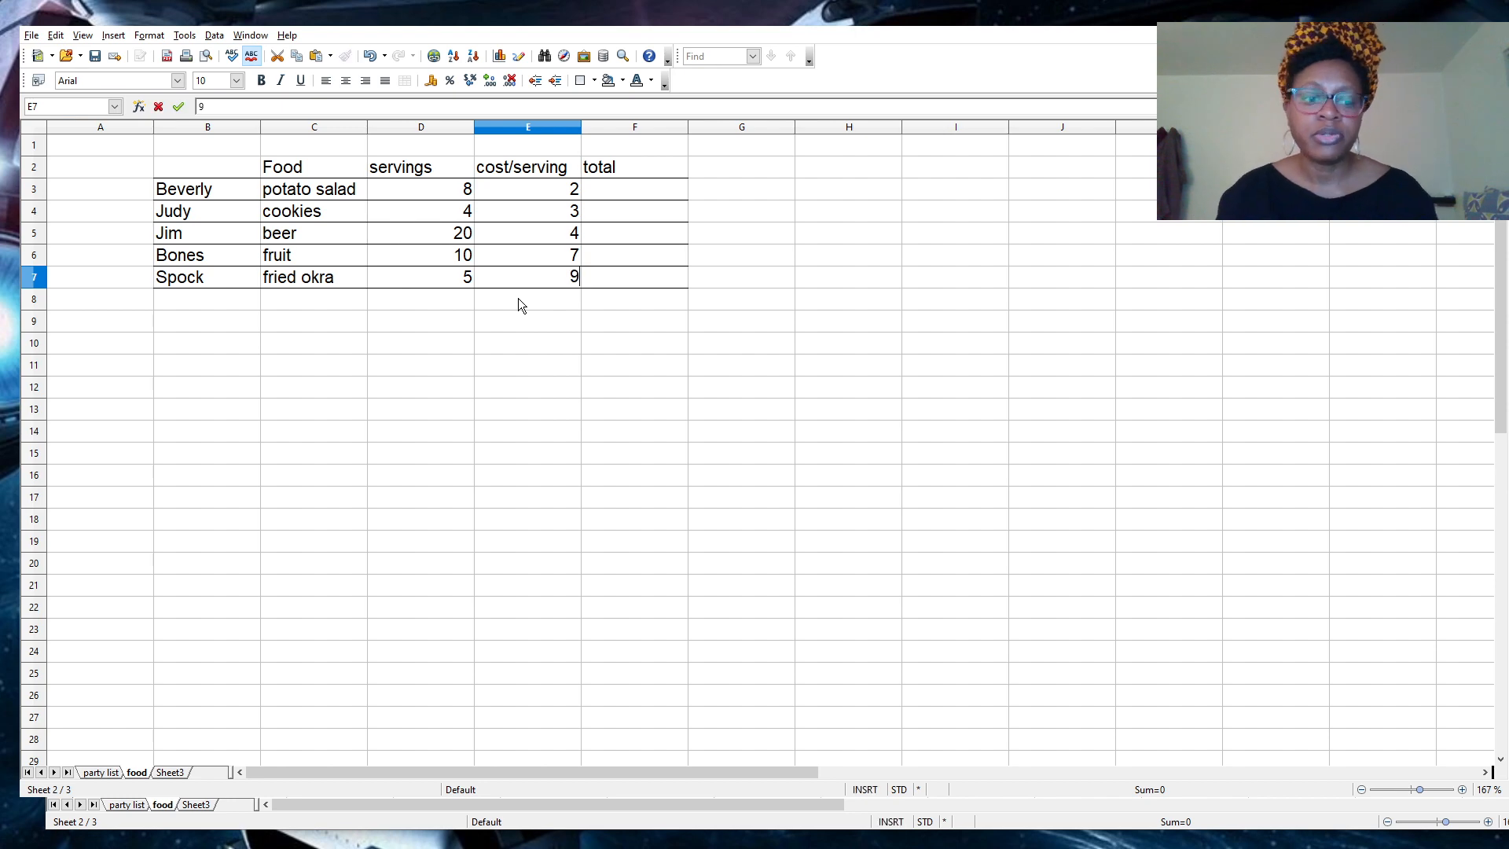
key("Tab")
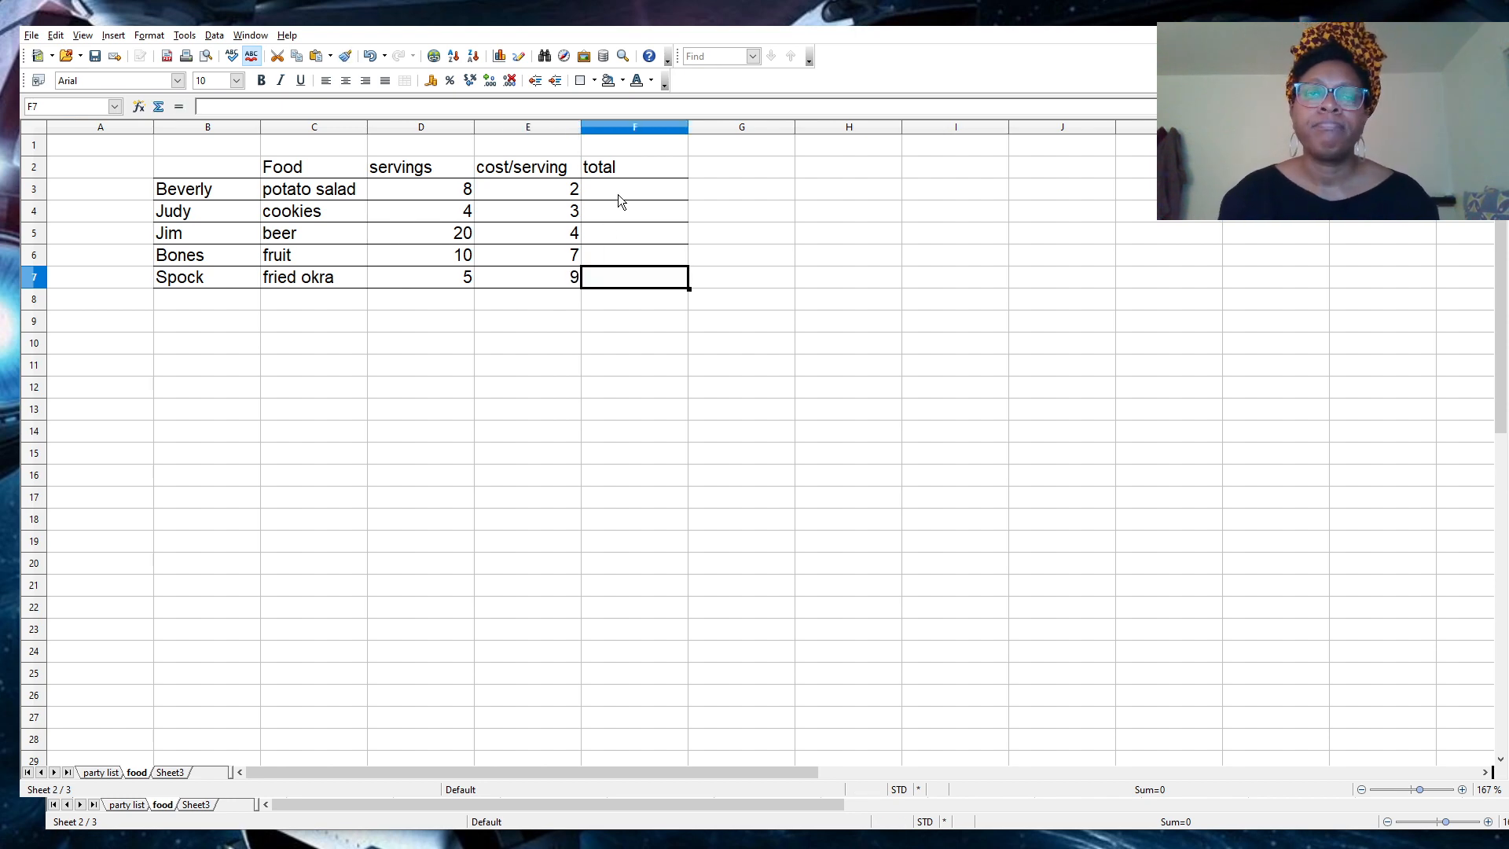
Enter the label "Total servings:" in C9 and widen column C to fit it.
left_click(626, 190)
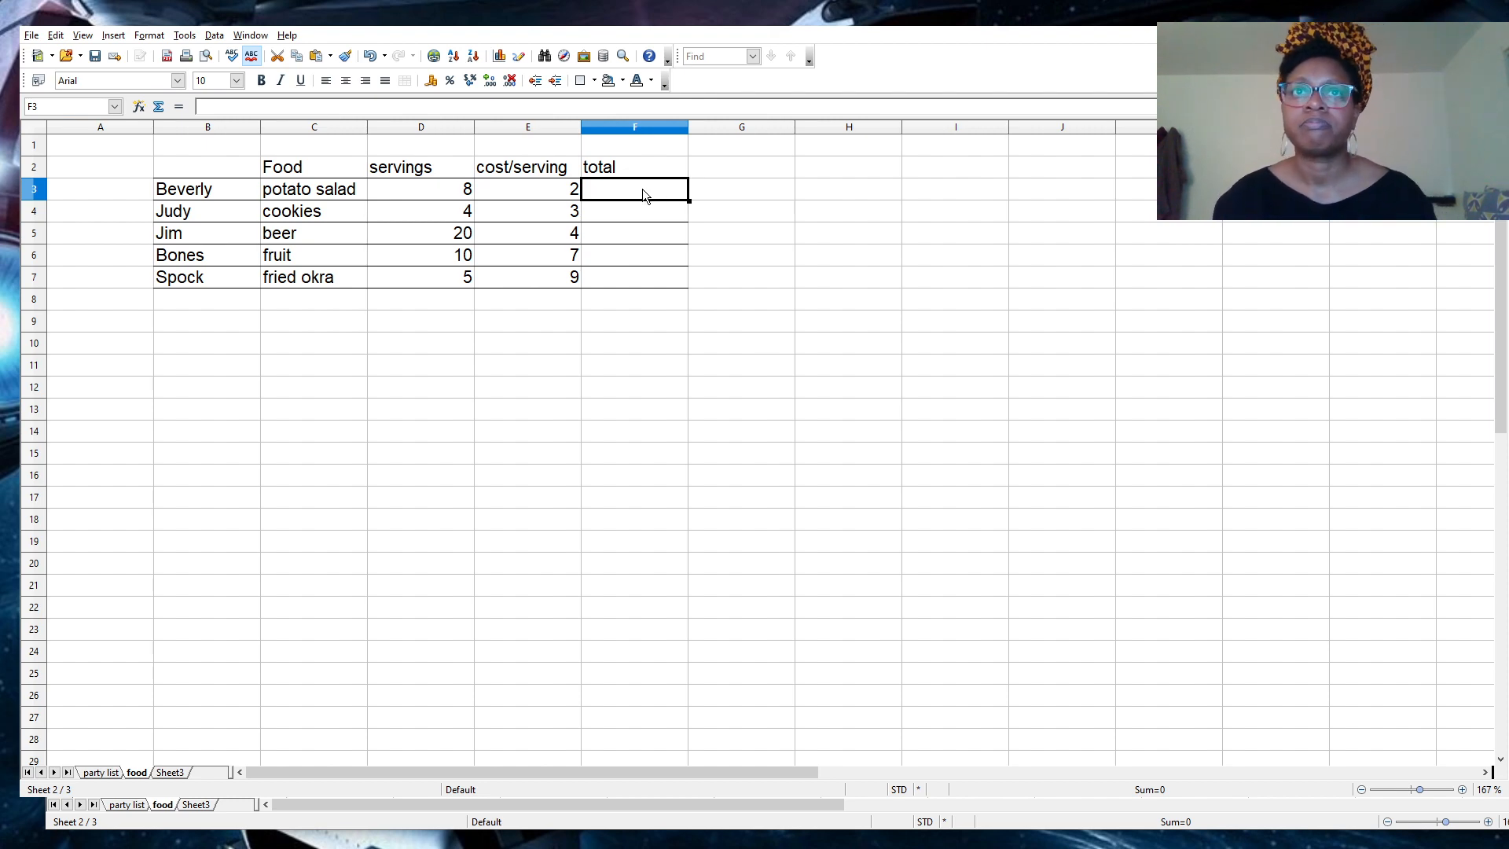
left_click(403, 303)
left_click_drag(341, 342, 337, 324)
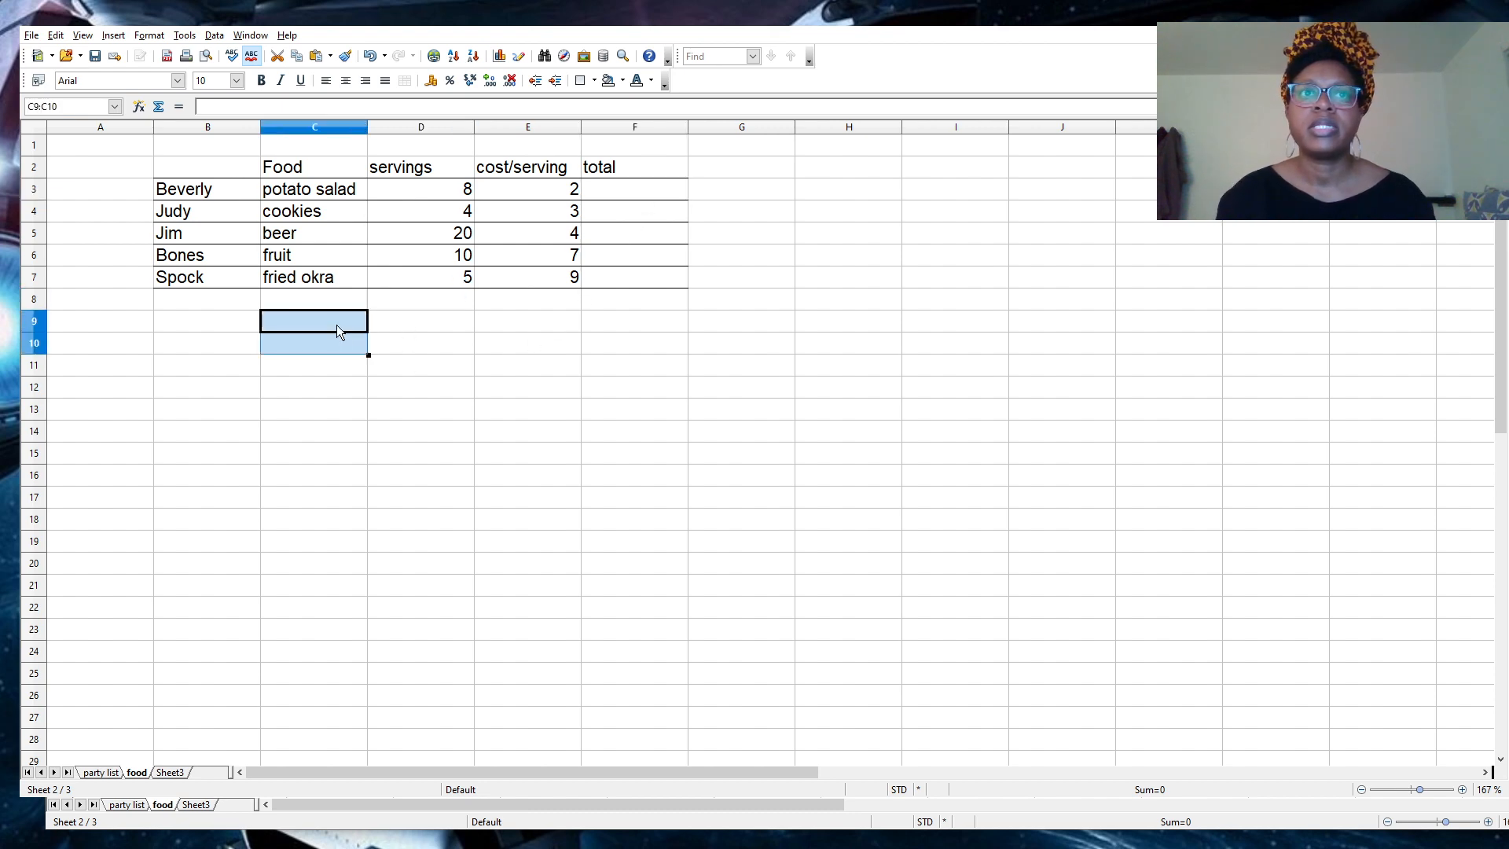
left_click(337, 324)
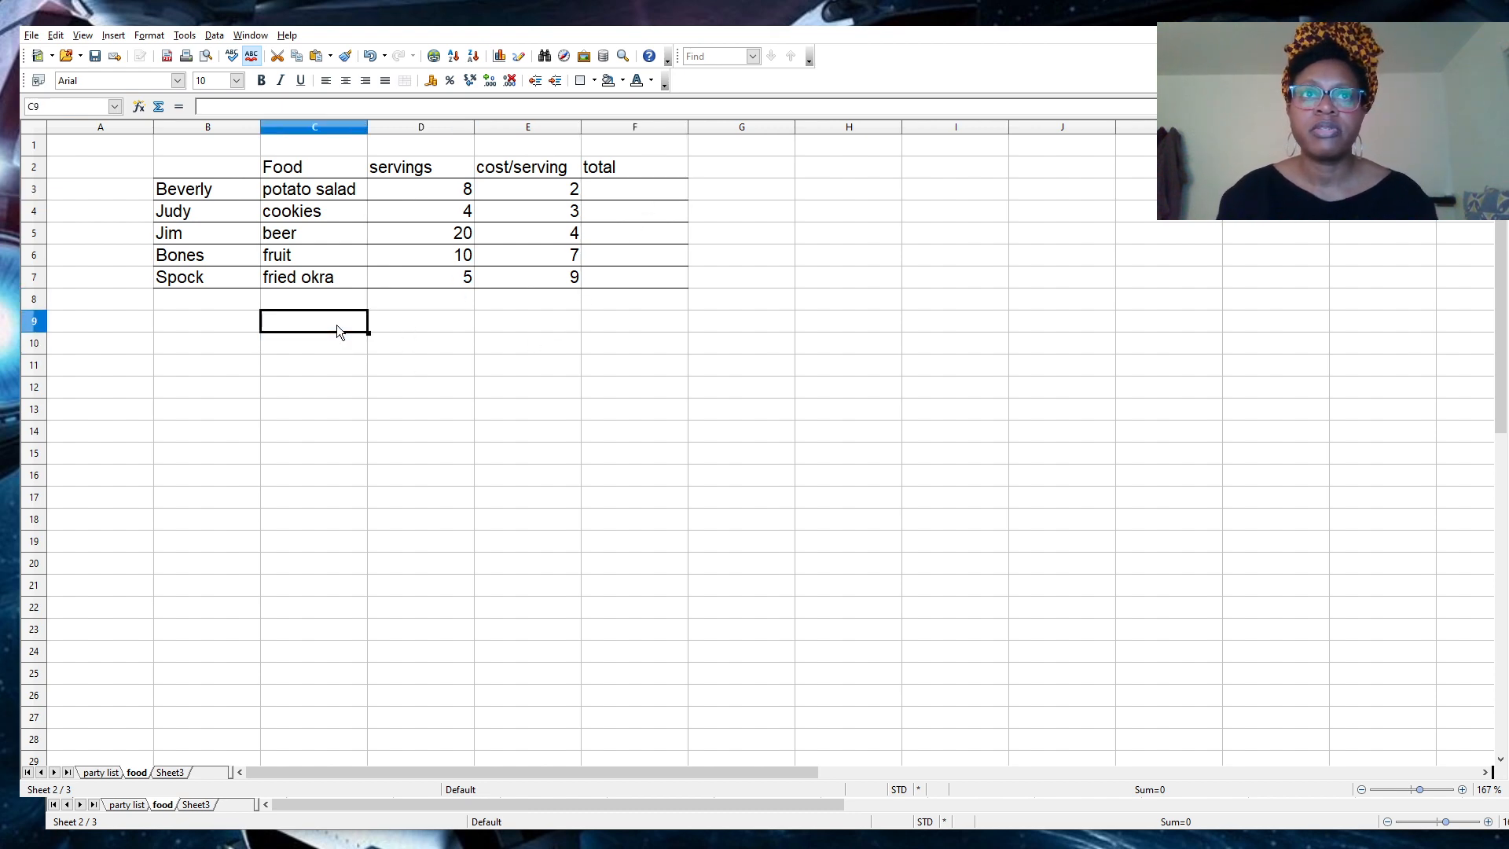
type("Total")
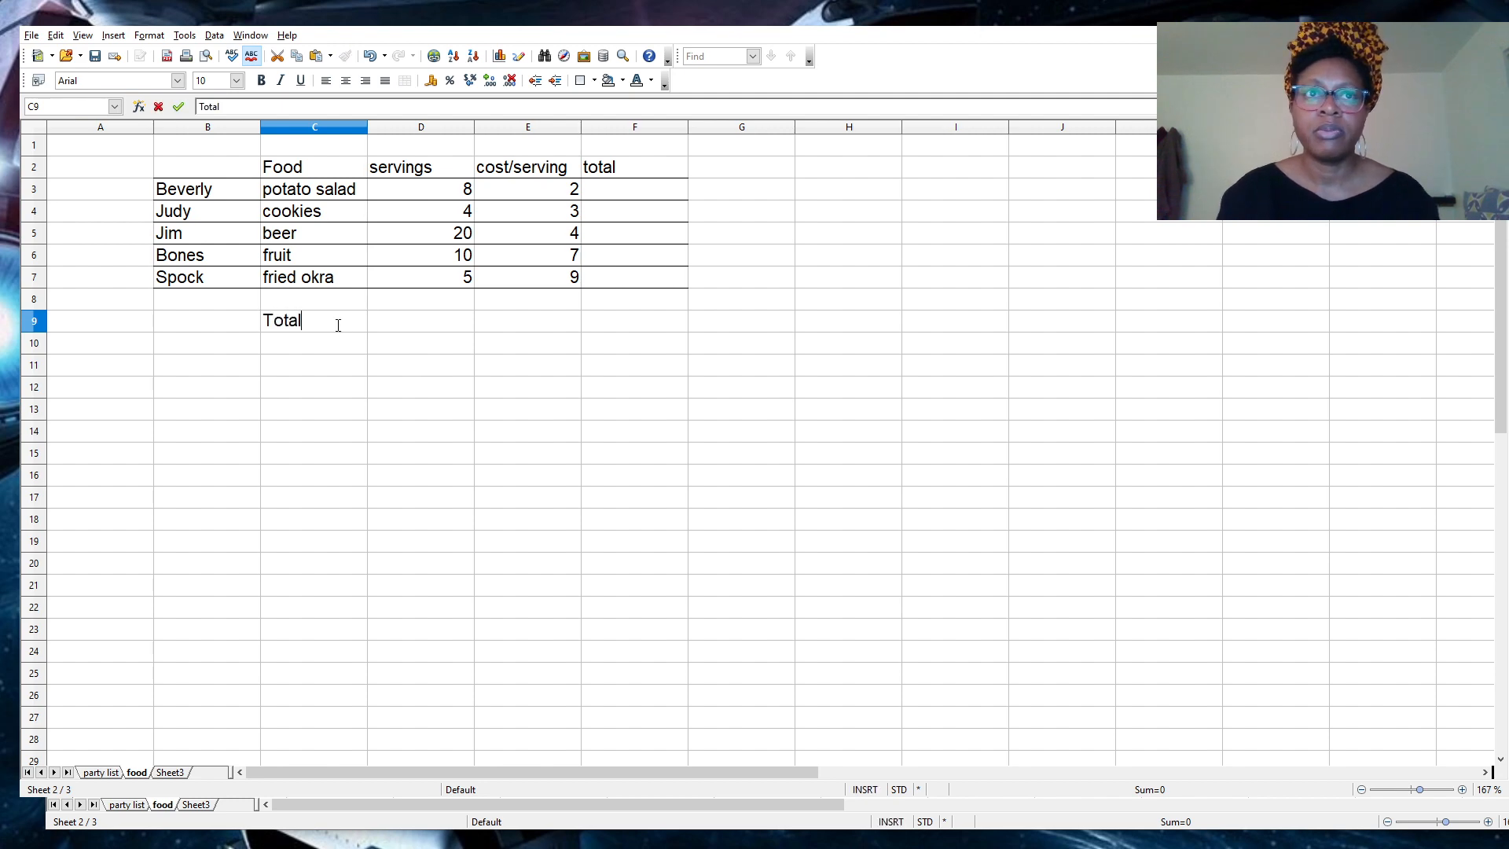
type(" serv")
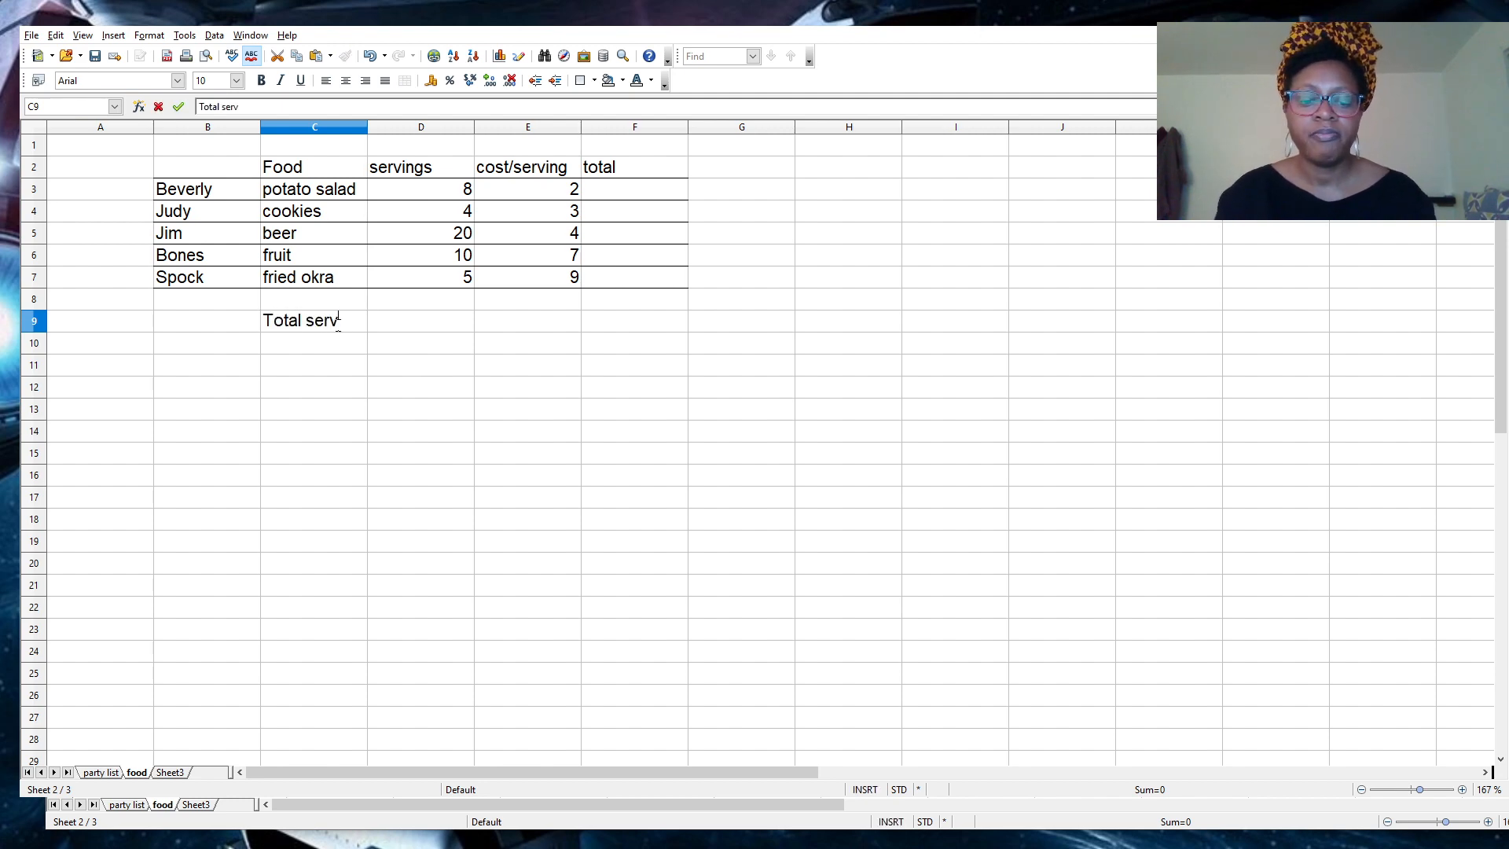
type("ings:")
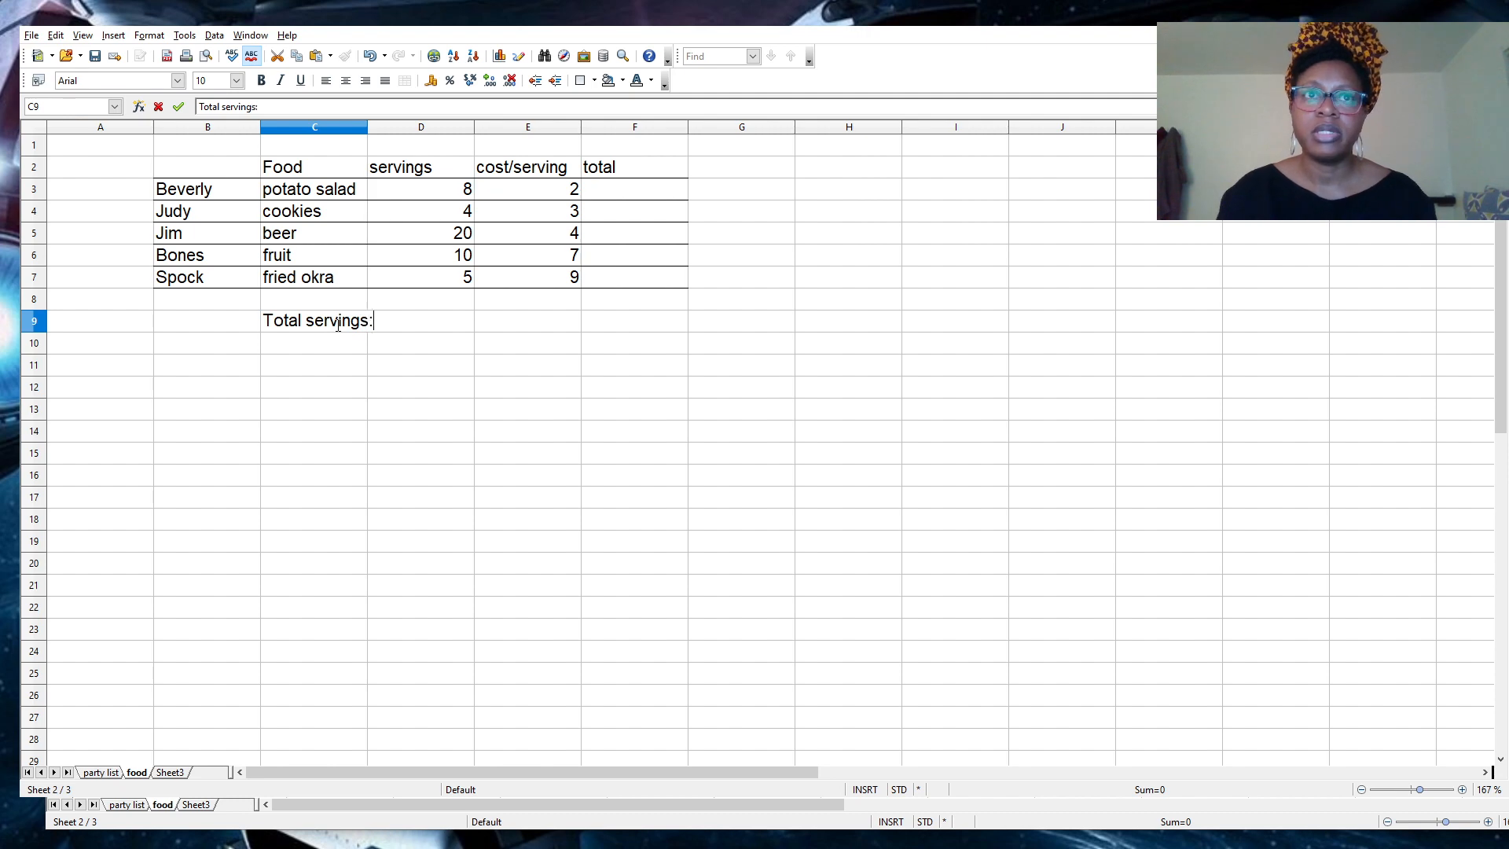
key("Return")
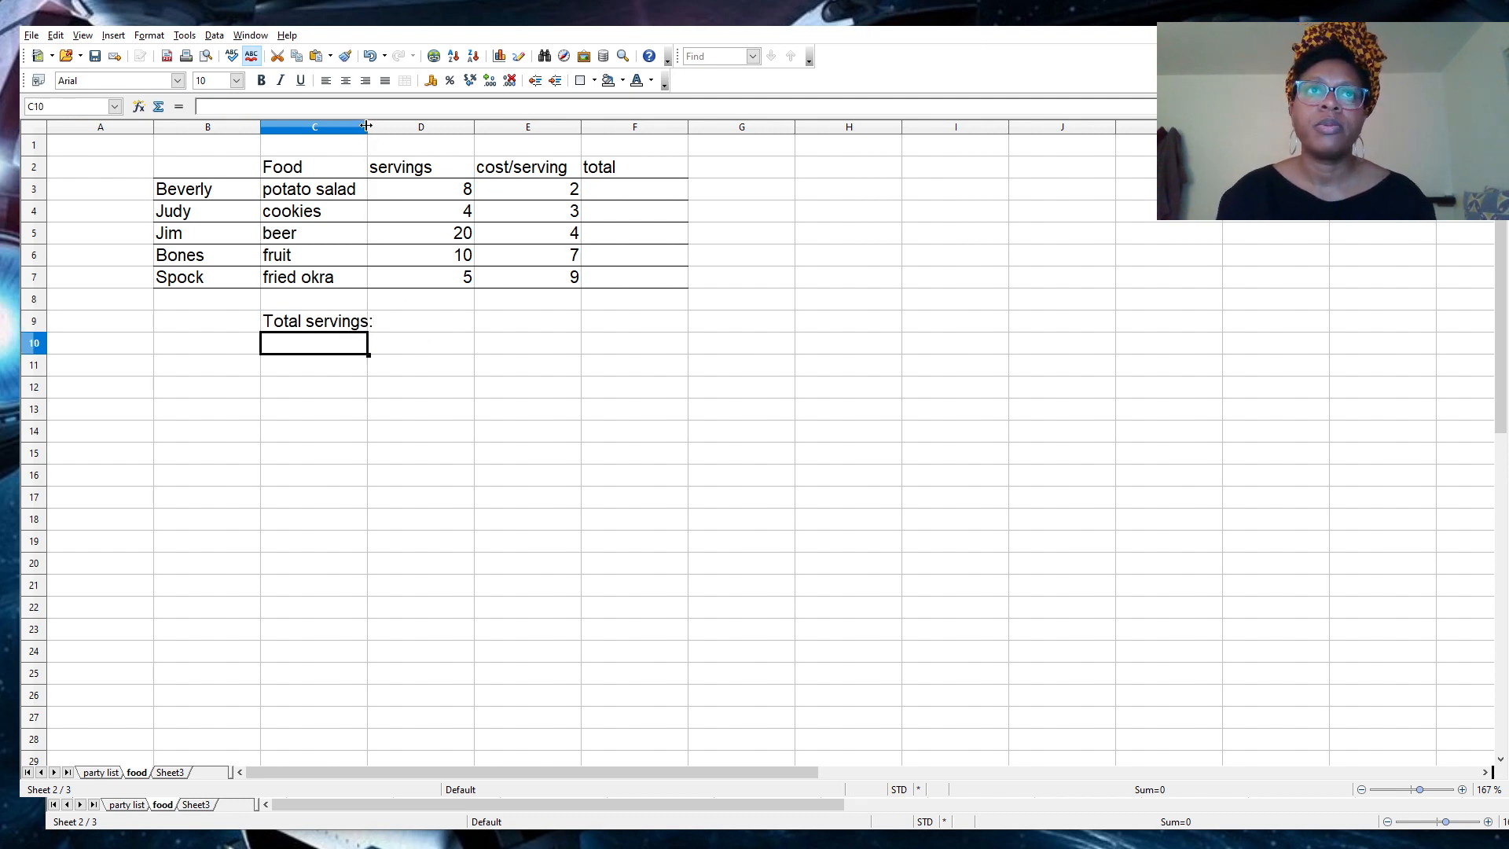
left_click_drag(366, 126, 376, 126)
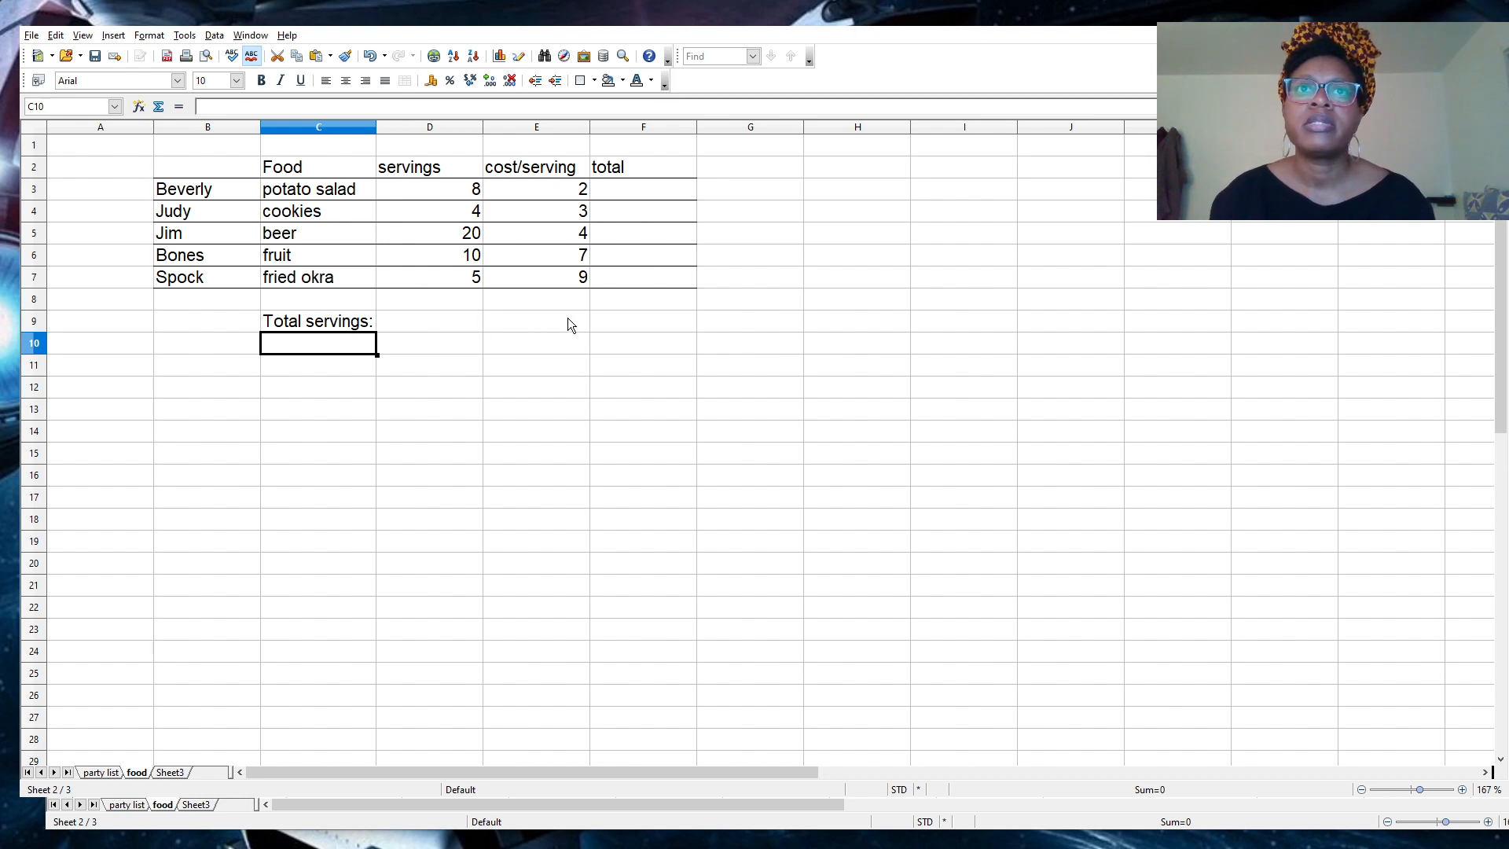
Enter the label "Grand total:" in E10.
left_click(611, 326)
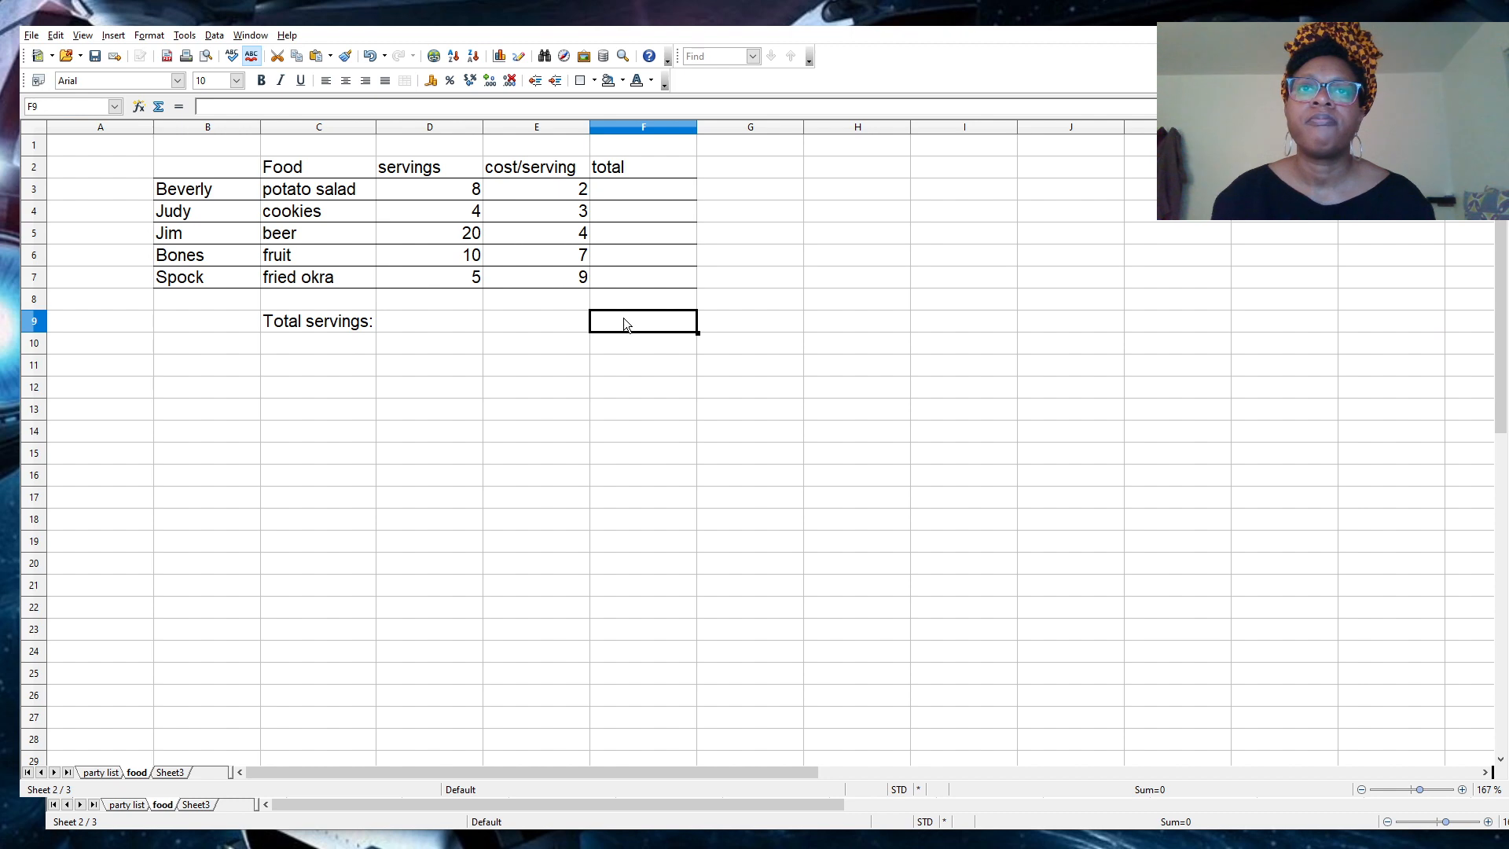
left_click(509, 343)
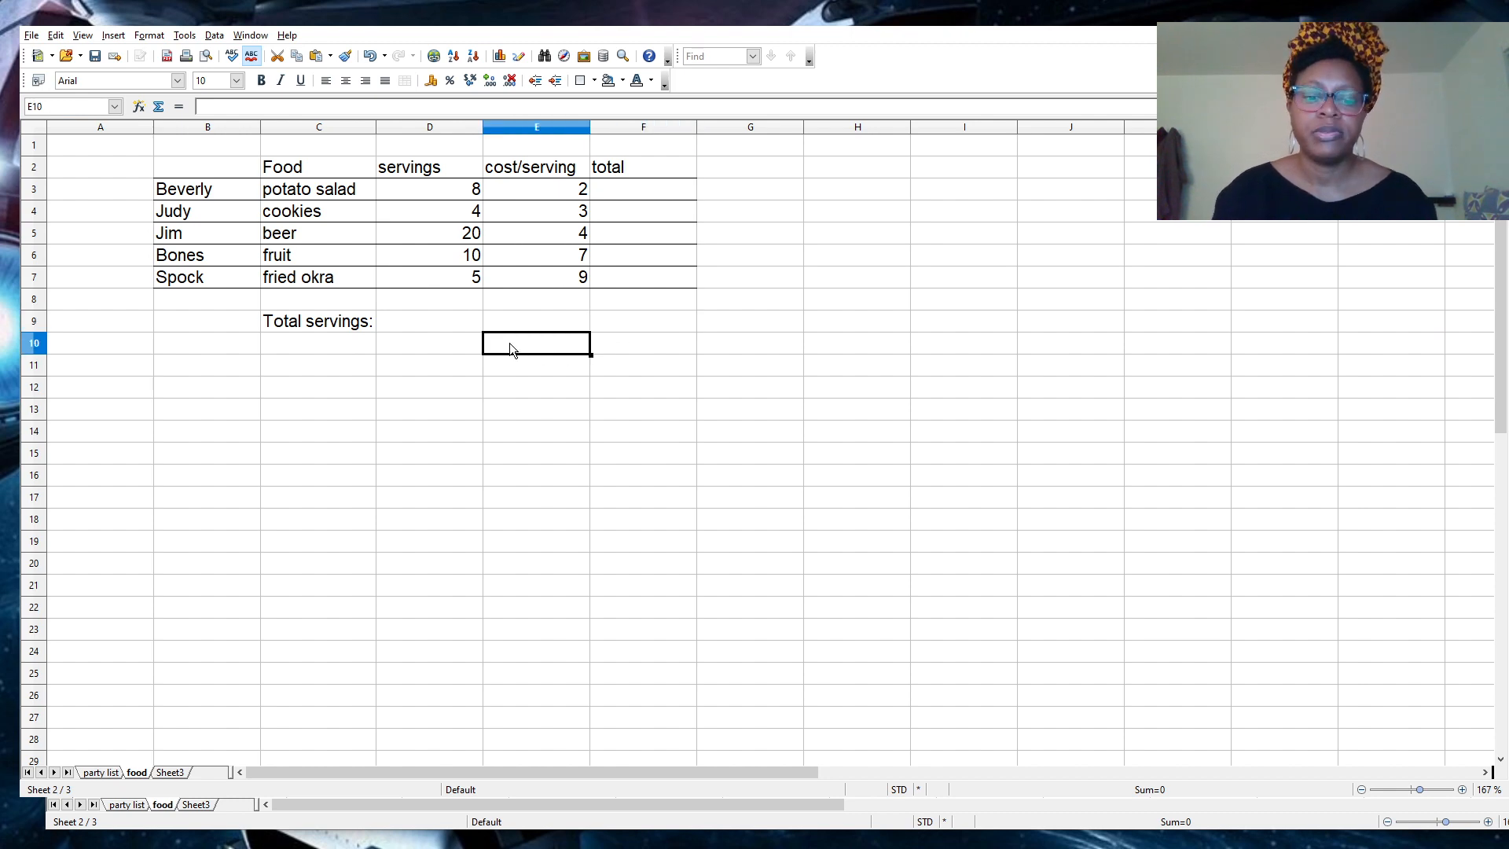
type("Grand tot")
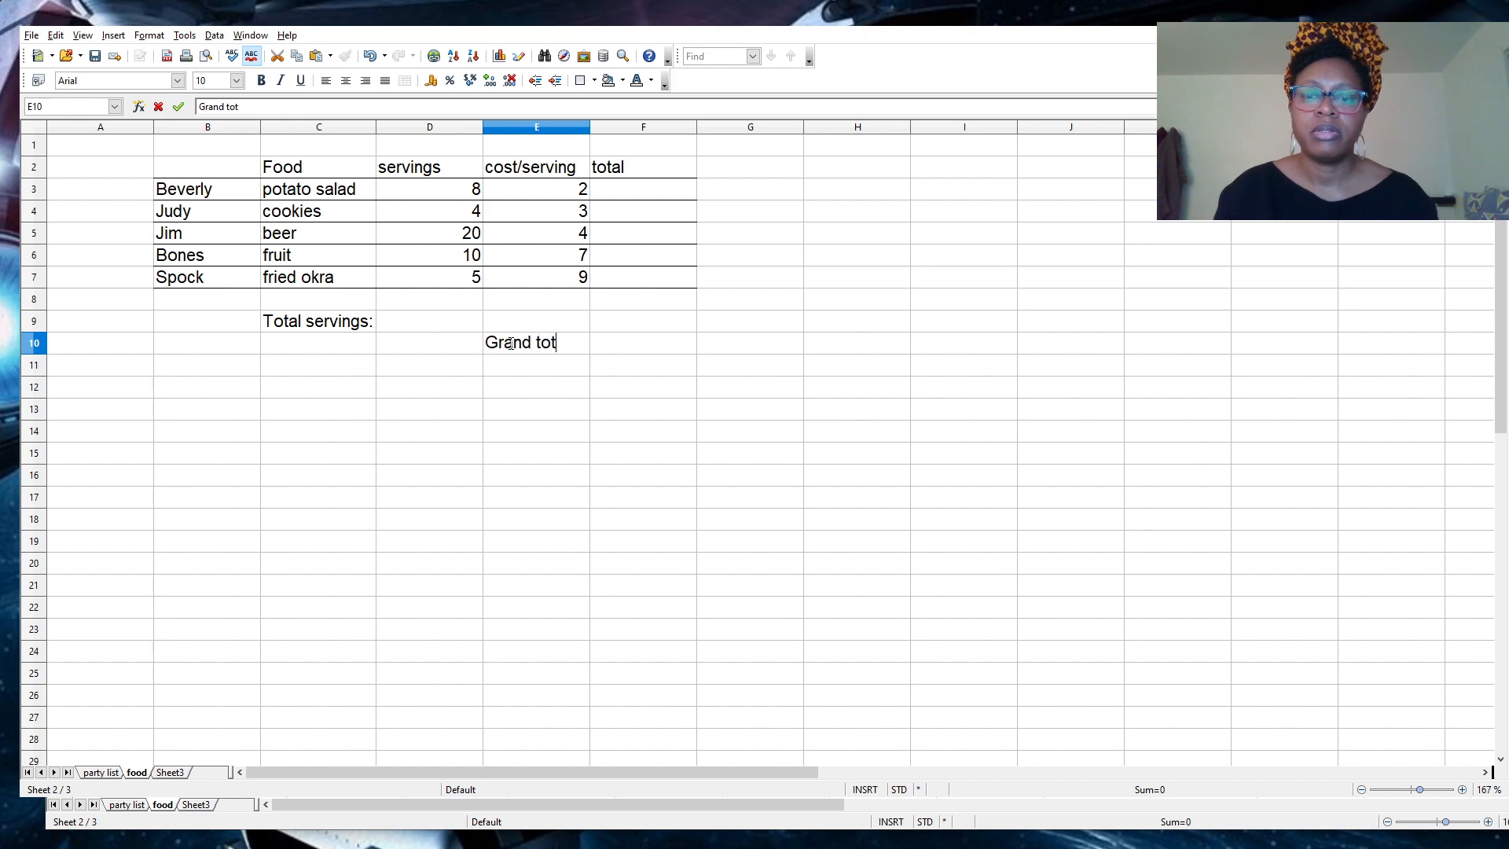
type("al:")
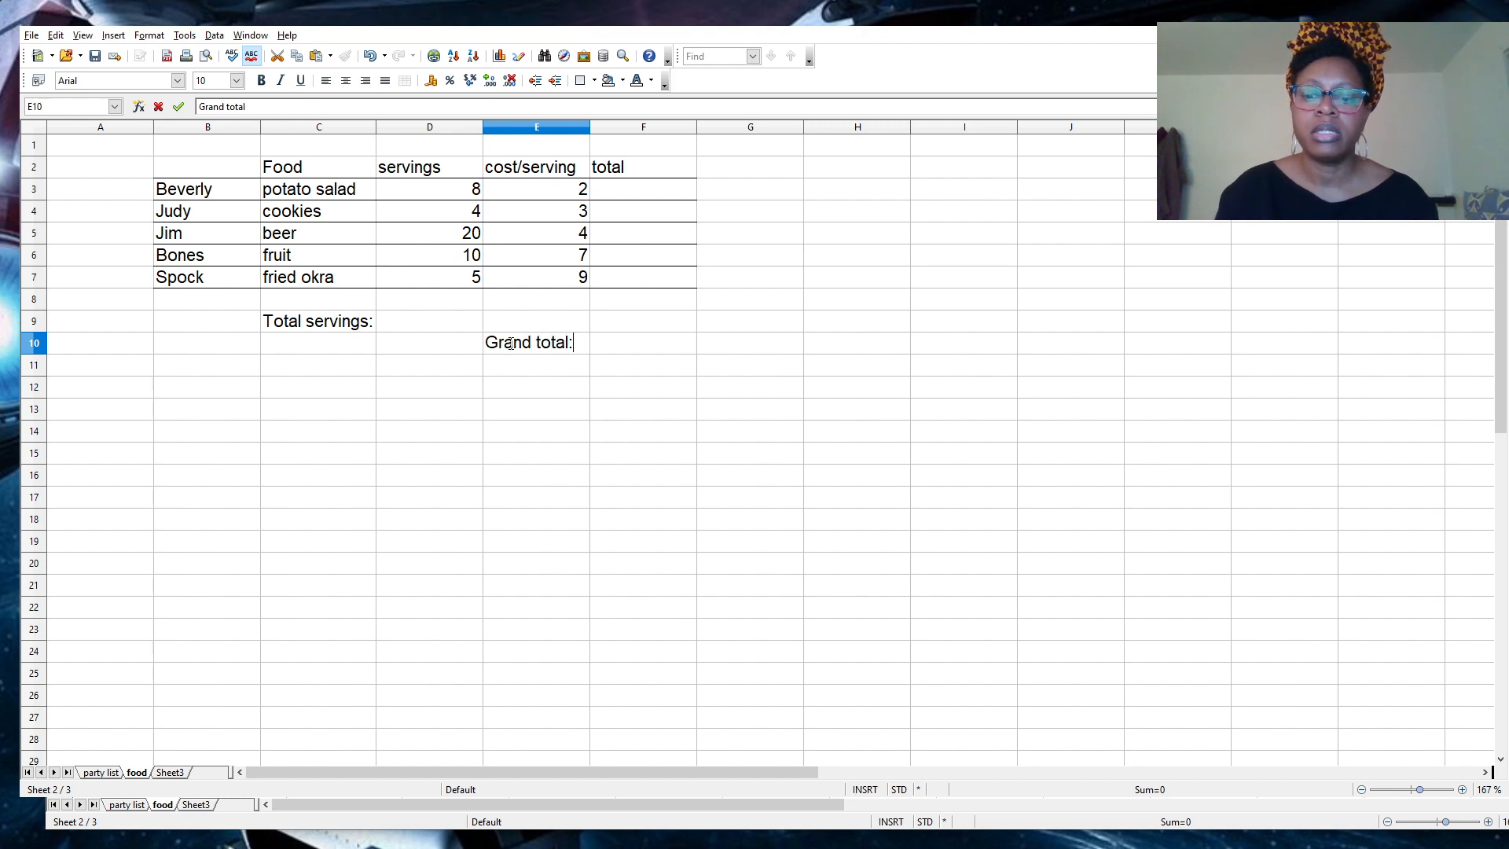
left_click(602, 351)
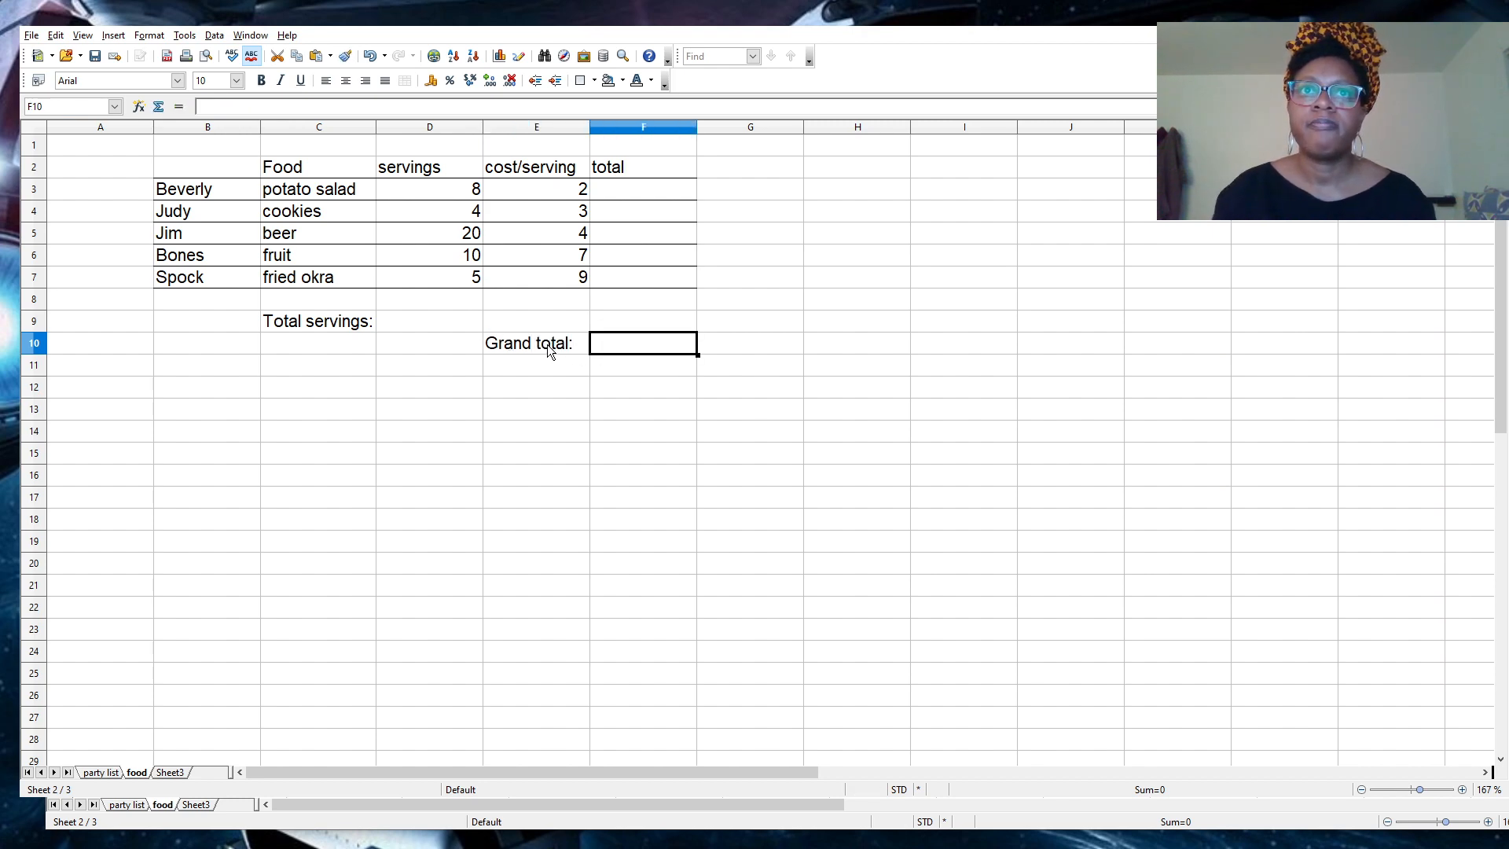
left_click(417, 324)
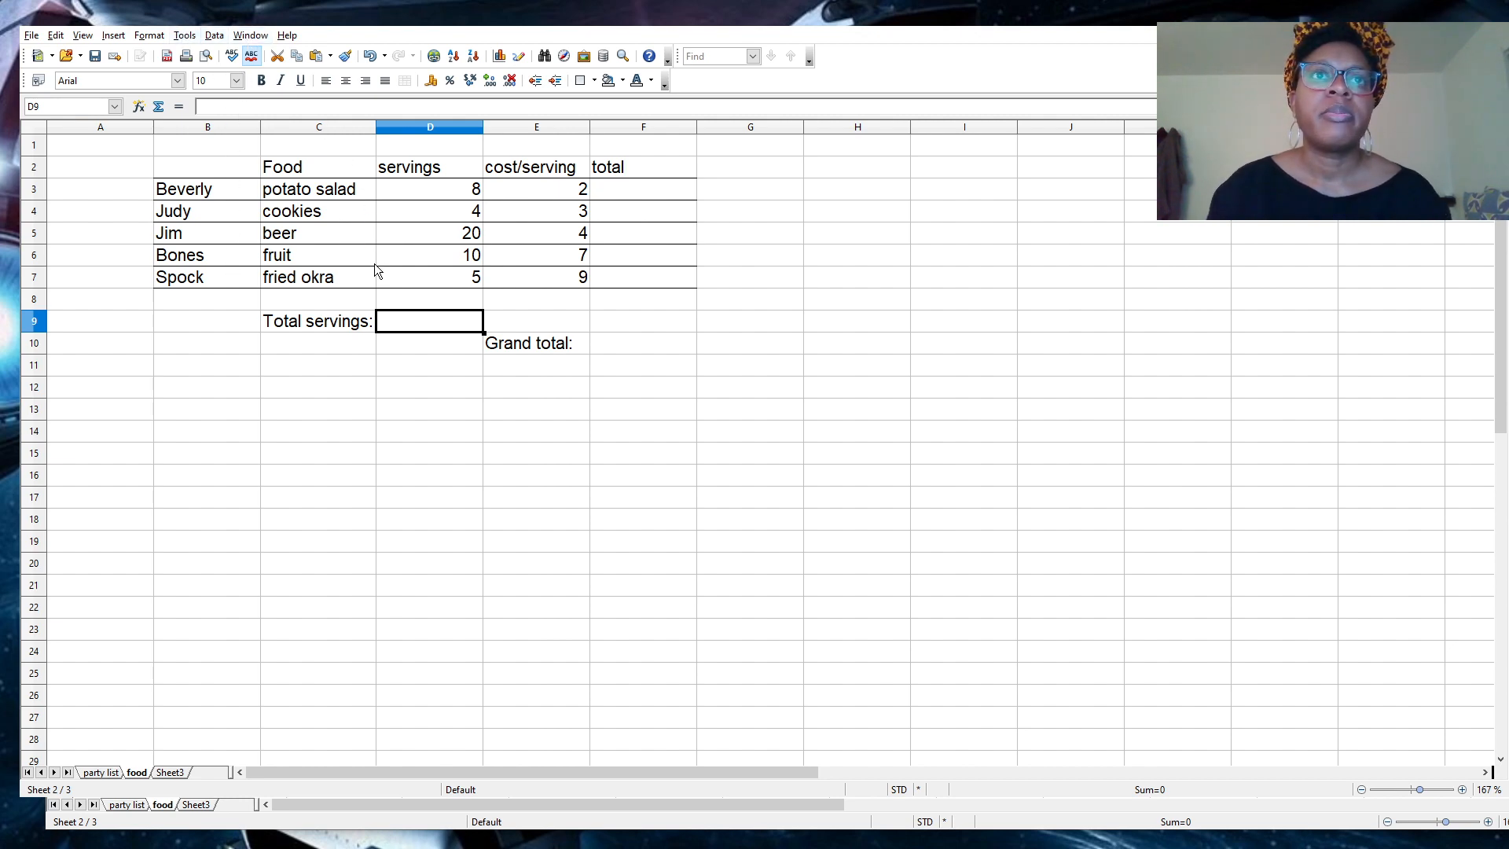
double_click(418, 322)
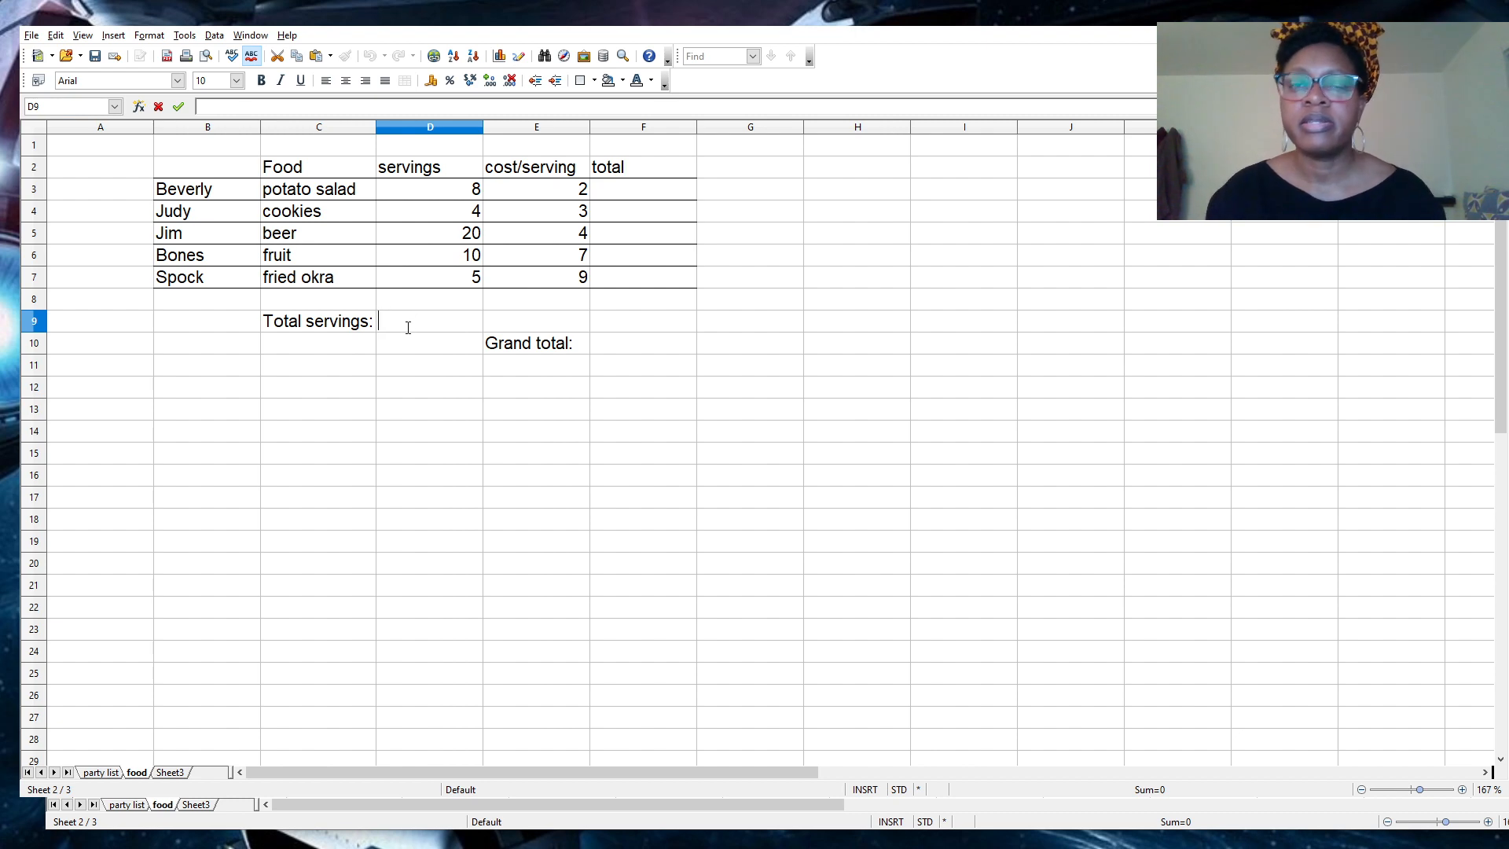
type("ewfnwefn")
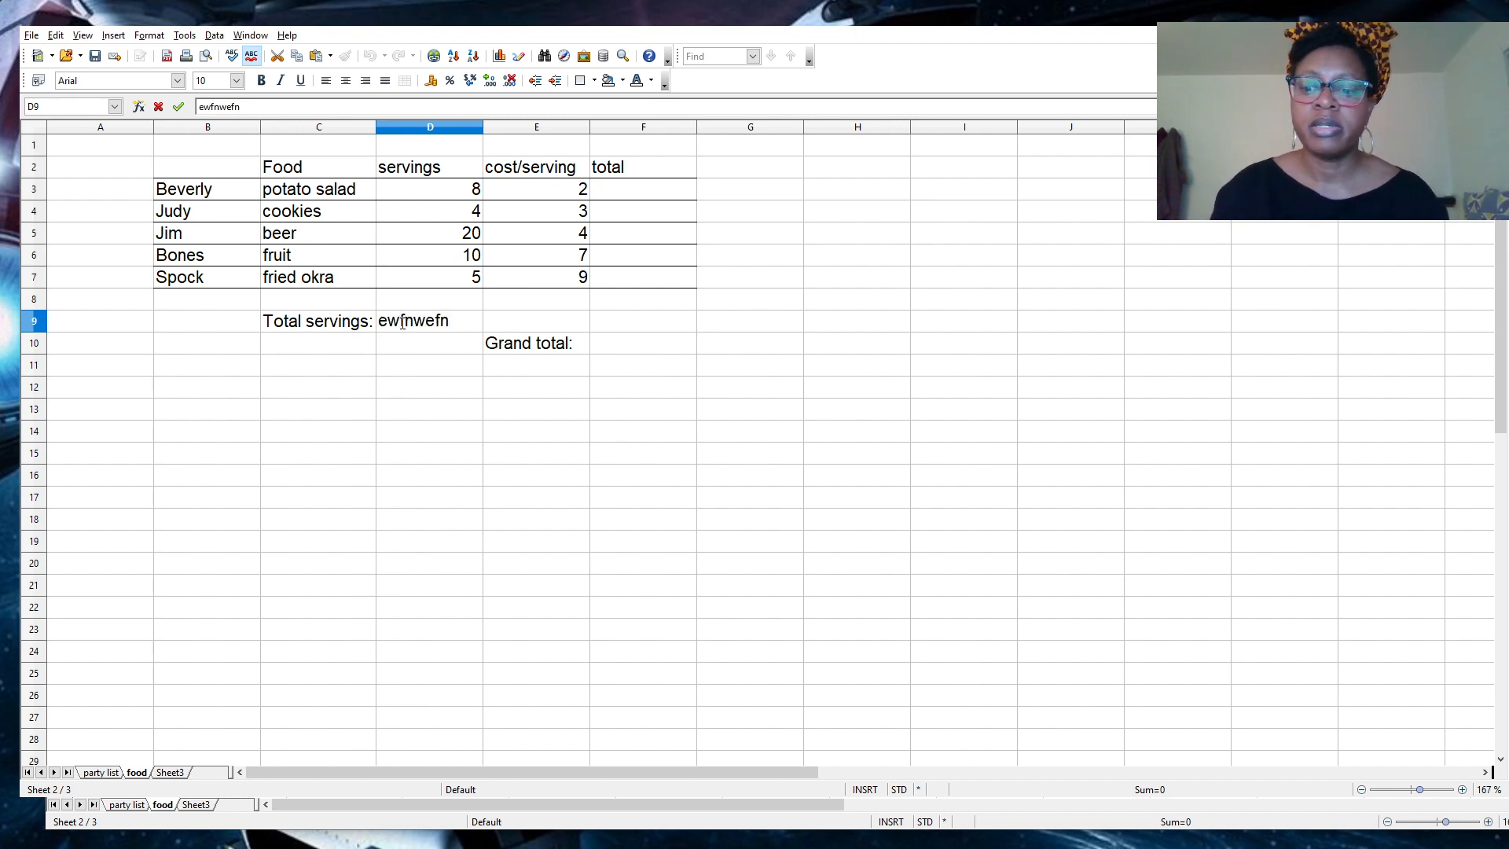
key("BackSpace")
key("BackSpace")
key("BackSpace")
key("BackSpace")
key("BackSpace")
key("BackSpace")
key("BackSpace")
key("BackSpace")
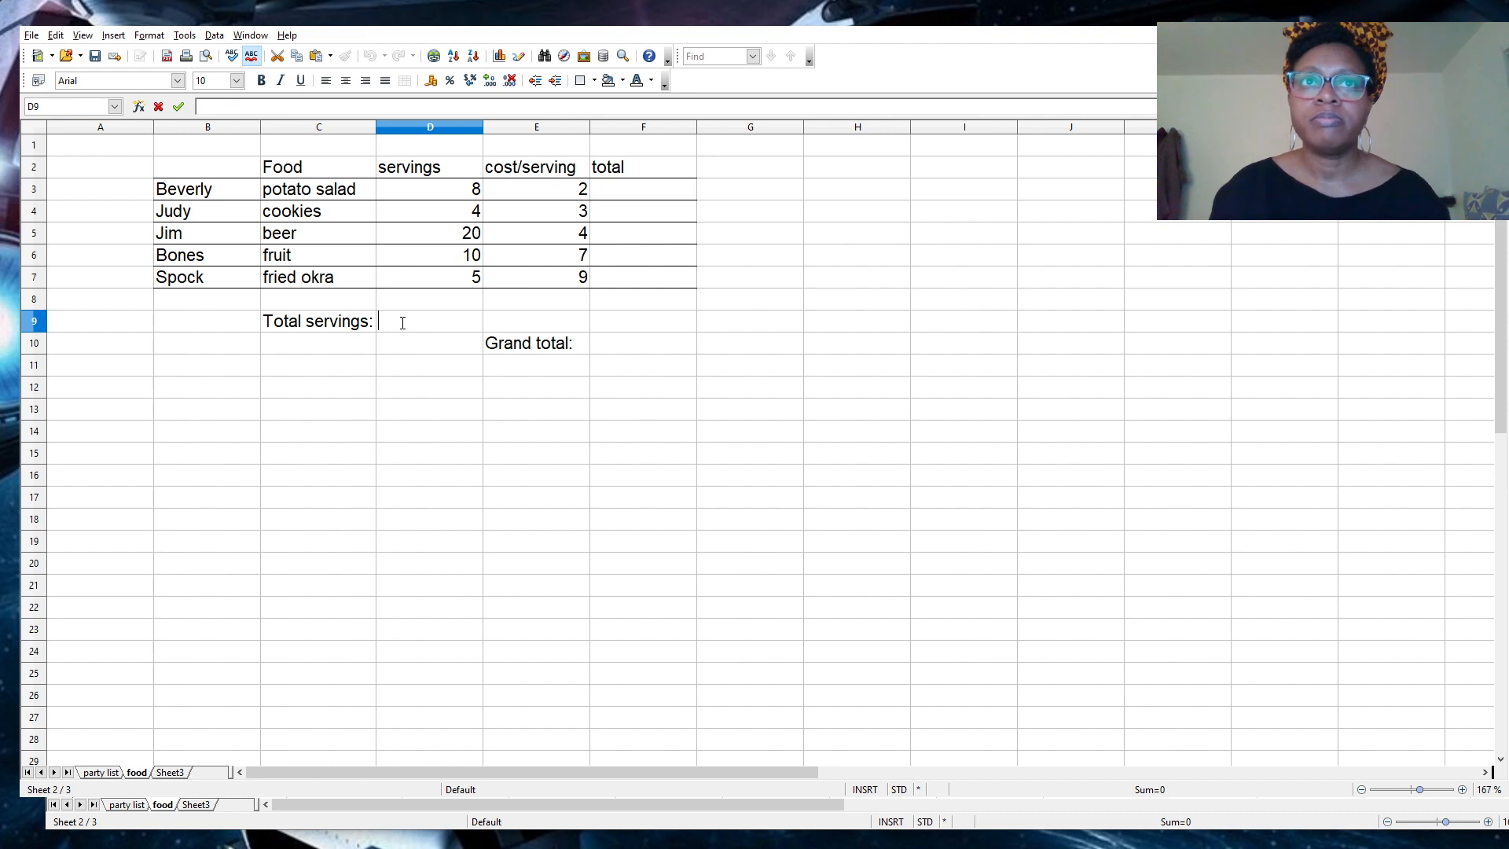
left_click(406, 347)
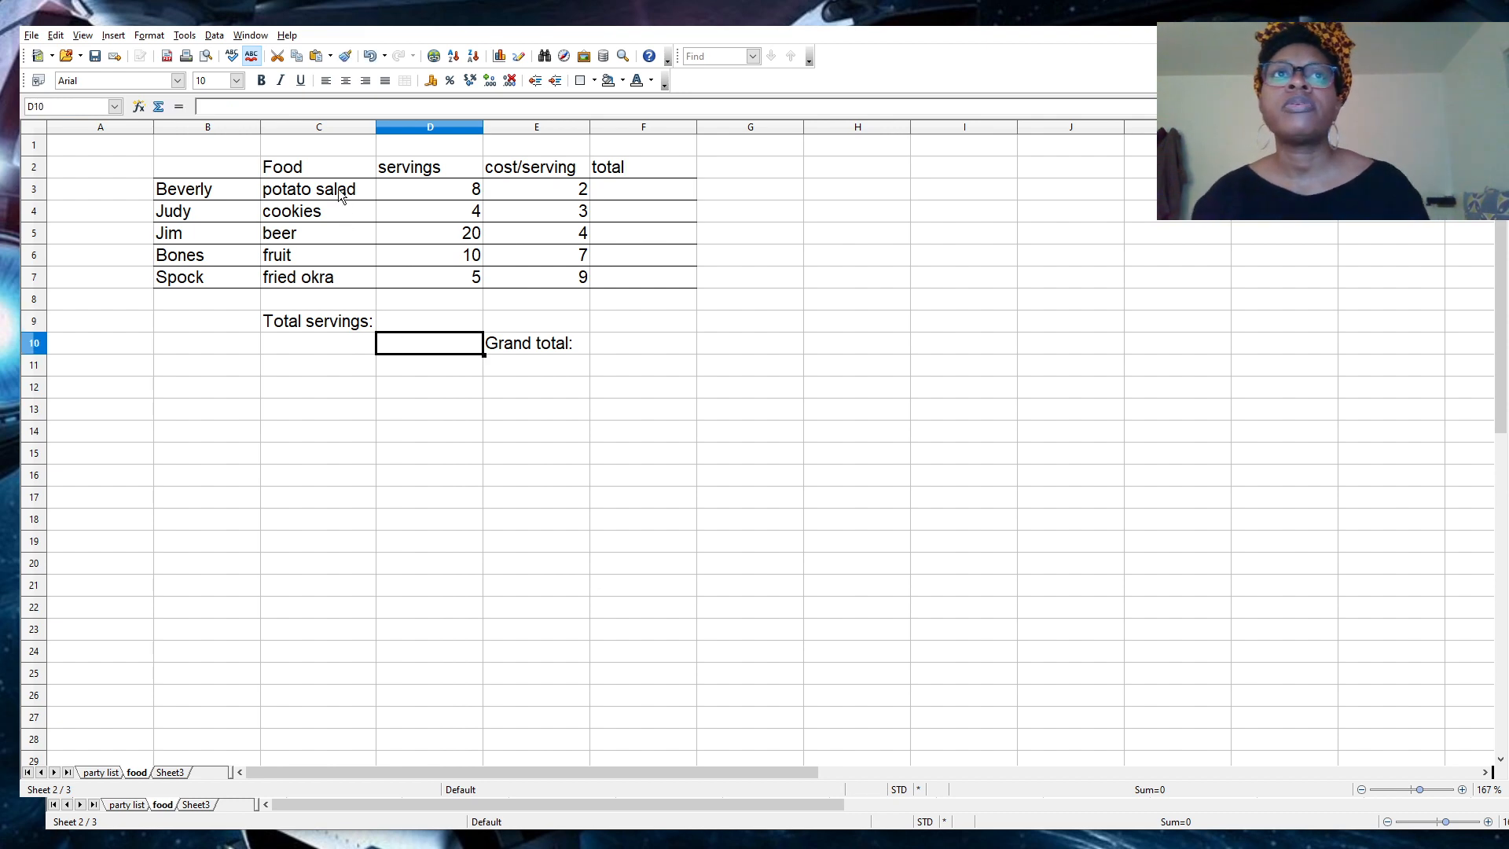
Try to total the servings in D9 with the formula =sum(D3;D7).
left_click(412, 323)
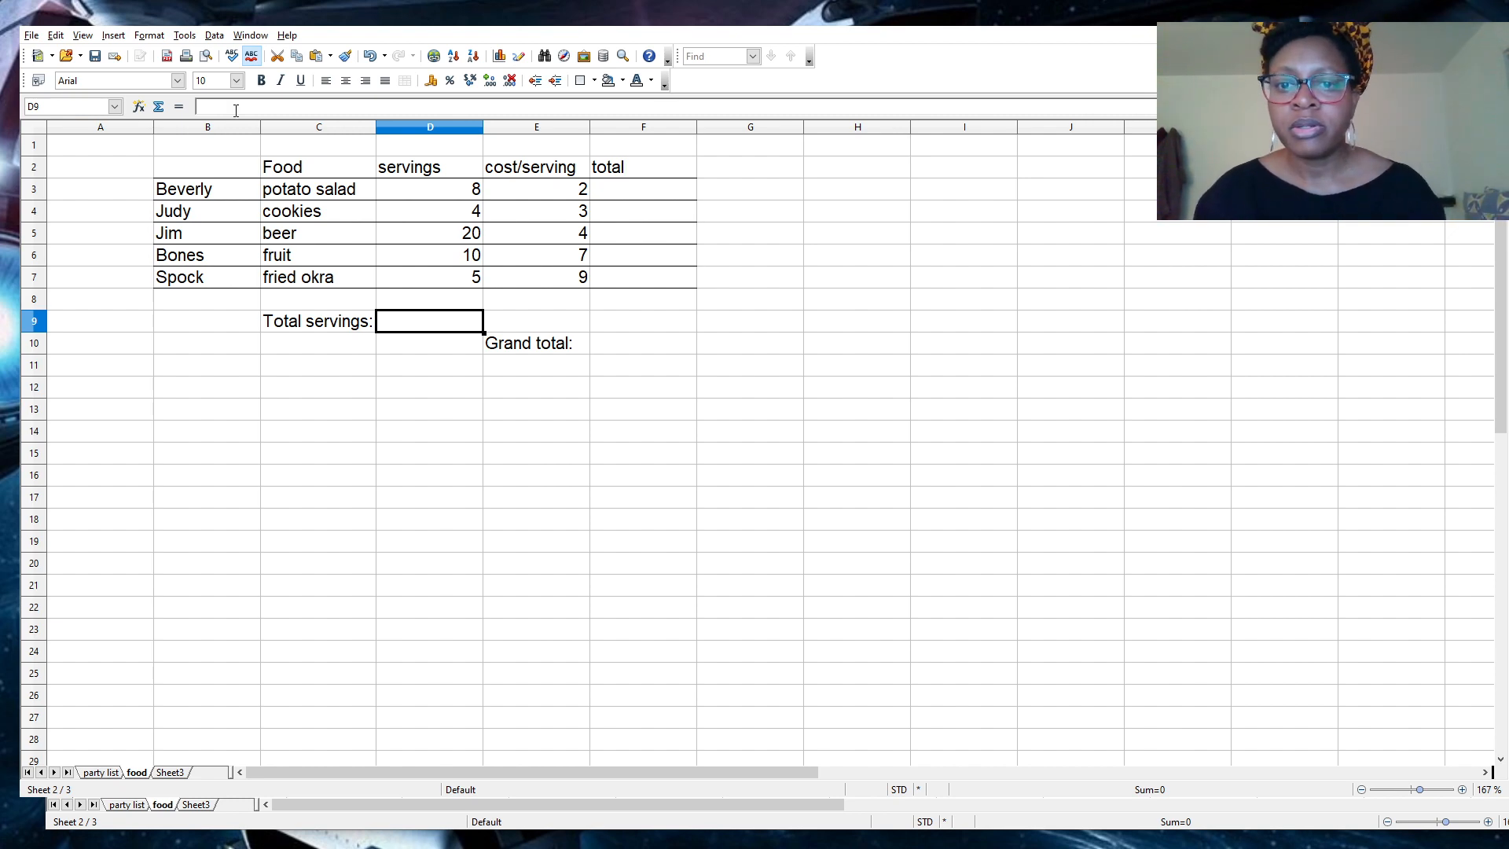
left_click(236, 110)
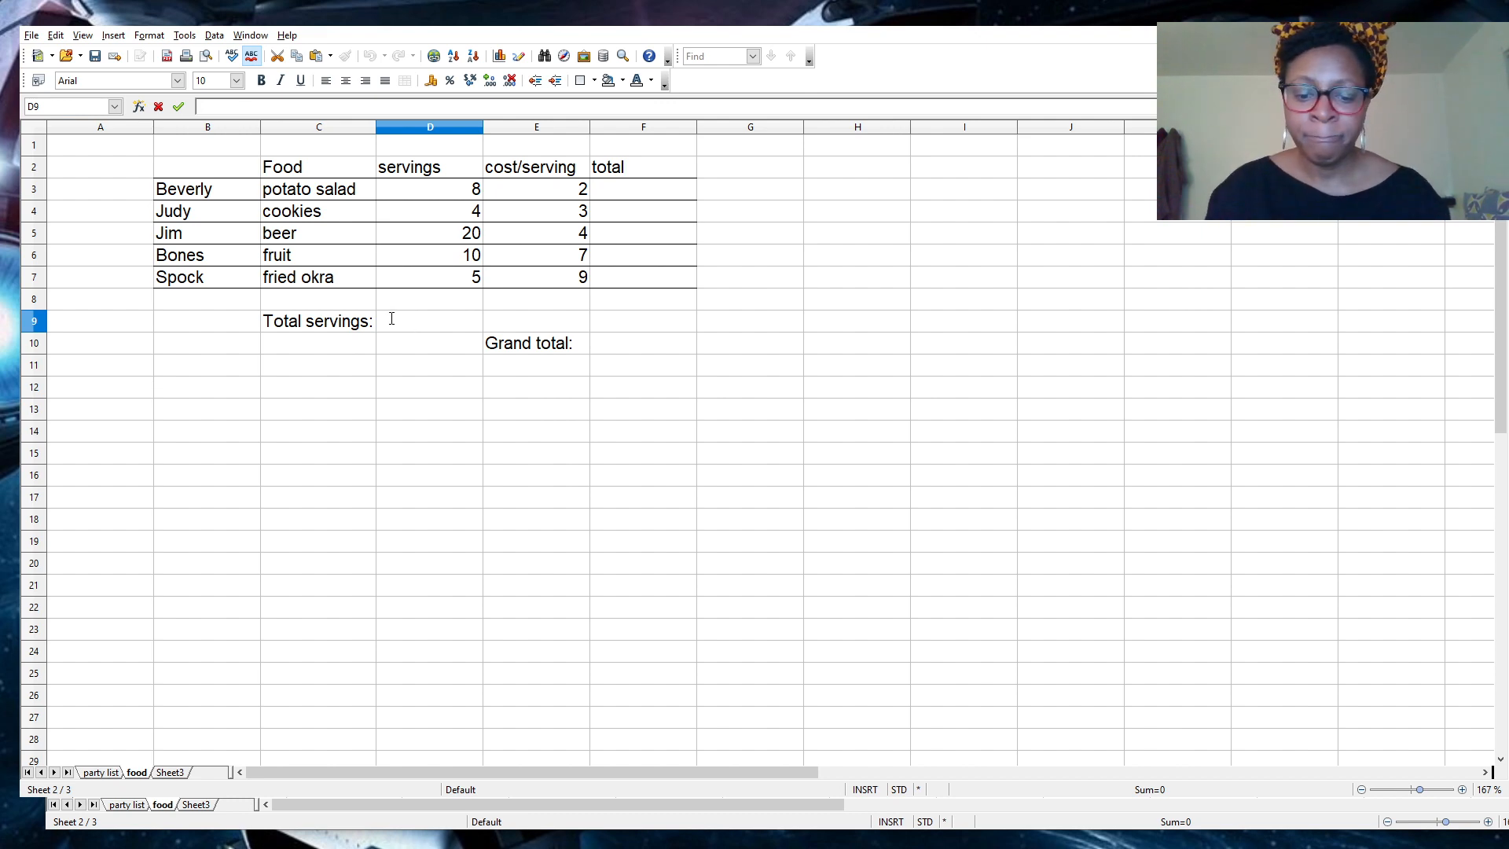
type("sum")
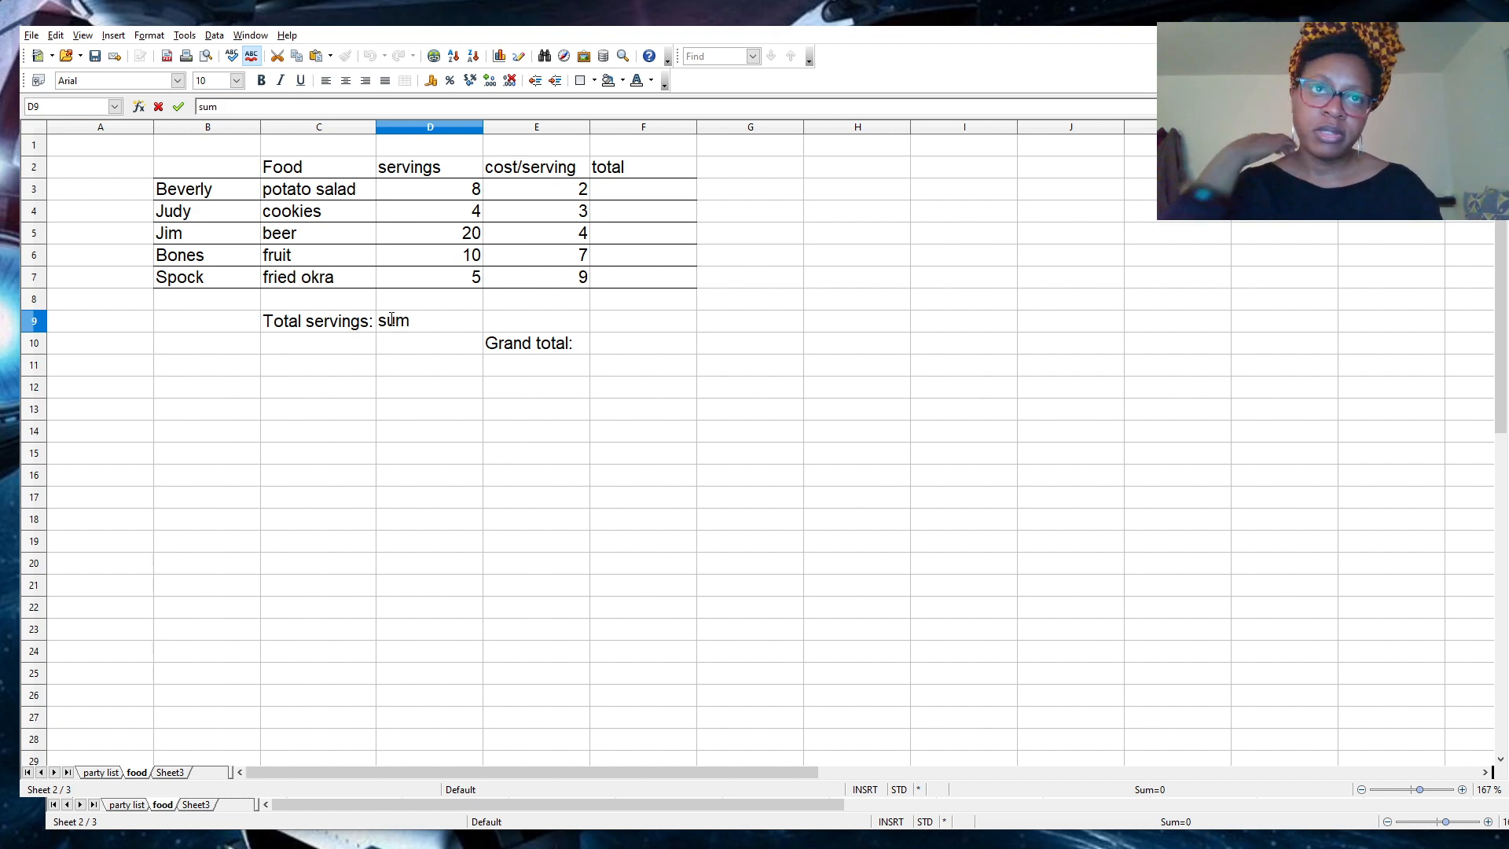
key("BackSpace")
key("BackSpace")
key("BackSpace")
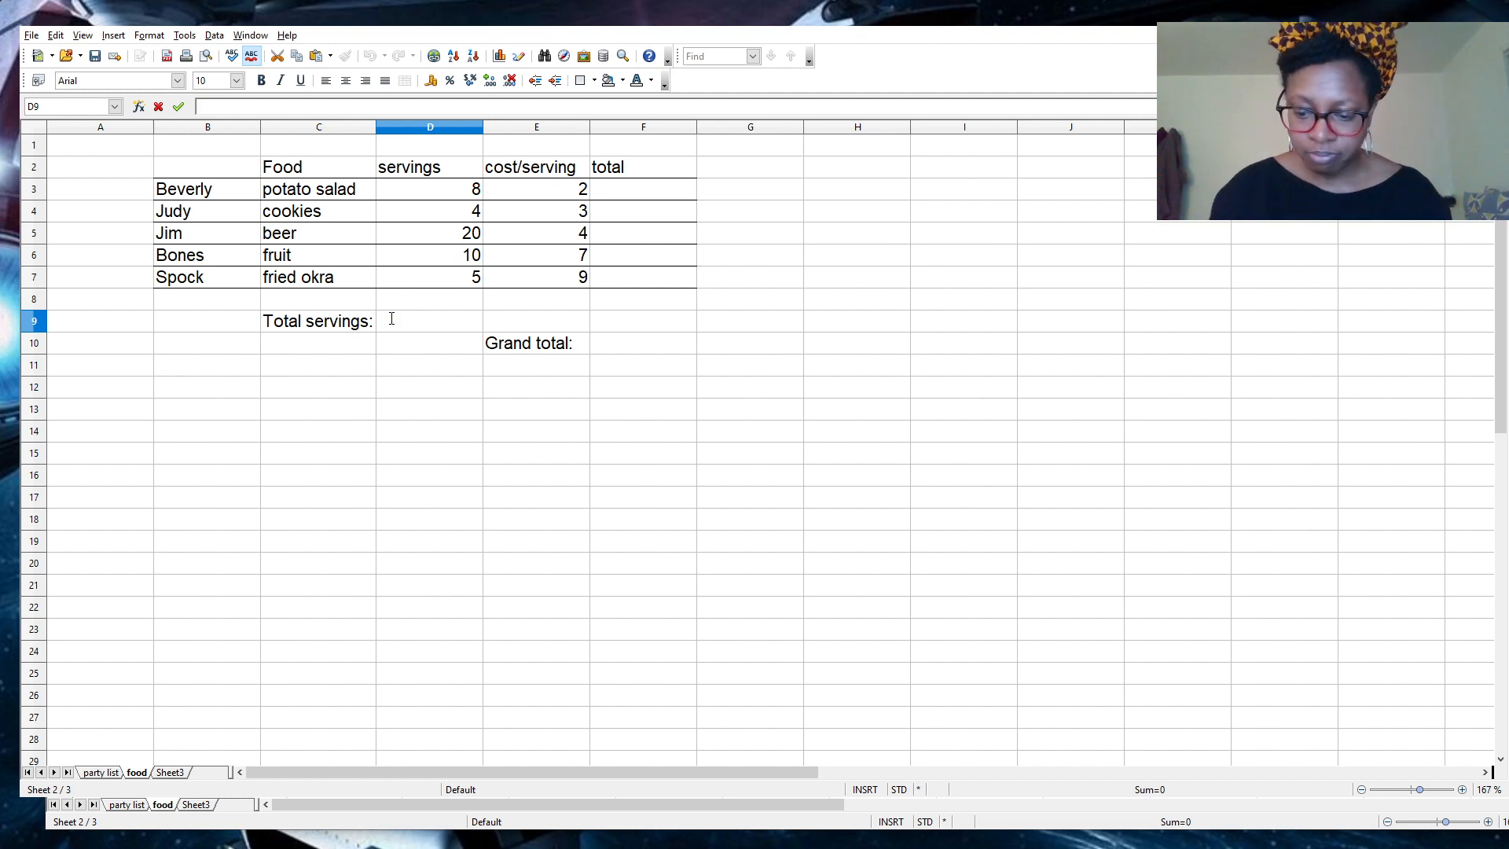
type("=")
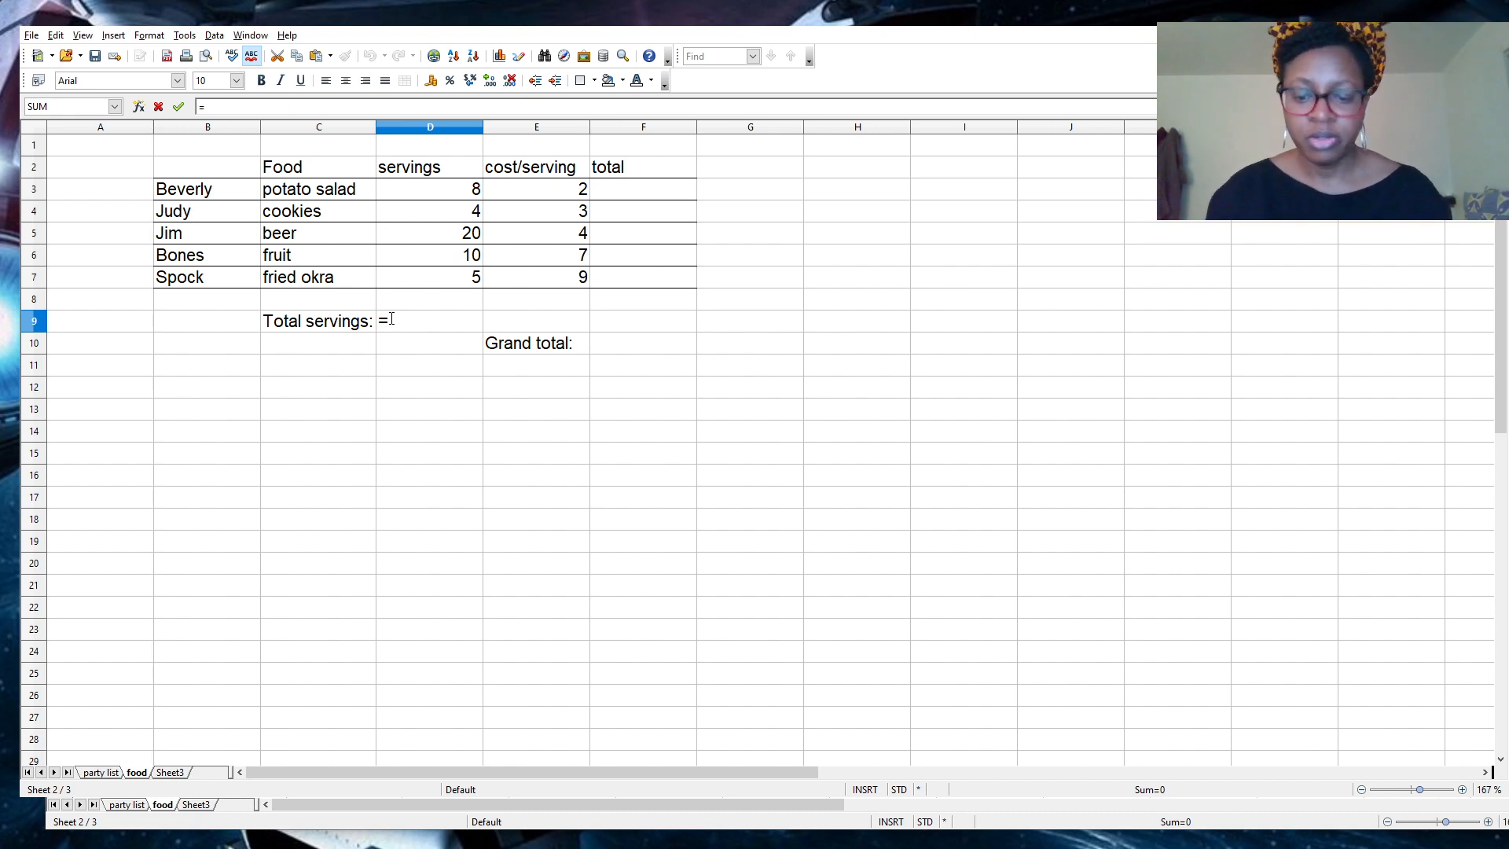
type("s")
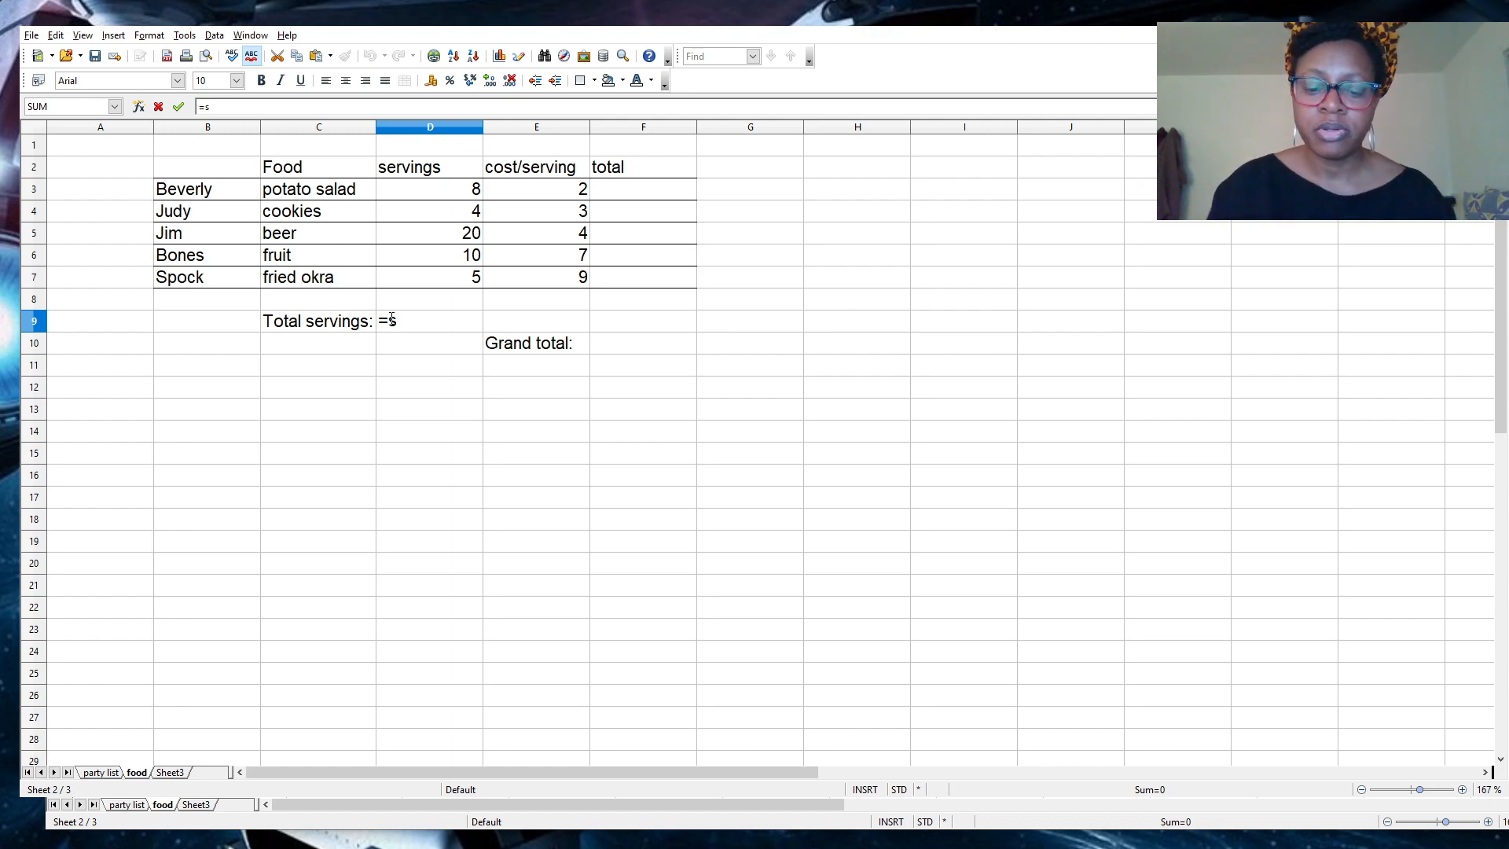
type("um")
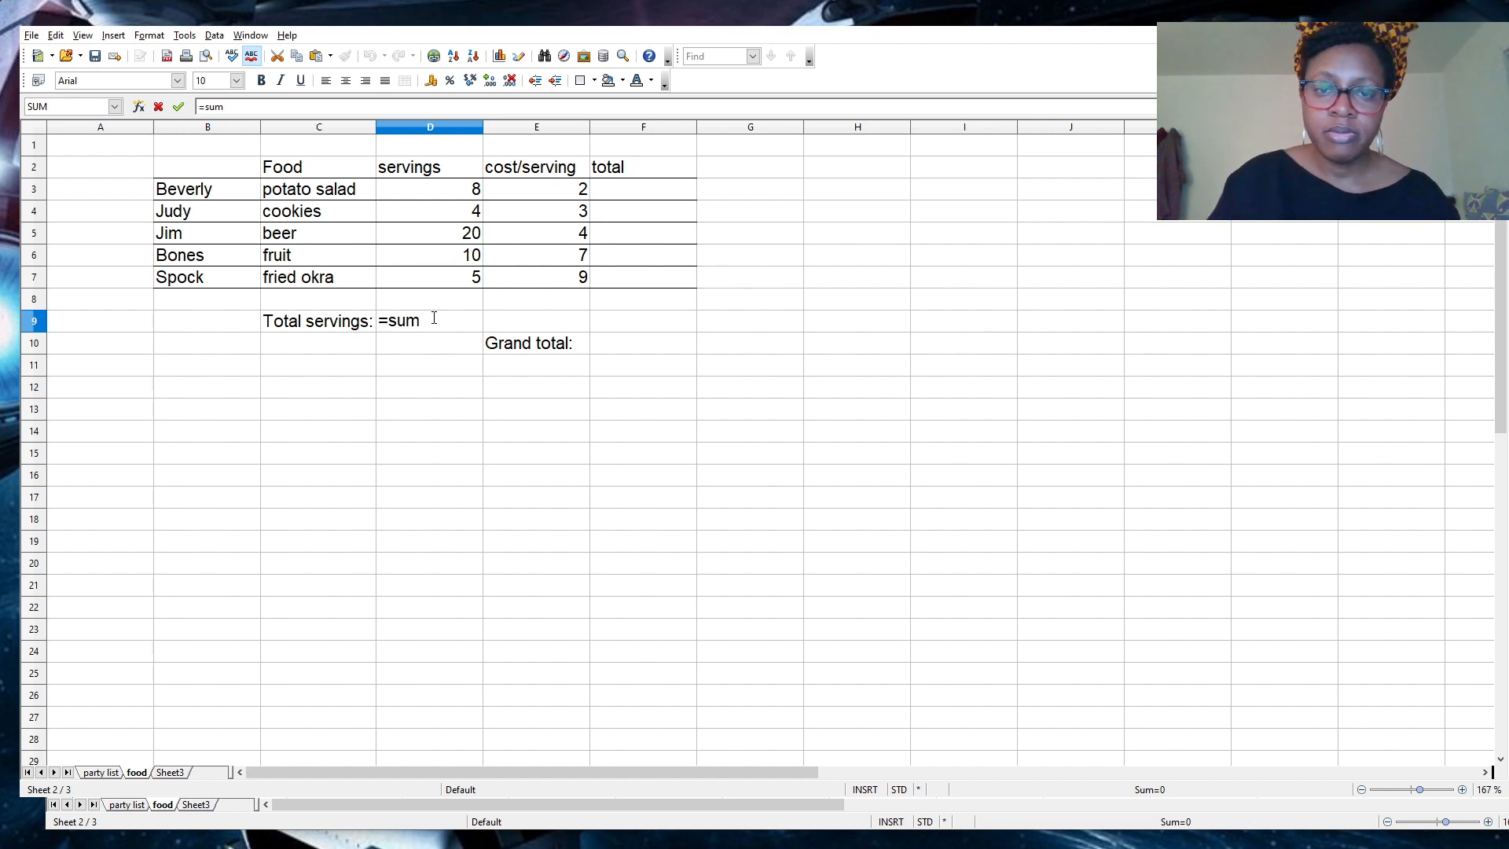
type("(")
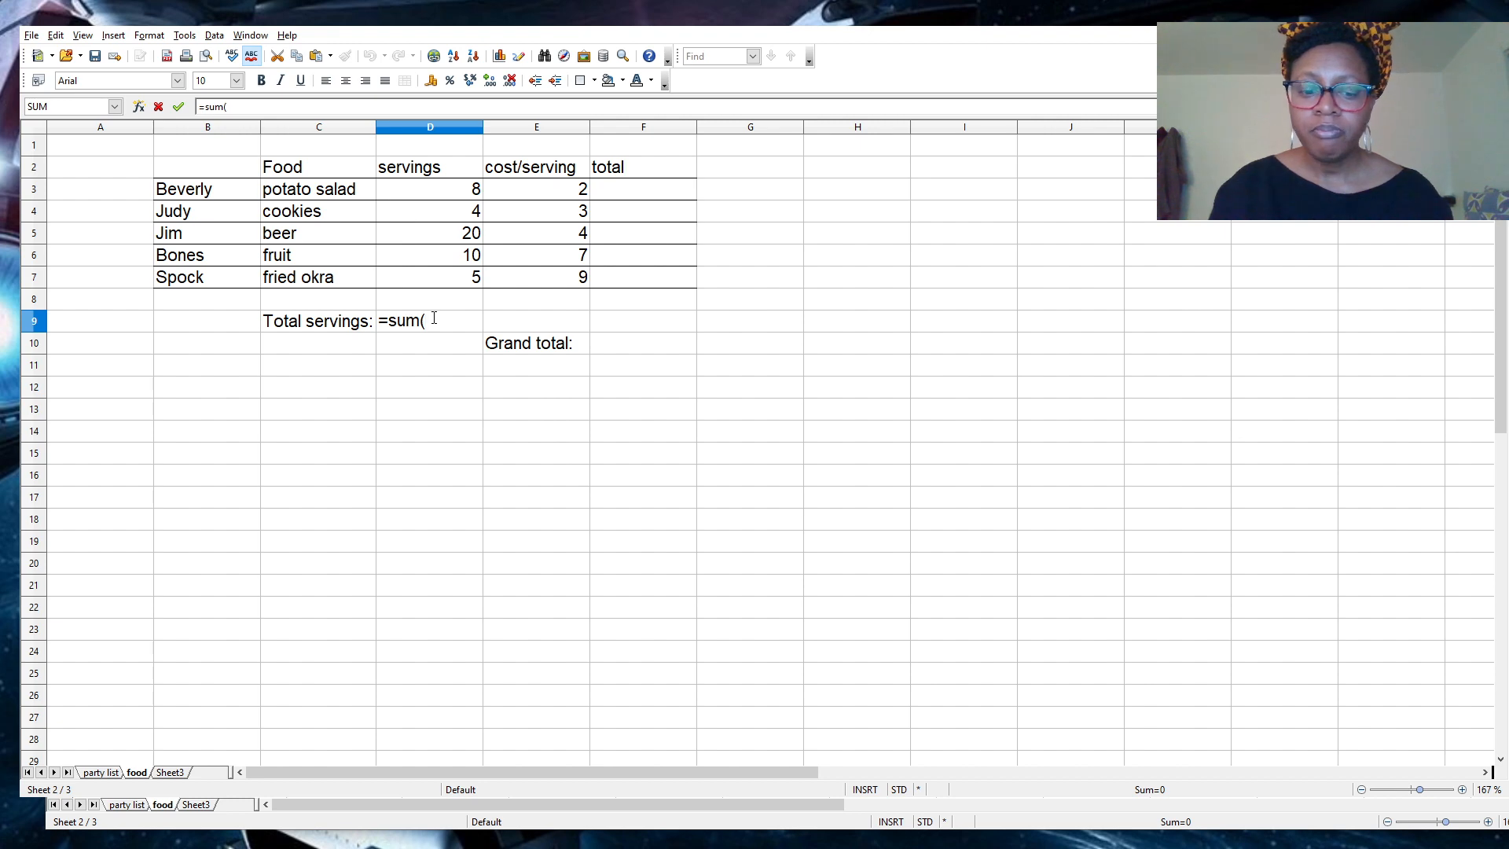
type("D")
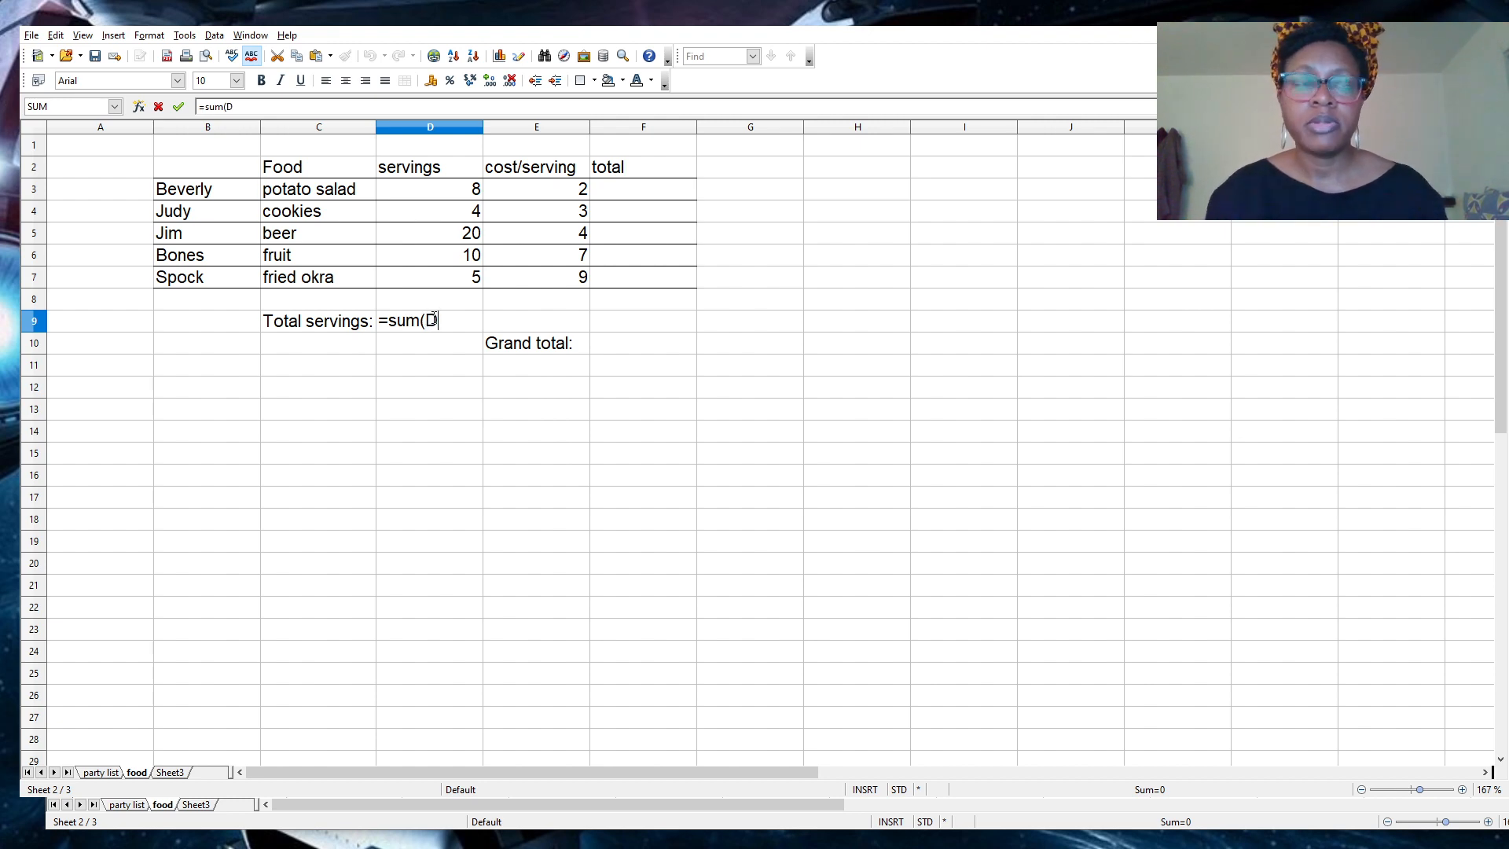
type("3:")
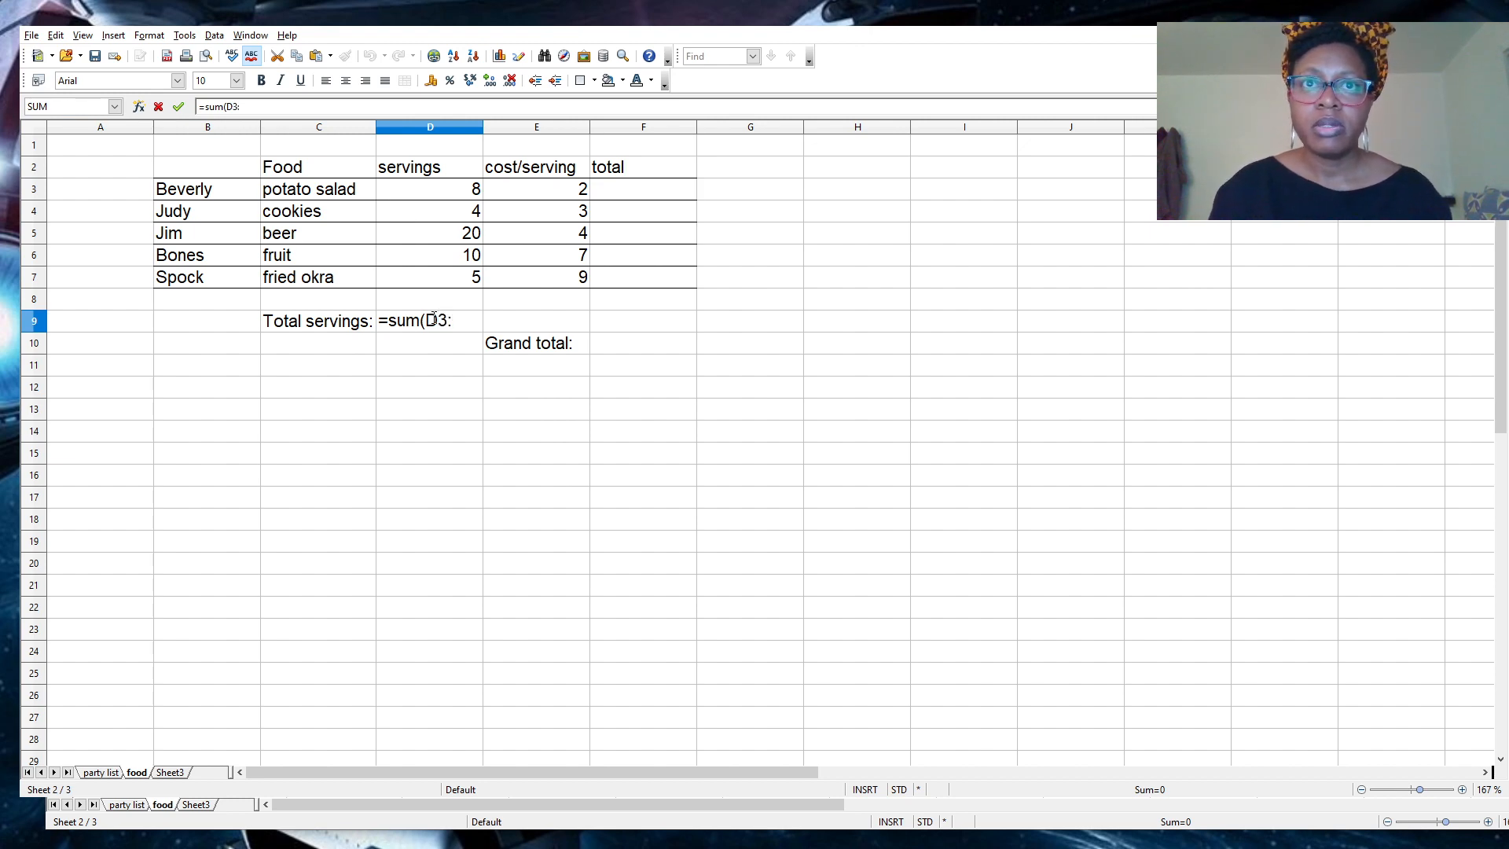
key("BackSpace")
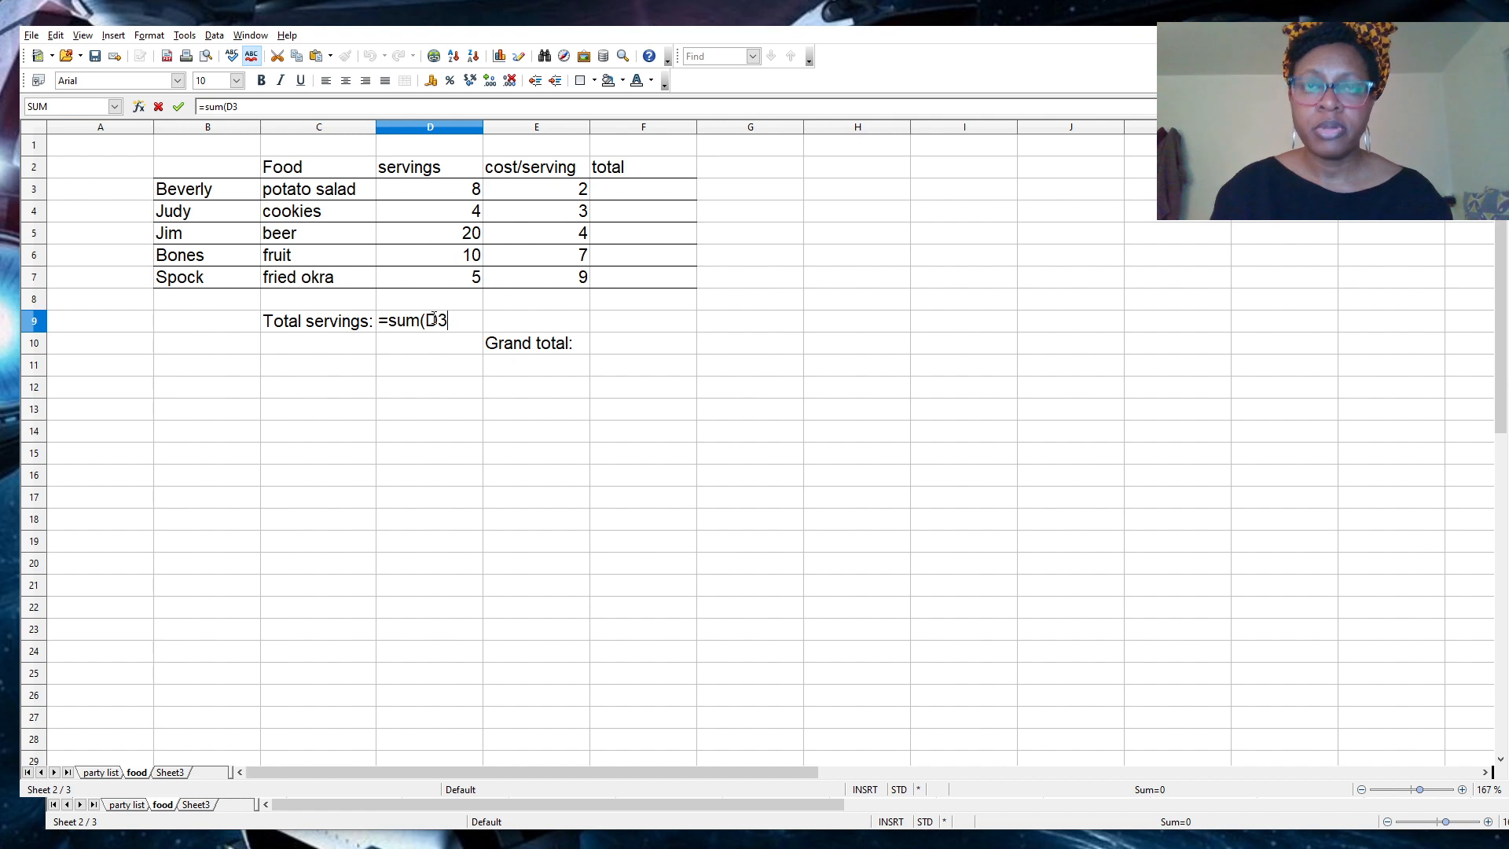
type(";")
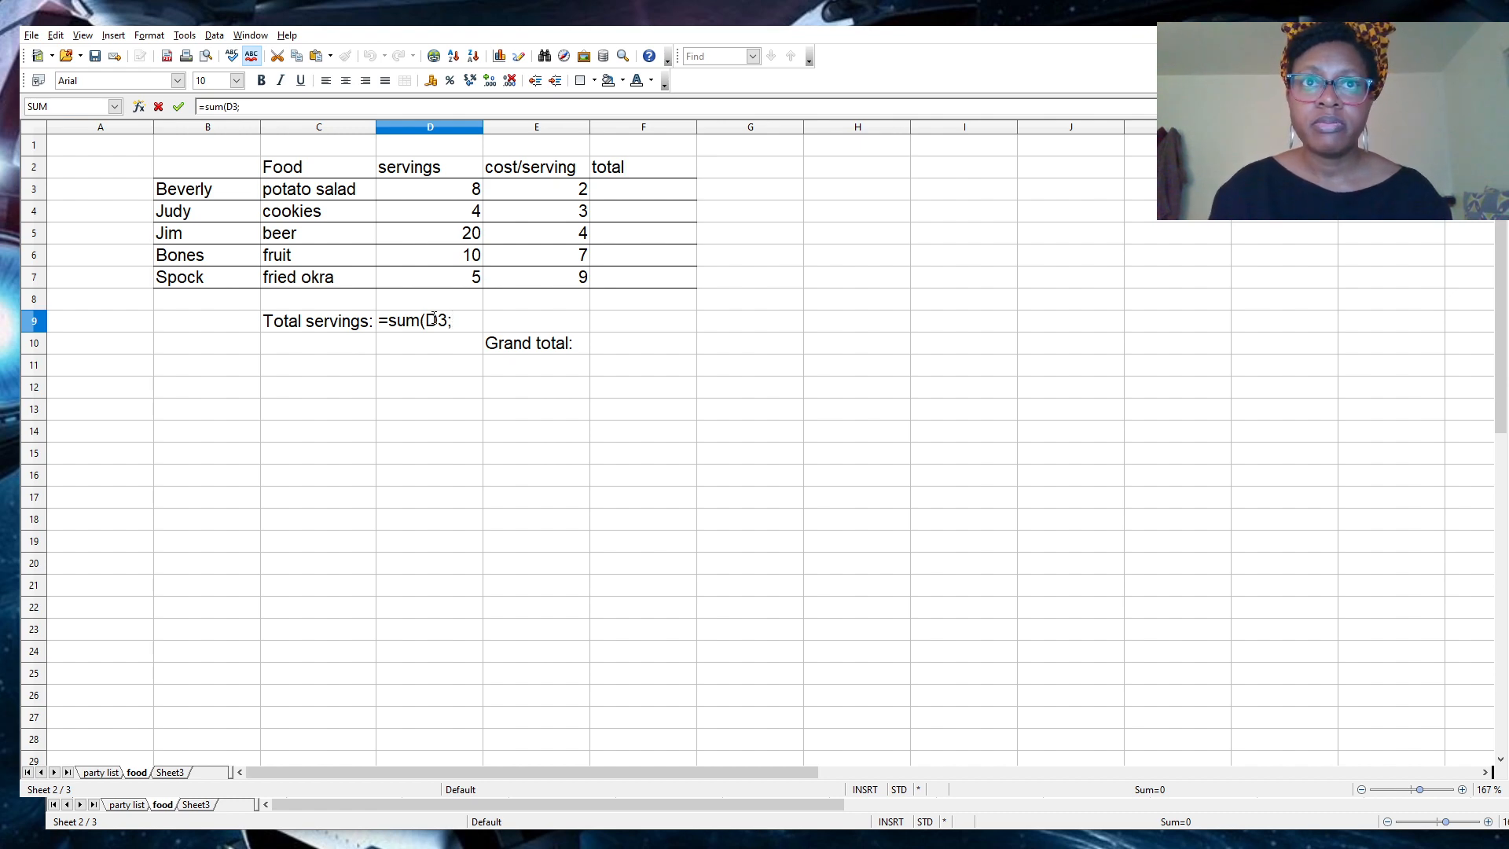
type("D")
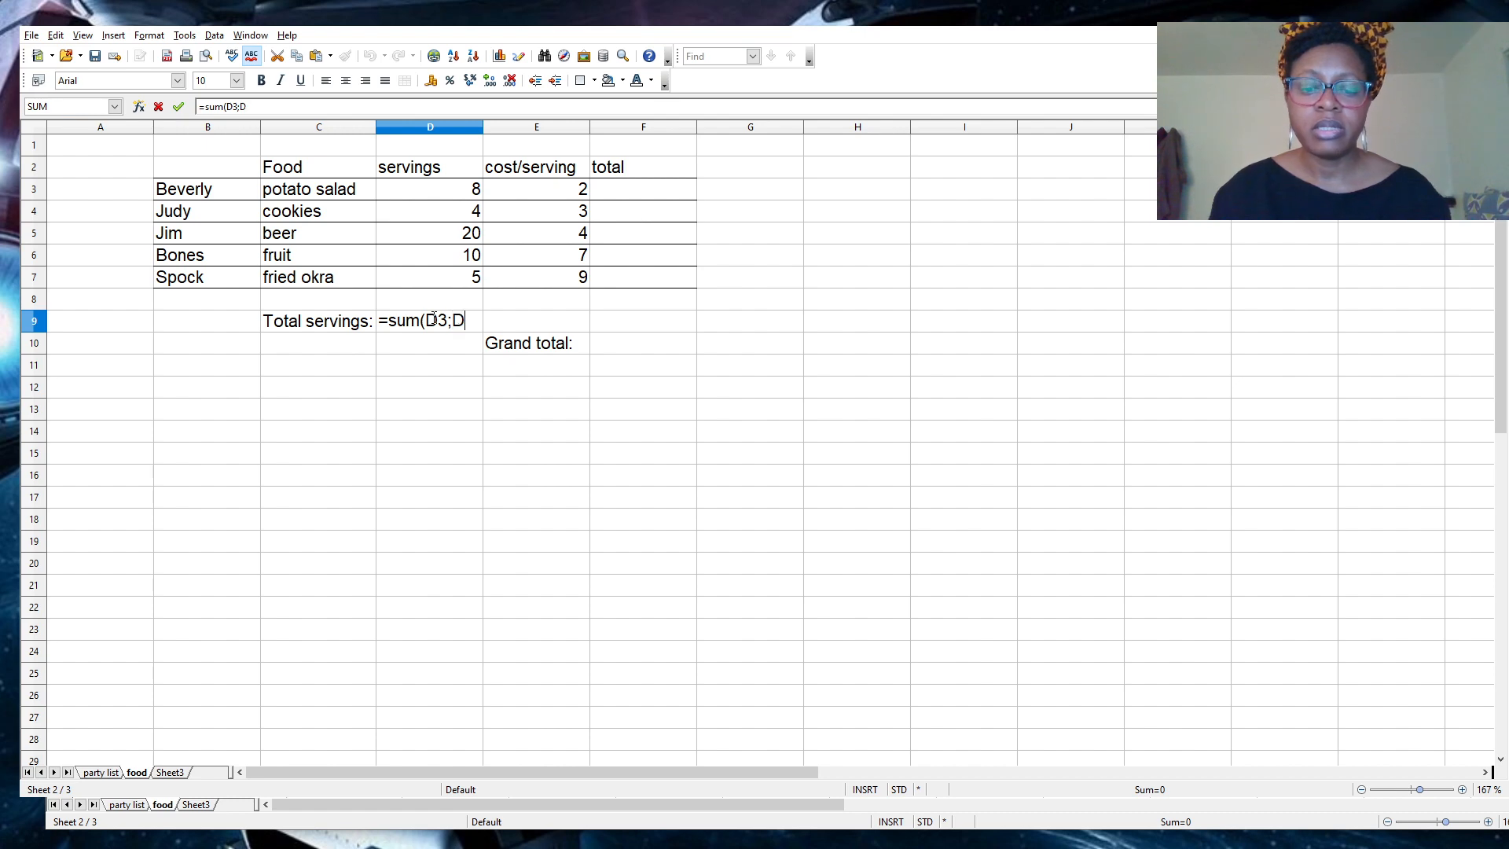
type("7")
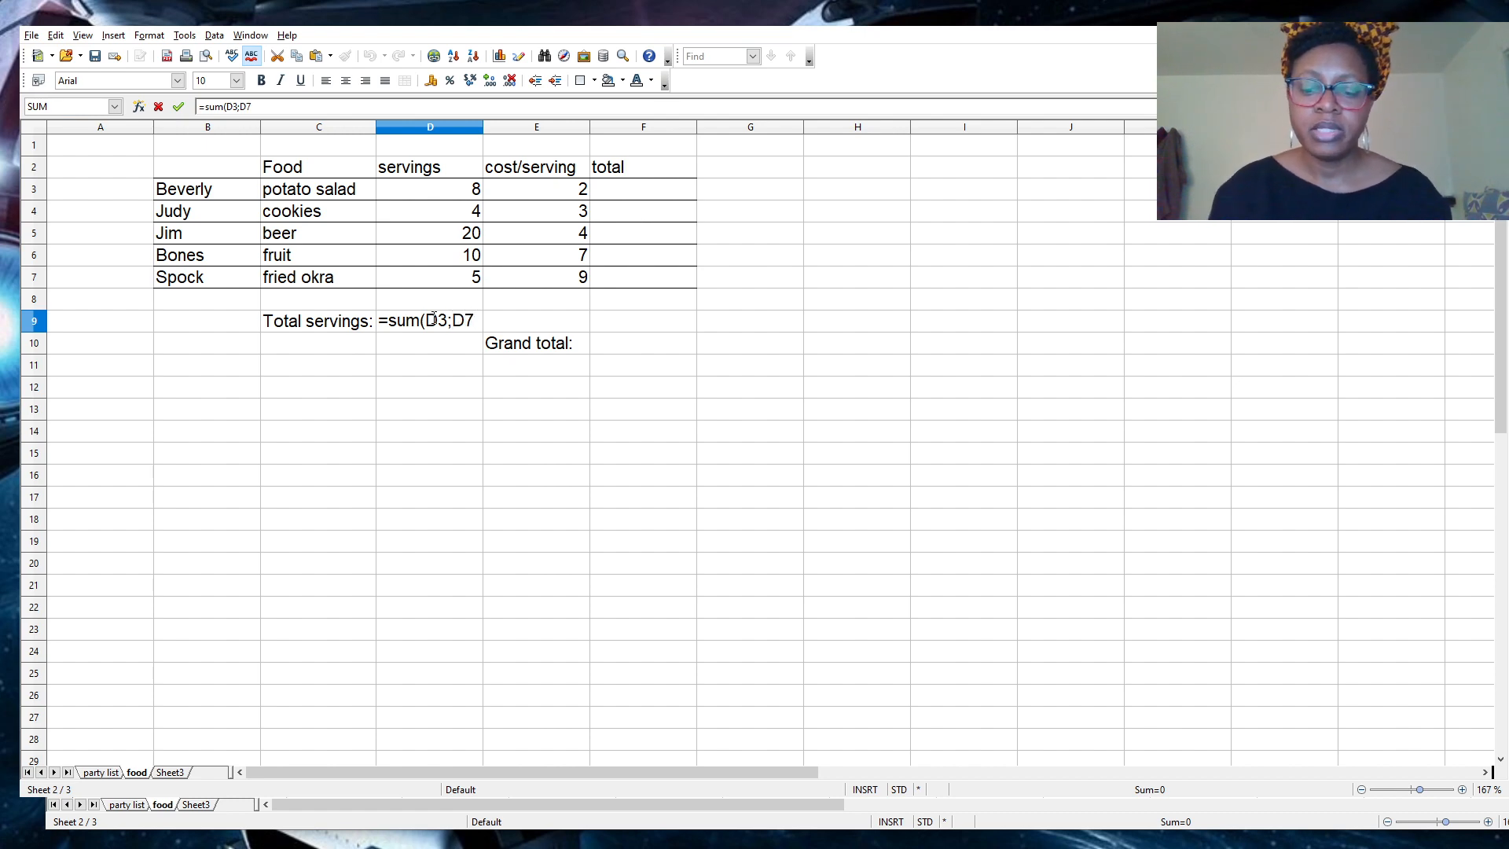
type(")")
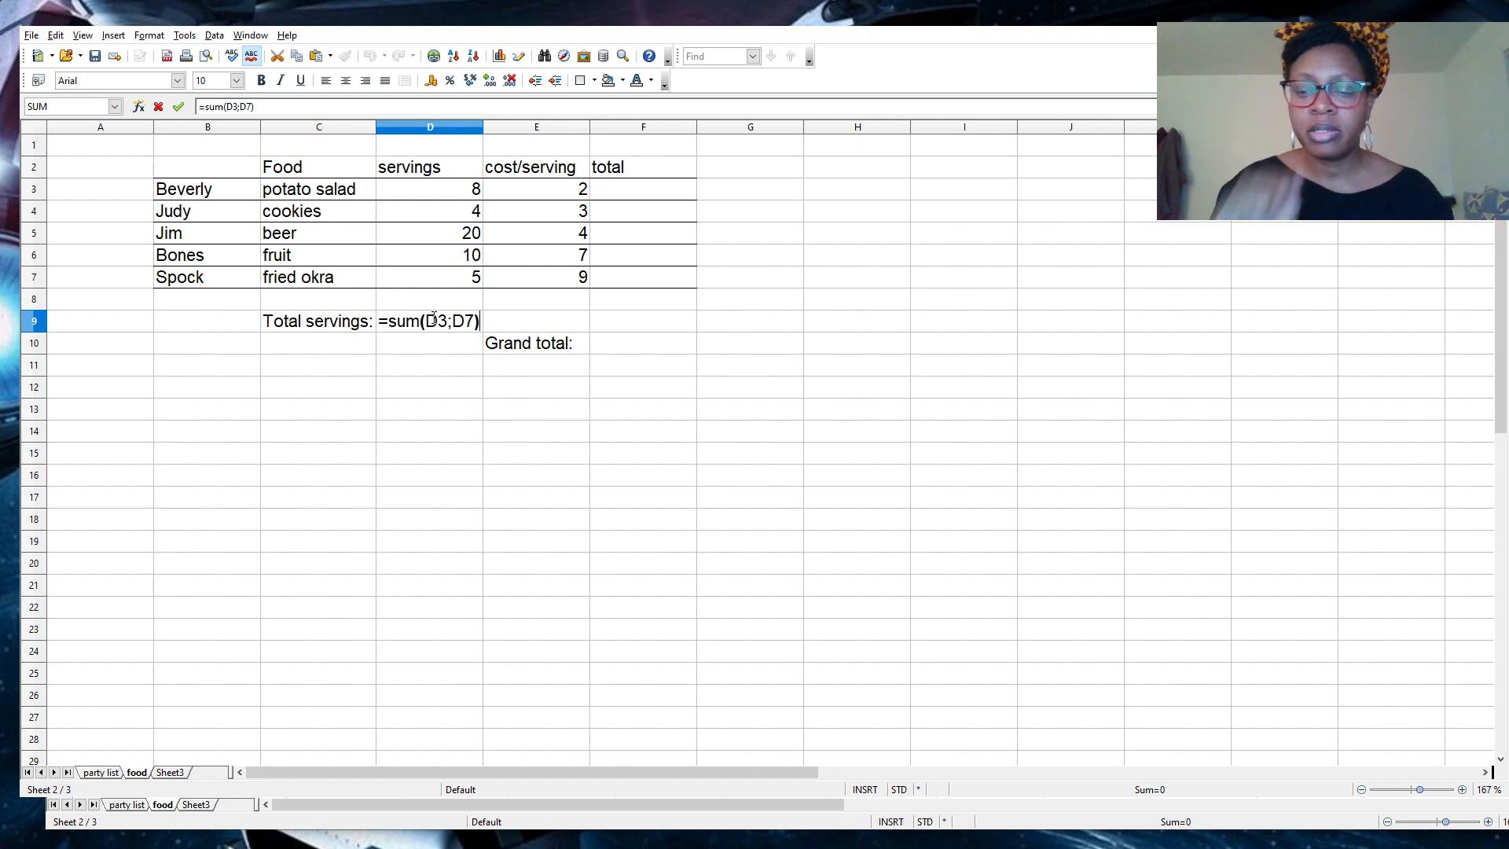
key("Return")
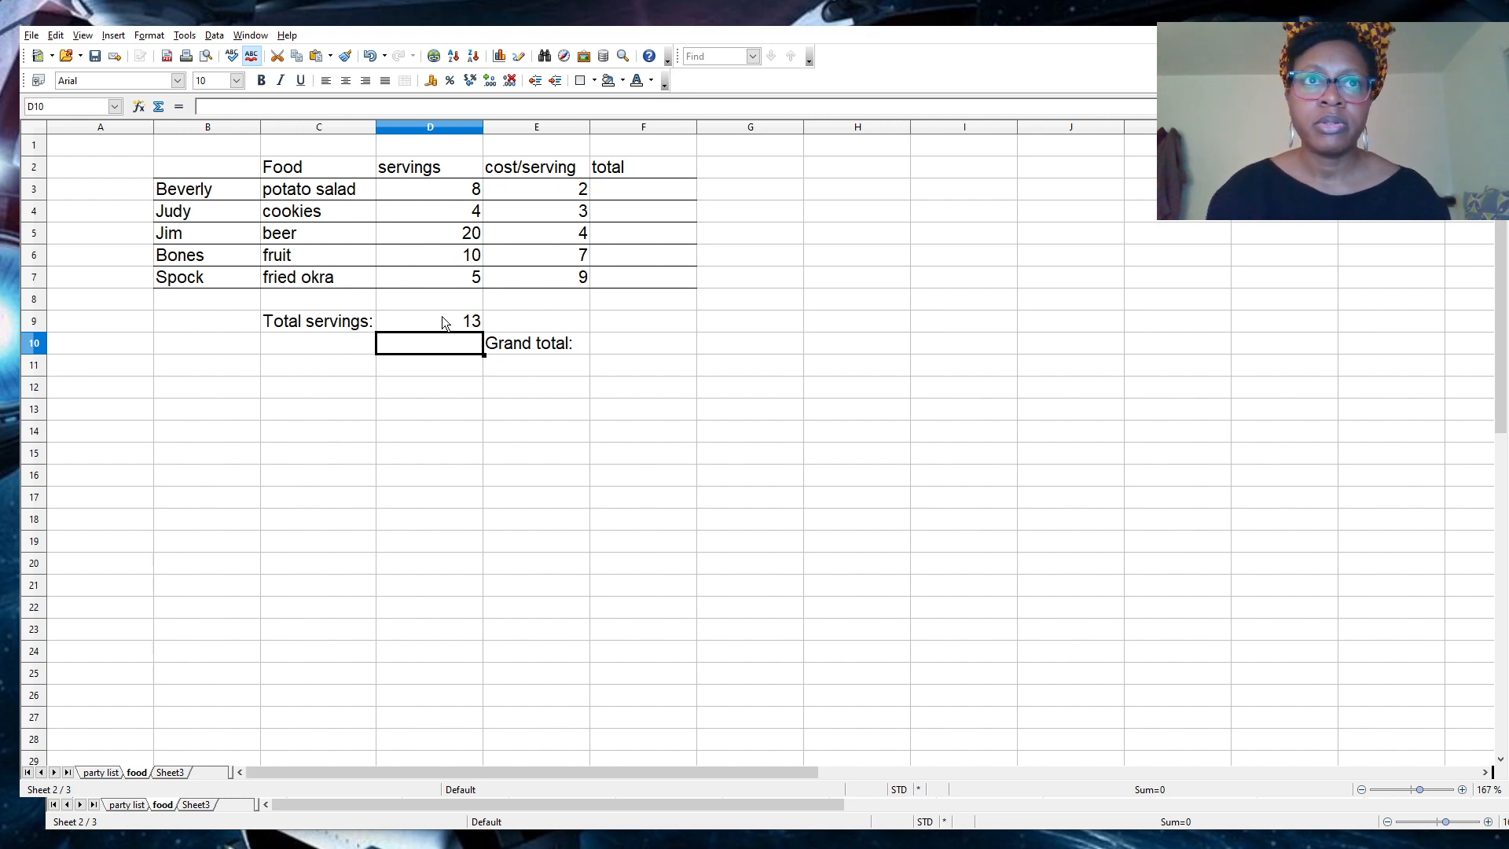
Check which cells the total servings formula in D9 references and undo its entry.
double_click(446, 316)
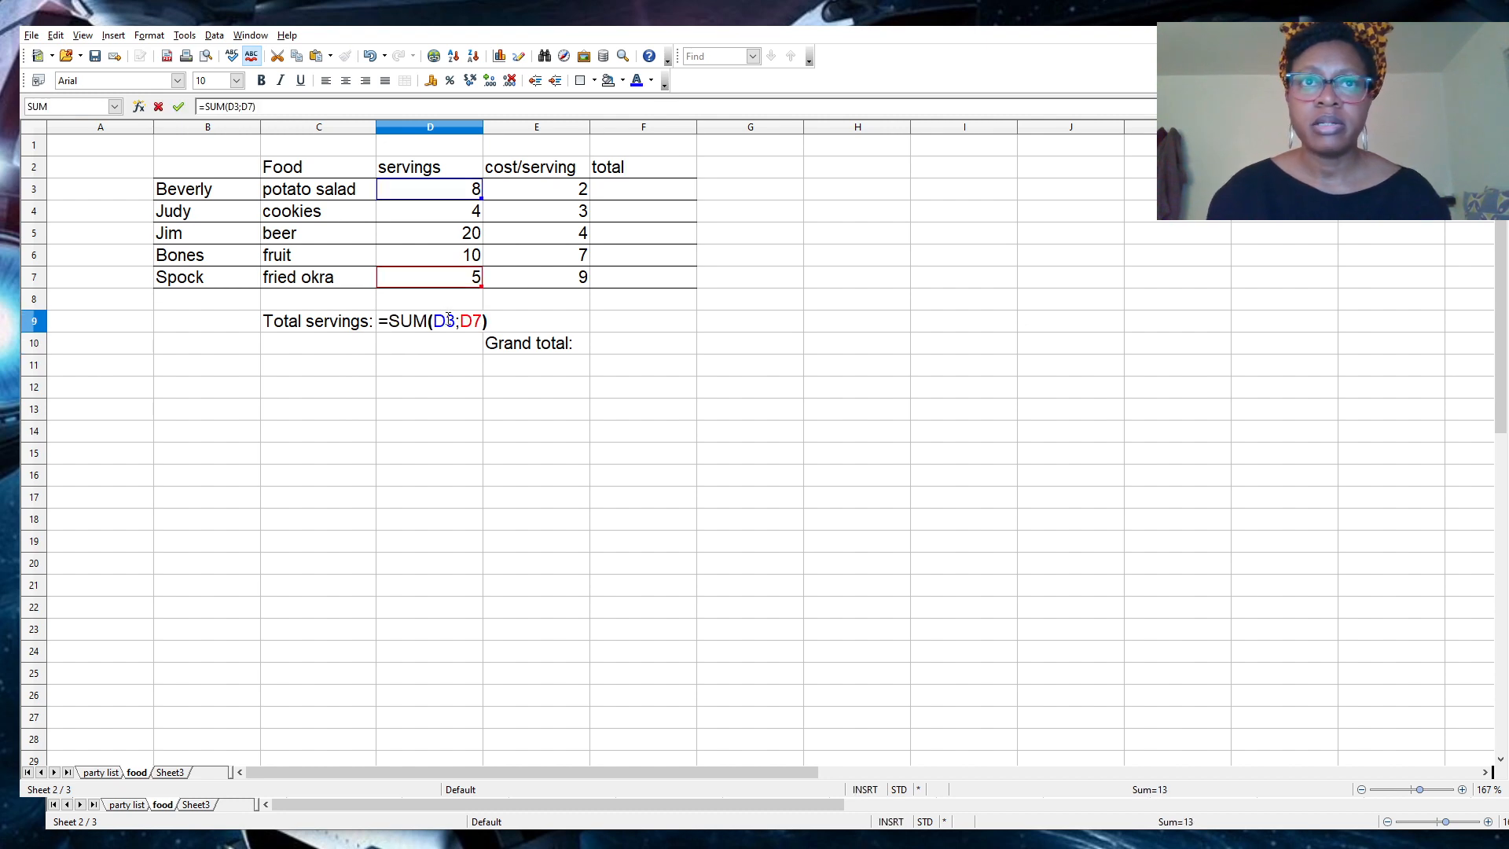
left_click(449, 322)
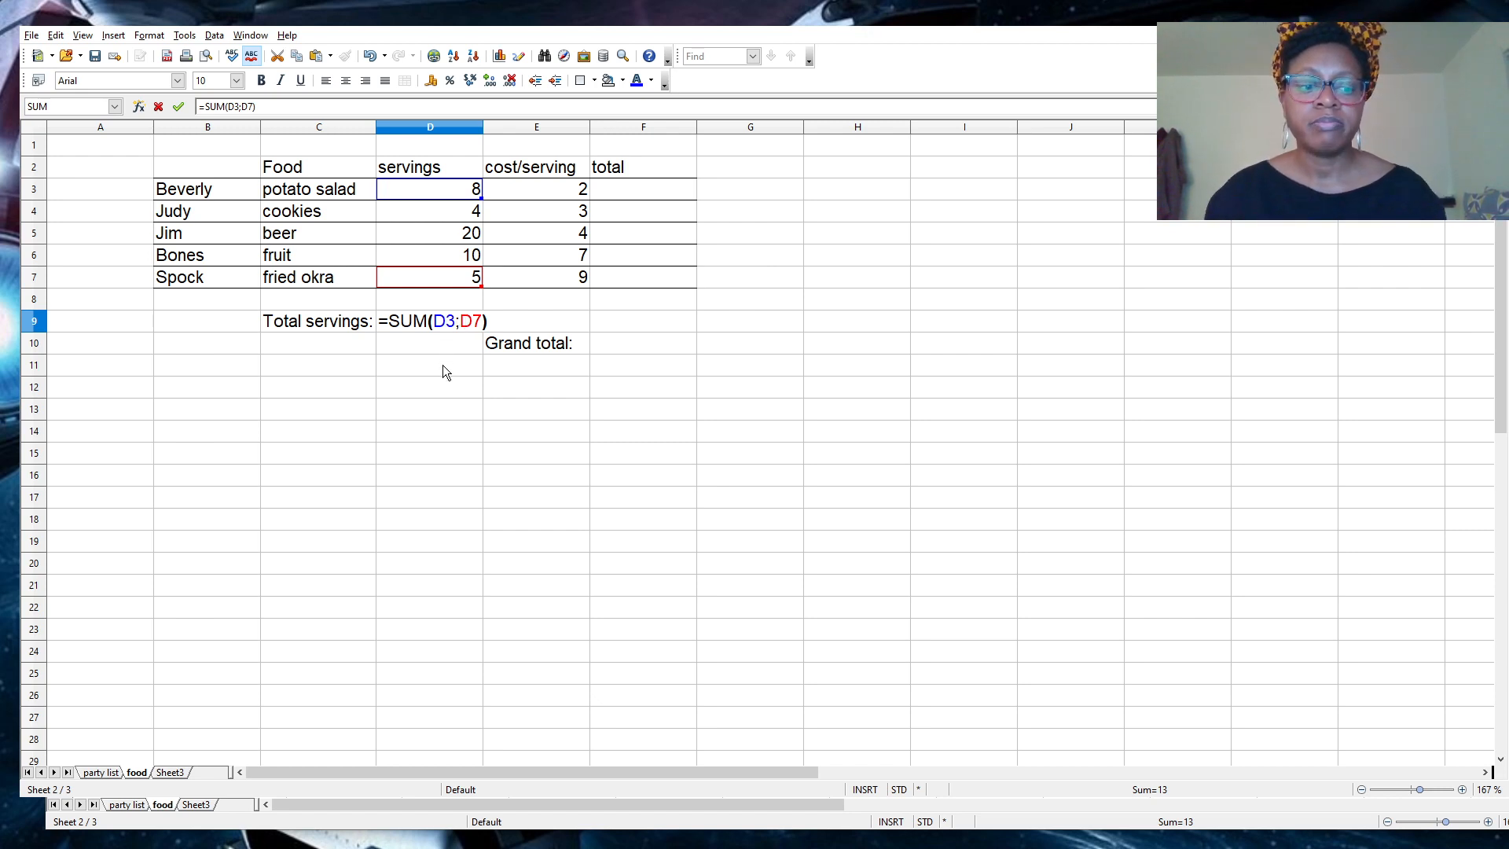
key("Return")
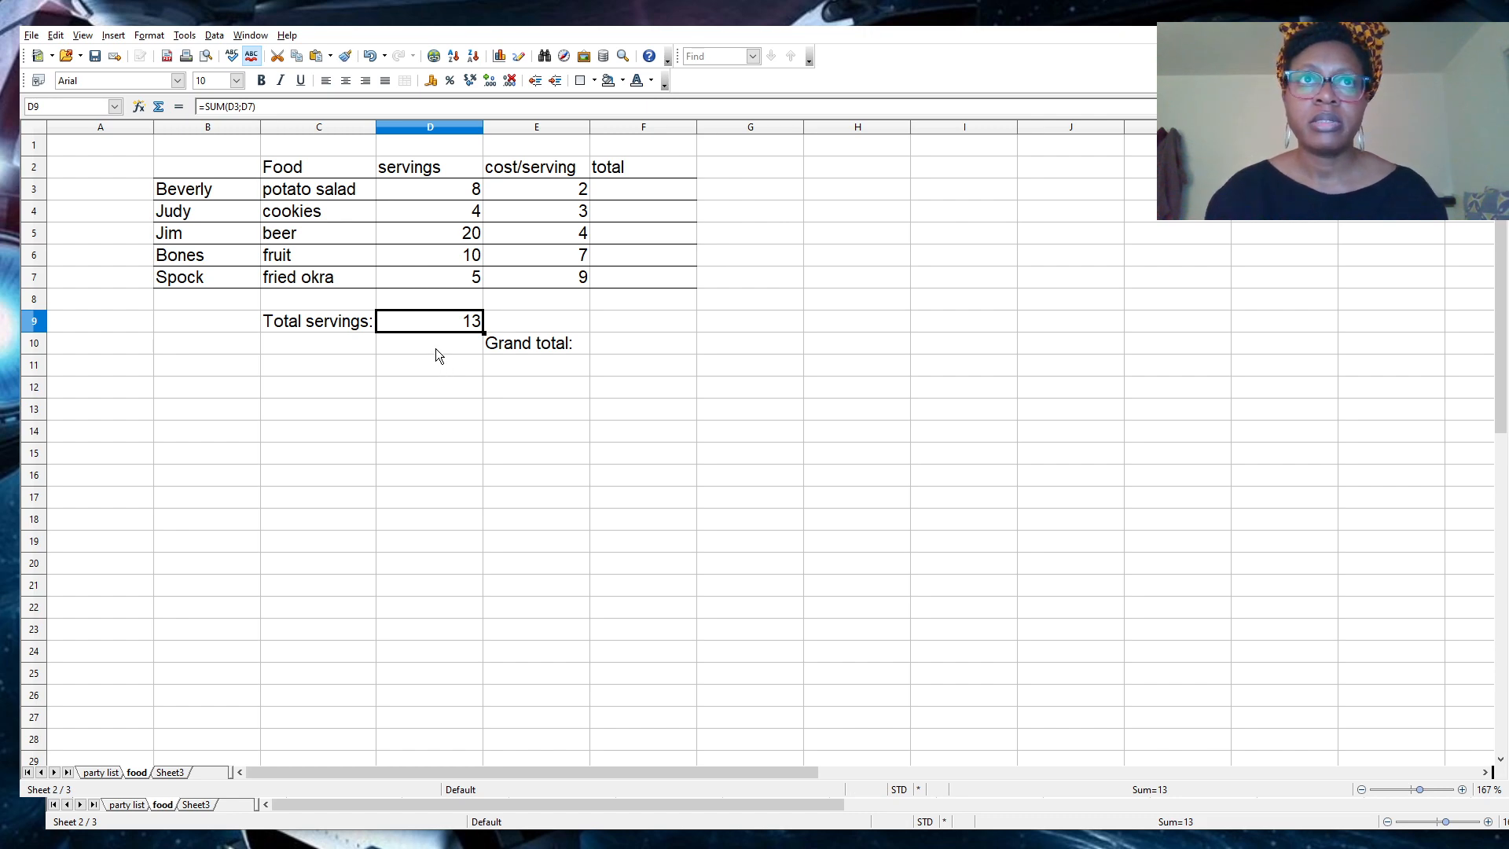
left_click(370, 57)
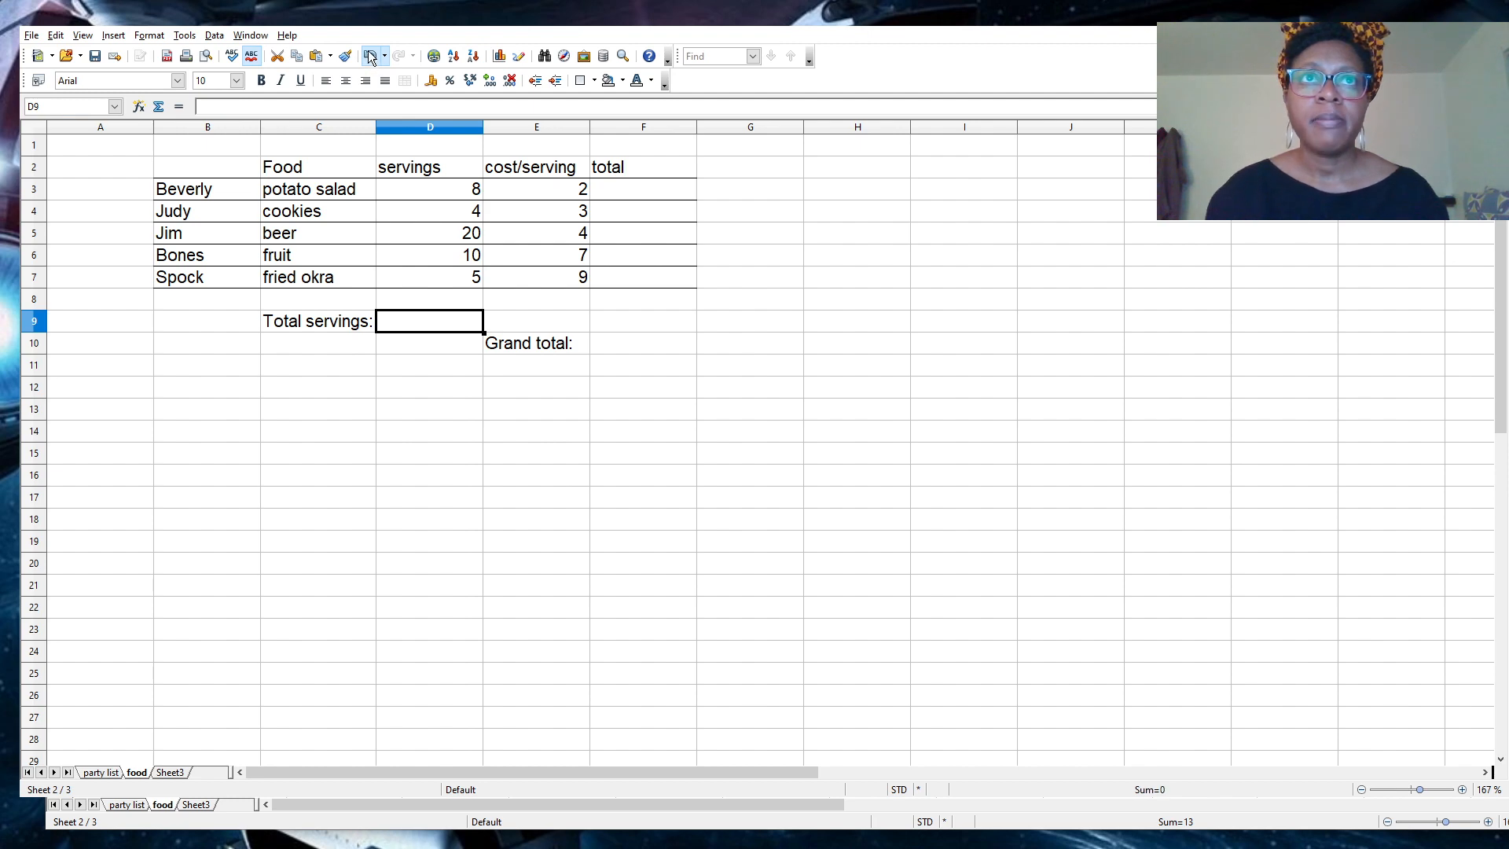
Enter the formula =sum(D3:D7) in D9, selecting the servings cells as its range.
double_click(426, 327)
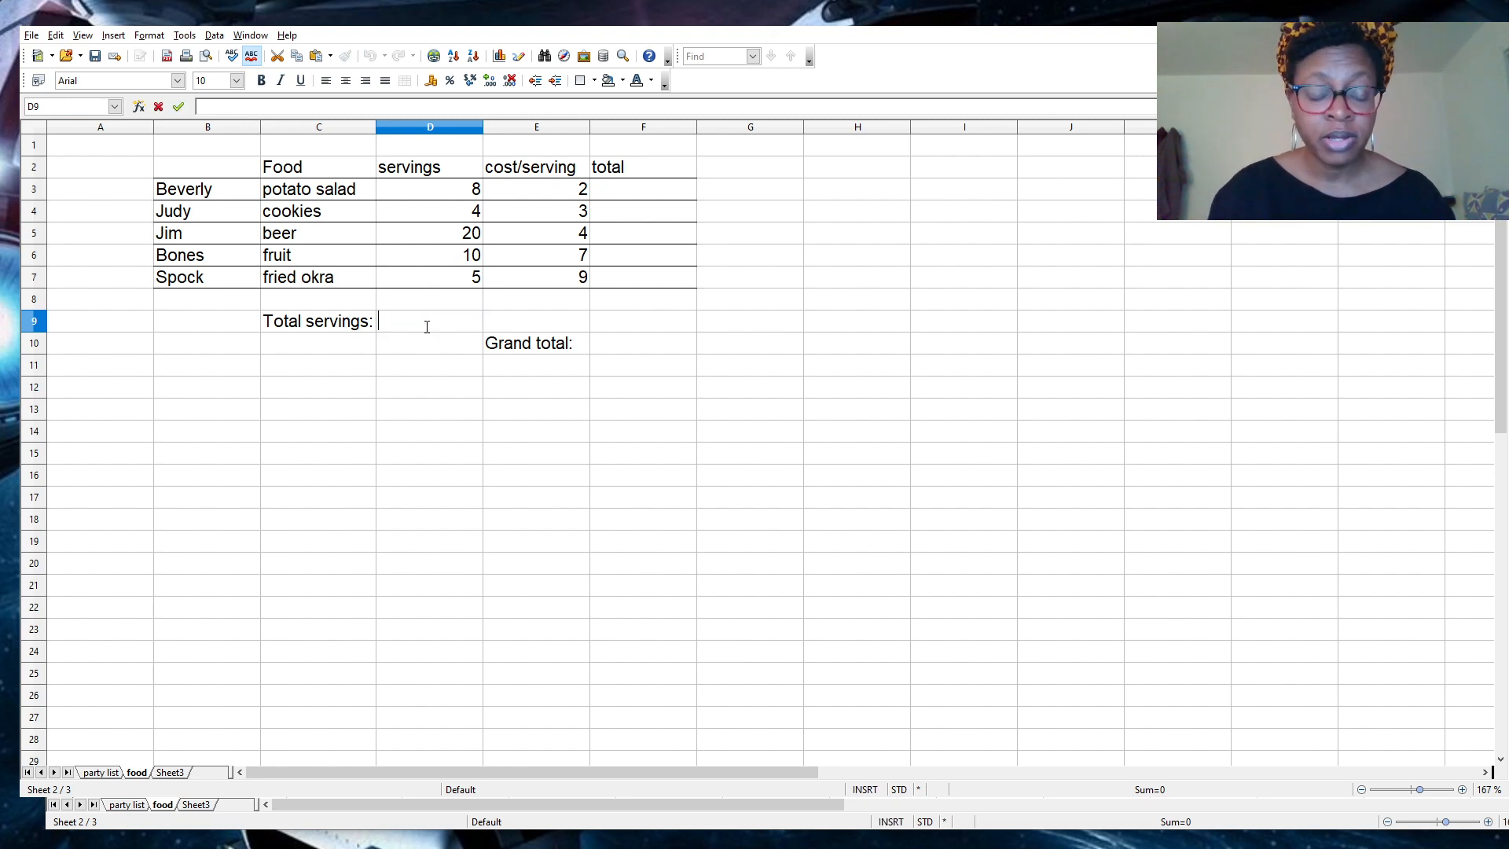
type("su")
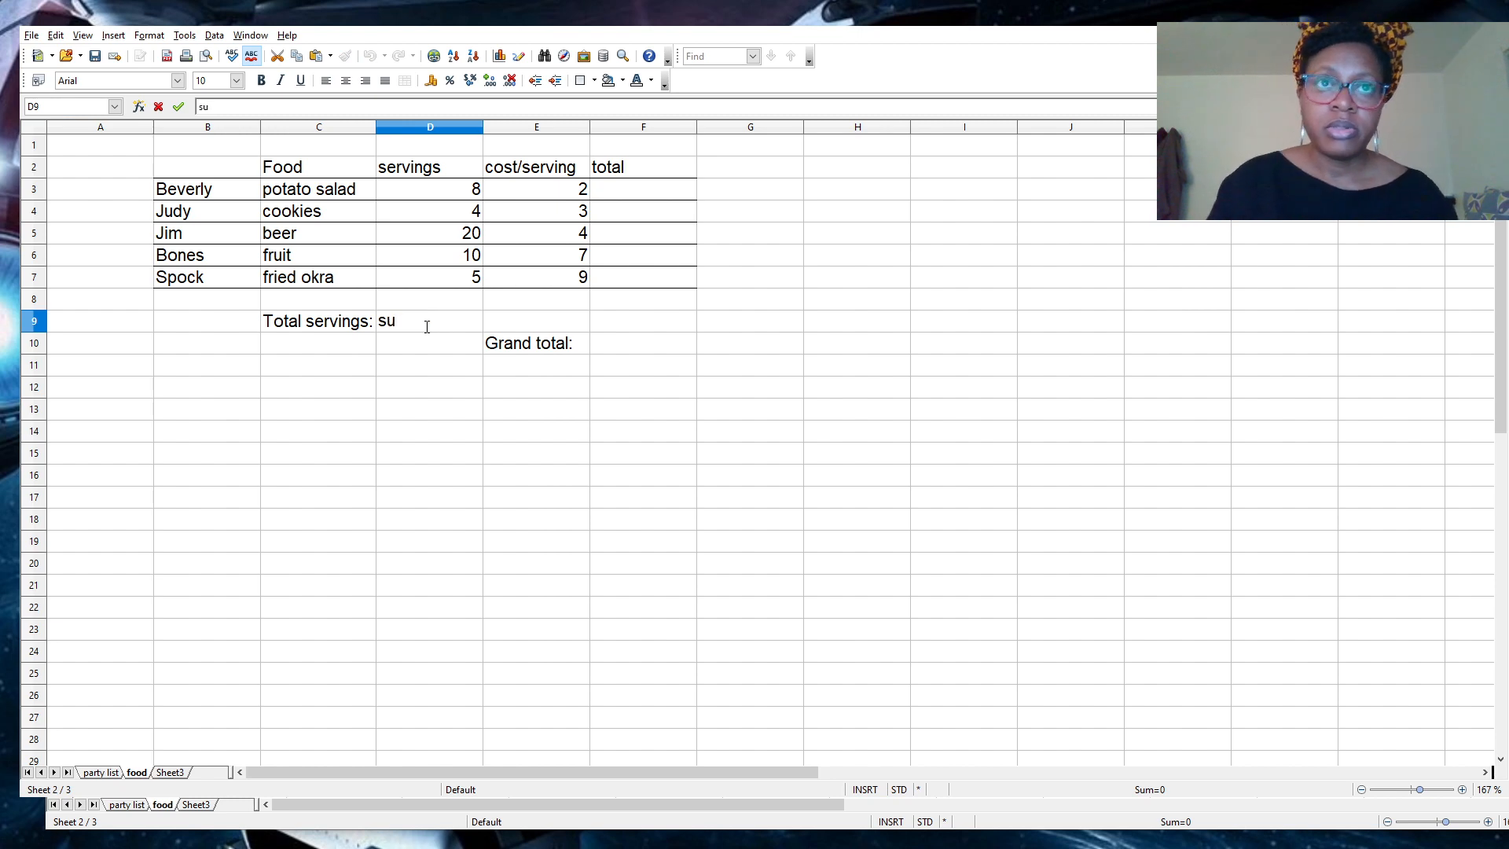
key("BackSpace")
key("BackSpace")
type("=")
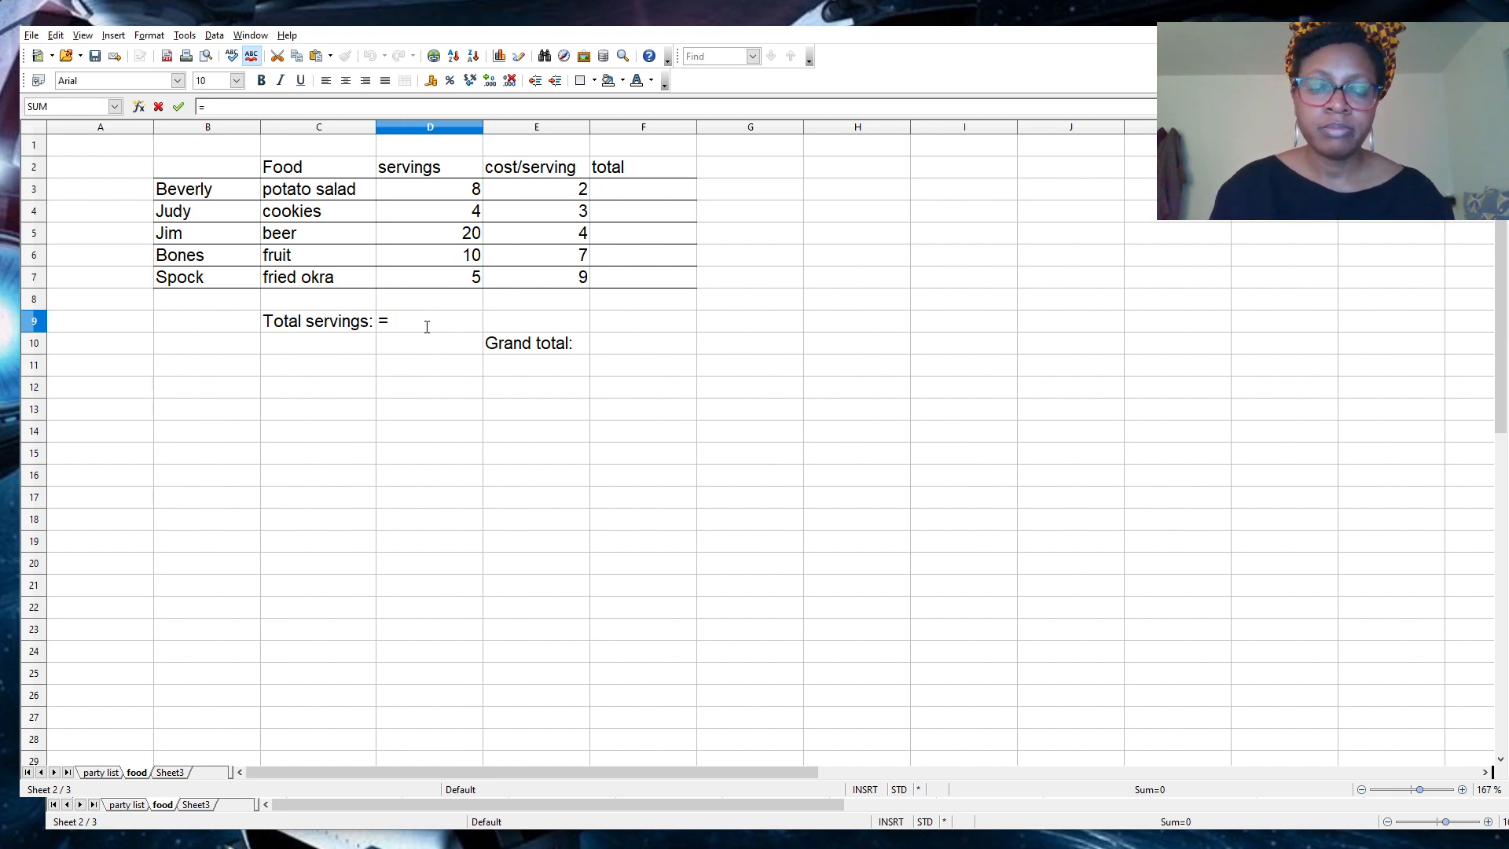
type("sum")
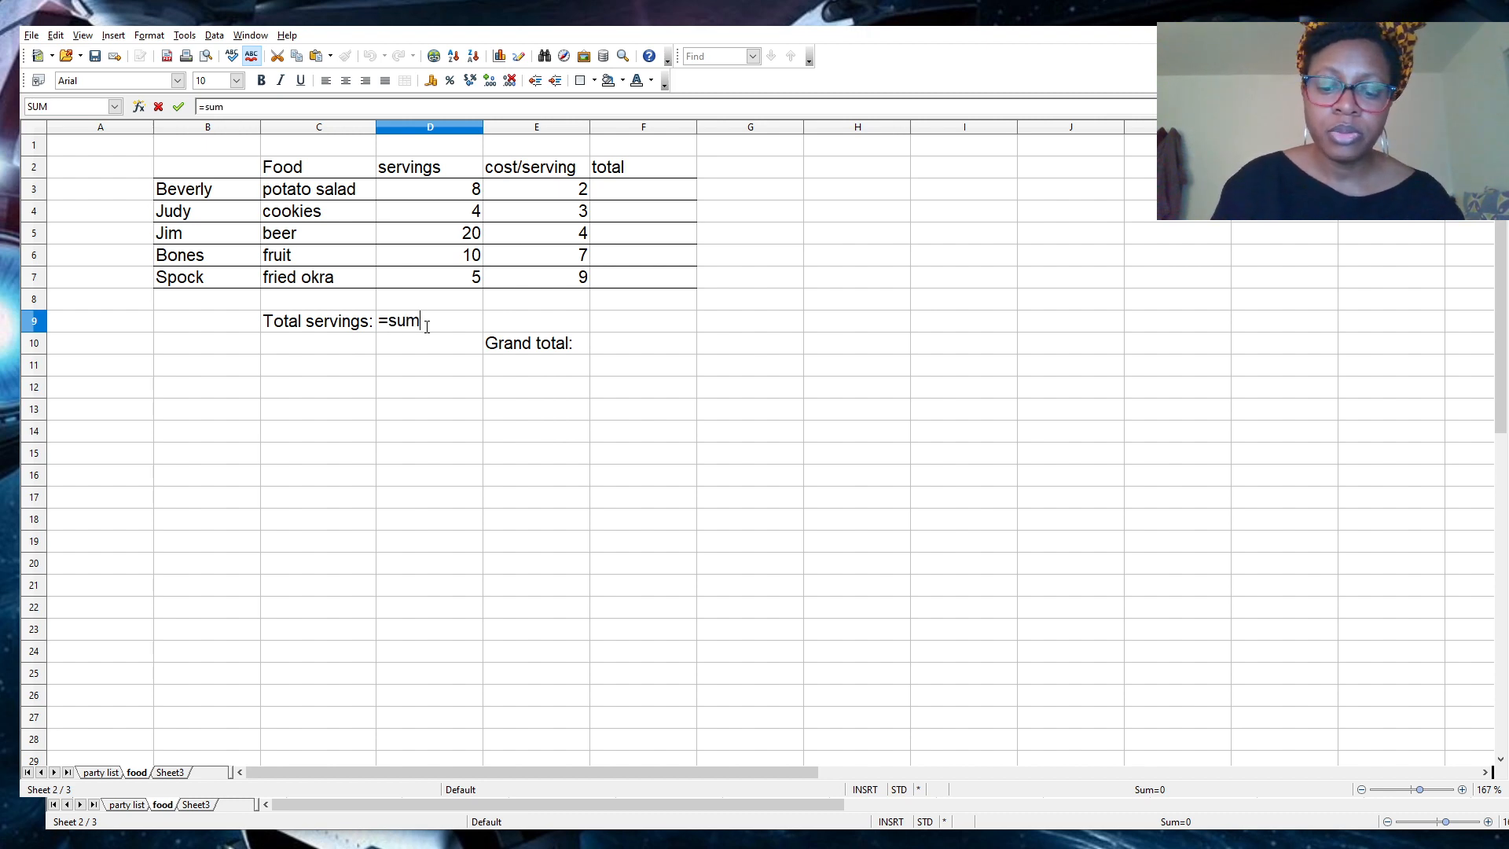
type("(")
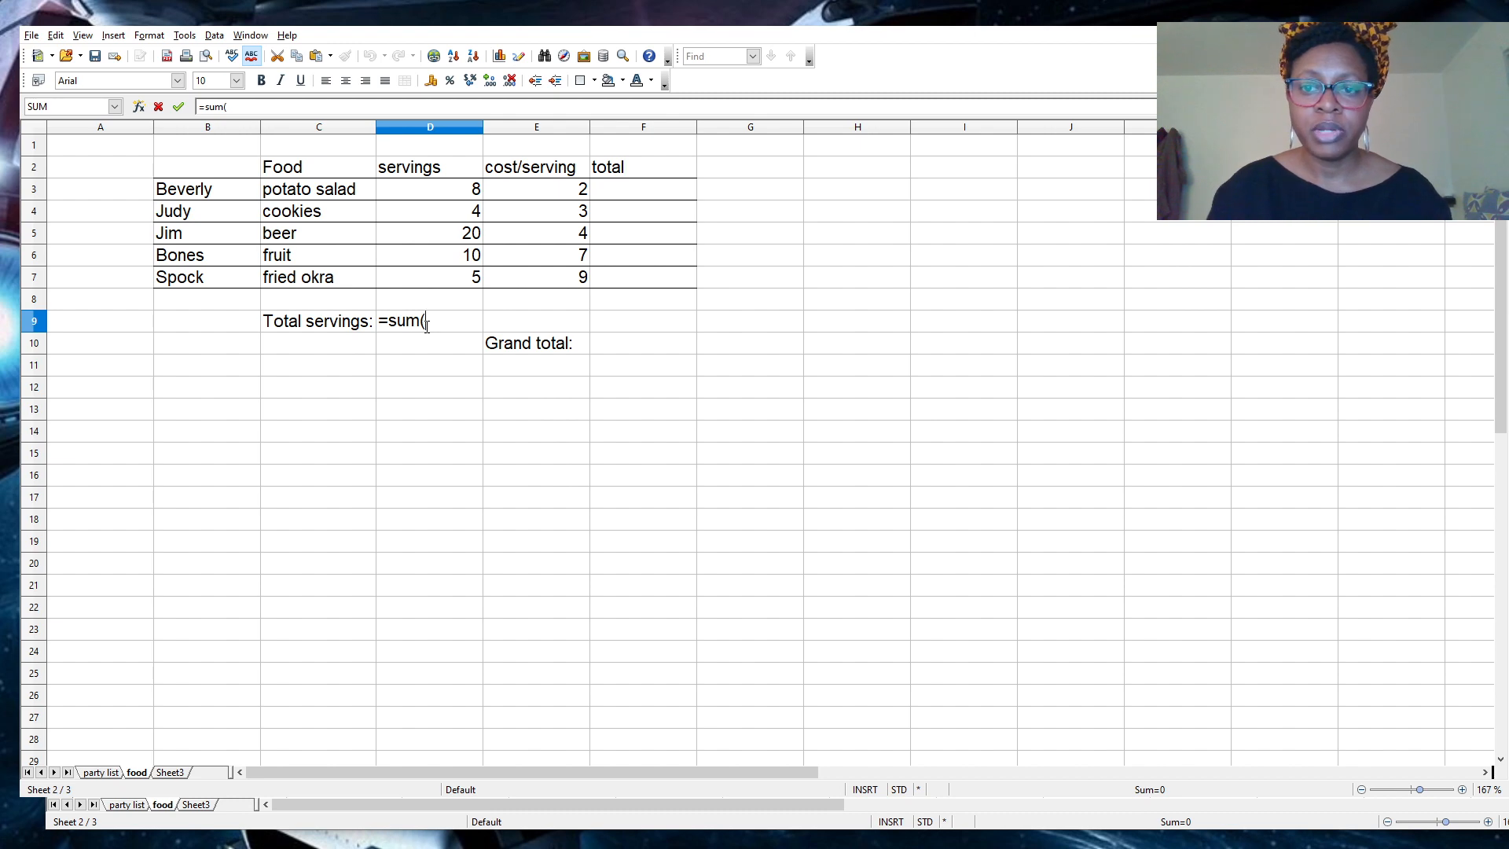
left_click(426, 190)
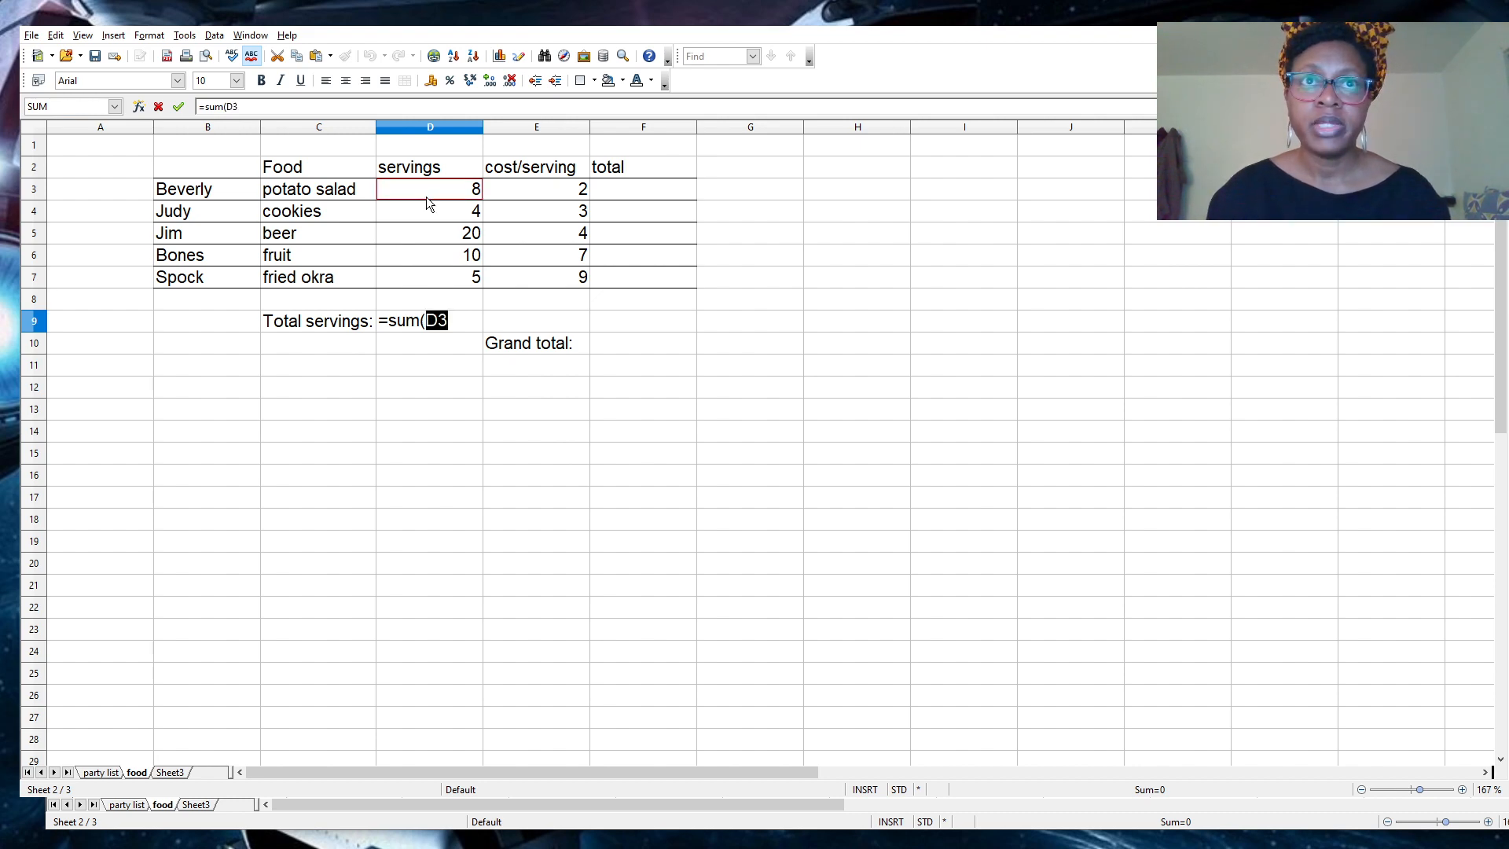
left_click_drag(426, 196, 430, 231)
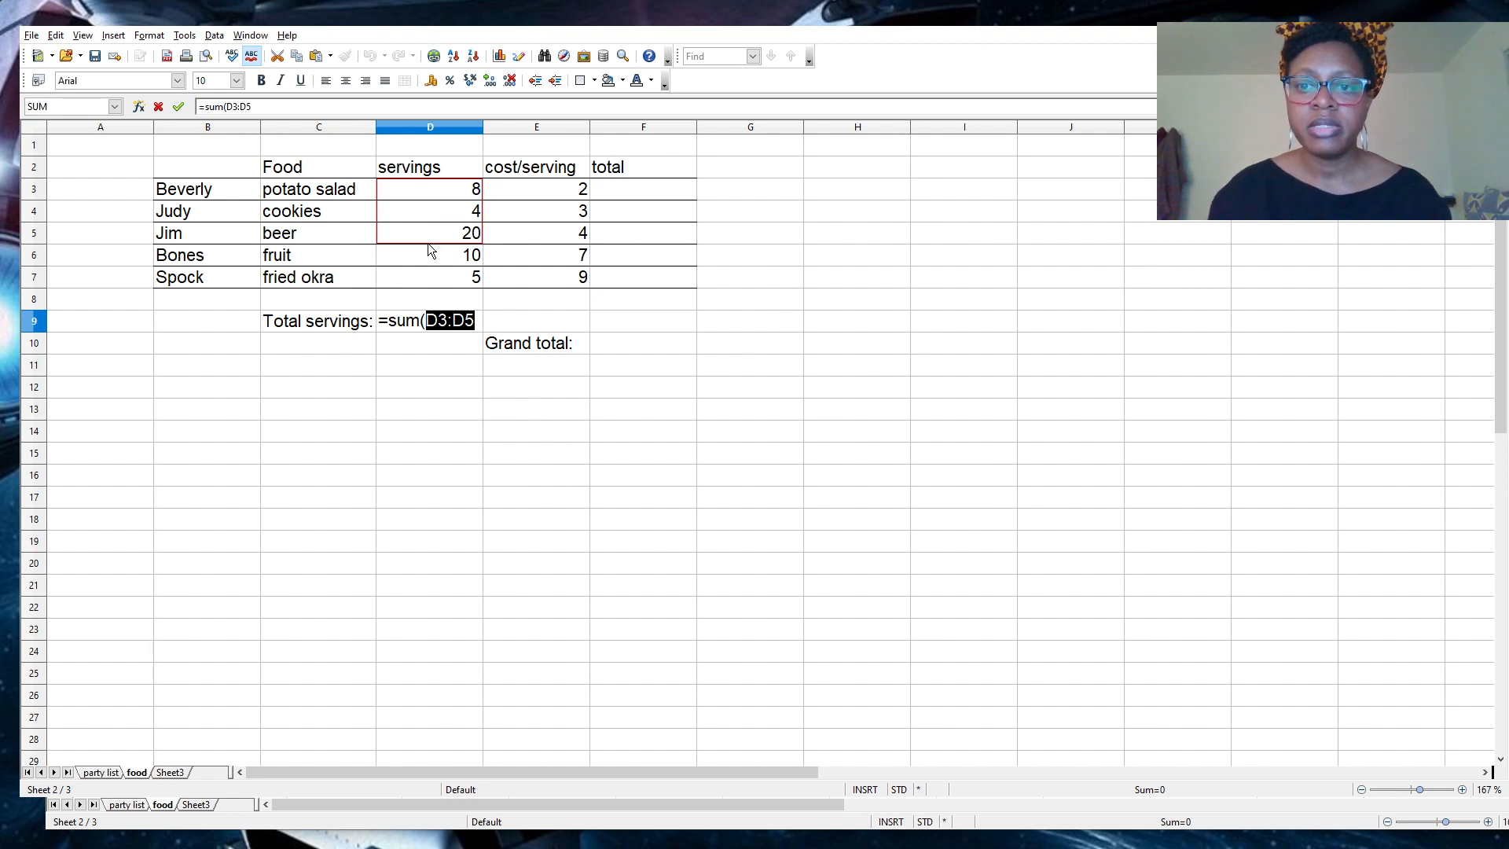
left_click_drag(429, 244, 430, 248)
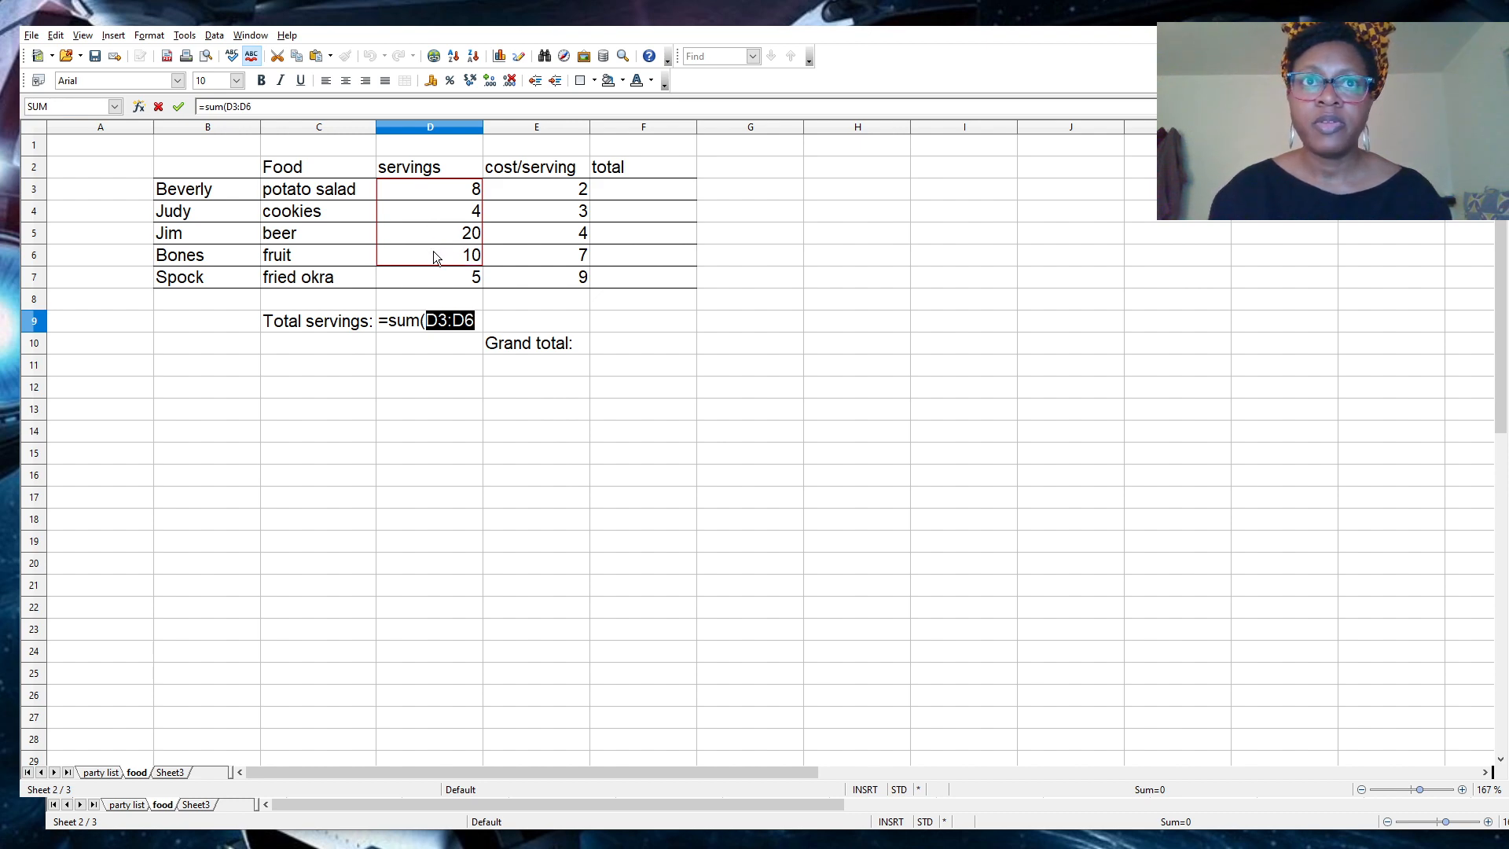
left_click_drag(437, 272, 439, 275)
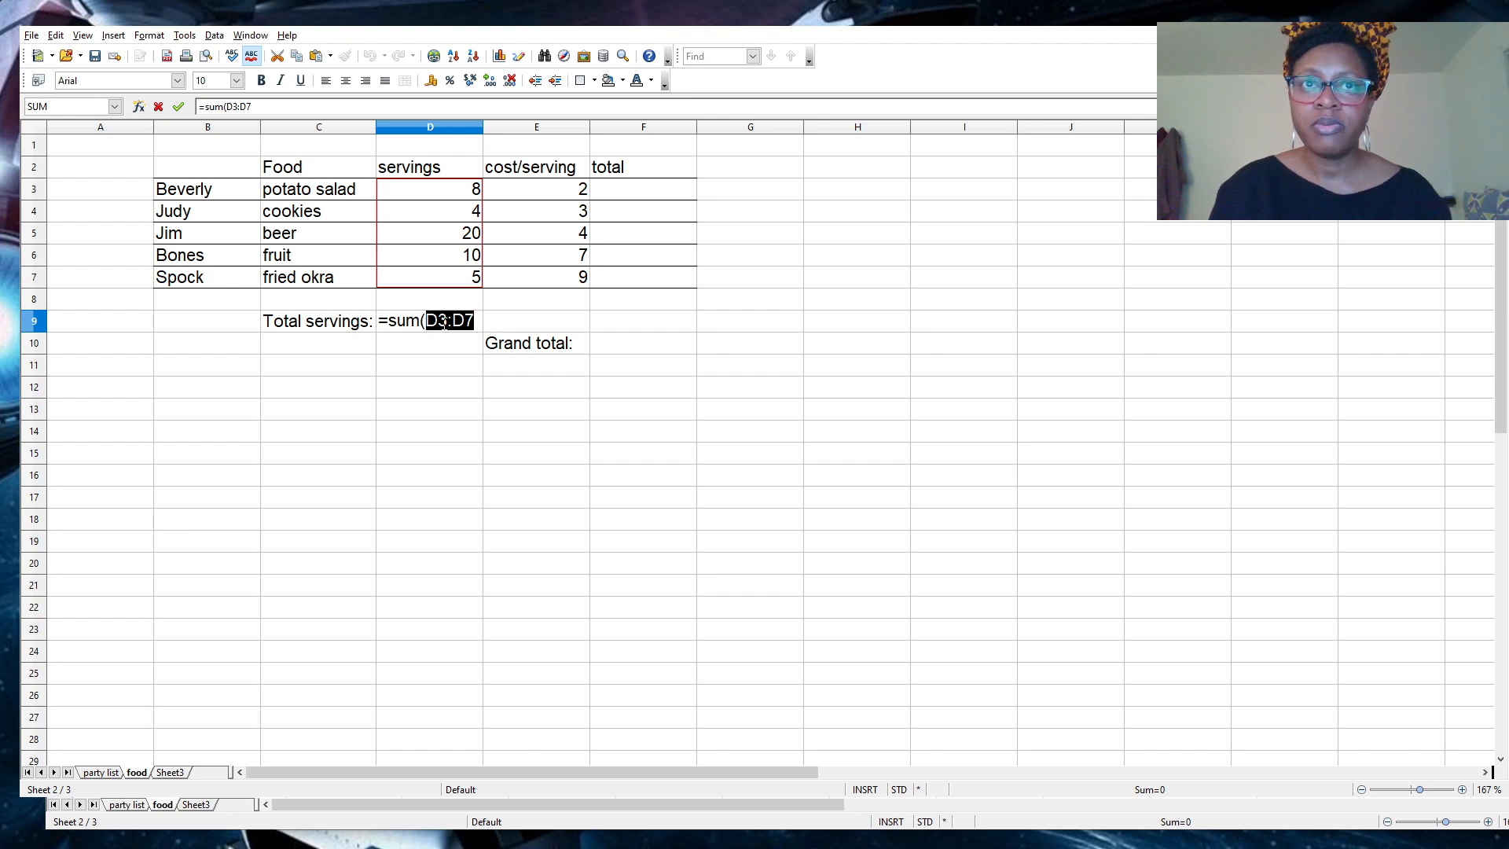
type(")")
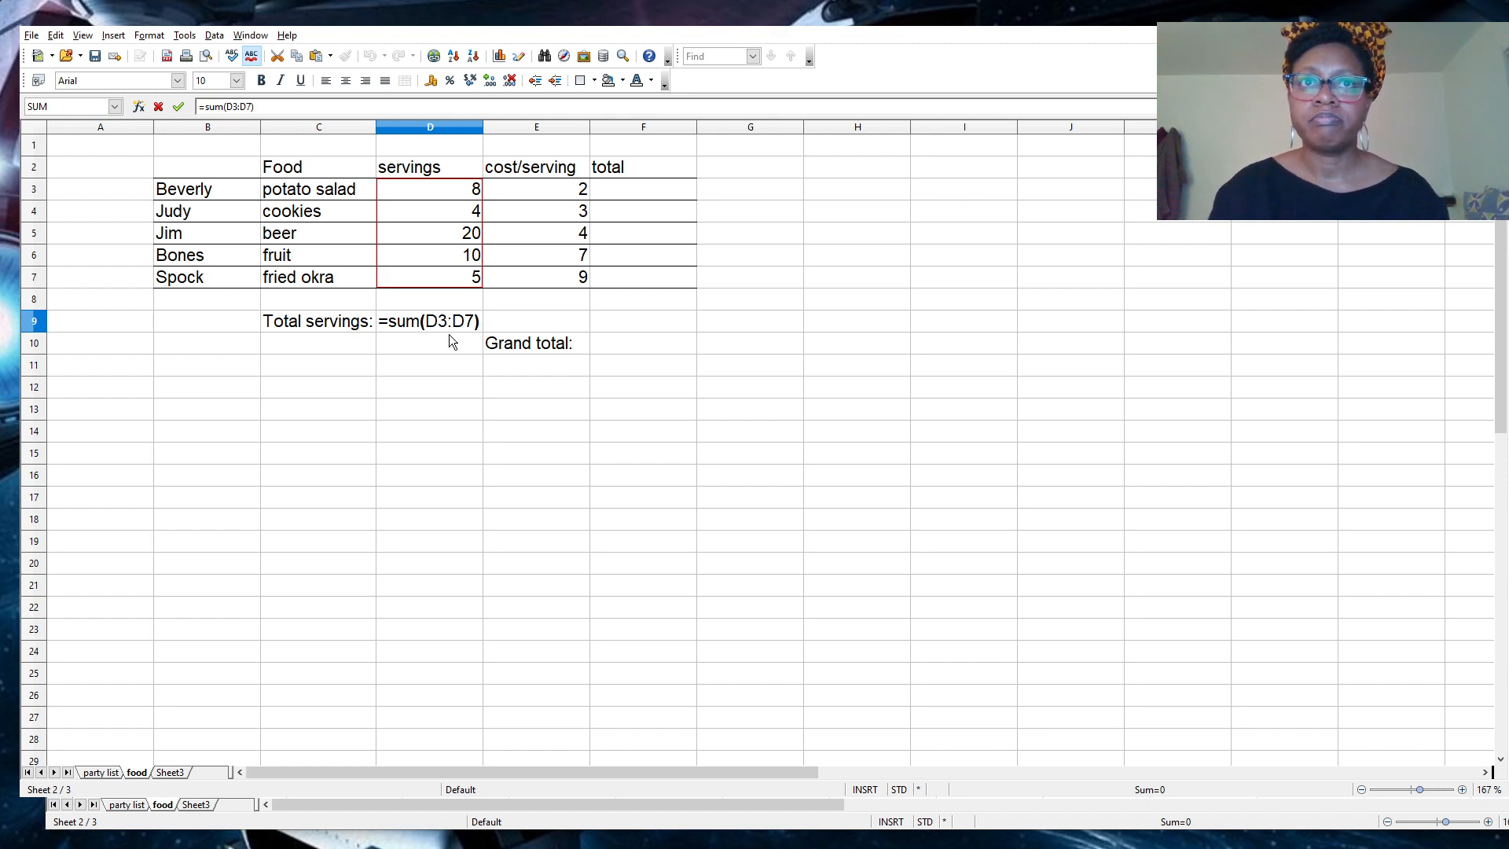
key("Return")
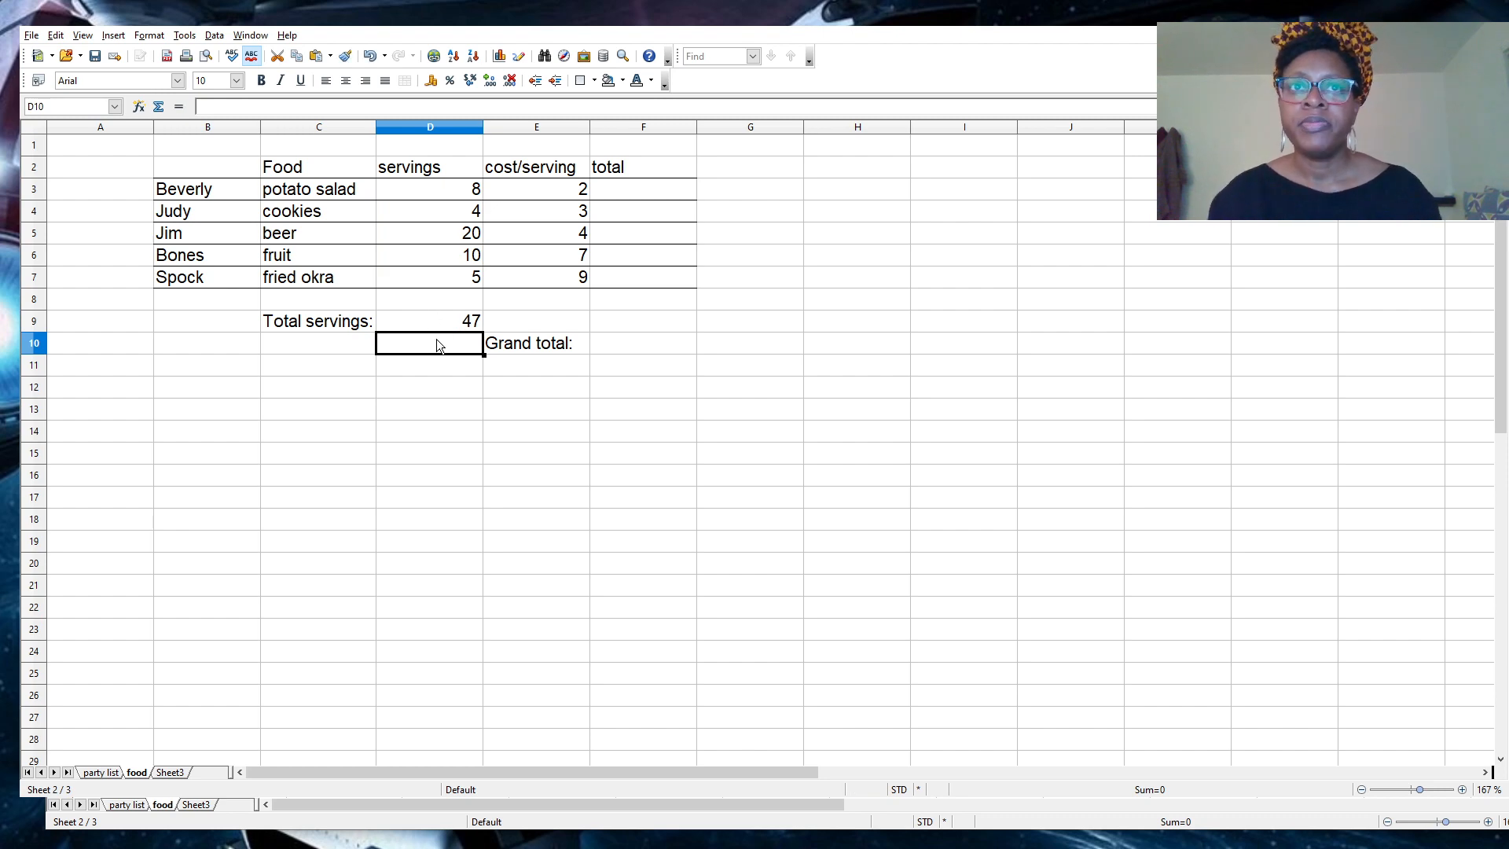
Examine the total servings row and open the formula in D9 to view its referenced range.
left_click_drag(313, 324, 440, 324)
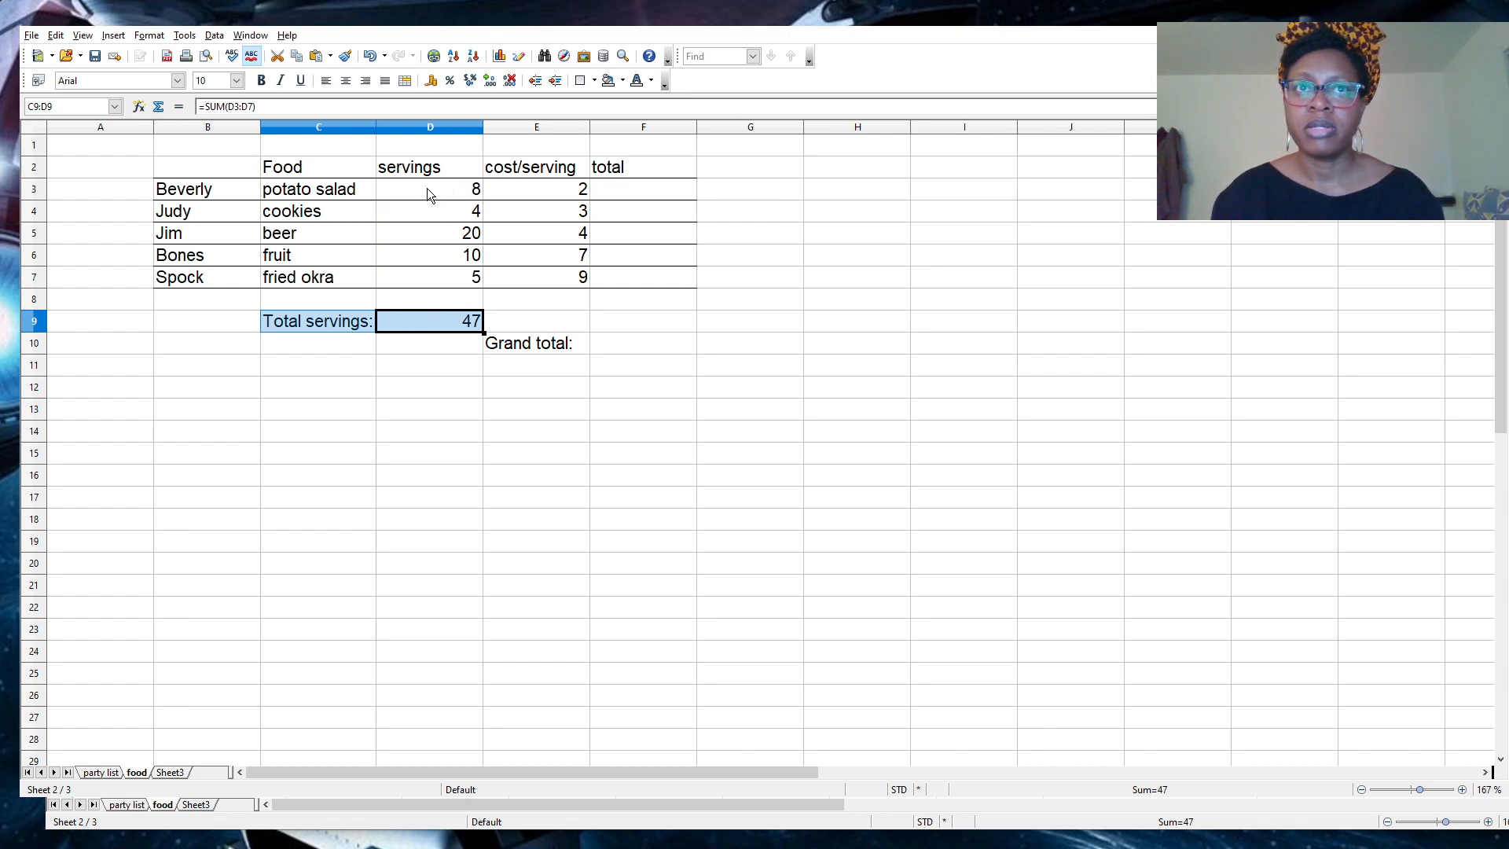
left_click(424, 297)
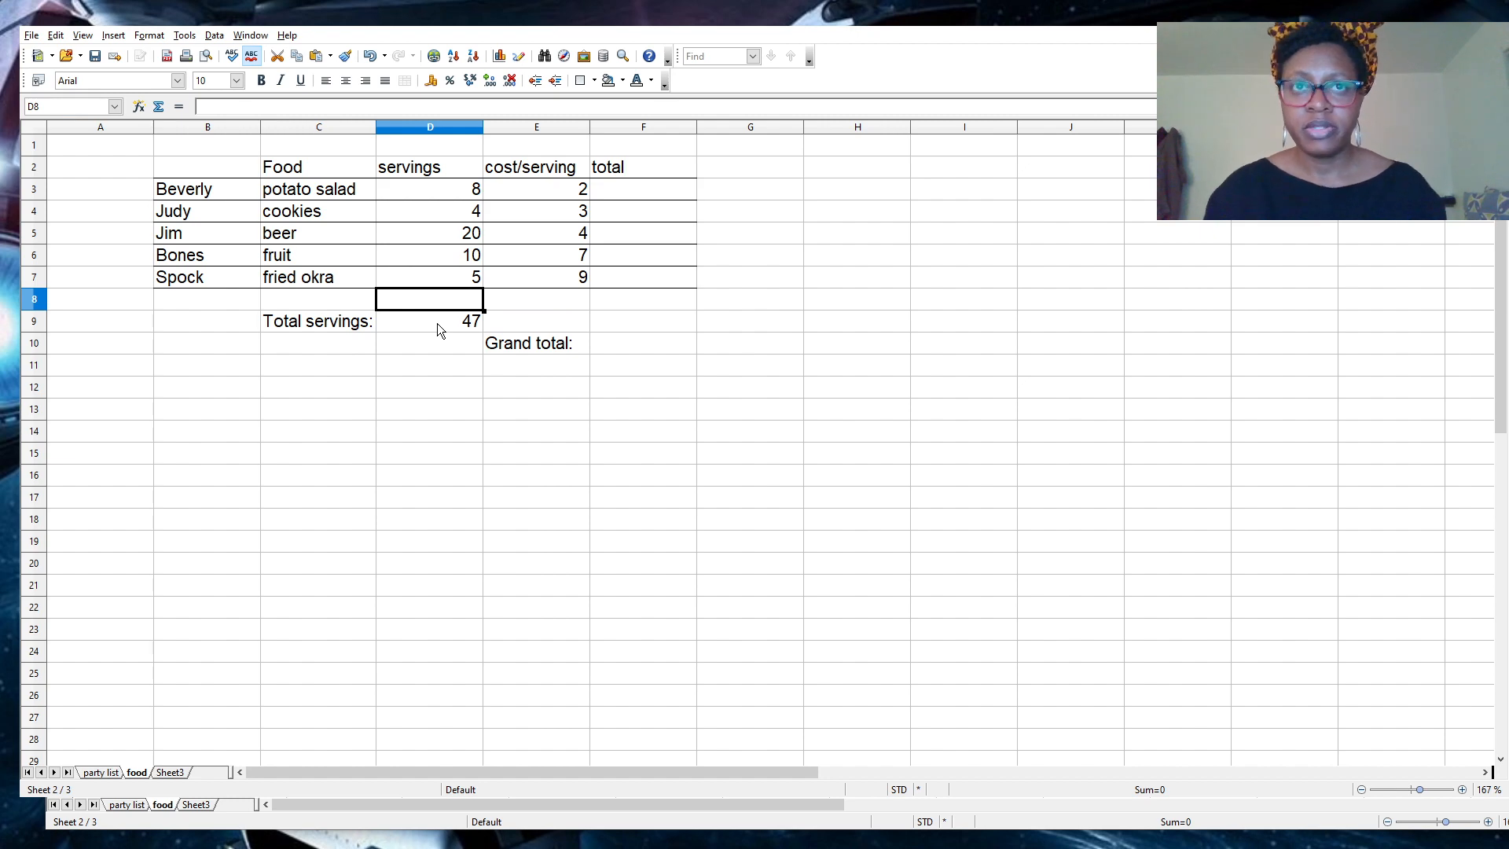
left_click(437, 323)
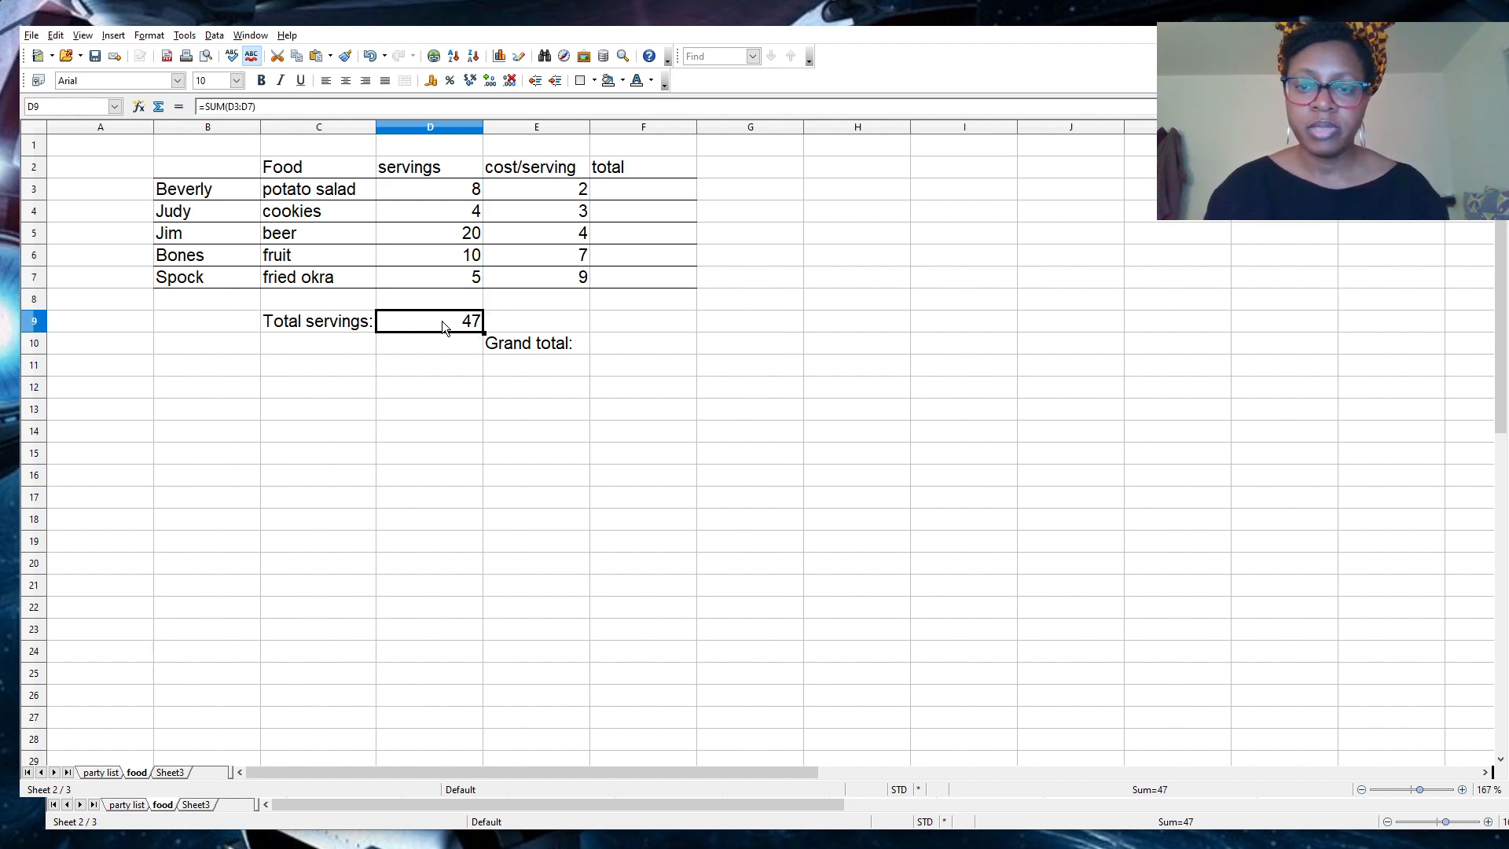
double_click(442, 321)
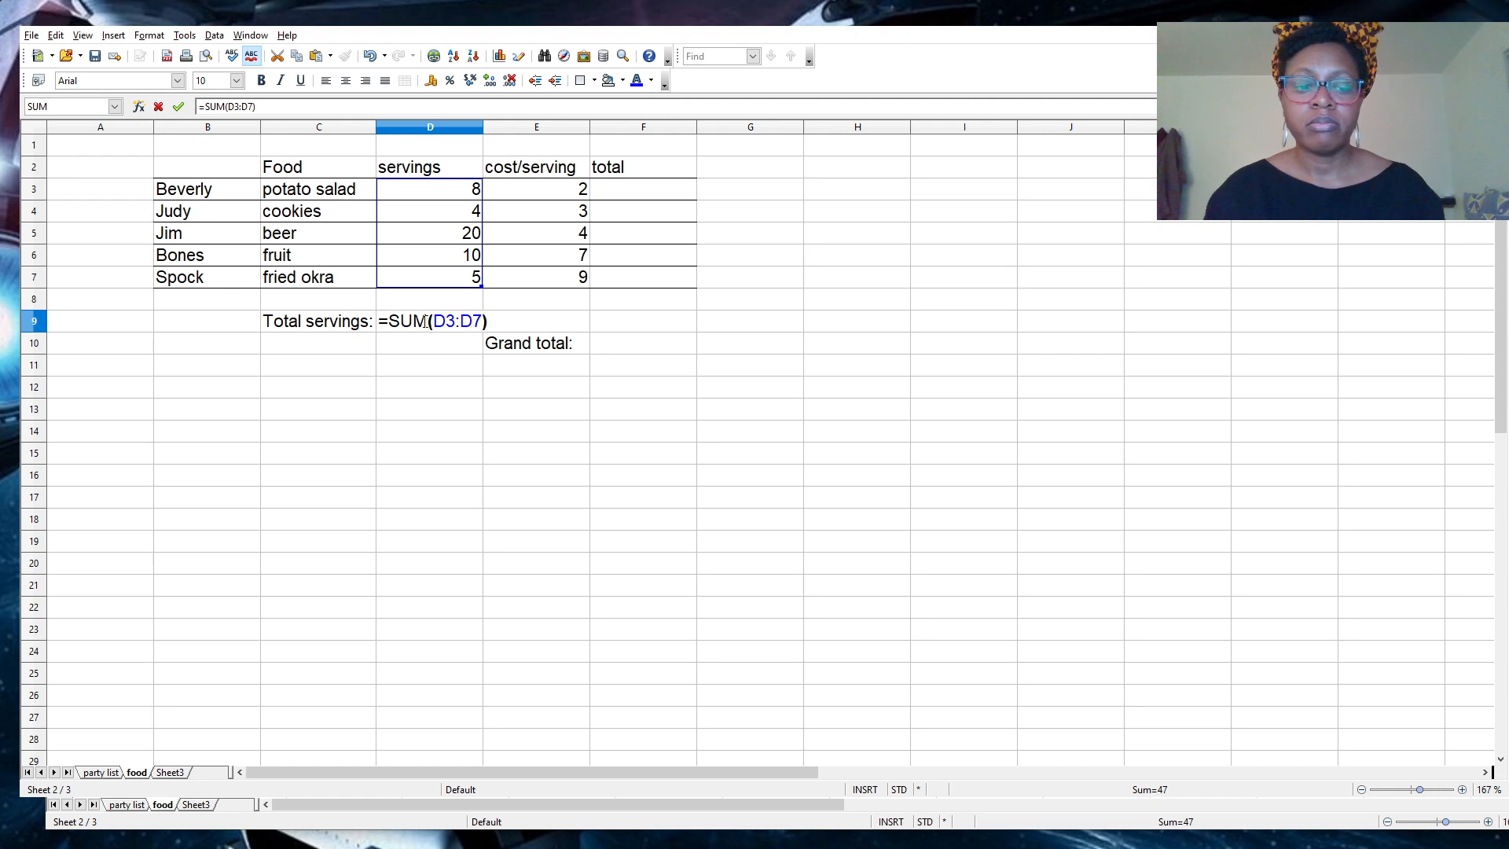
Inspect the total servings formula in D9 by highlighting its full text, leaving it as entered.
key("Escape")
left_click(437, 347)
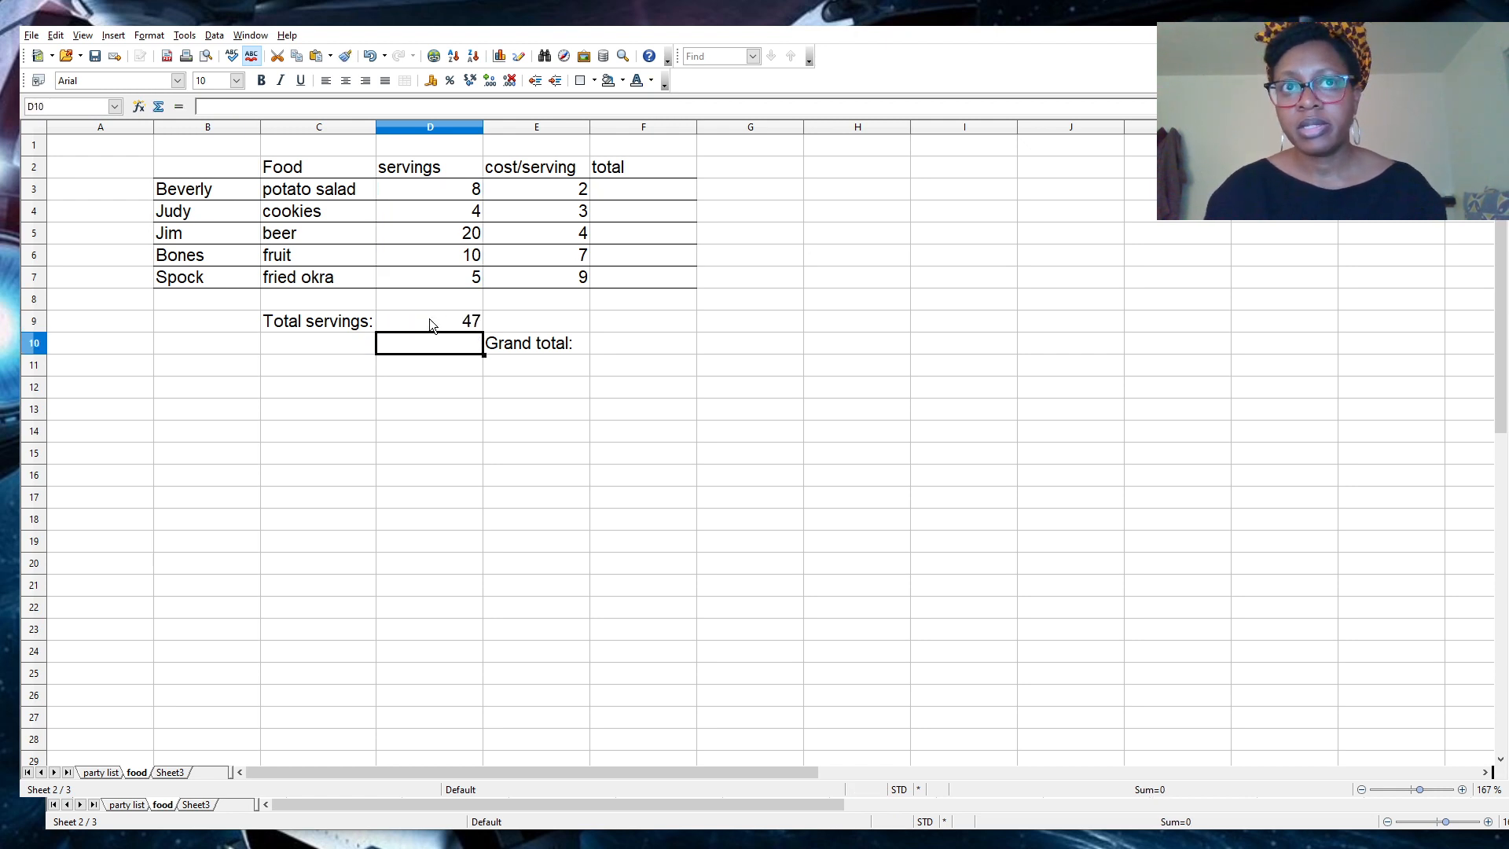
left_click(429, 319)
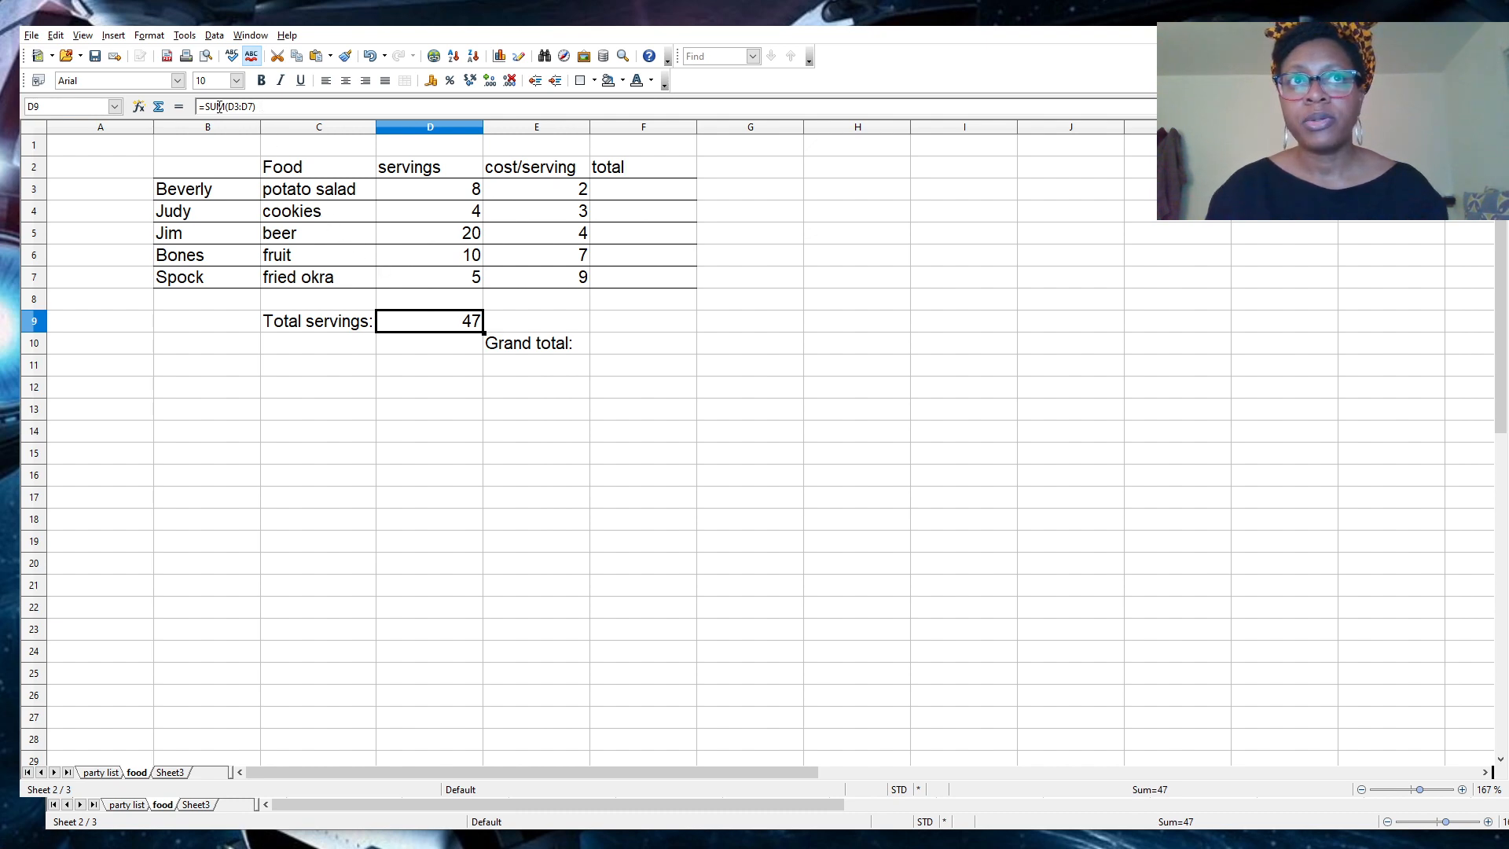
left_click_drag(260, 107, 194, 102)
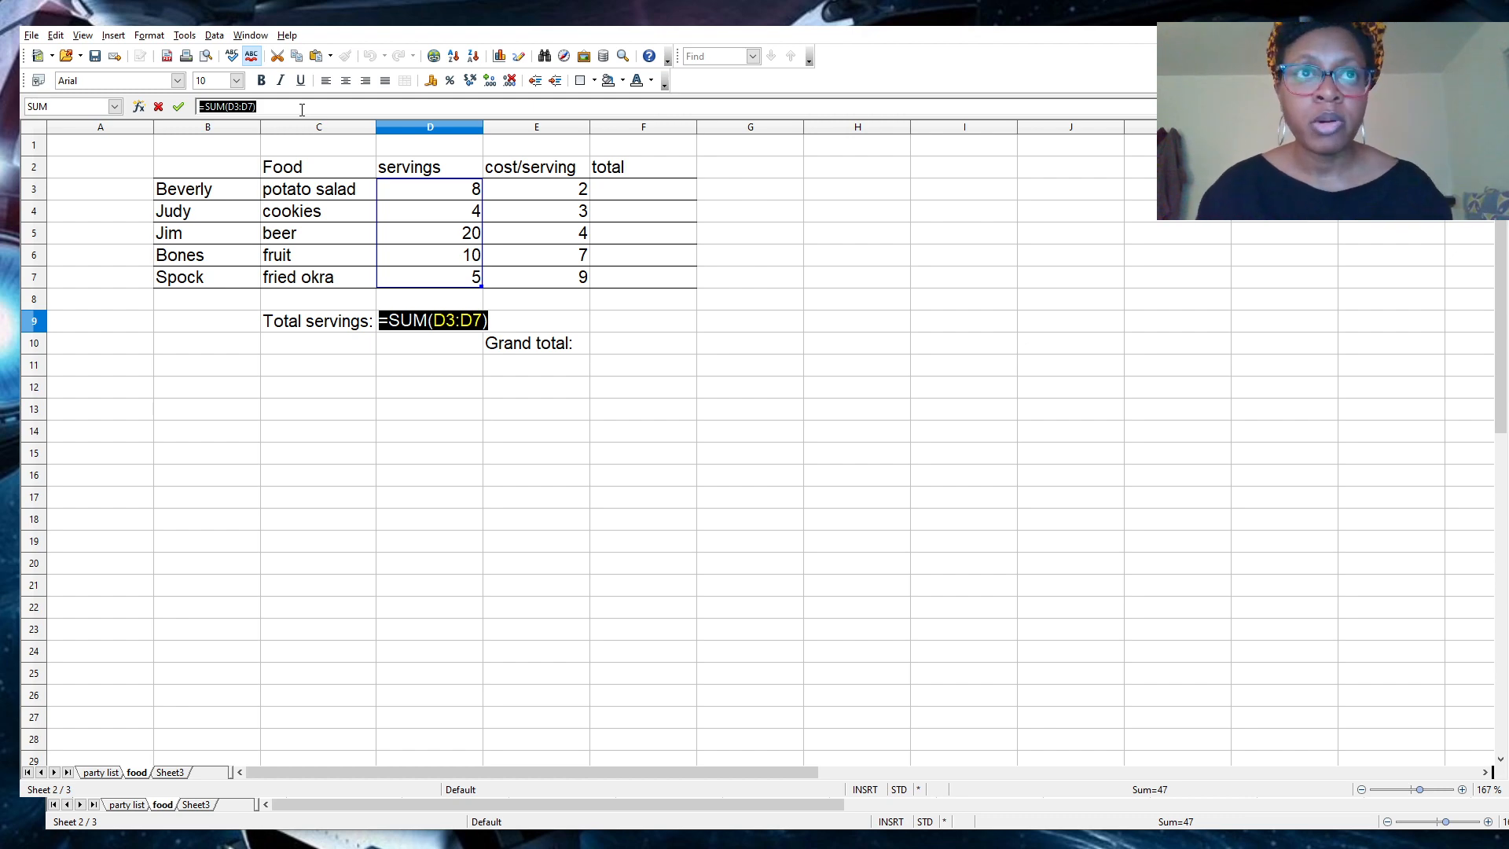
key("Return")
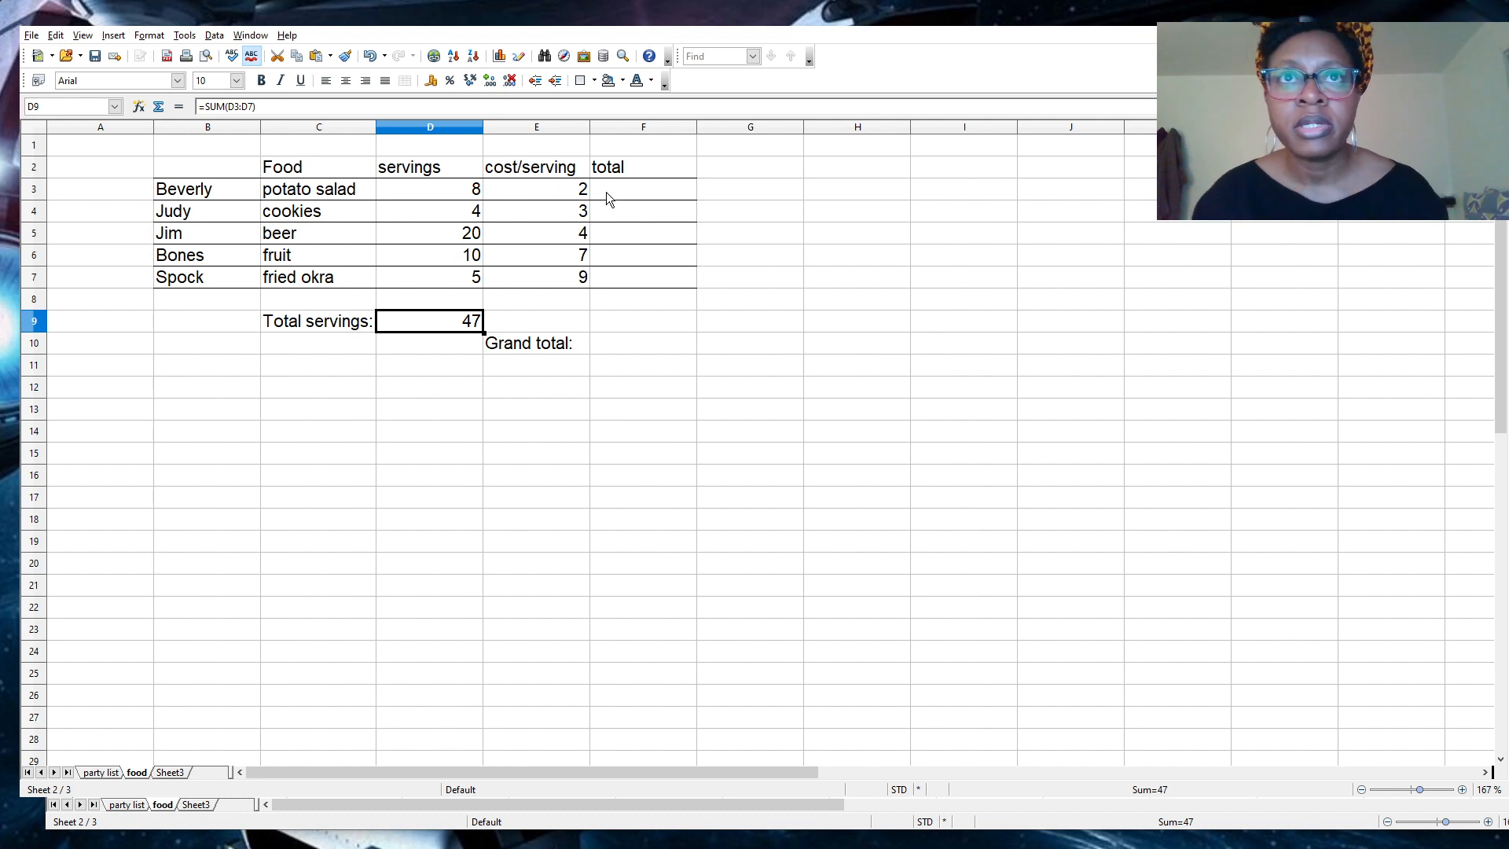
Look over the cost per serving values in E3:E7 to see how the amounts are formatted.
left_click(536, 188)
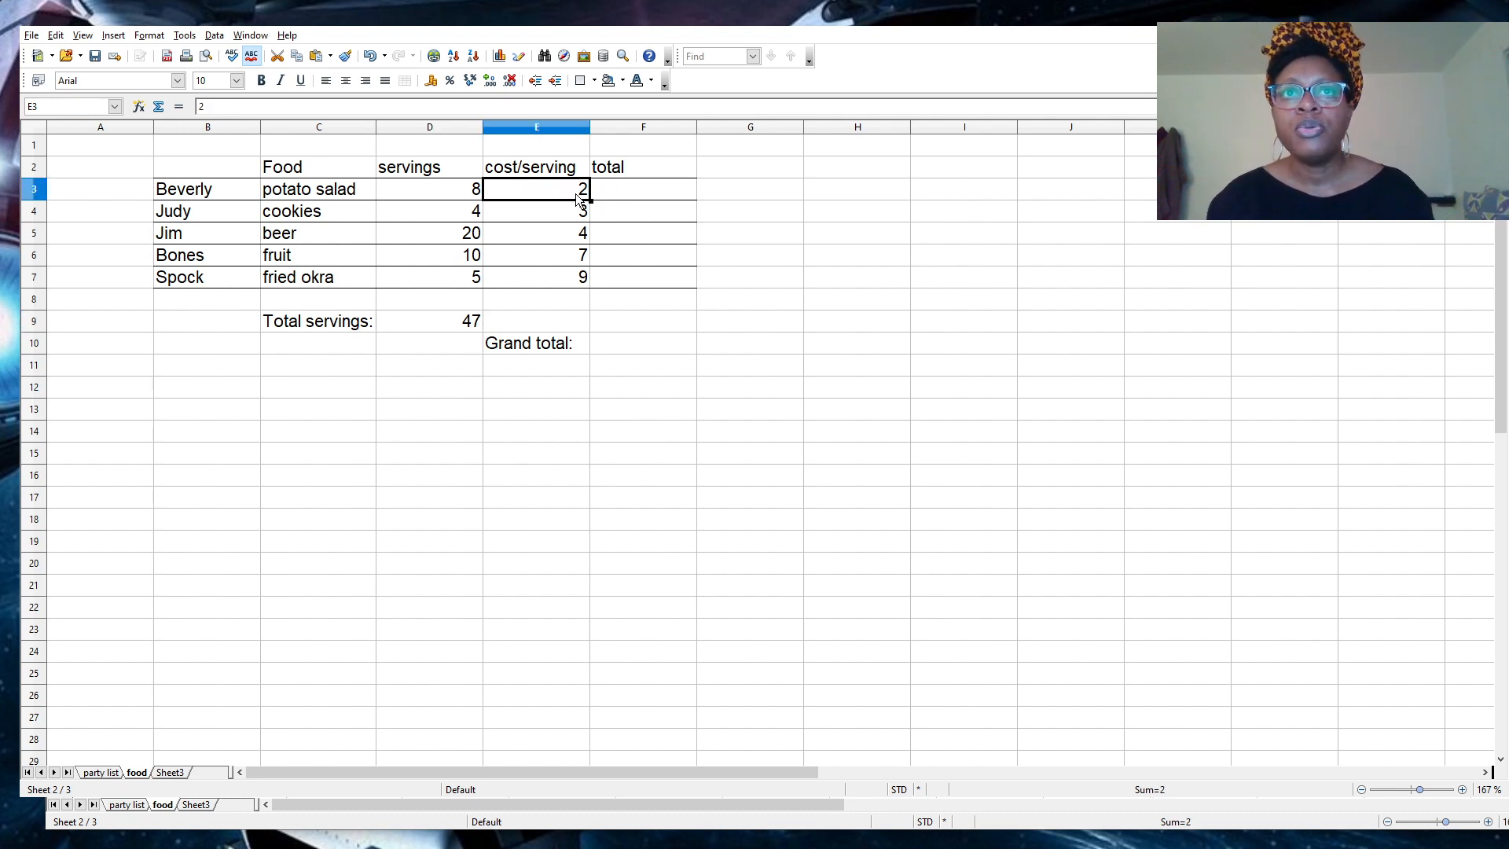
left_click(560, 219)
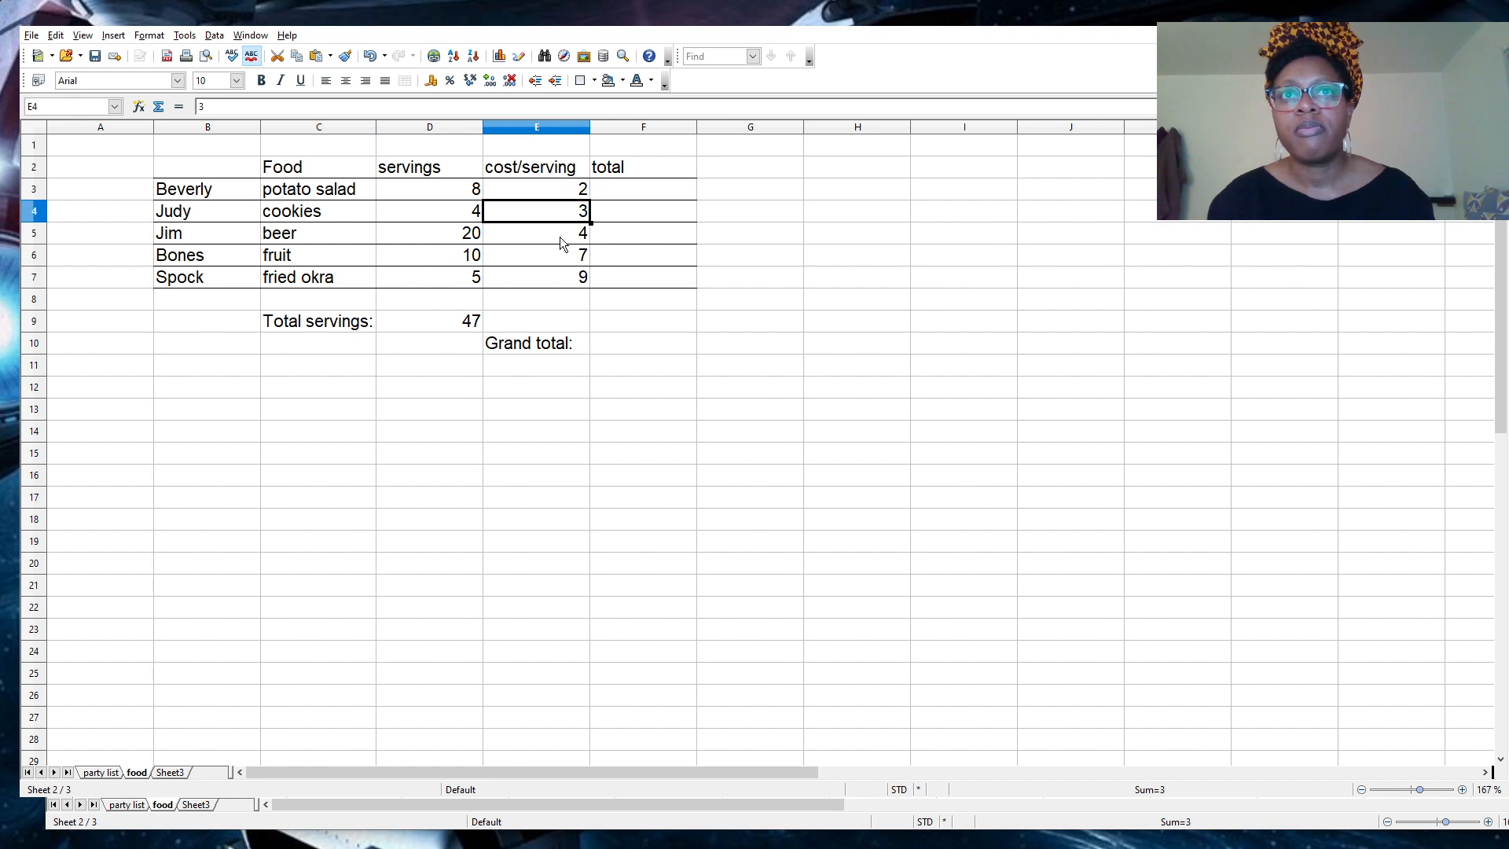
left_click(560, 237)
left_click(555, 255)
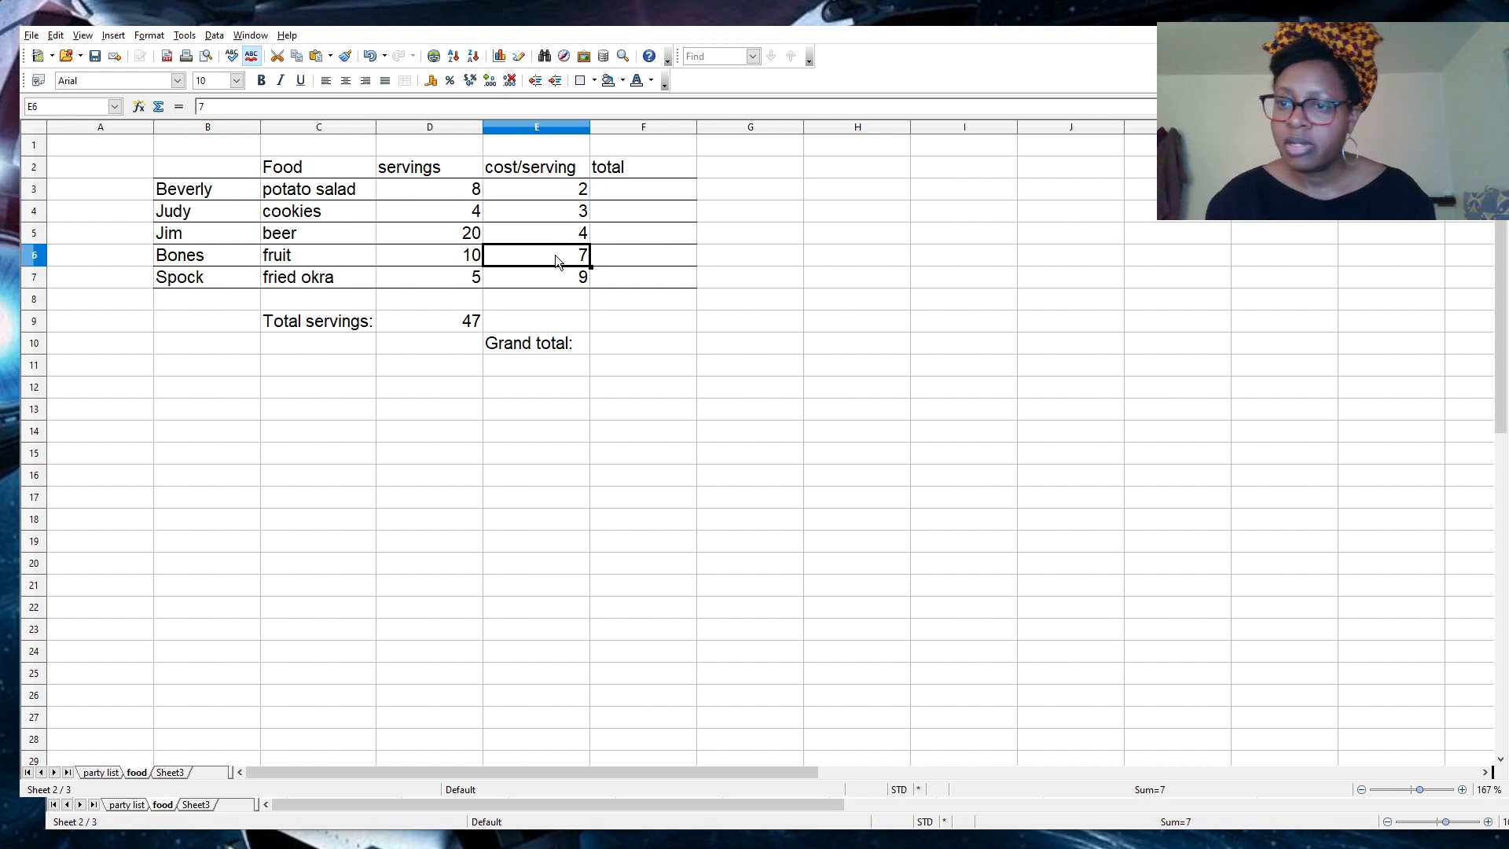
left_click(548, 191)
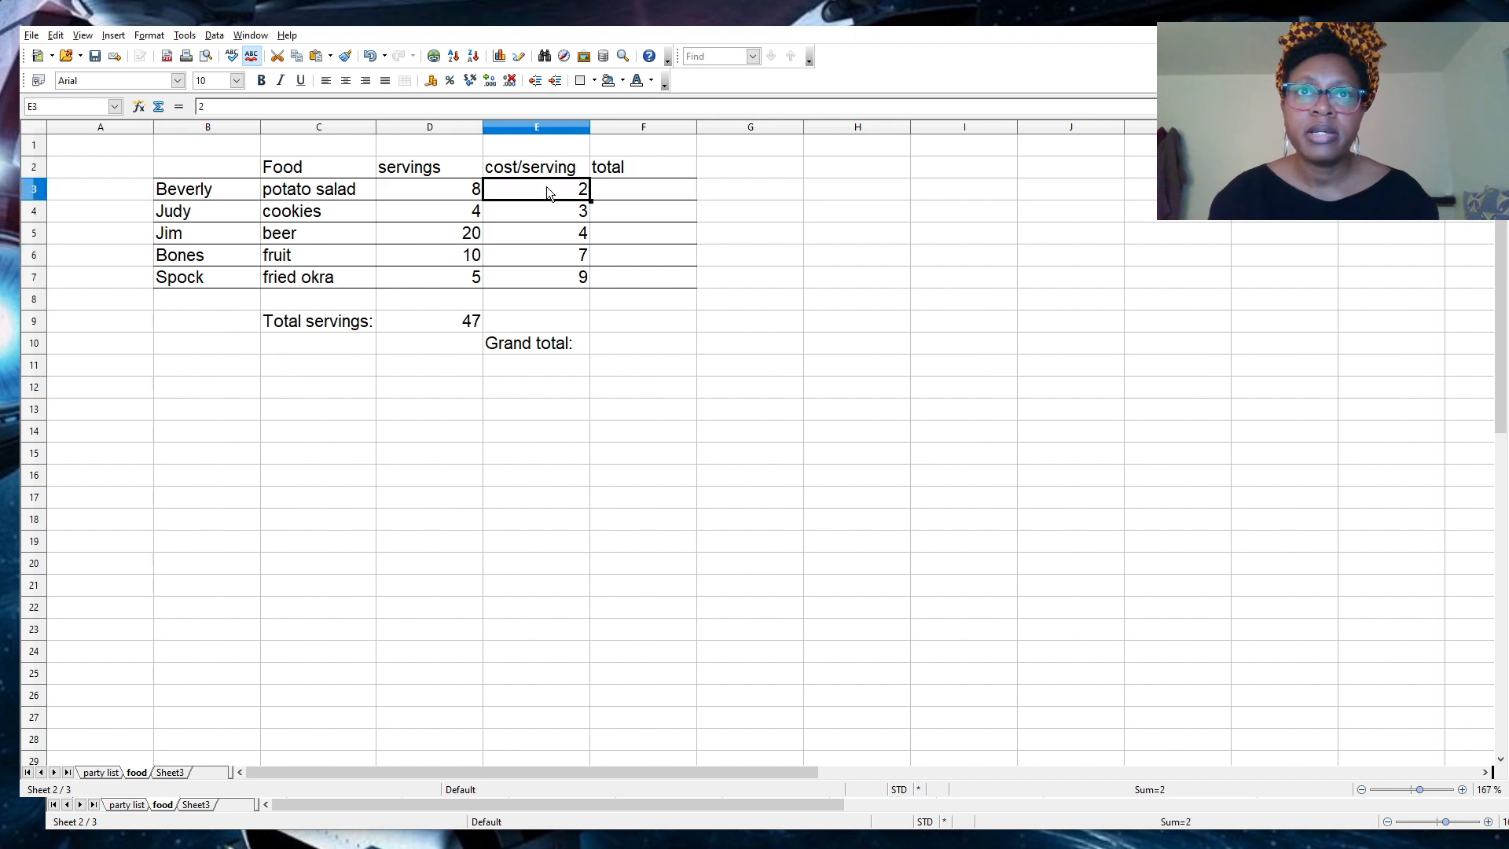
left_click_drag(548, 191, 550, 275)
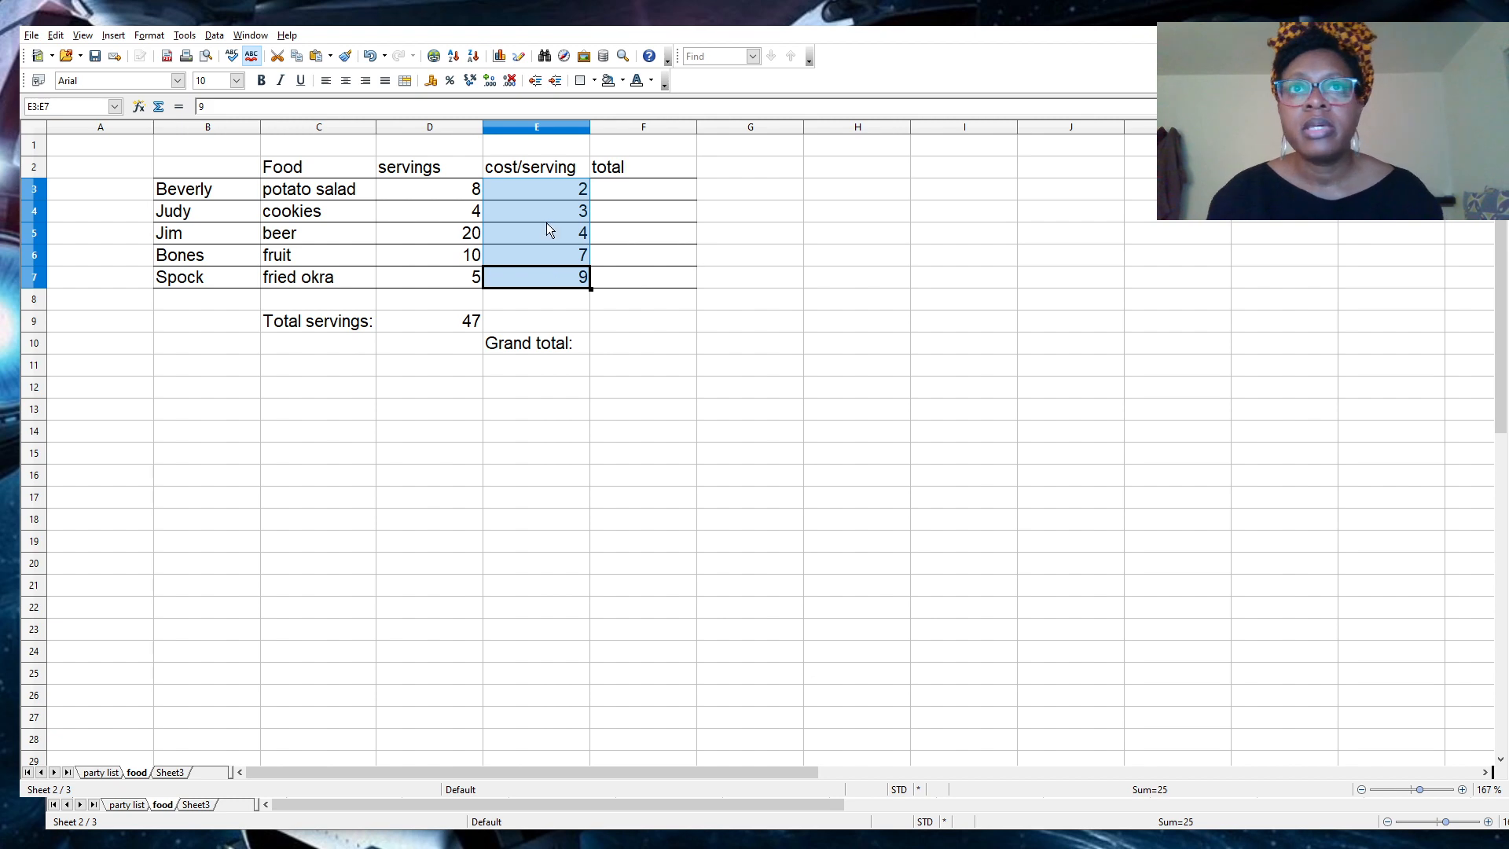
left_click(548, 219)
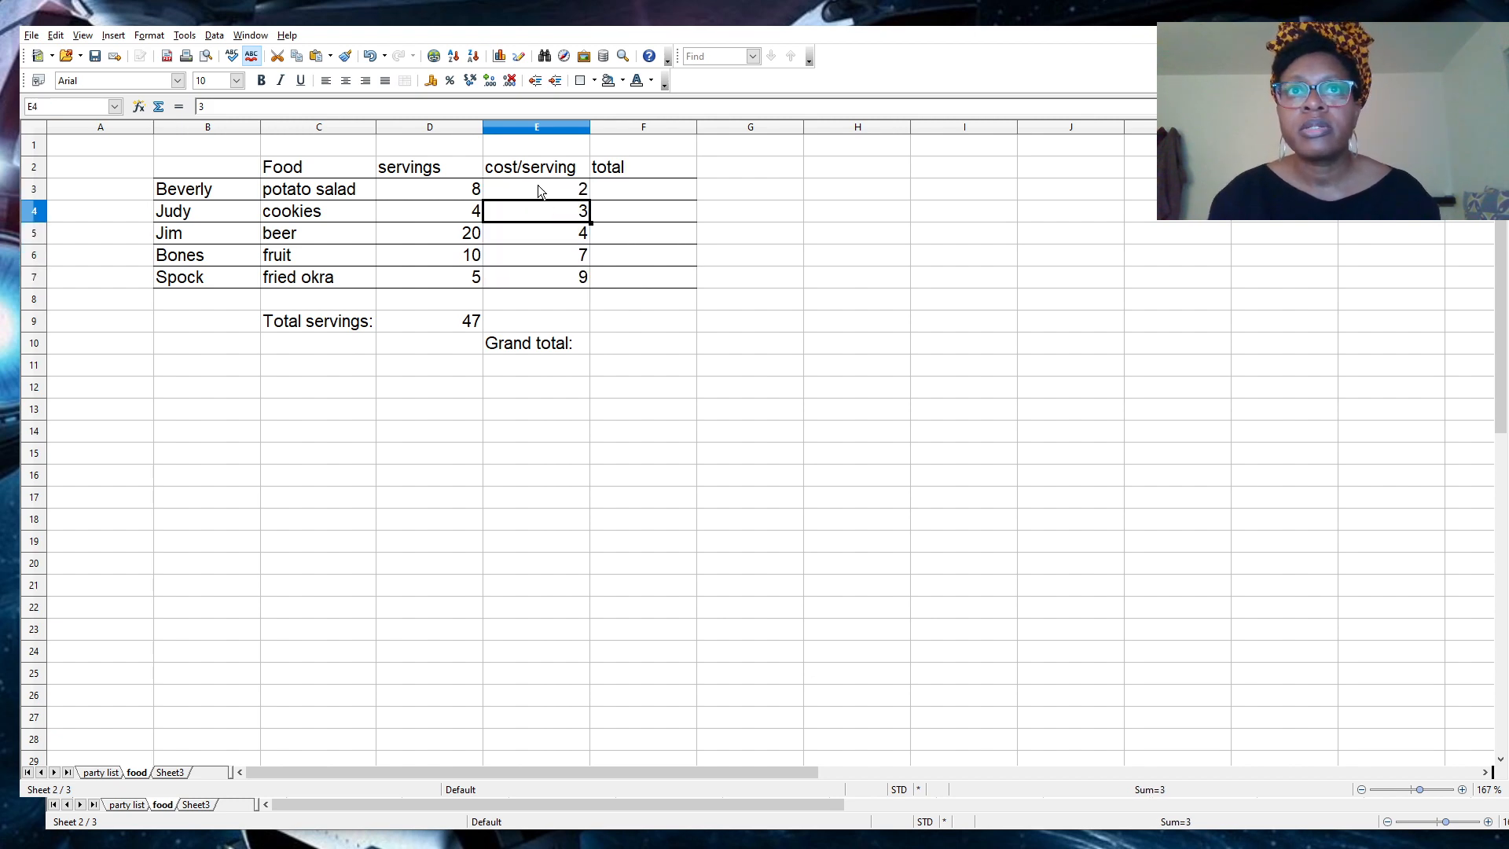
left_click(538, 186)
Format the cost/serving and total cells E3:F7 as USD currency with two decimals, using the -$1,234.00 format without red negatives.
left_click_drag(560, 198, 650, 287)
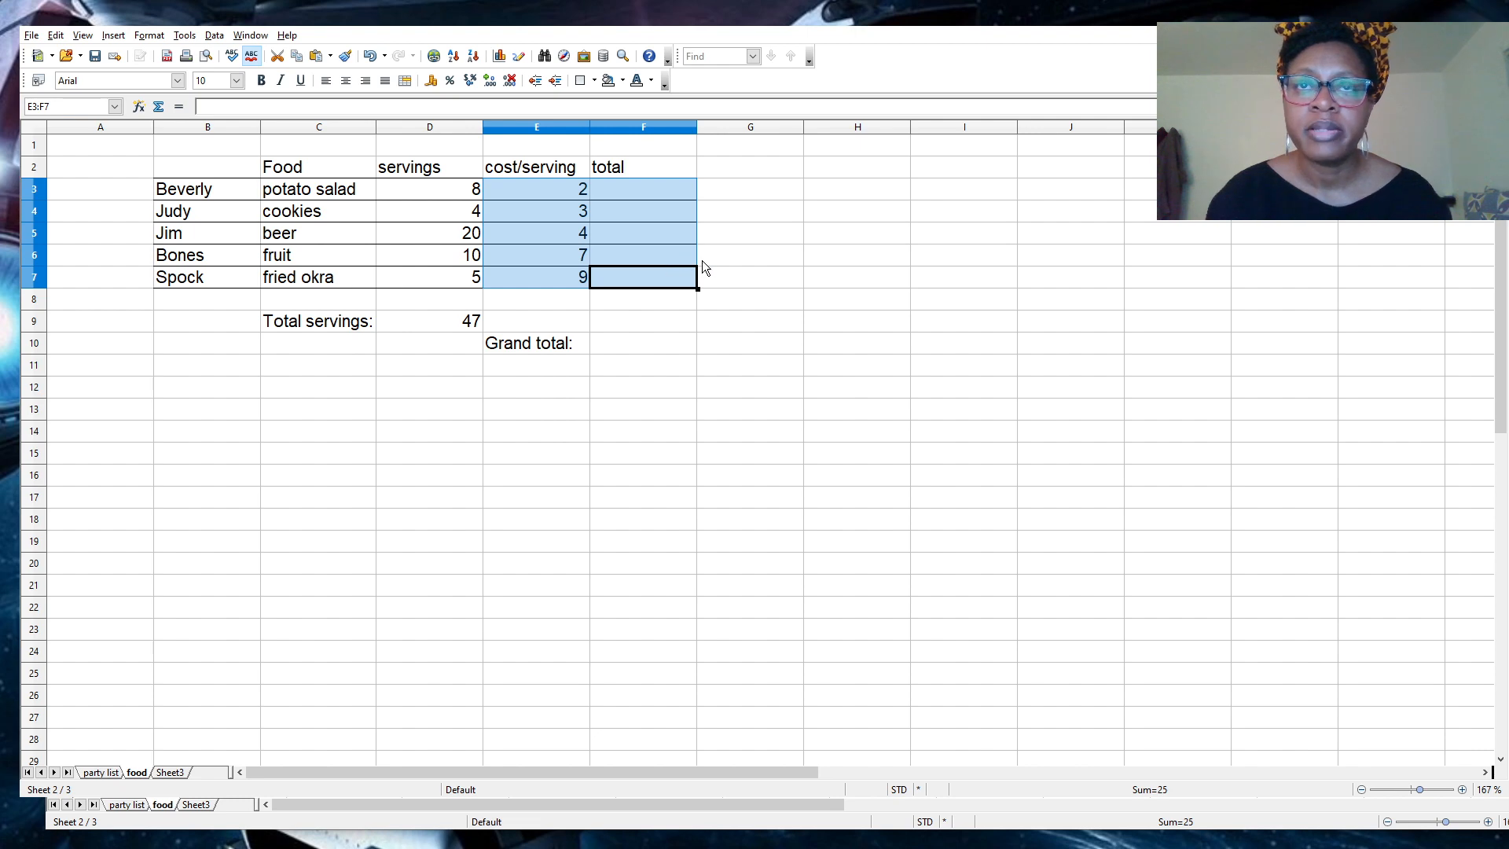
key("ctrl+1")
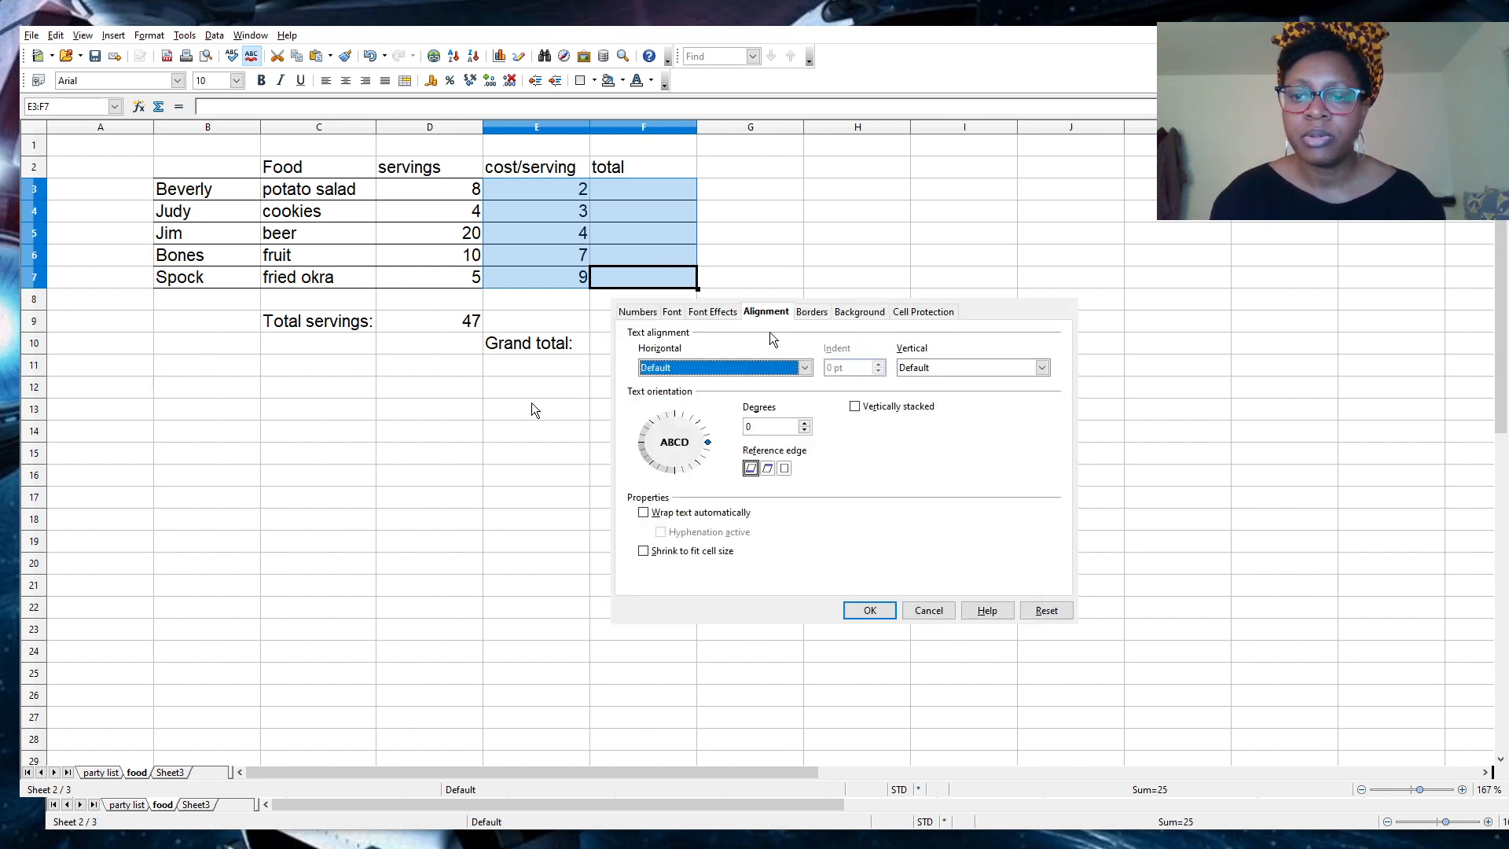
left_click(650, 313)
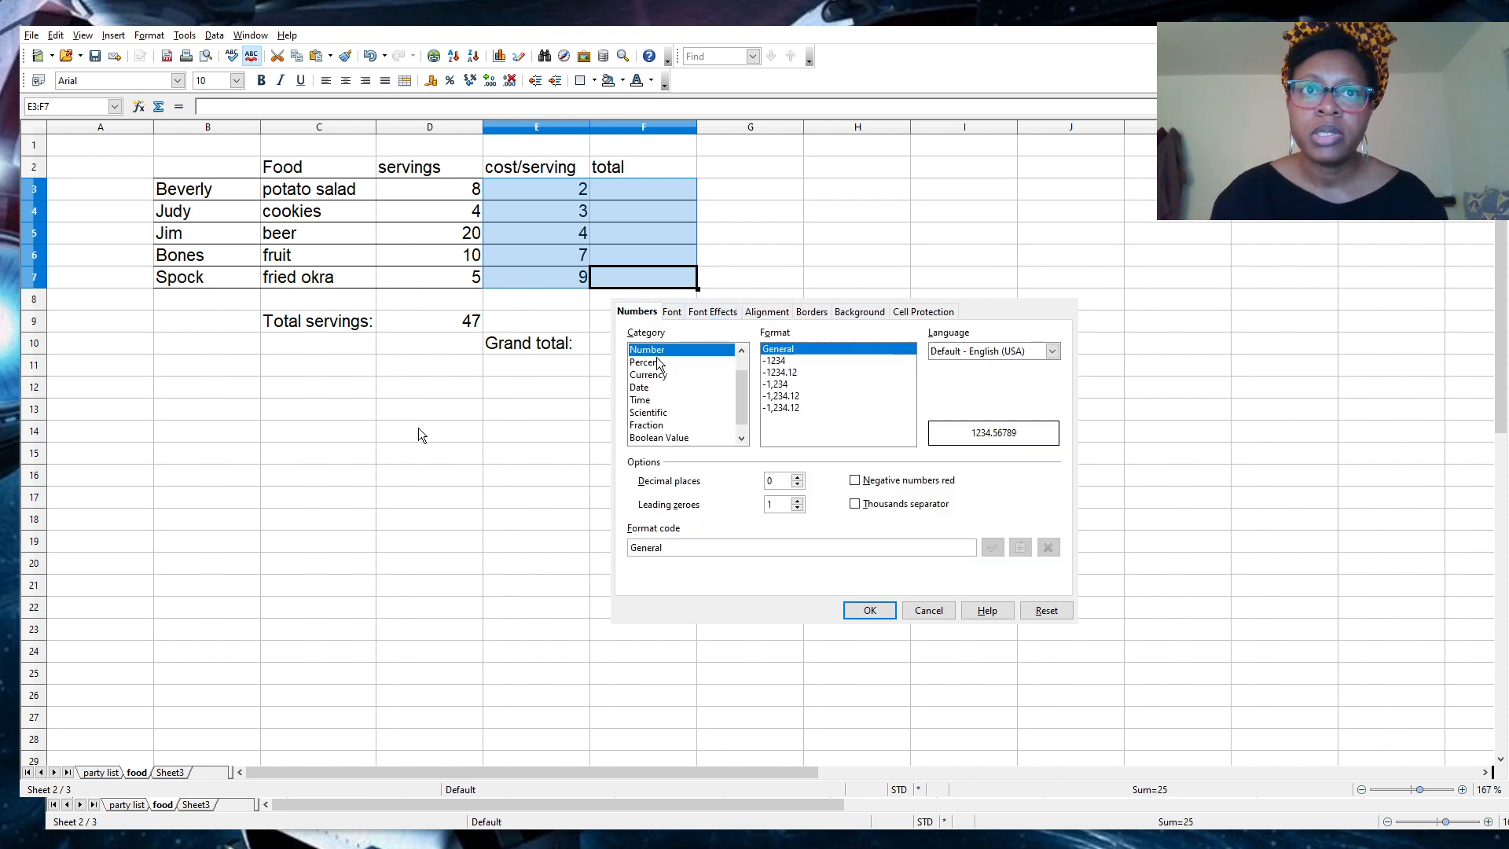
left_click(664, 377)
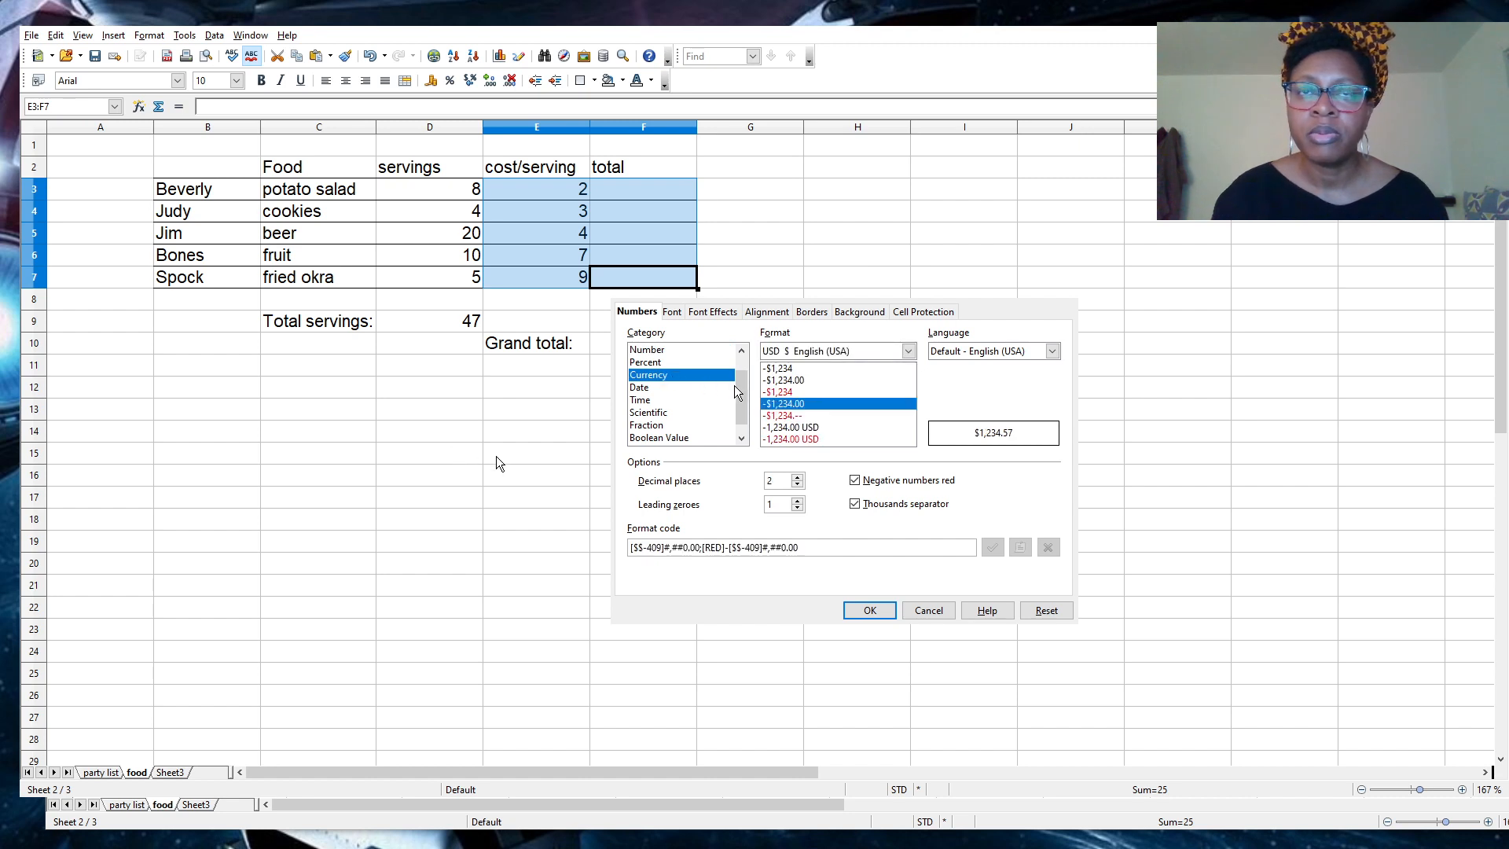
left_click(811, 381)
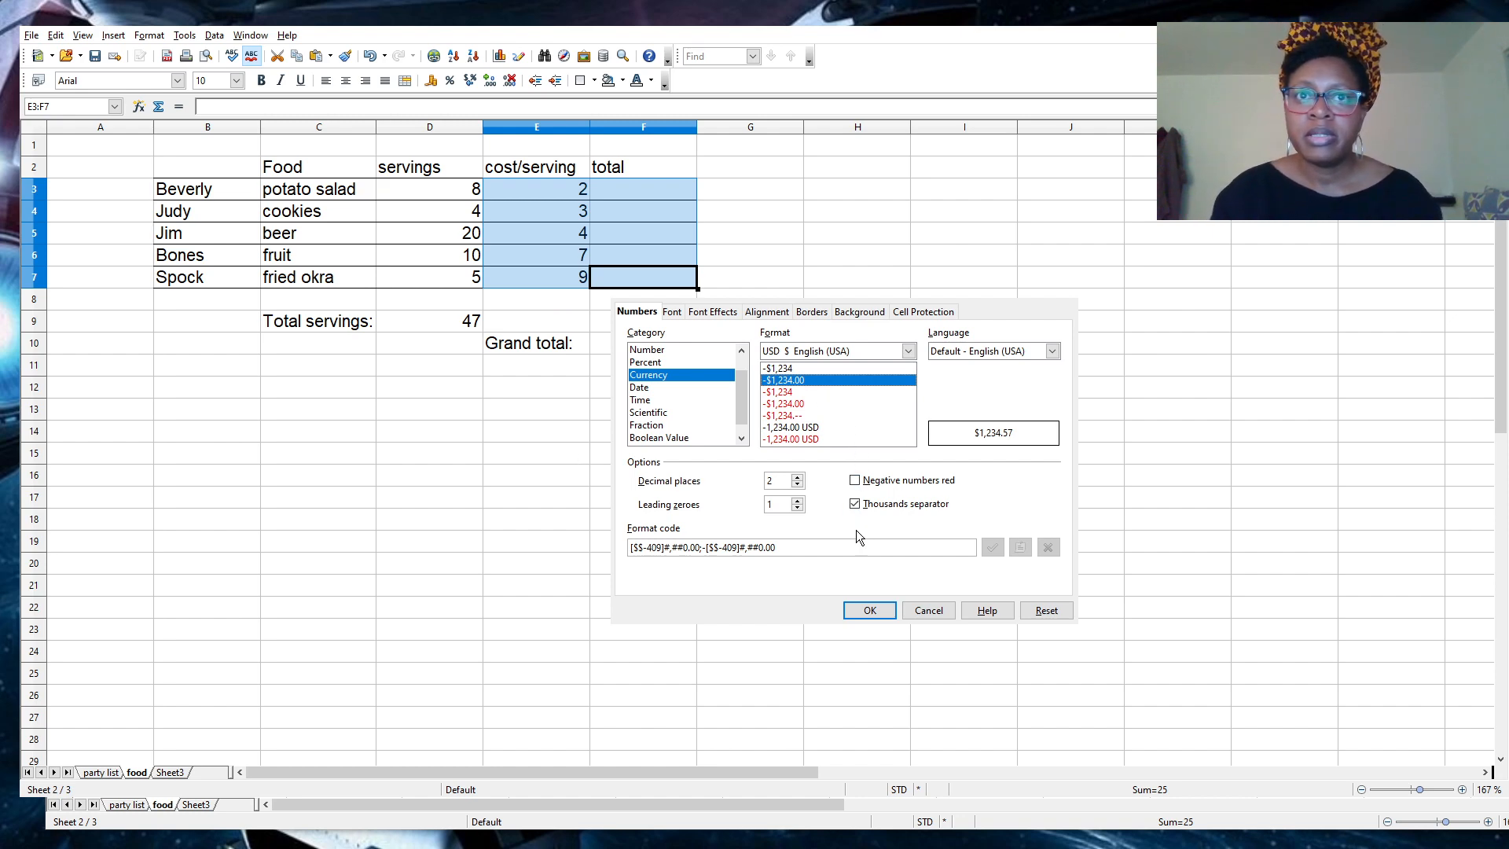
left_click(868, 611)
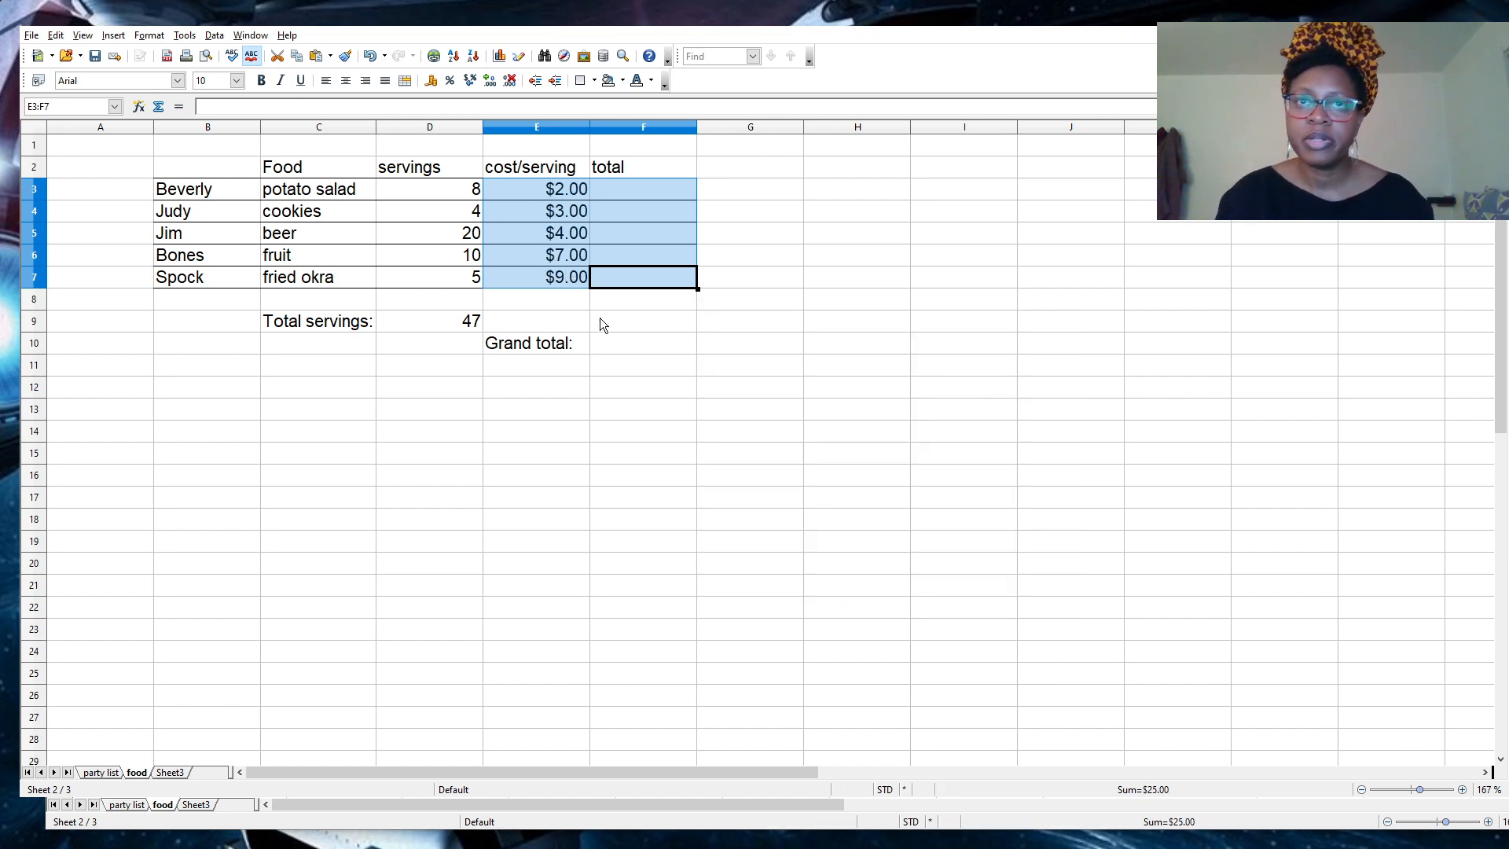
Change the column heading in F2 to "total cost".
left_click(615, 196)
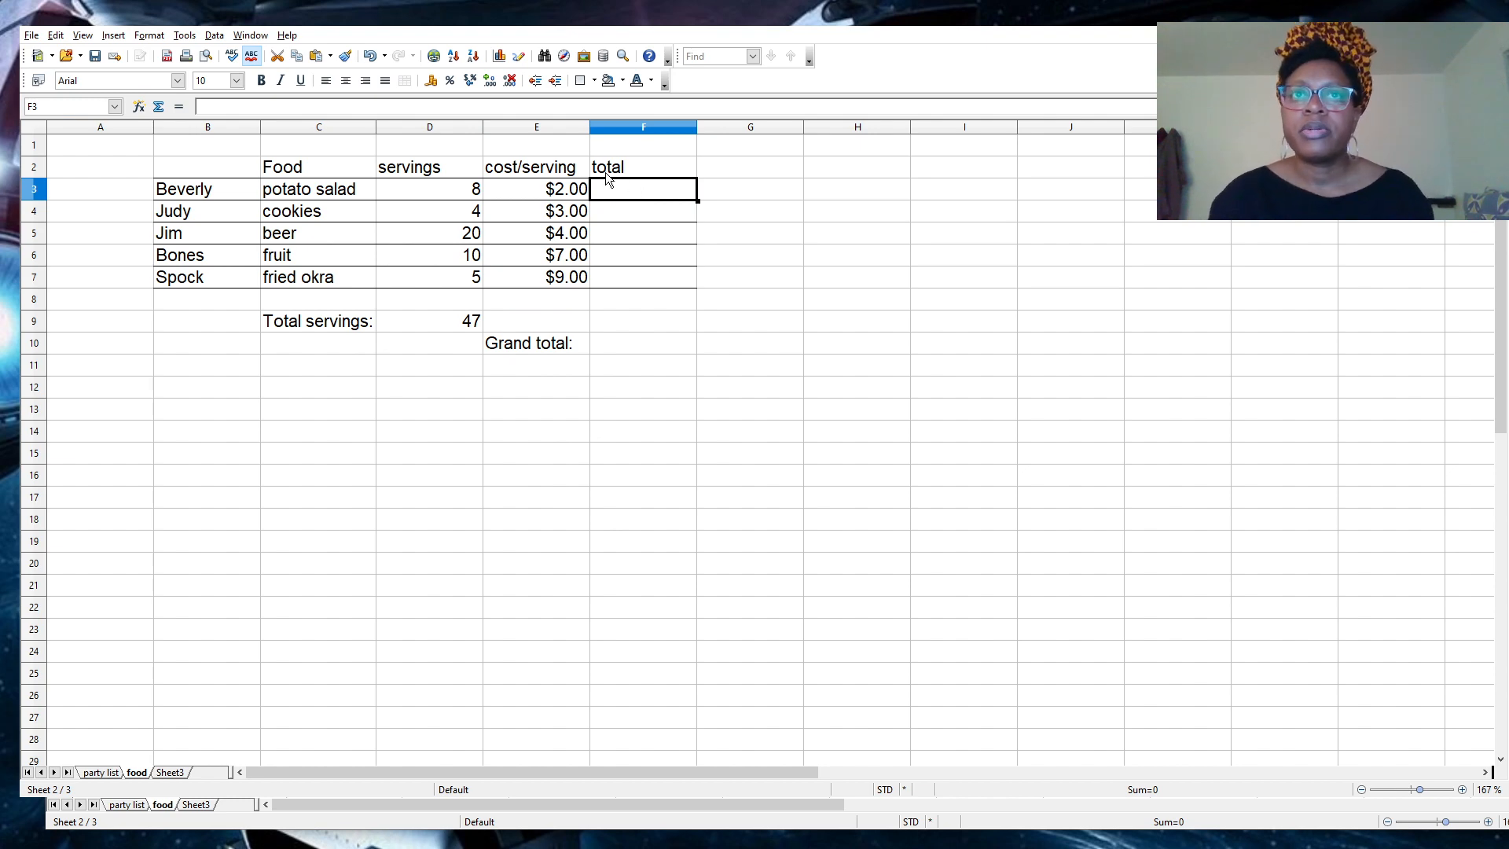
left_click(647, 166)
double_click(647, 167)
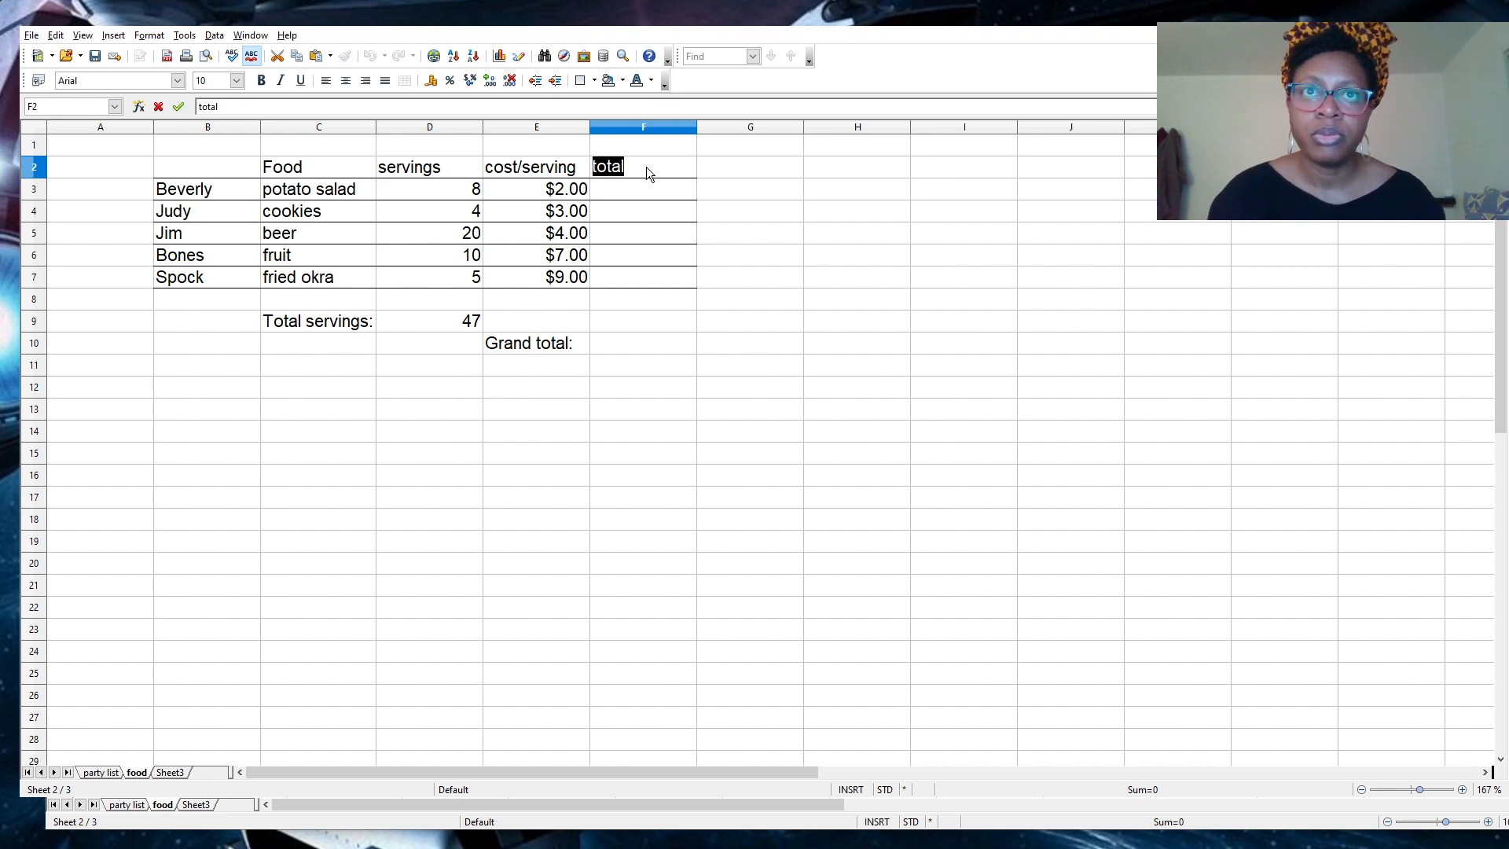
left_click(646, 166)
type("cost")
key("Return")
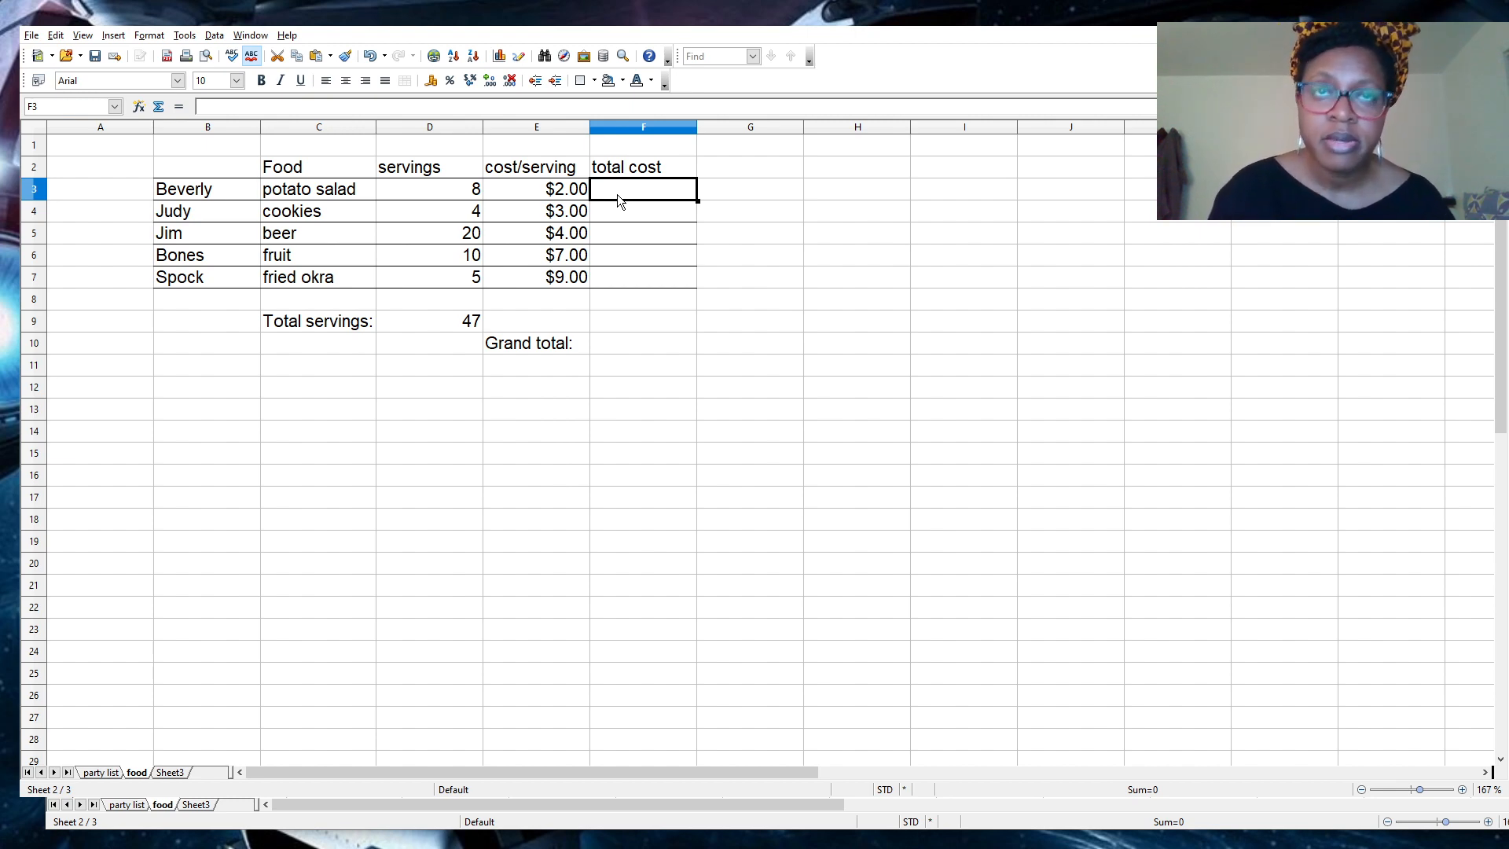
Enter the formula =D3*E3 in F3 to multiply the potato salad's servings by its cost per serving.
type("=")
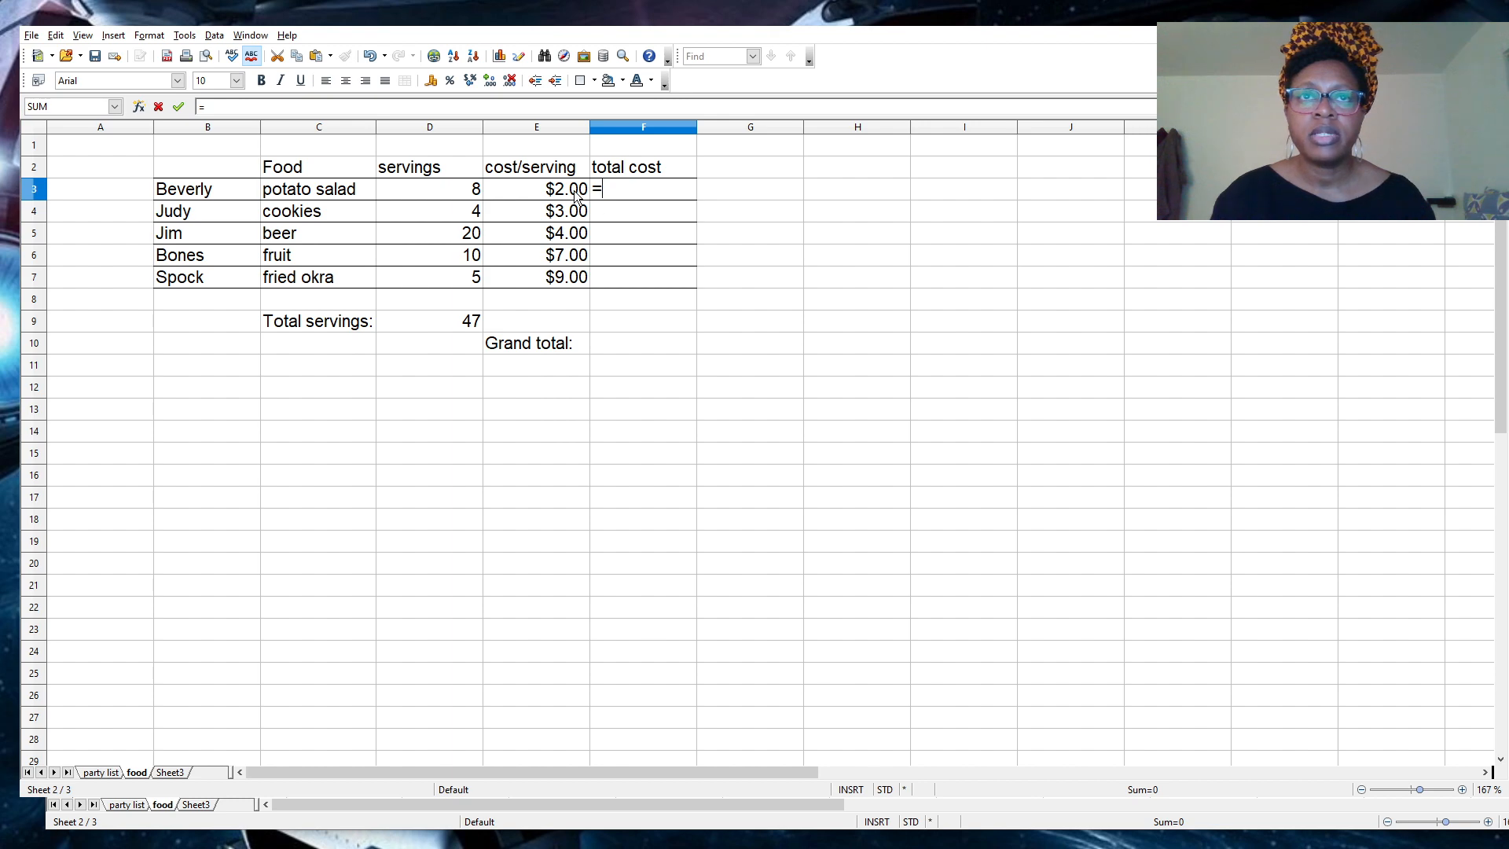
left_click(428, 189)
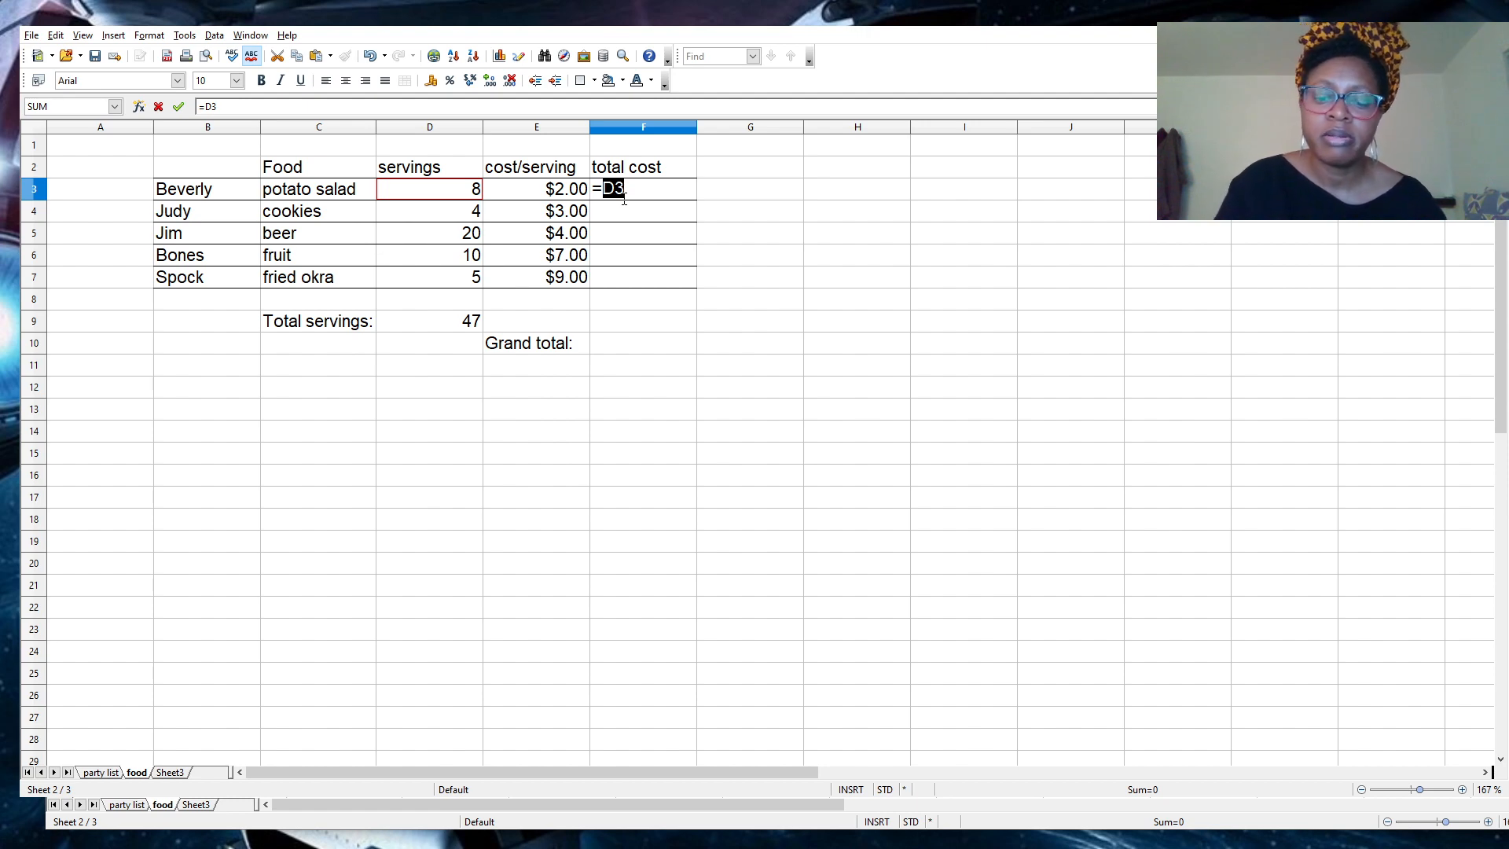
type("*")
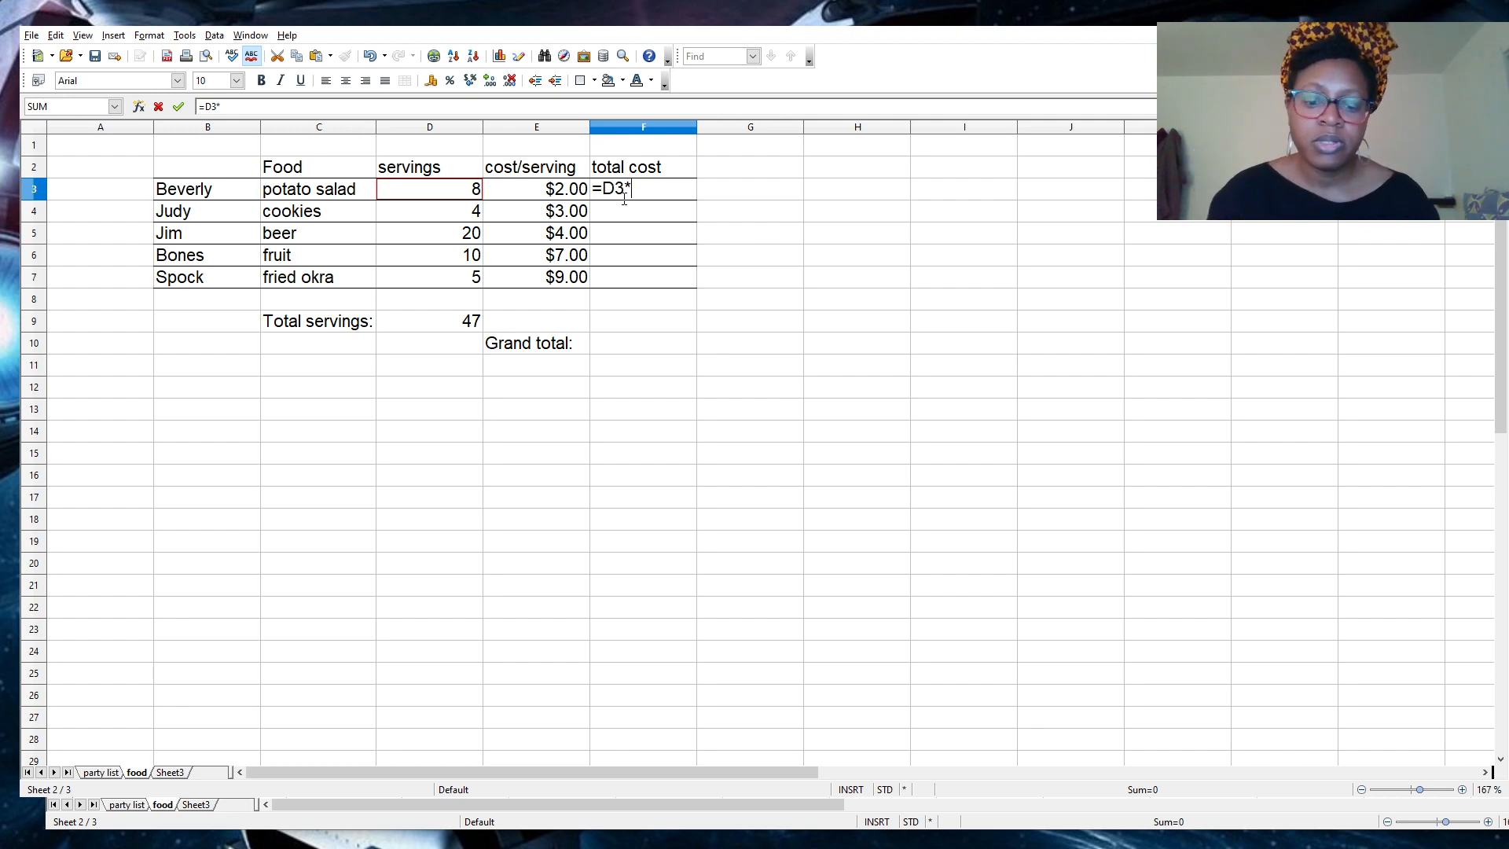
left_click(570, 196)
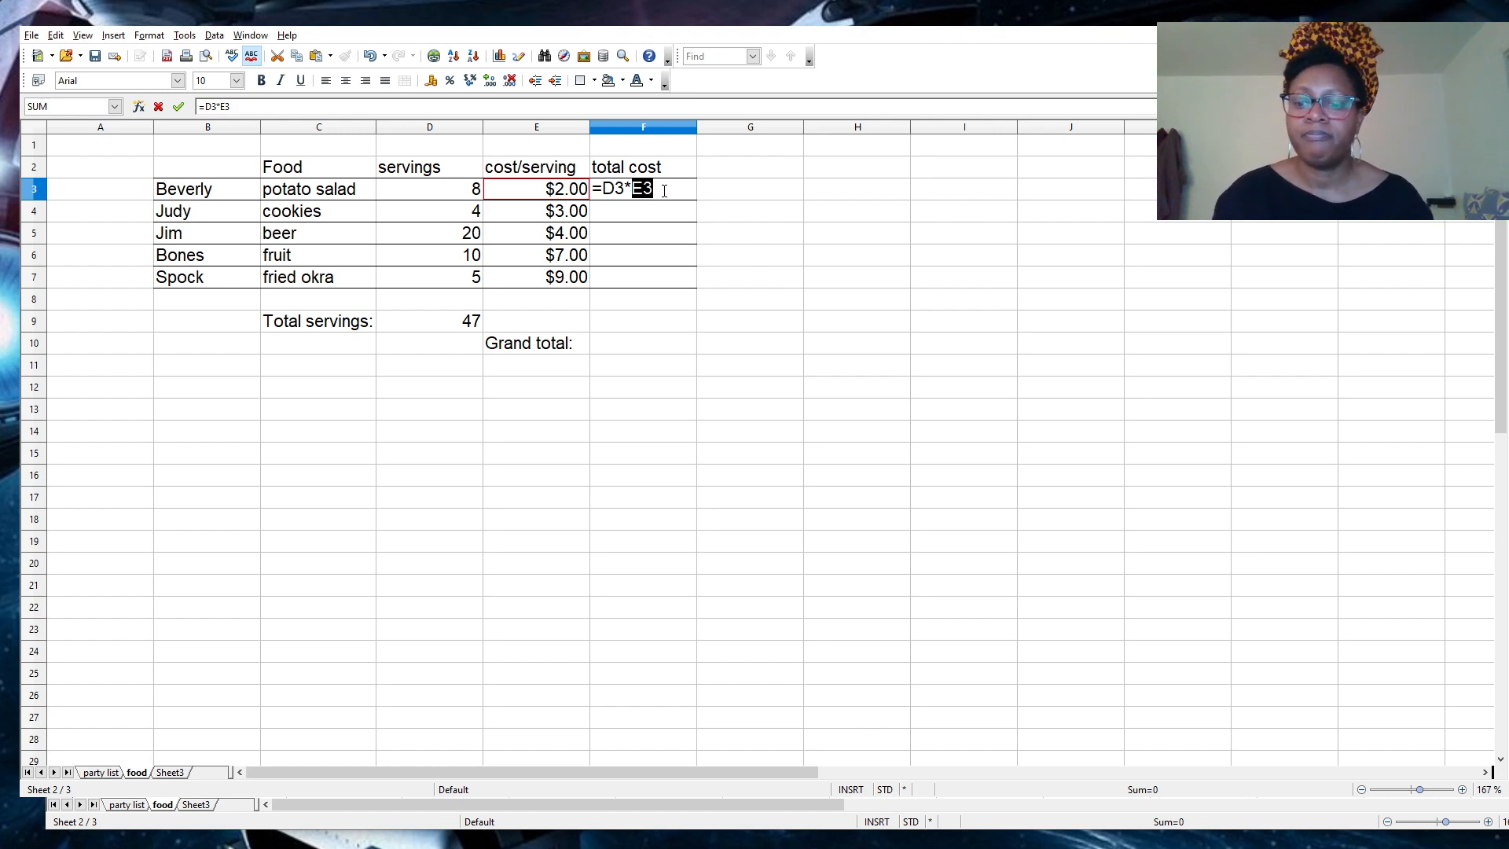
key("Return")
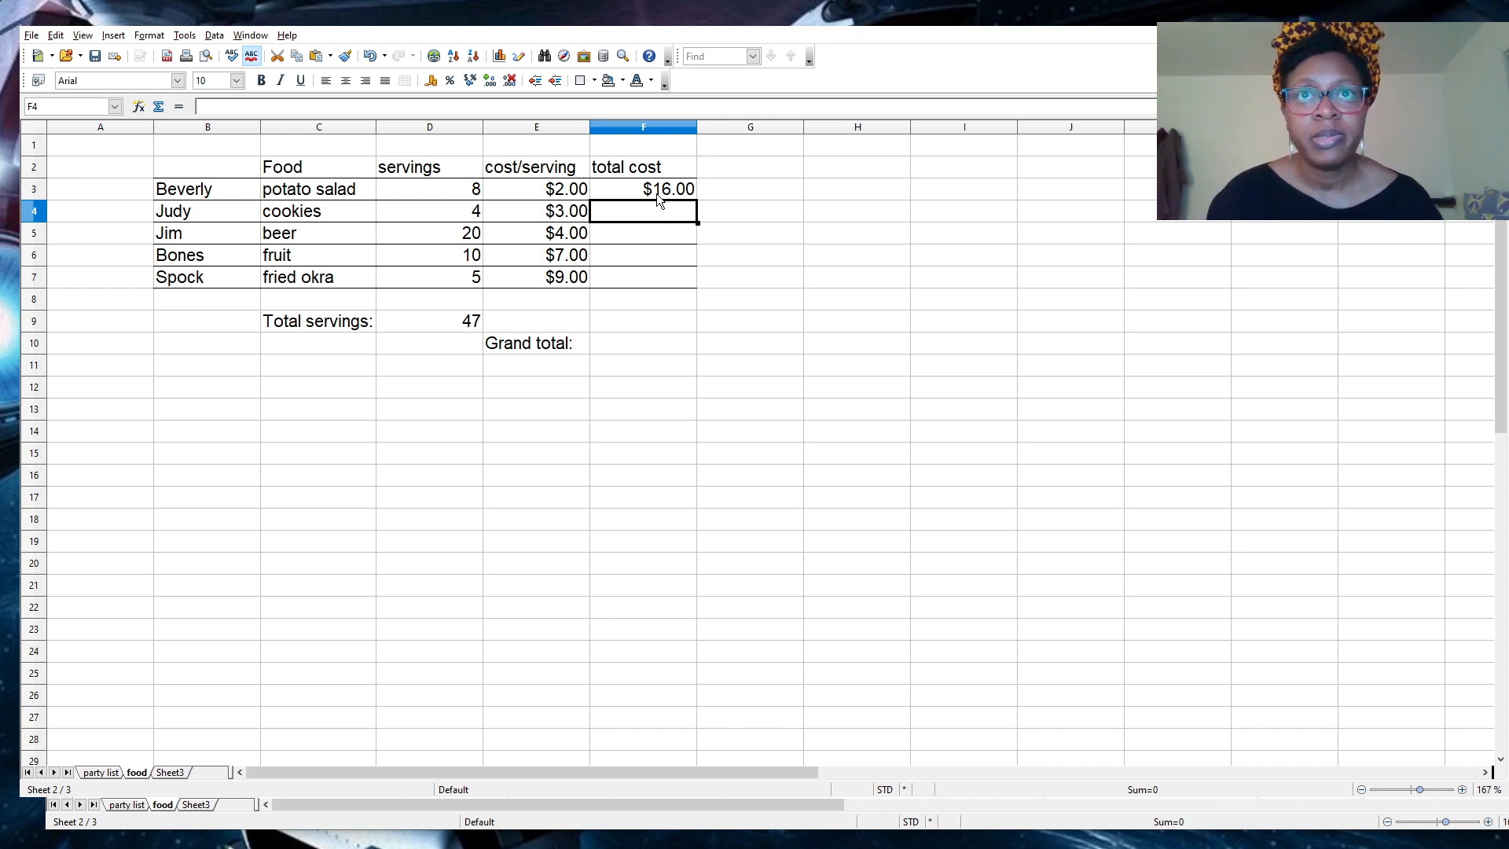
Copy the total cost formula from F3 into F4 so the cookies row uses =D4*E4.
left_click(621, 192)
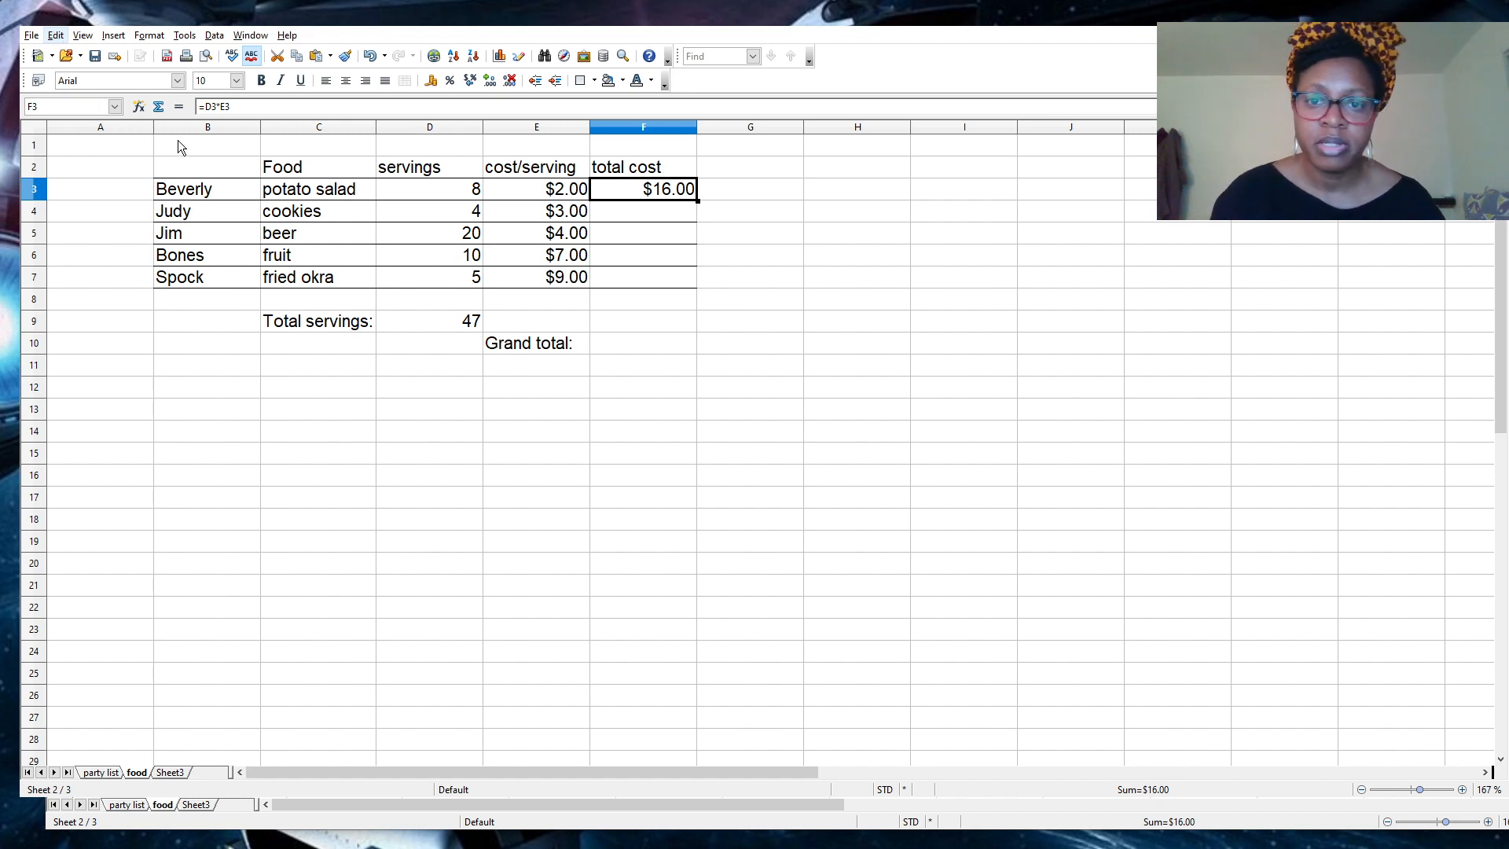
left_click(653, 209)
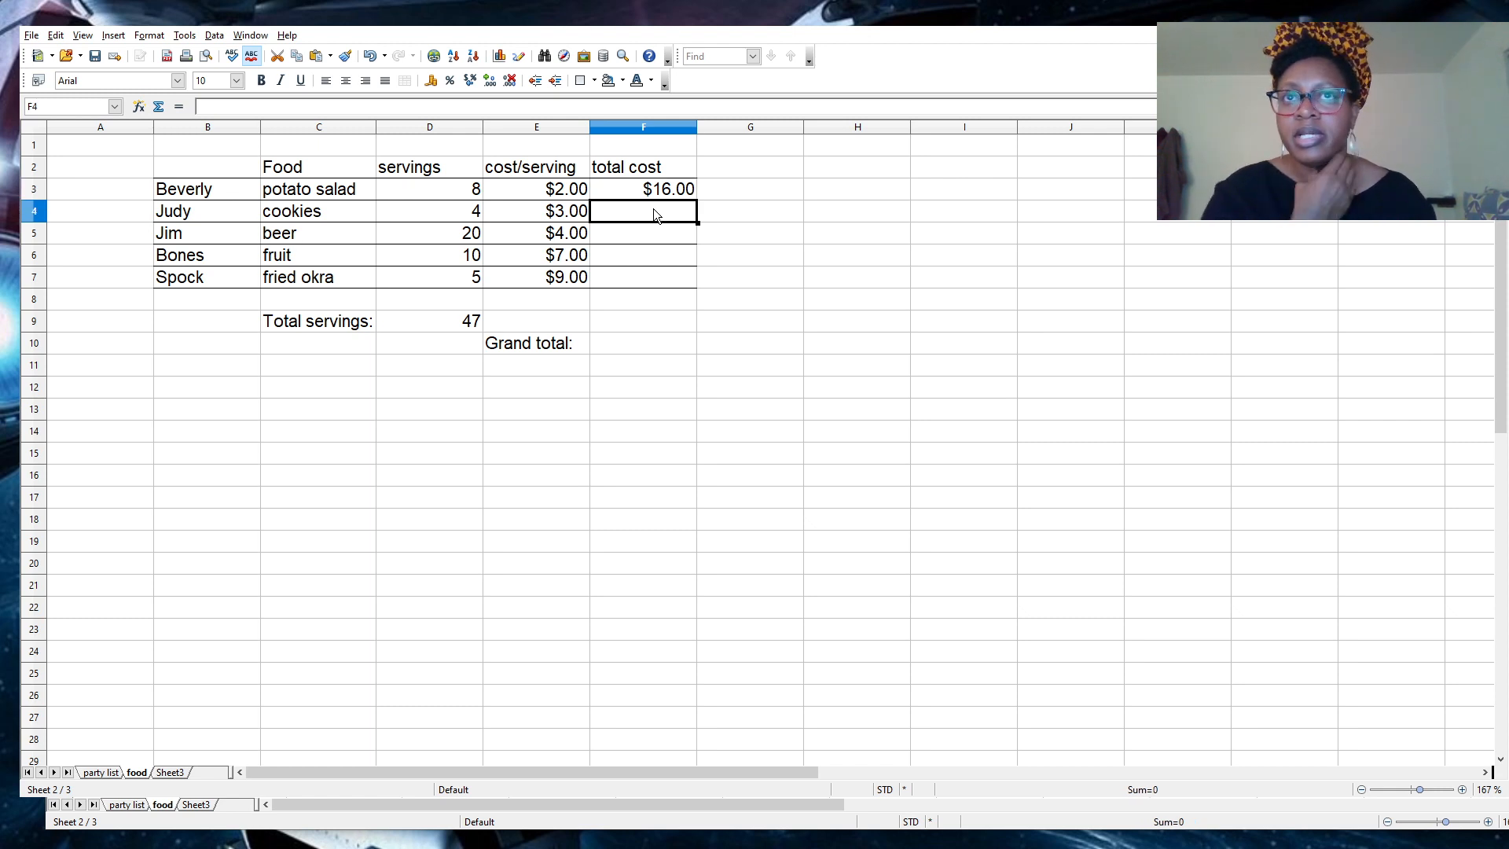
type("=D4*E4")
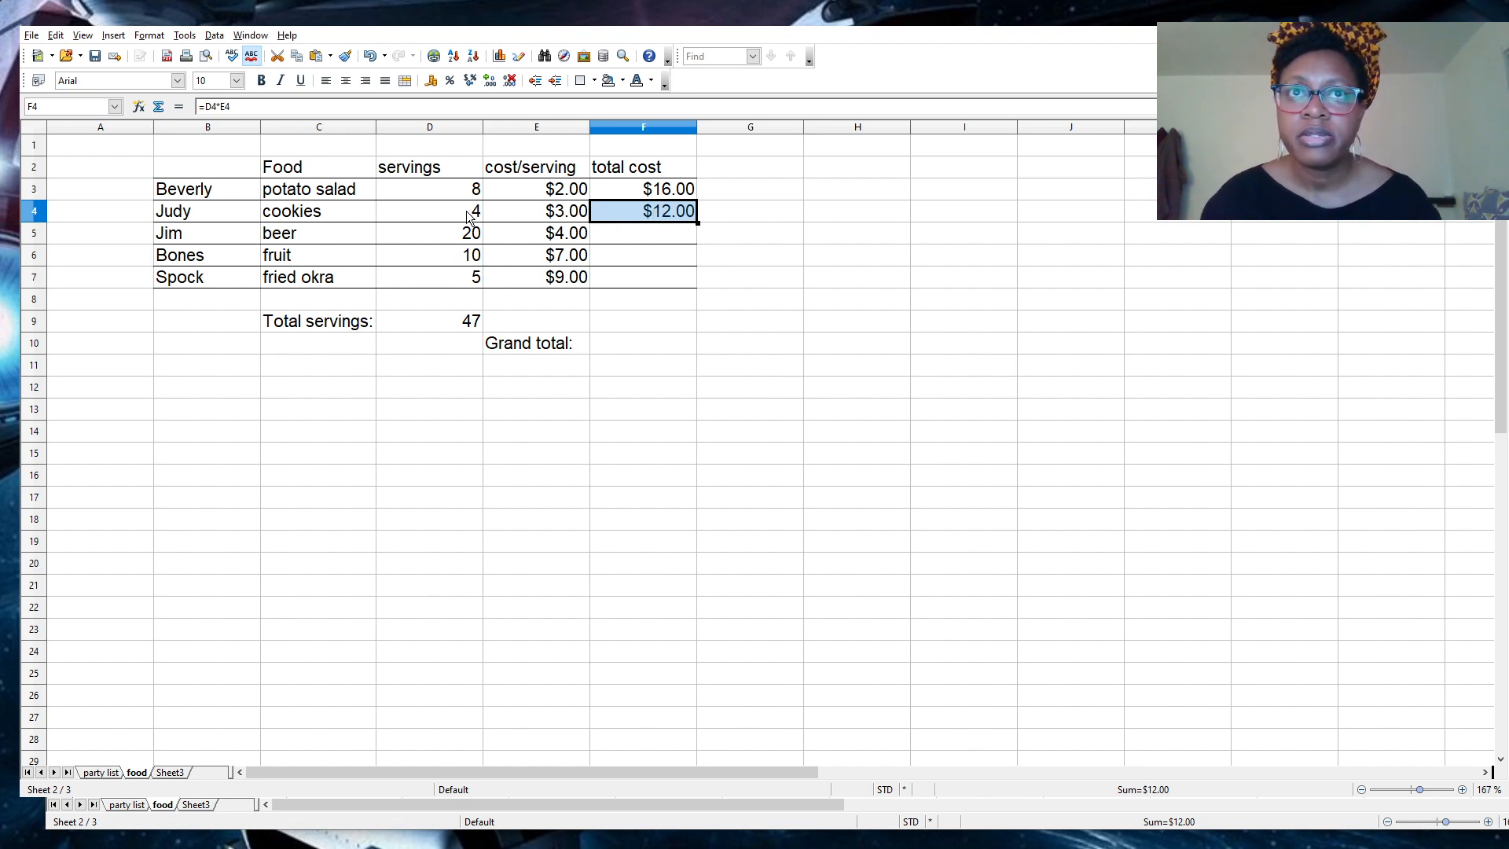
Paste the copied total cost formula into F5:F7 for the beer, fruit and fried okra rows.
left_click(635, 234)
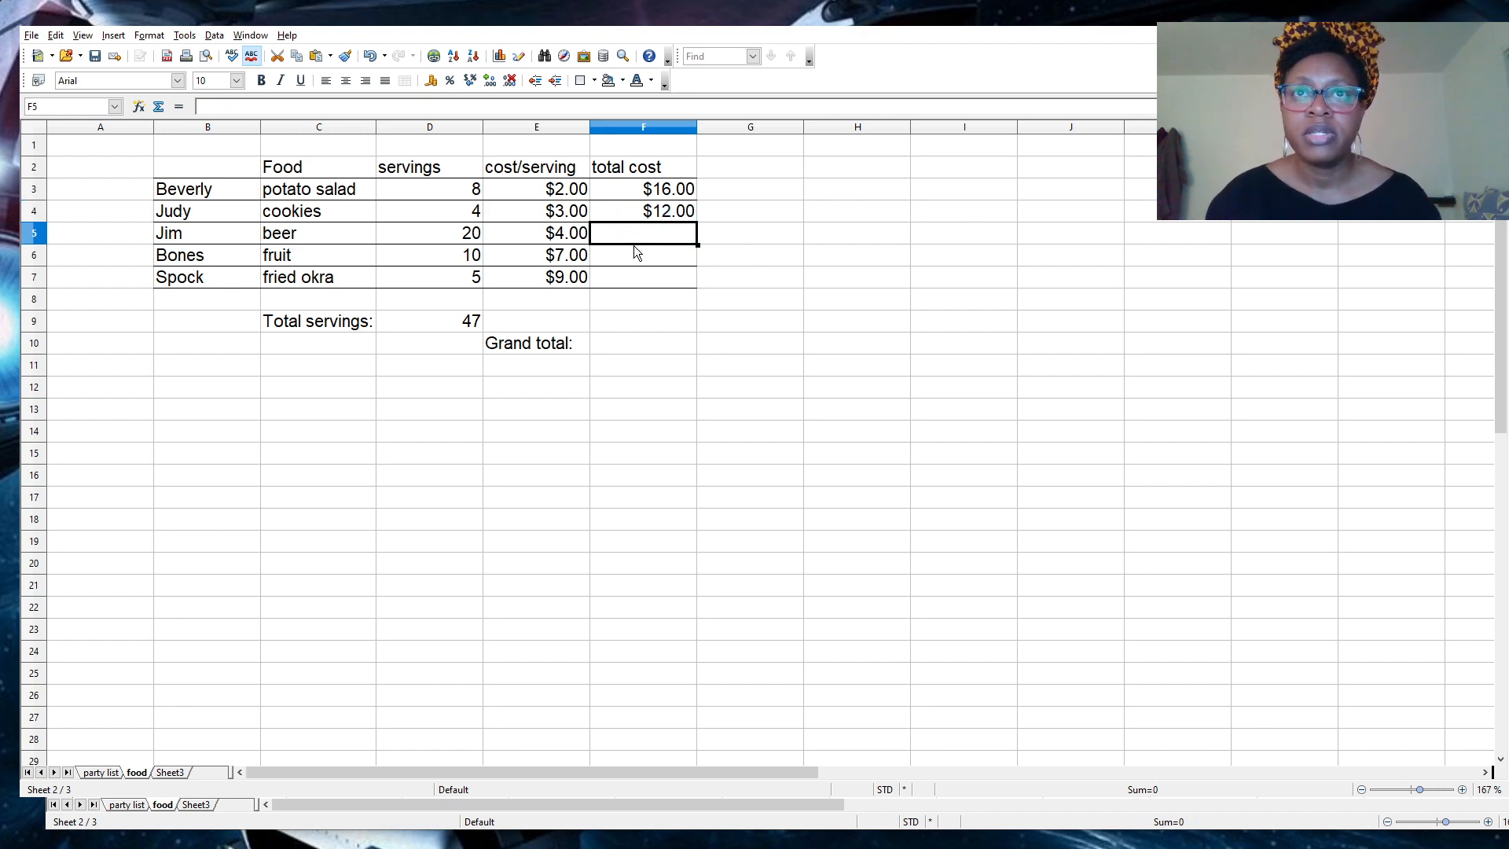
left_click(635, 263)
left_click(639, 278)
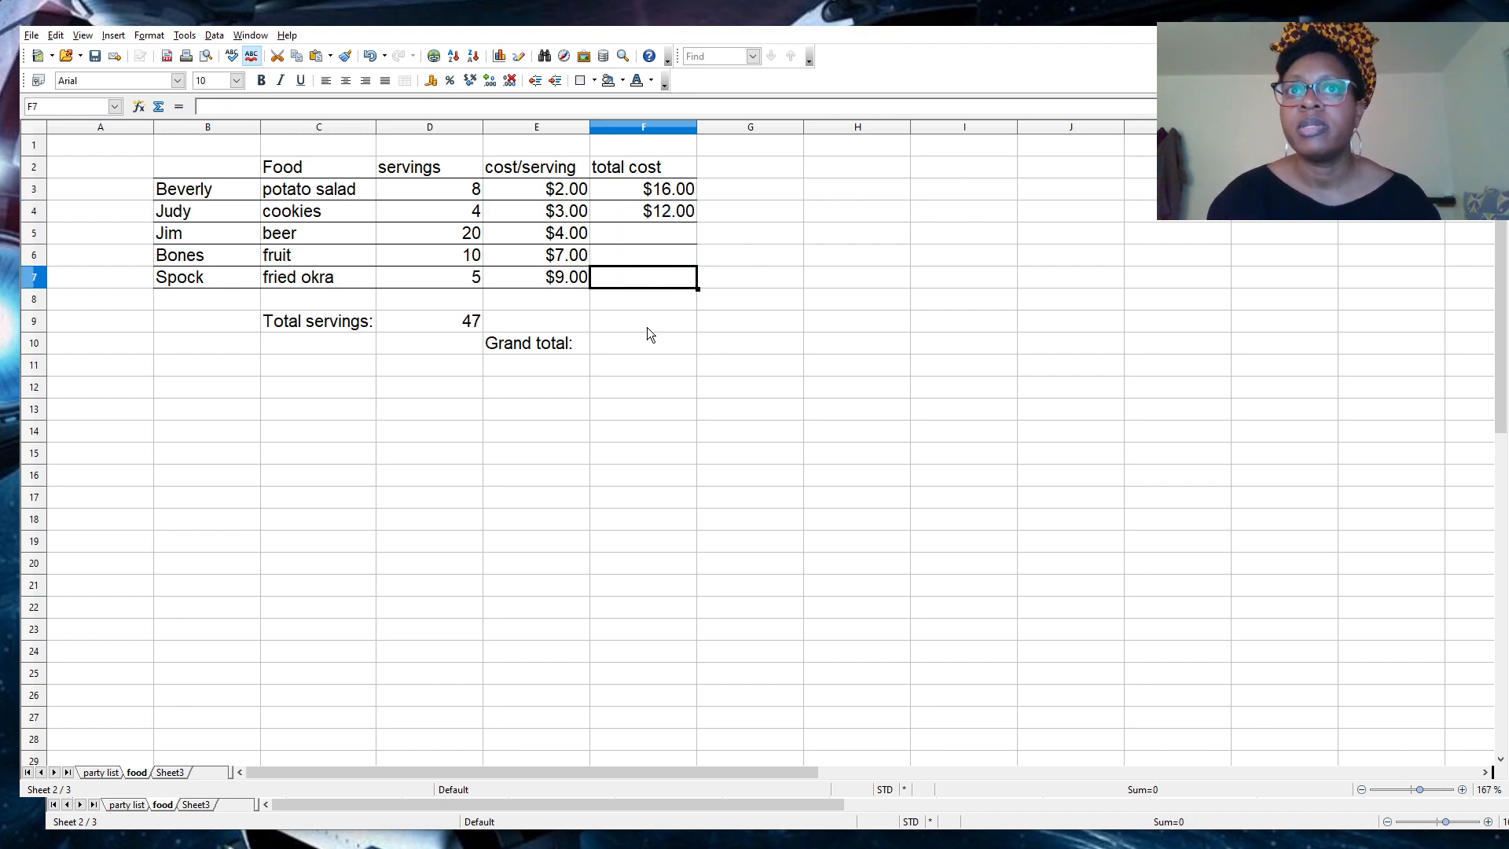
left_click_drag(648, 327, 653, 626)
left_click(653, 626)
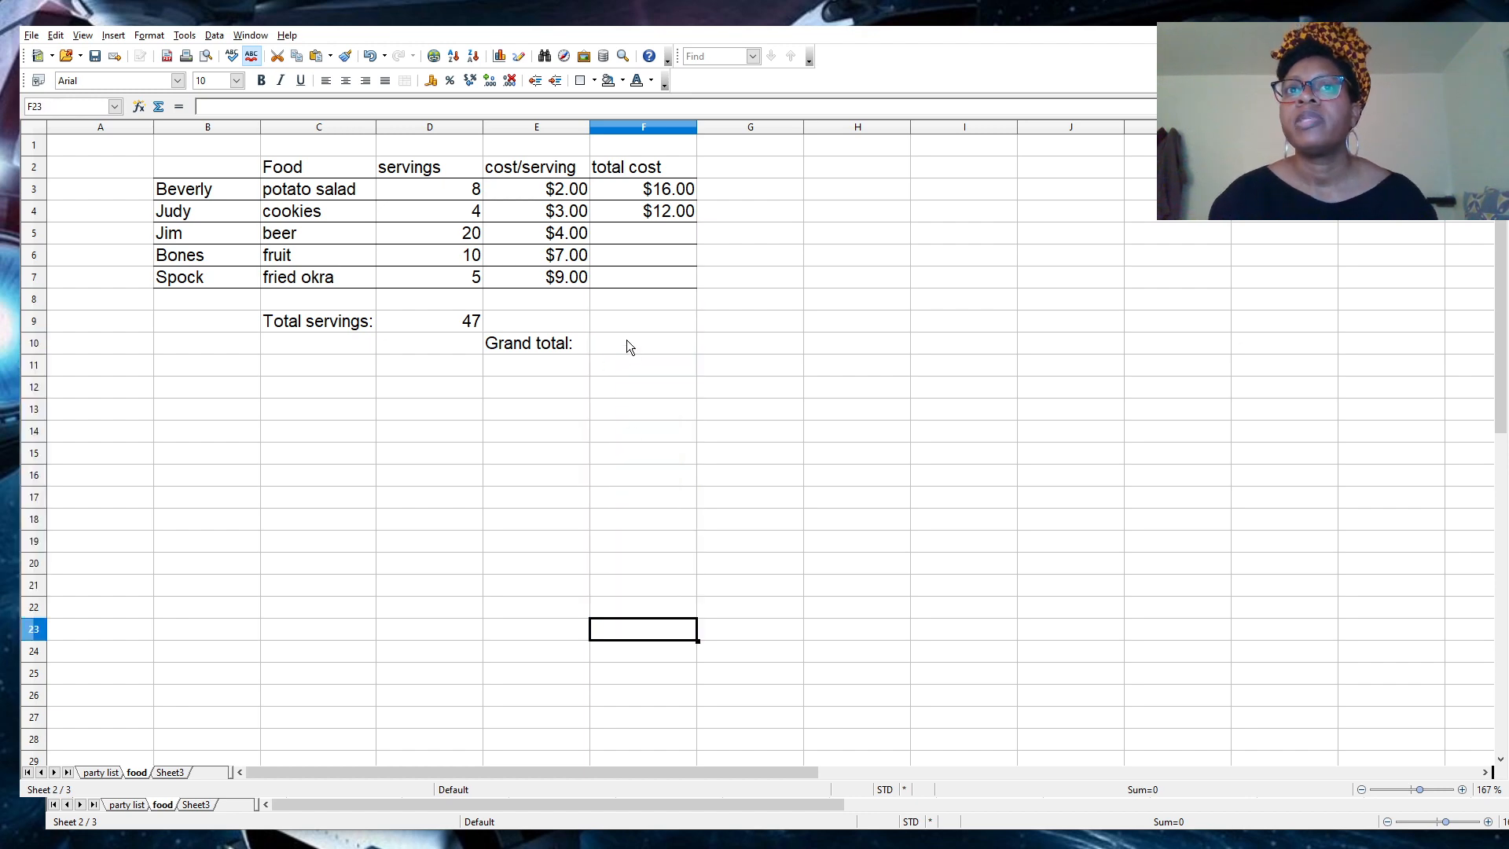
left_click_drag(651, 233, 649, 274)
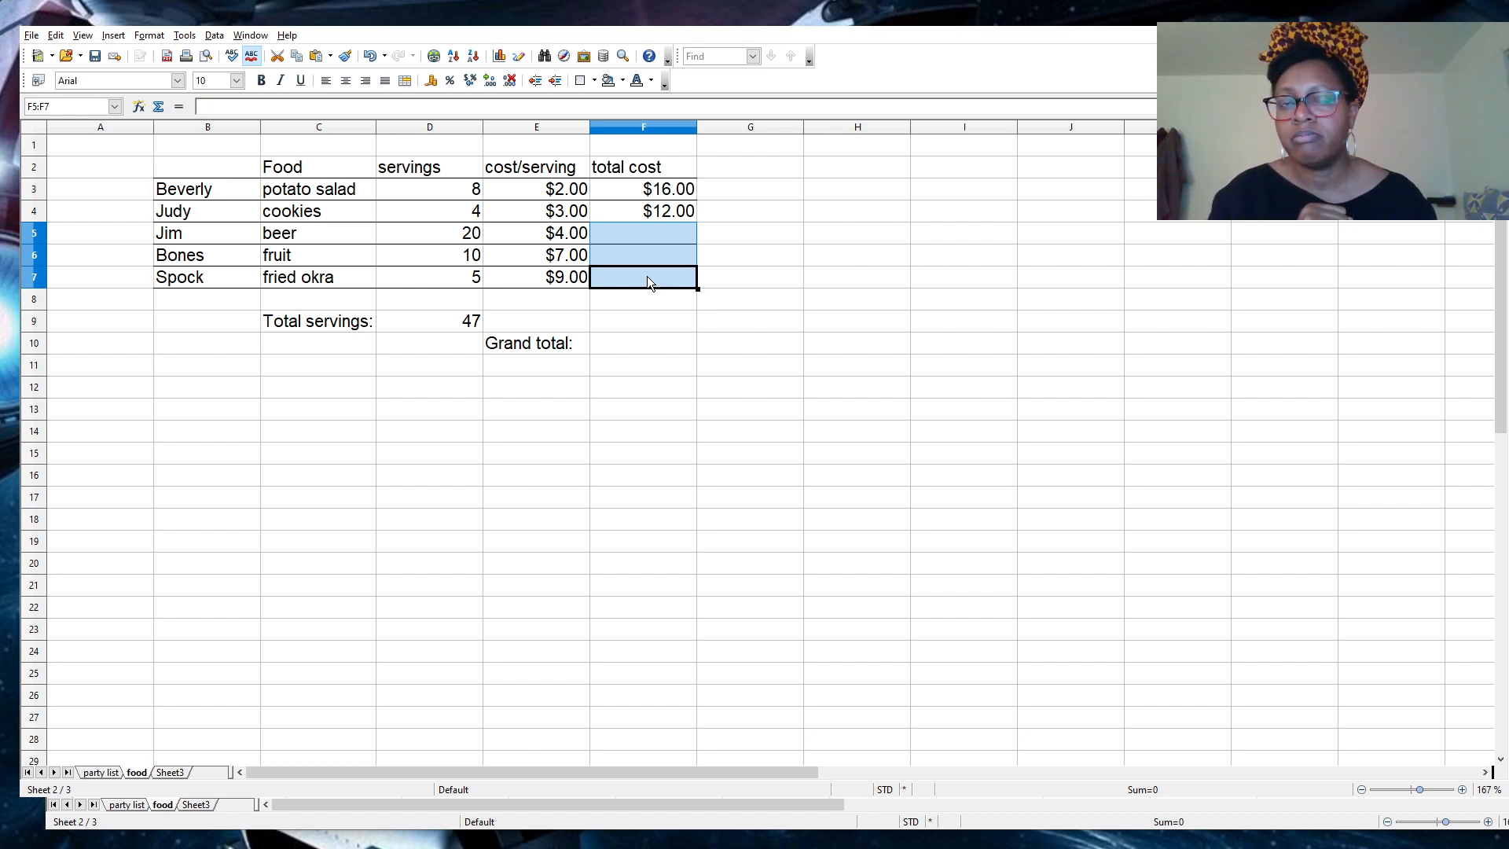
key("ctrl+v")
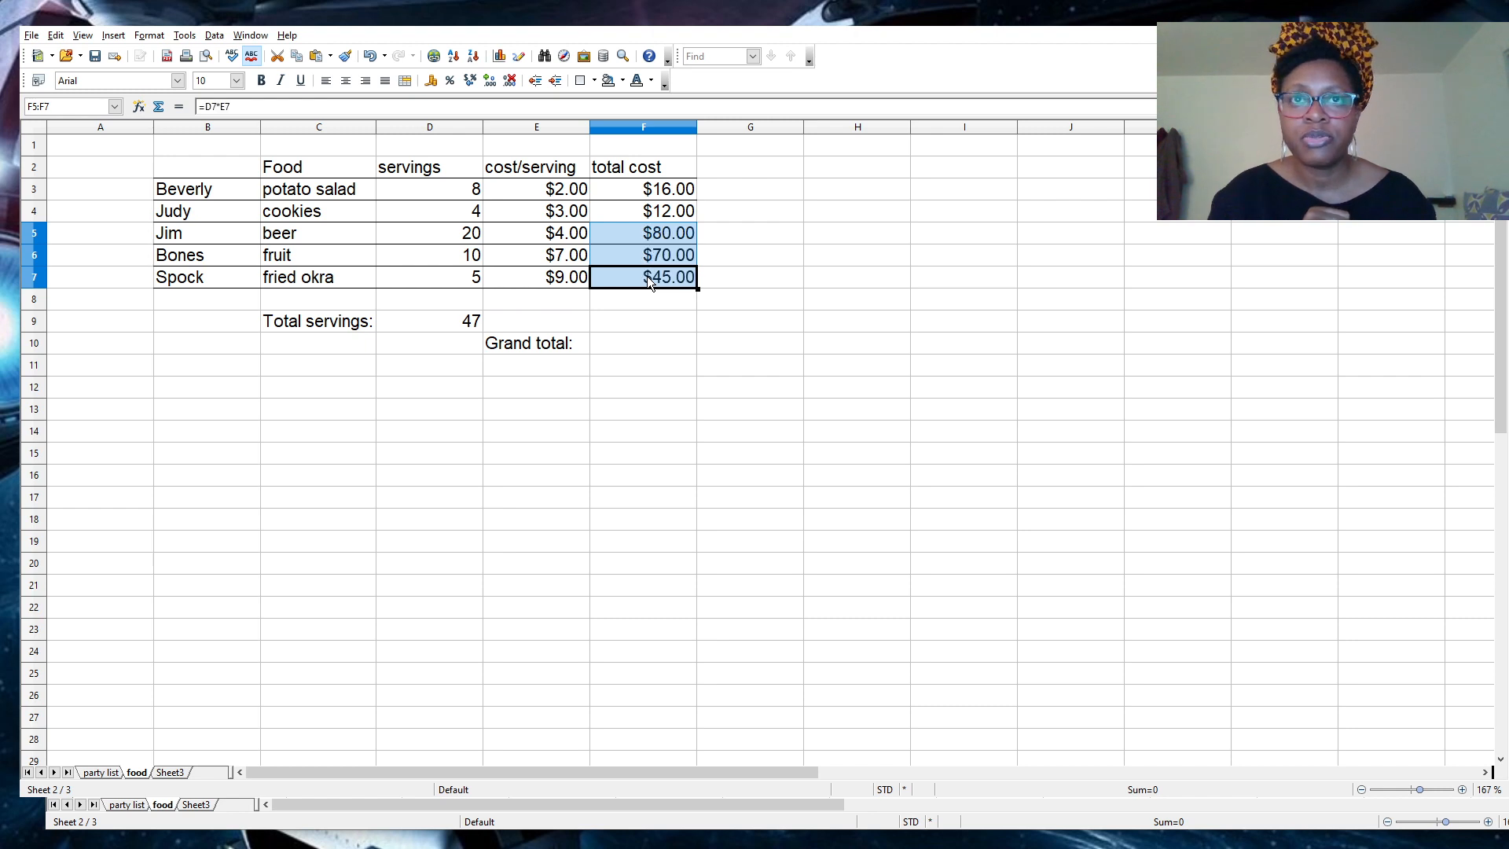
Examine the total cost range F3:F7 and the servings range D3:D7 as the source cells for the grand total in F10.
left_click(679, 347)
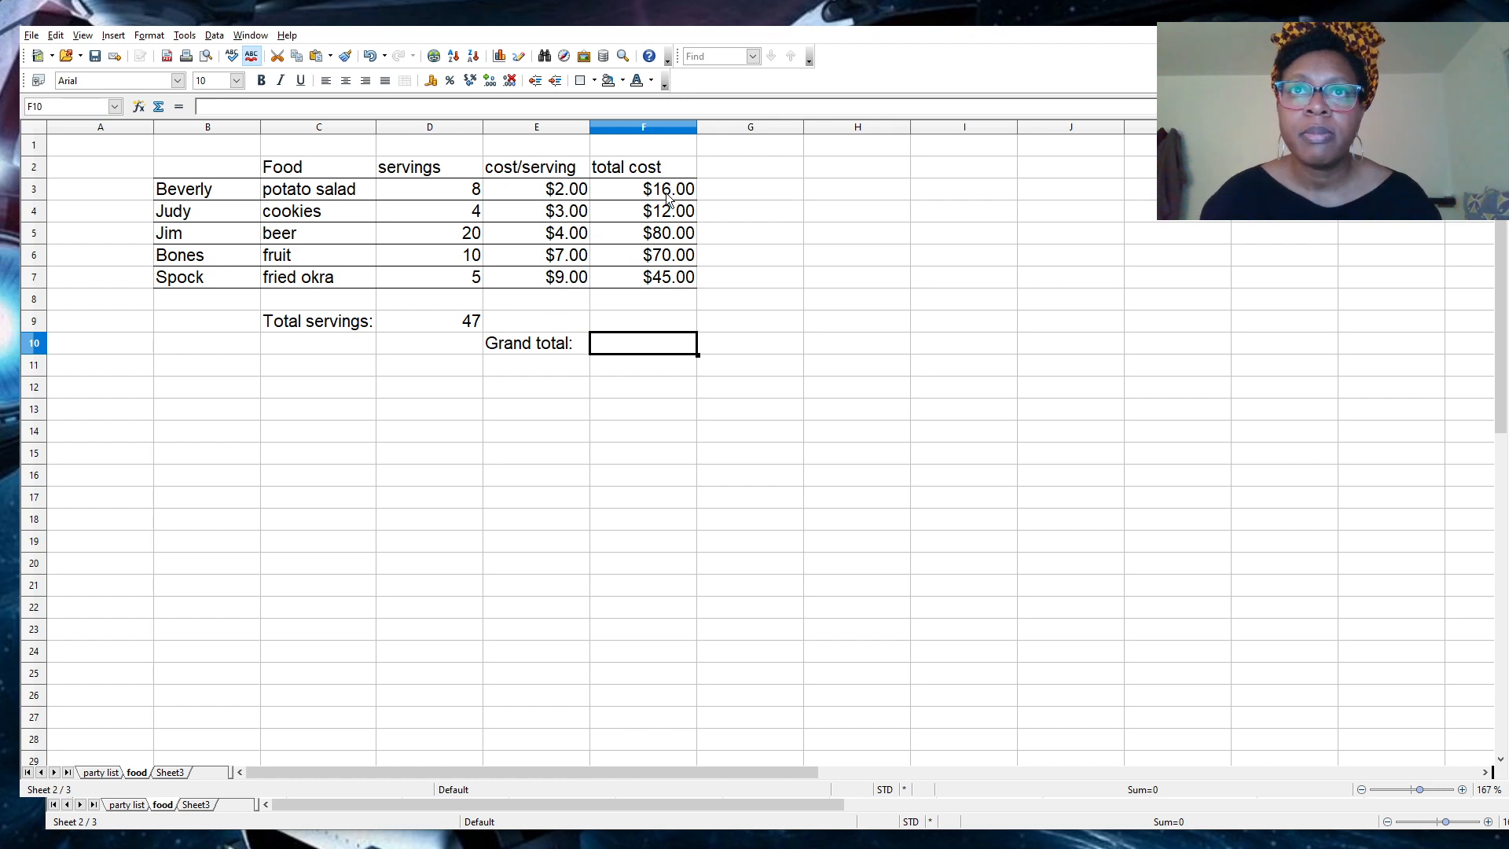
left_click_drag(666, 193, 673, 280)
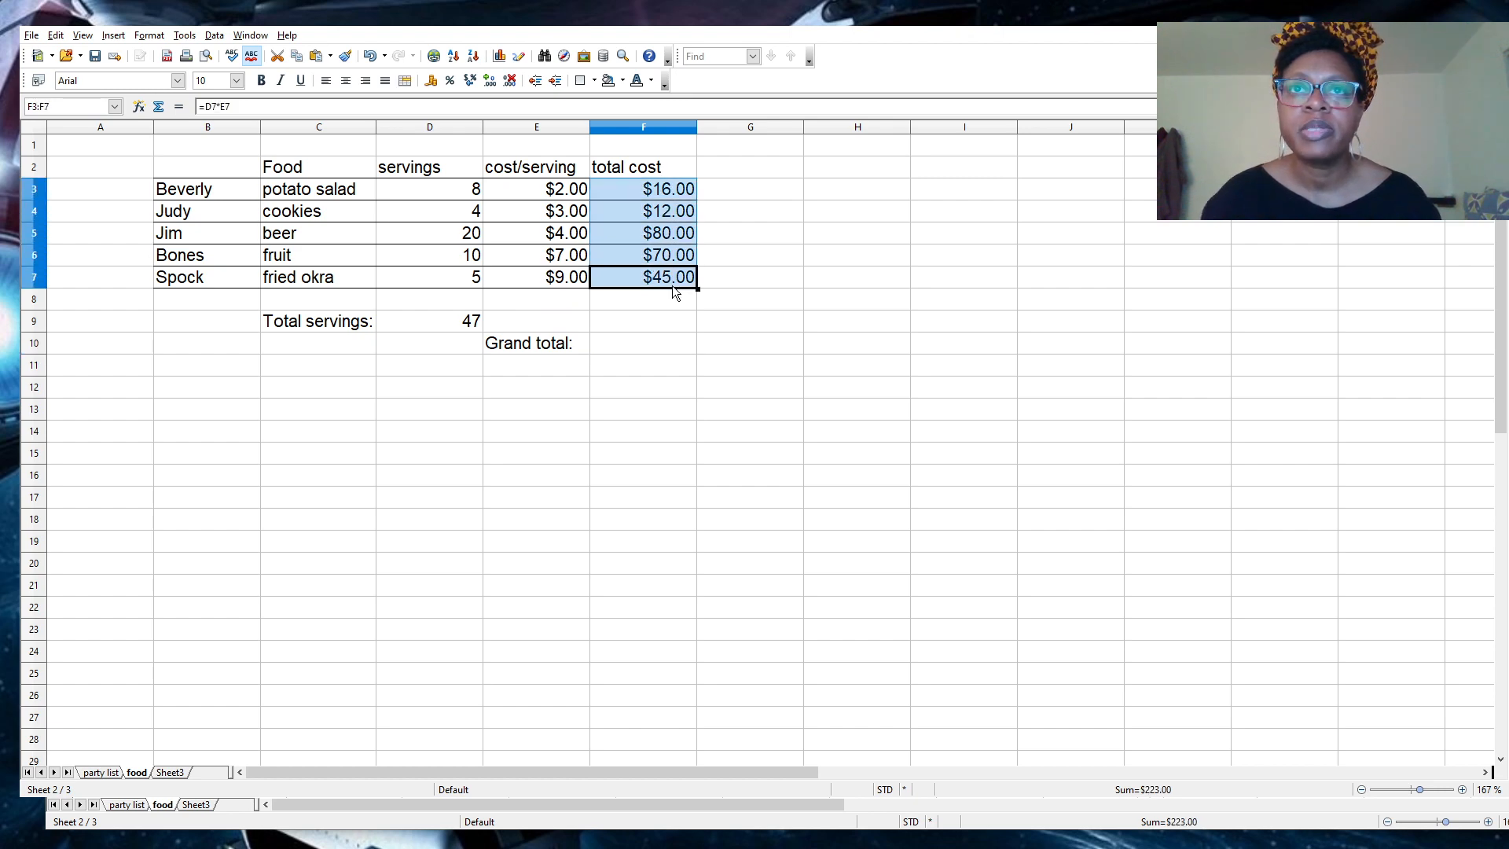
left_click(673, 299)
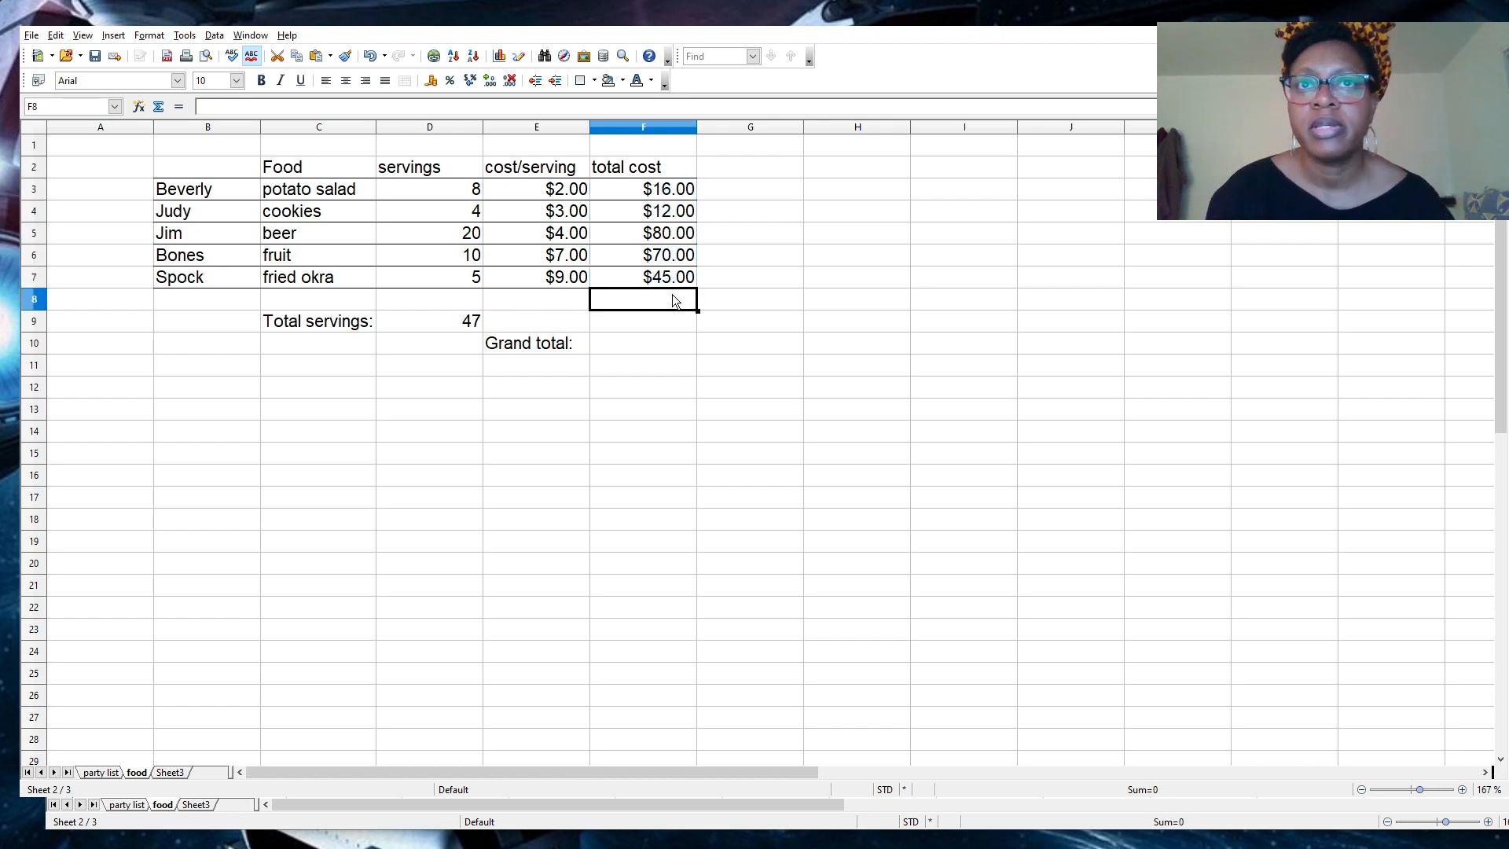
left_click(658, 344)
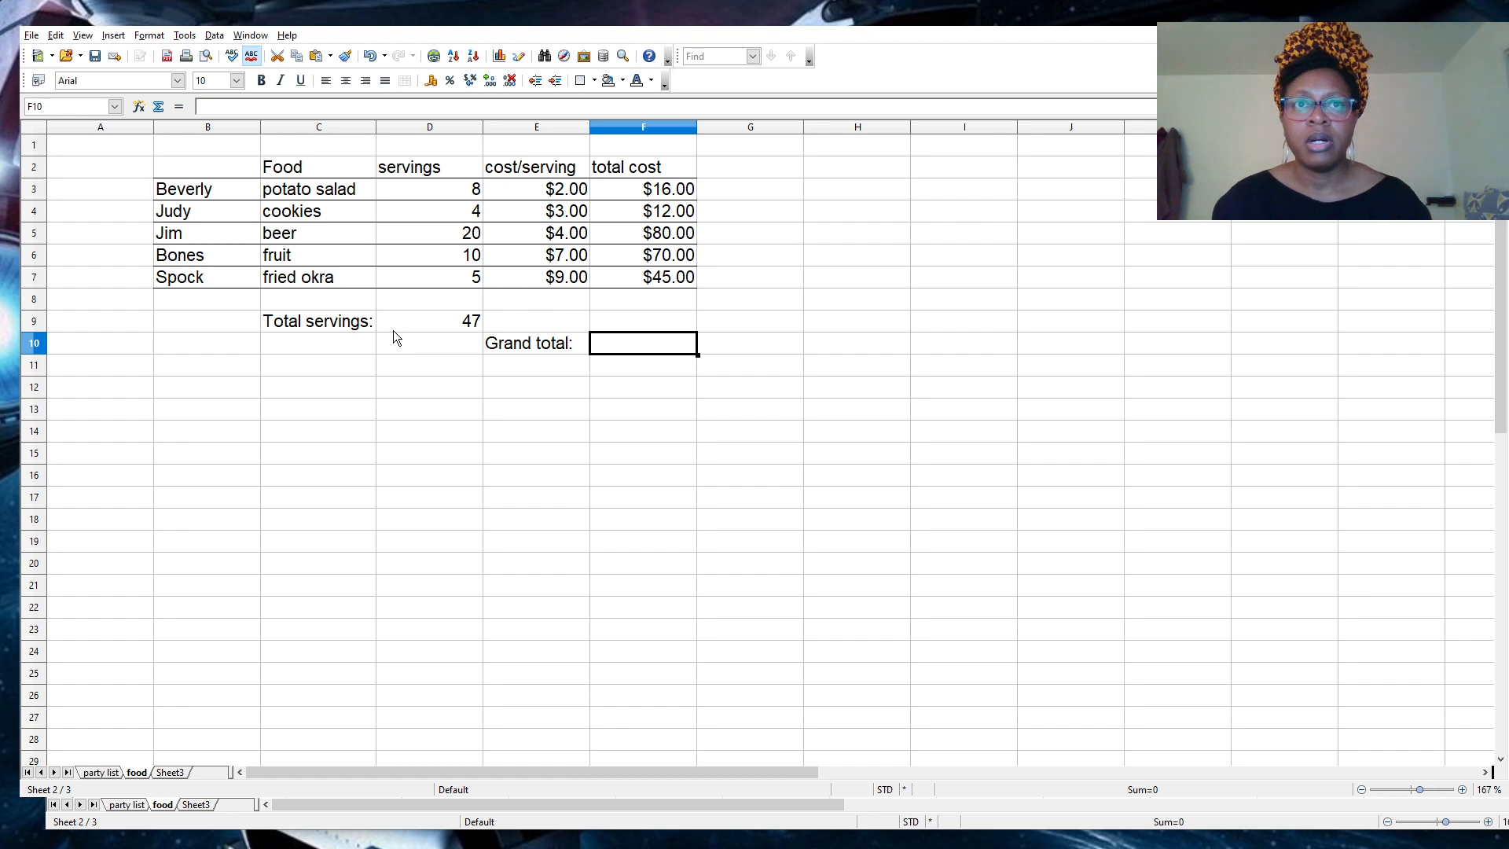
left_click_drag(646, 184, 651, 284)
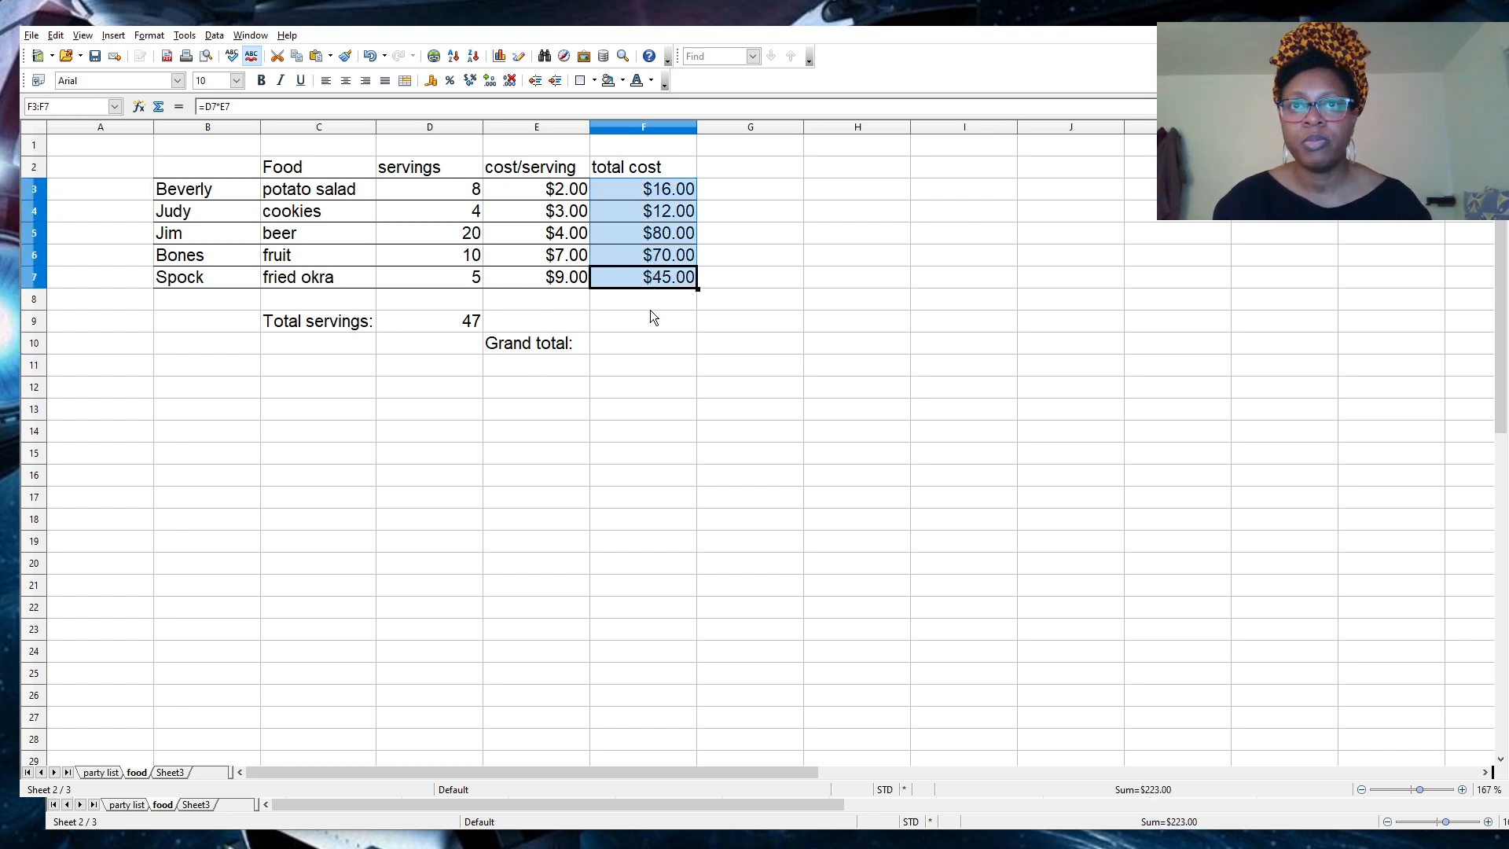
left_click(649, 308)
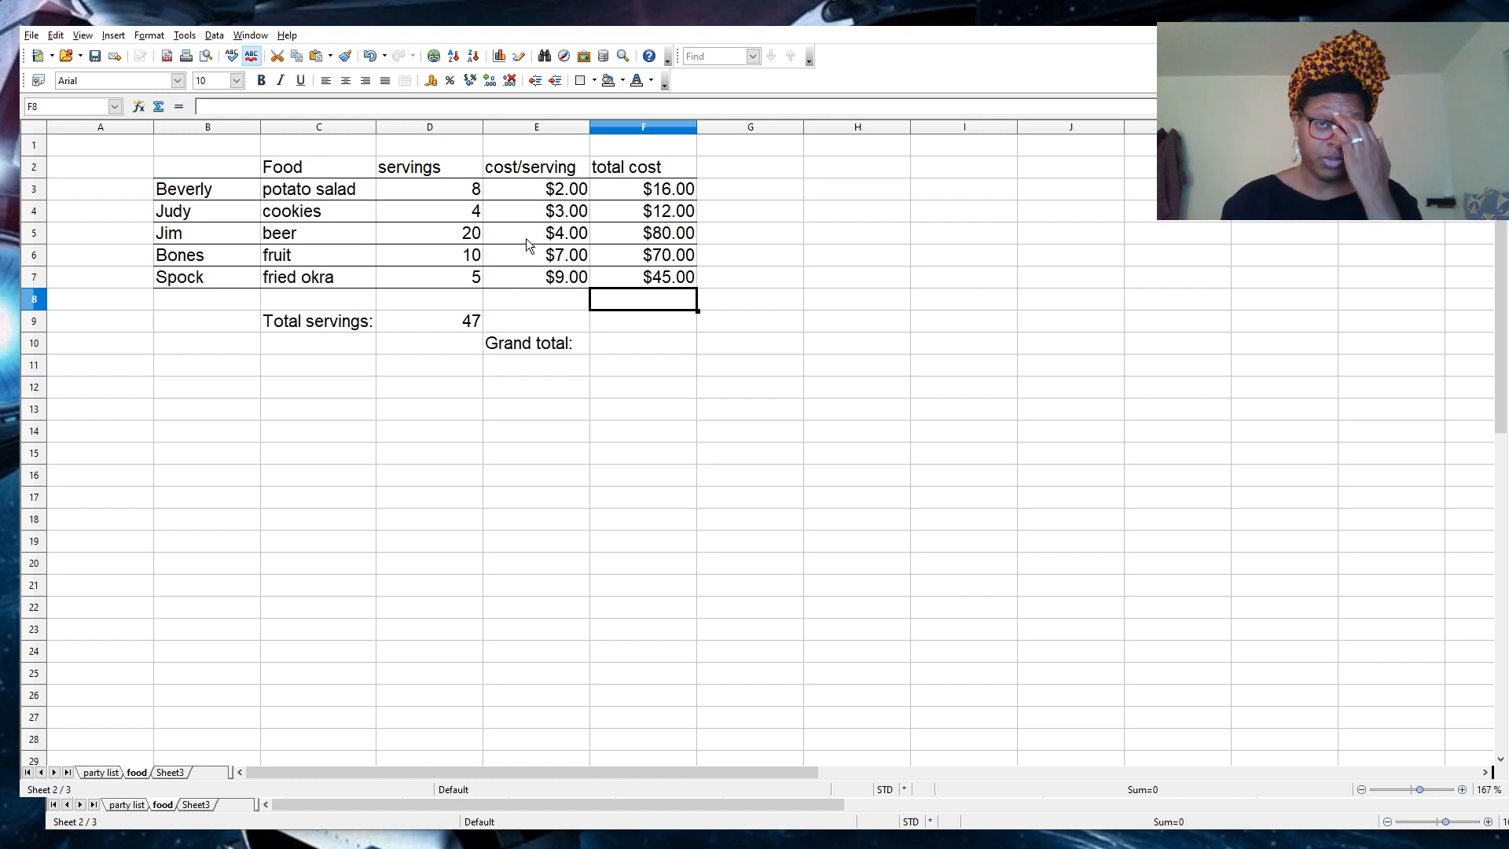
left_click_drag(427, 196, 430, 284)
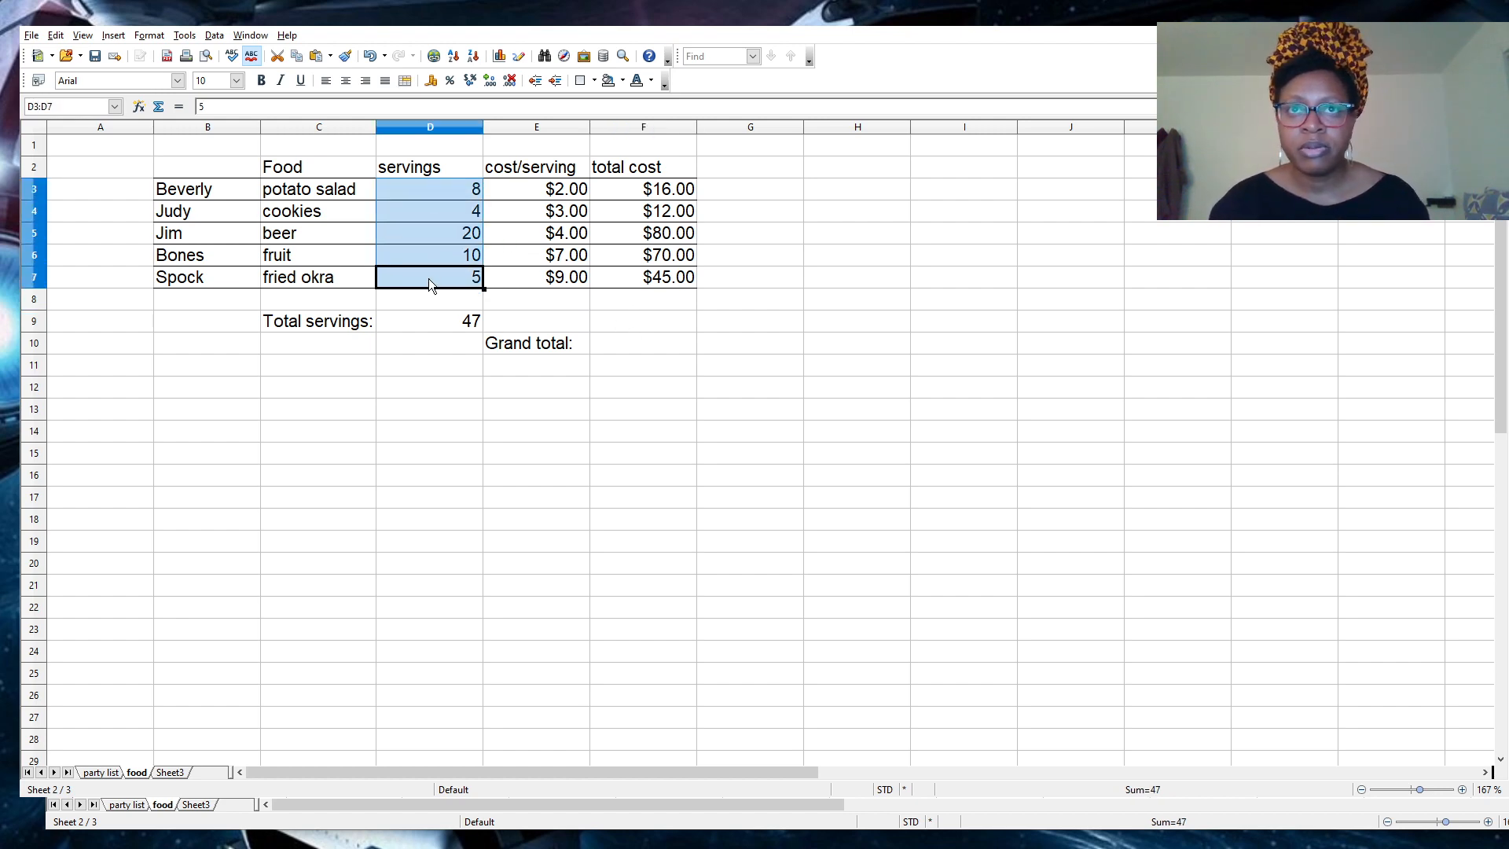
left_click(637, 220)
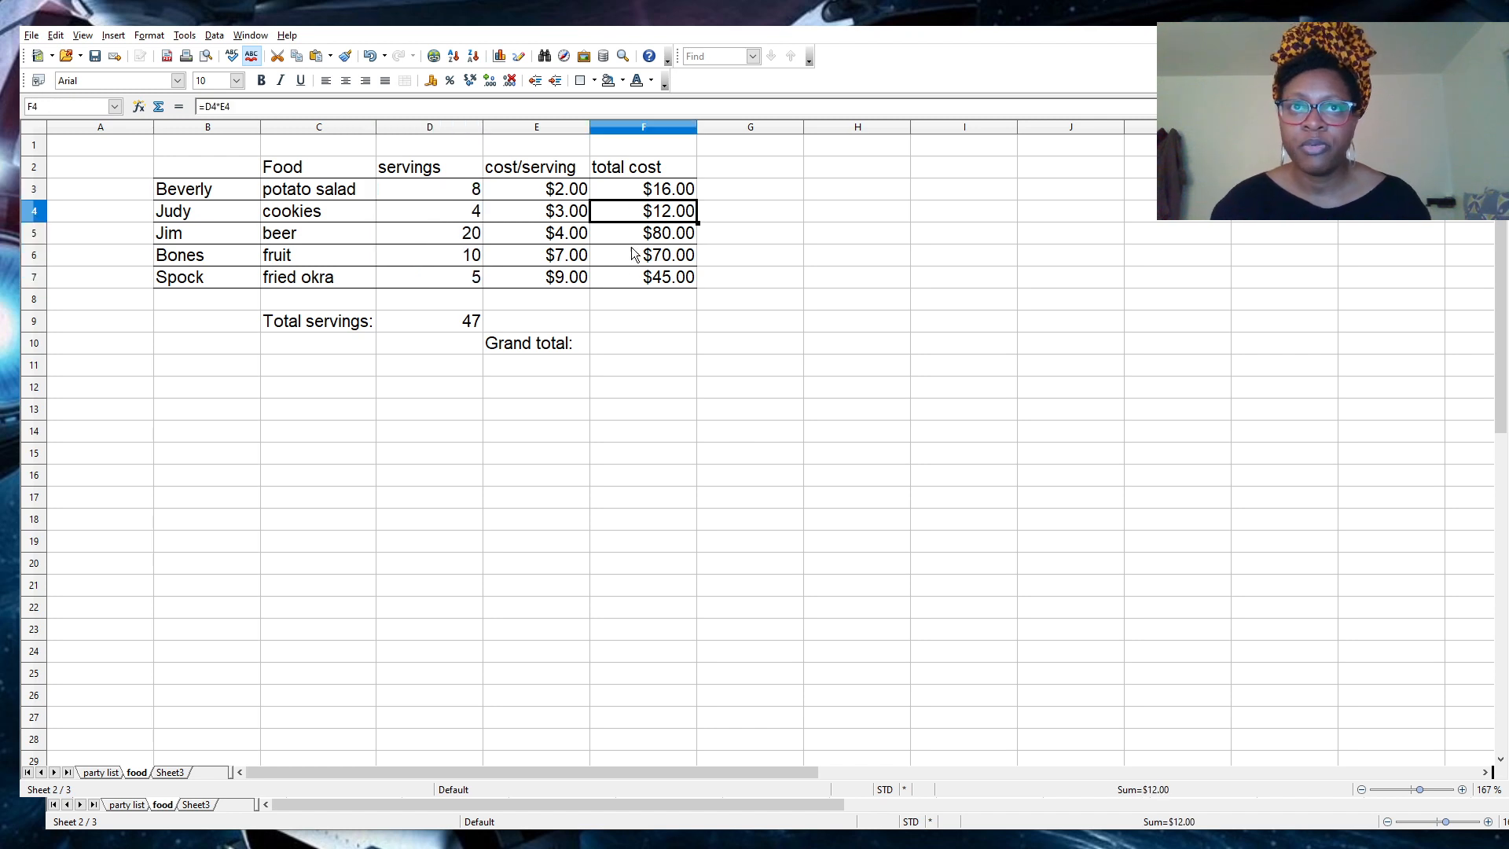
Copy the total servings SUM formula from D9 into the grand total cell F10 so it reads =SUM(F4:F8).
left_click(426, 323)
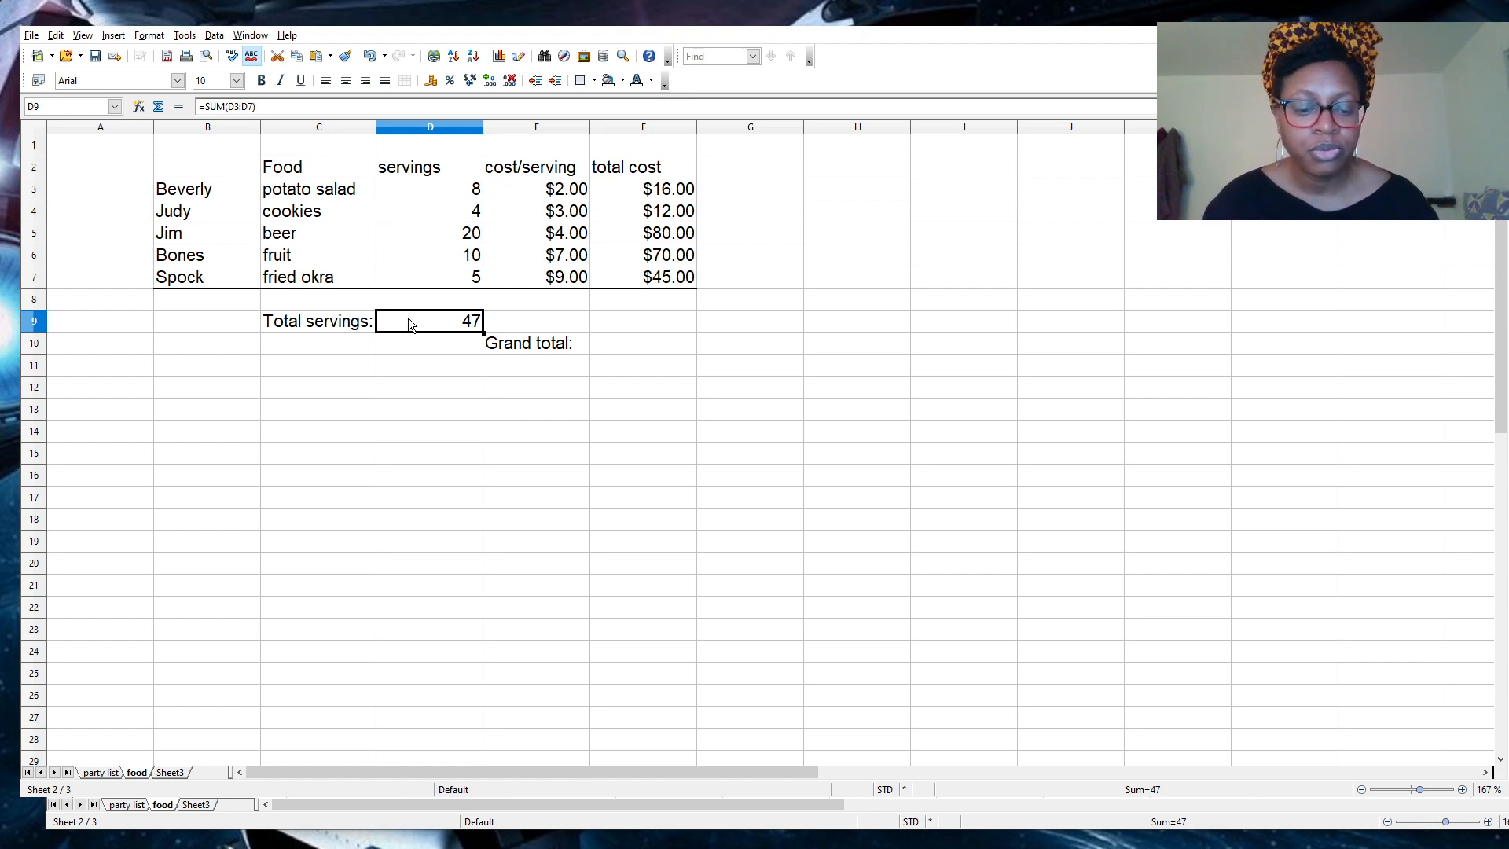
left_click(617, 347)
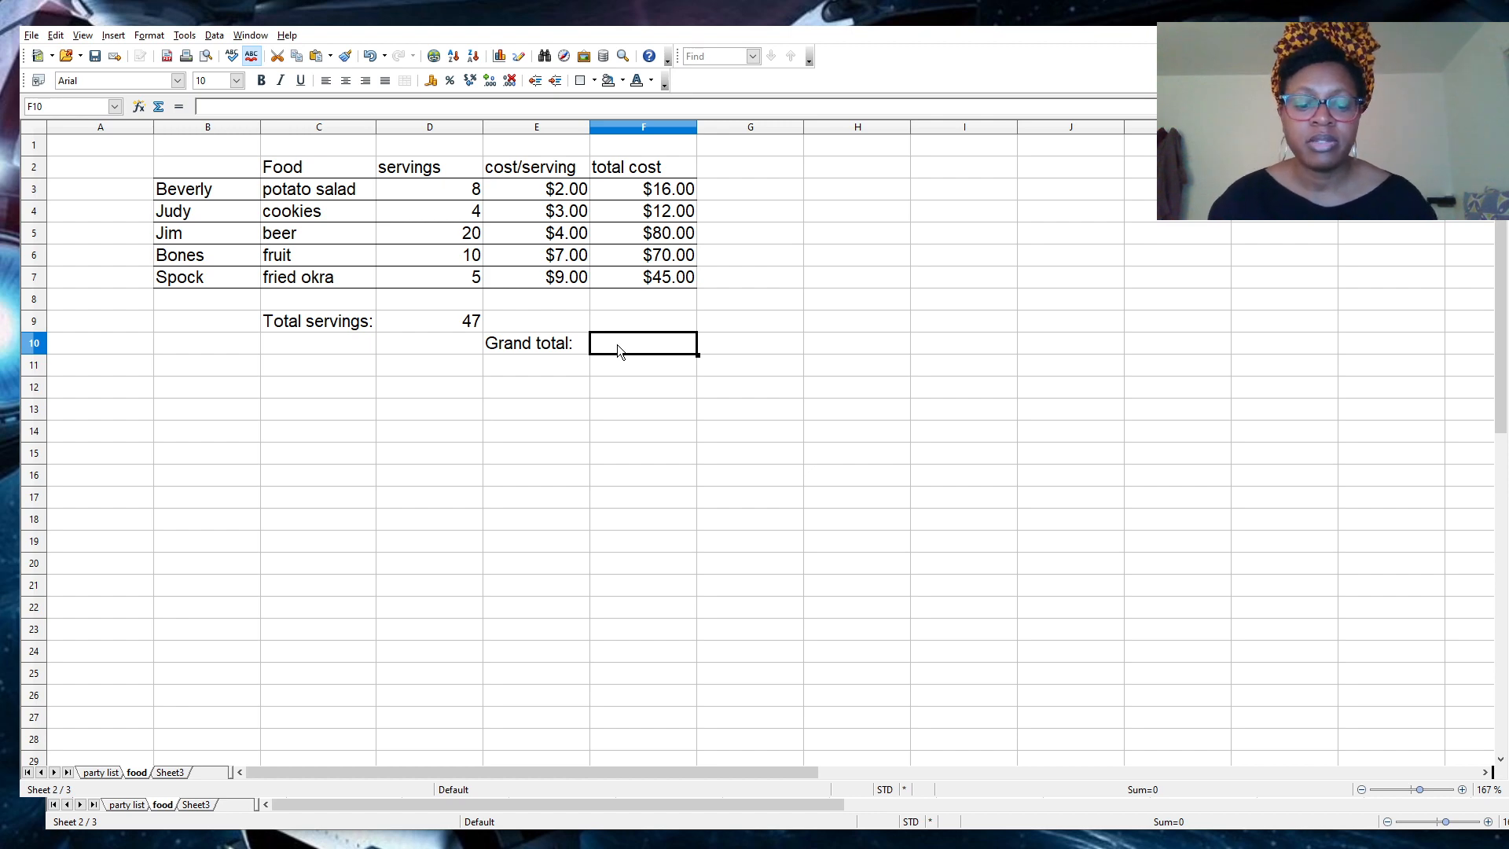
type("=SUM(F4:F8)")
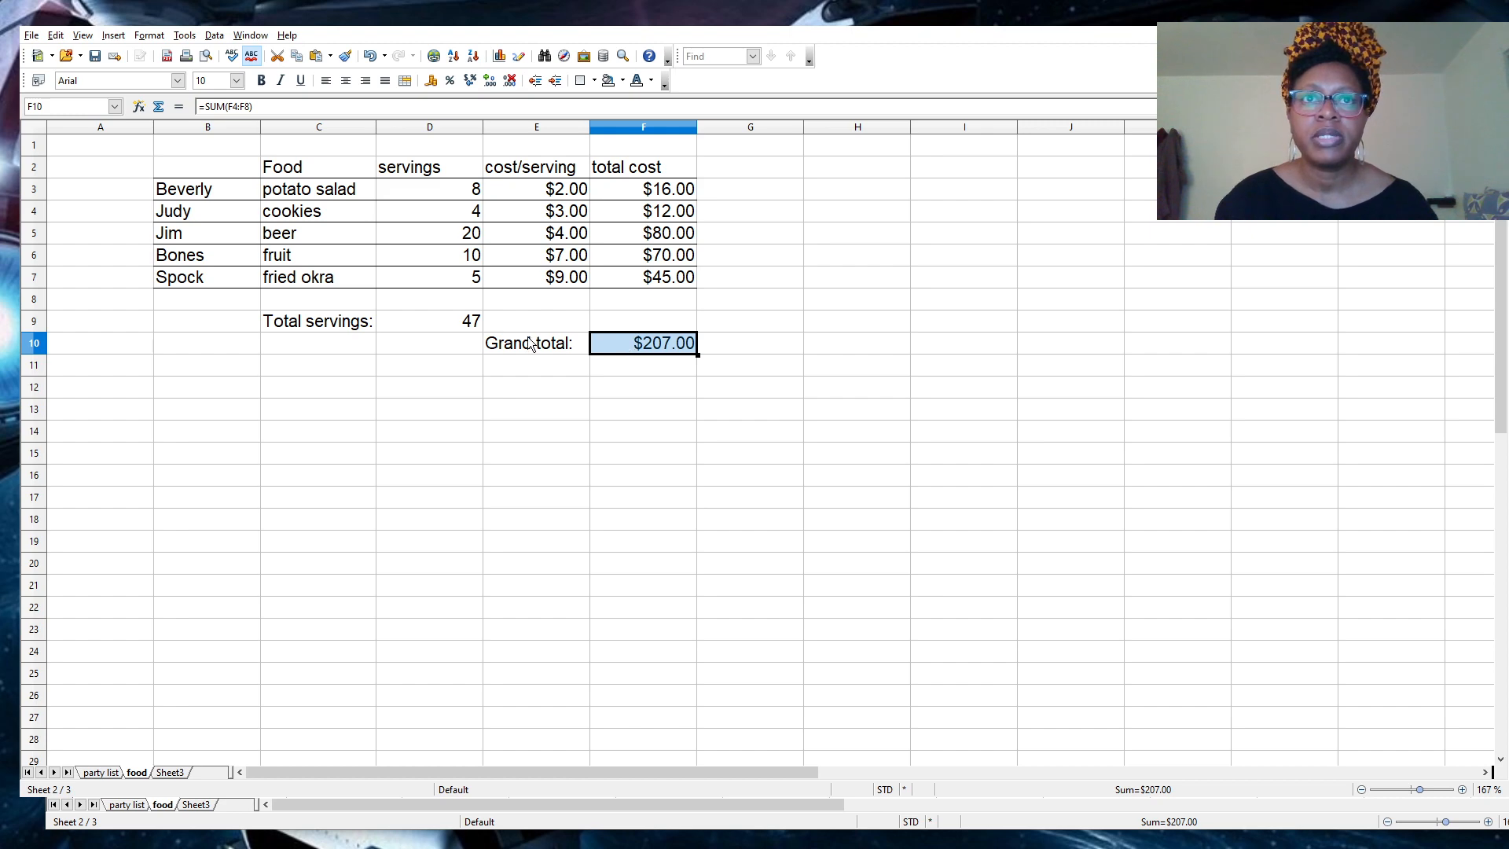
Compare the positions of the total servings and grand total labels and inspect the cell range referenced by the formula in D9.
left_click(544, 319)
left_click(554, 340)
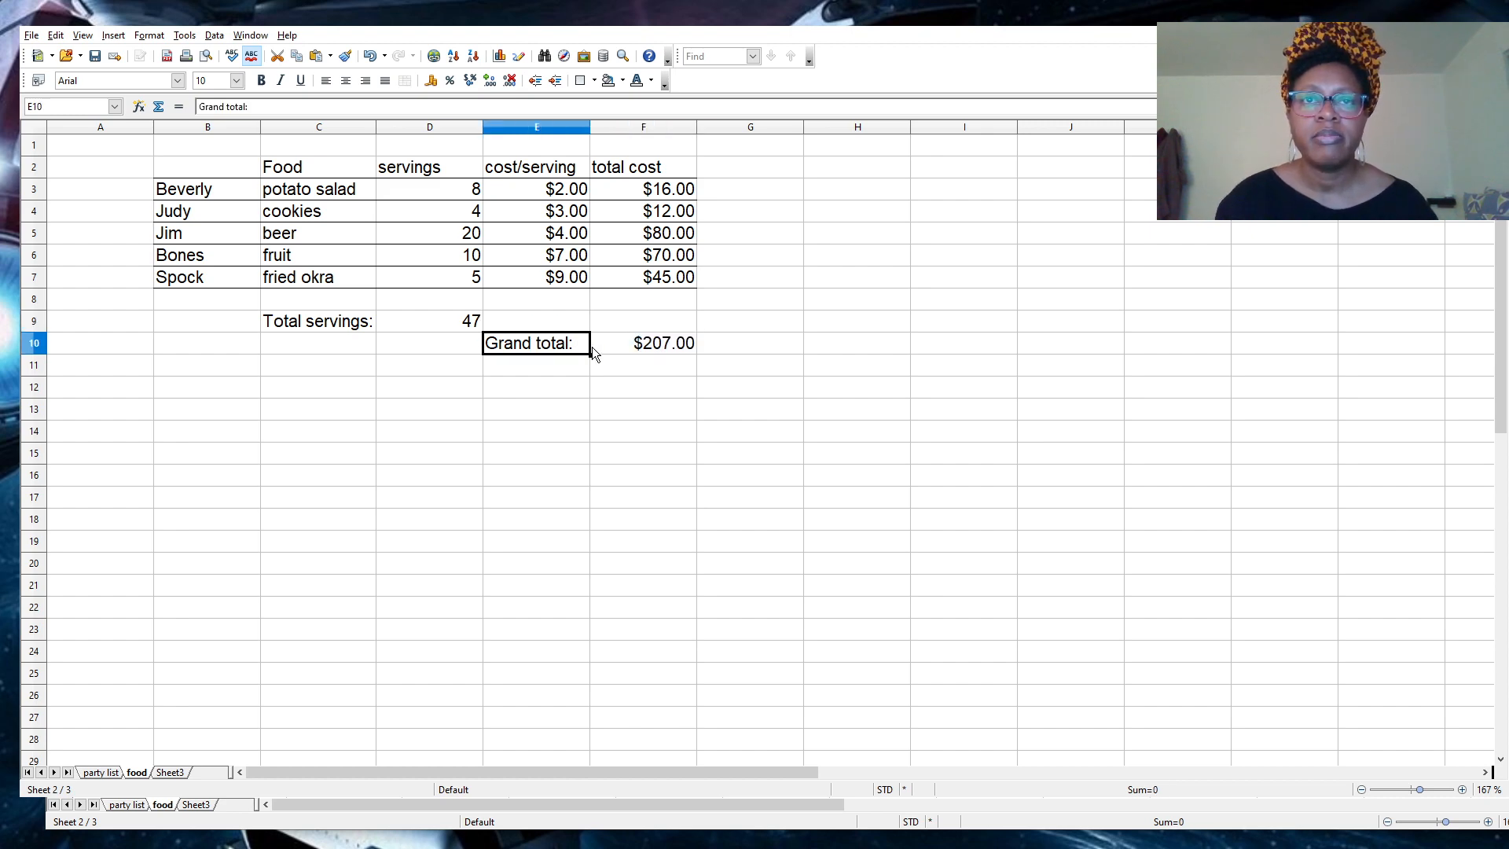
left_click(367, 325)
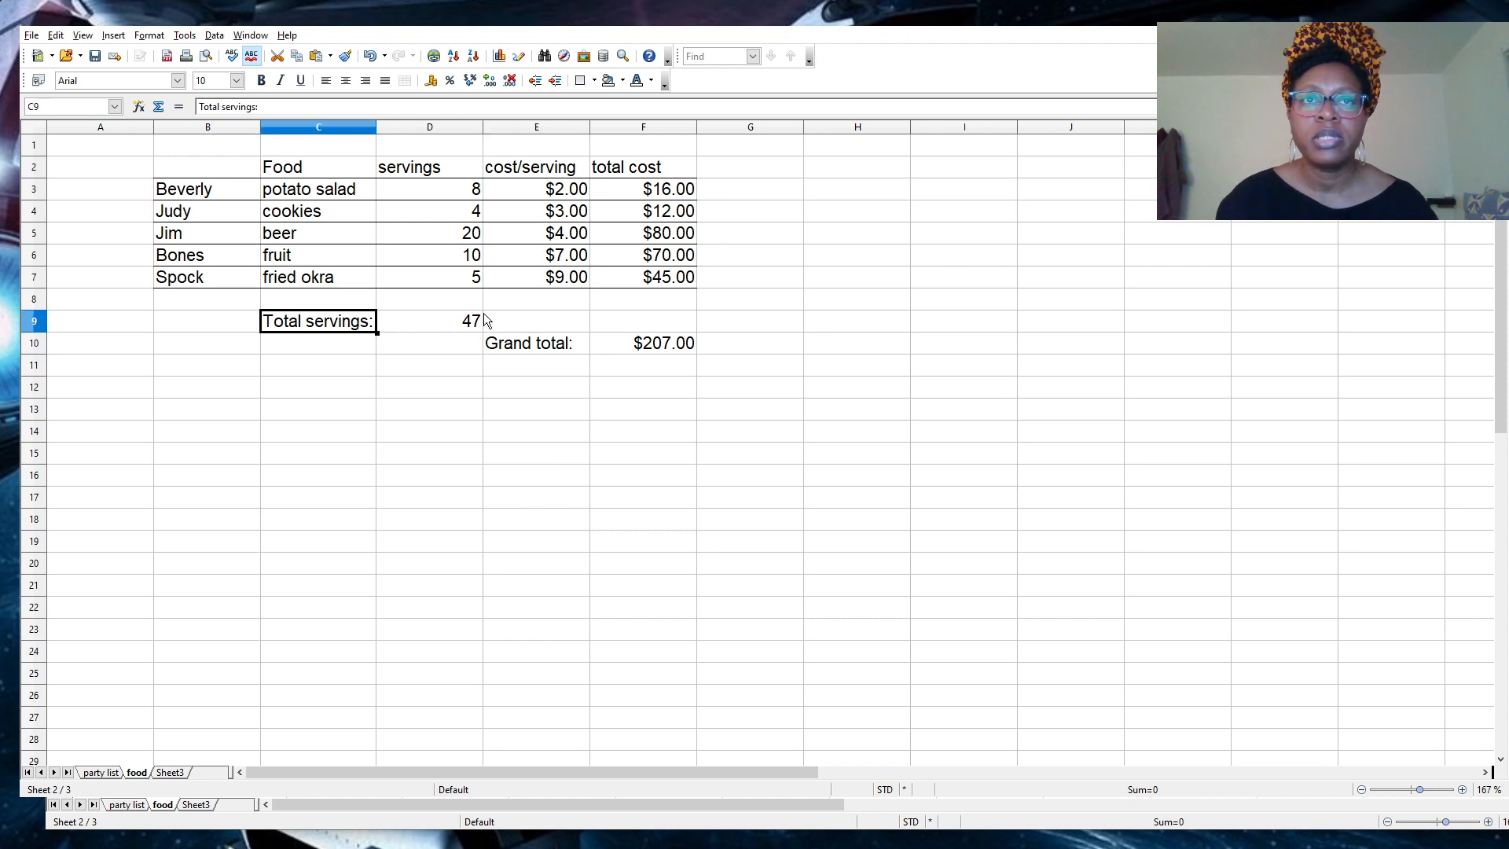
left_click(553, 346)
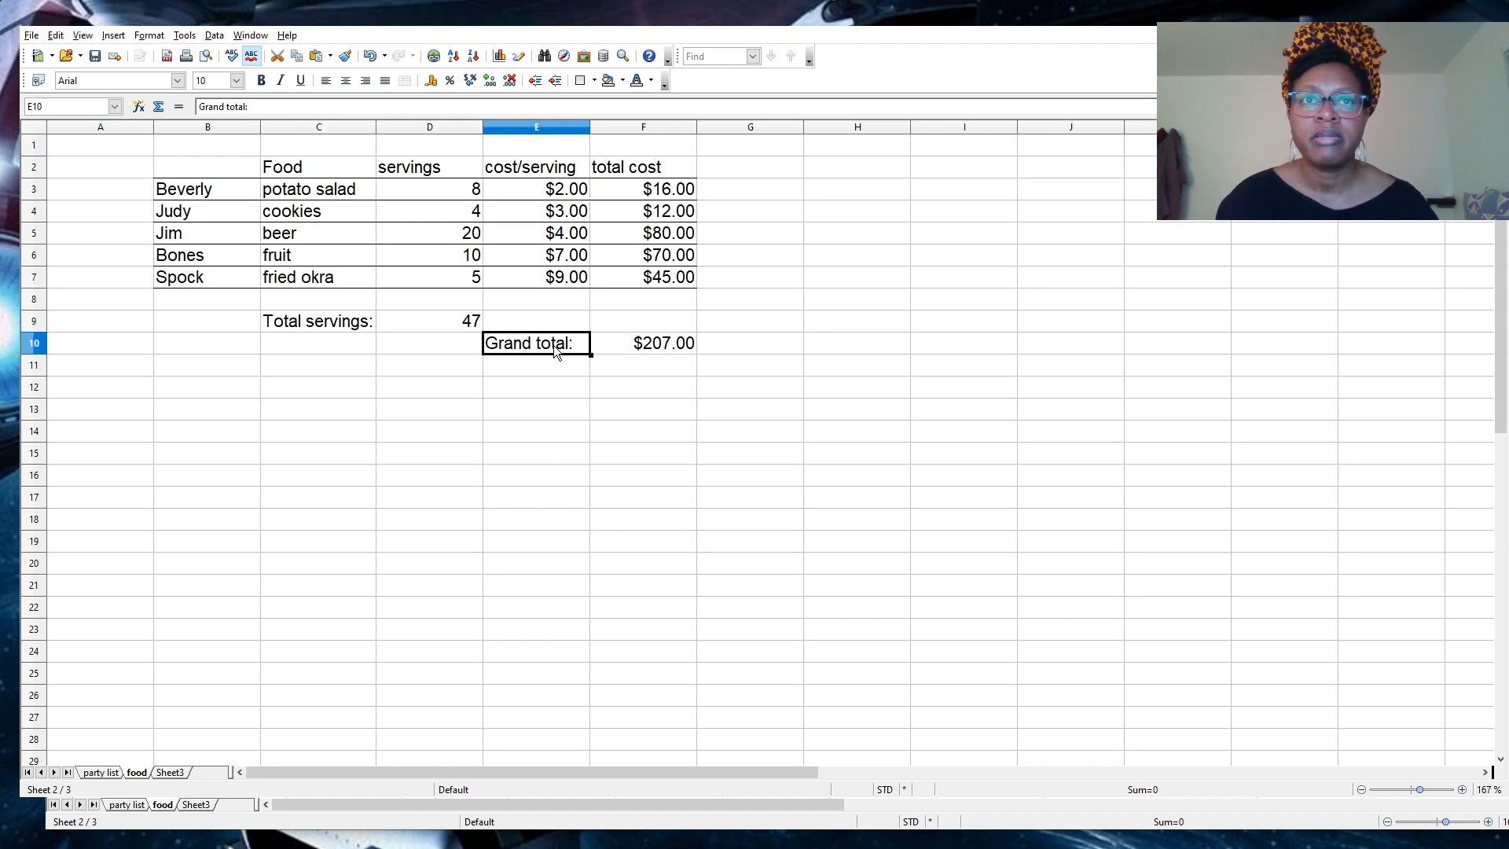
left_click(432, 321)
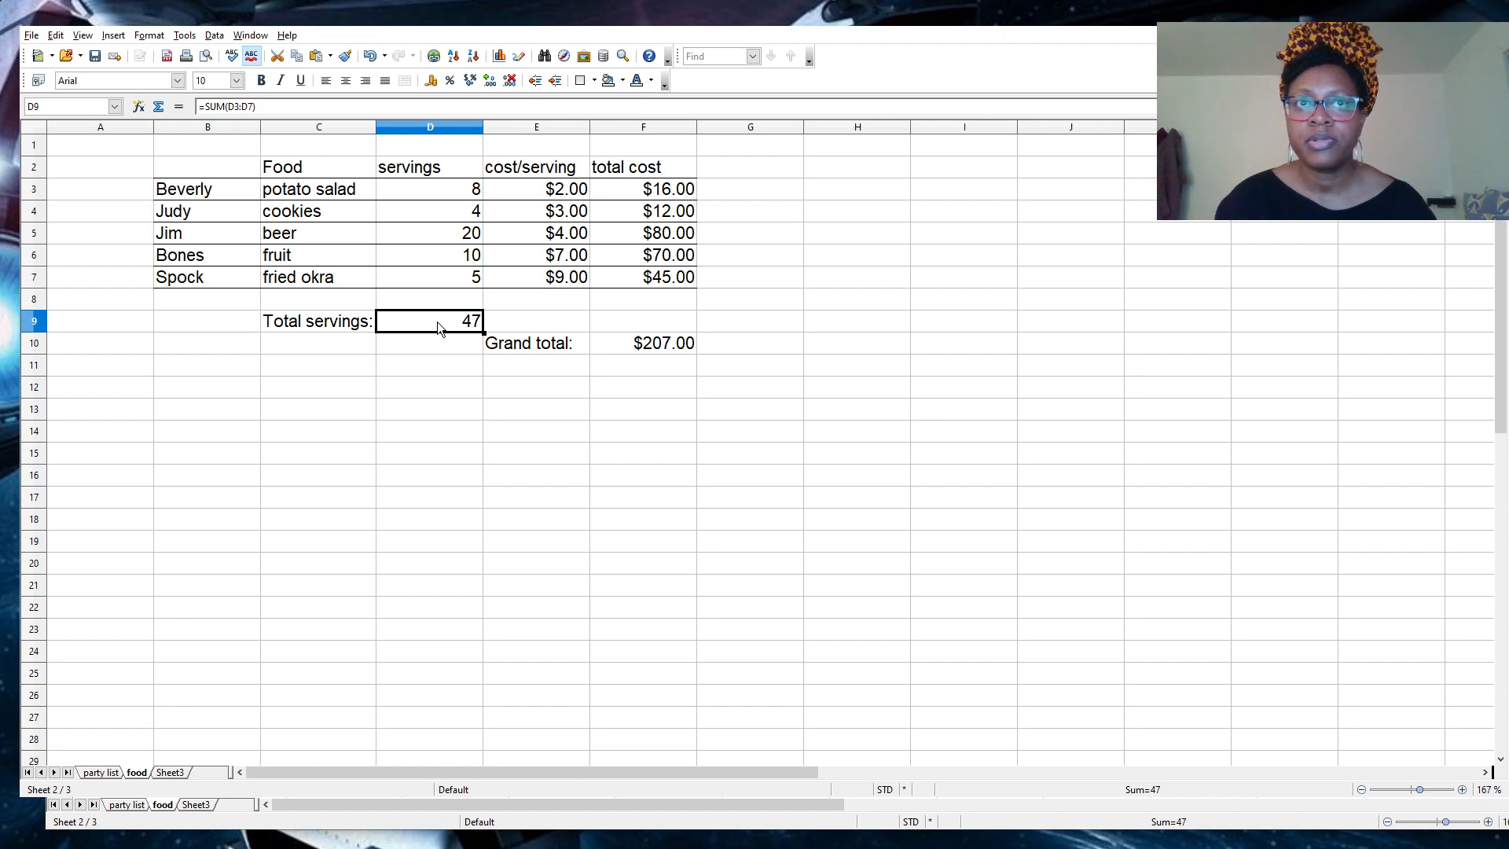
double_click(435, 320)
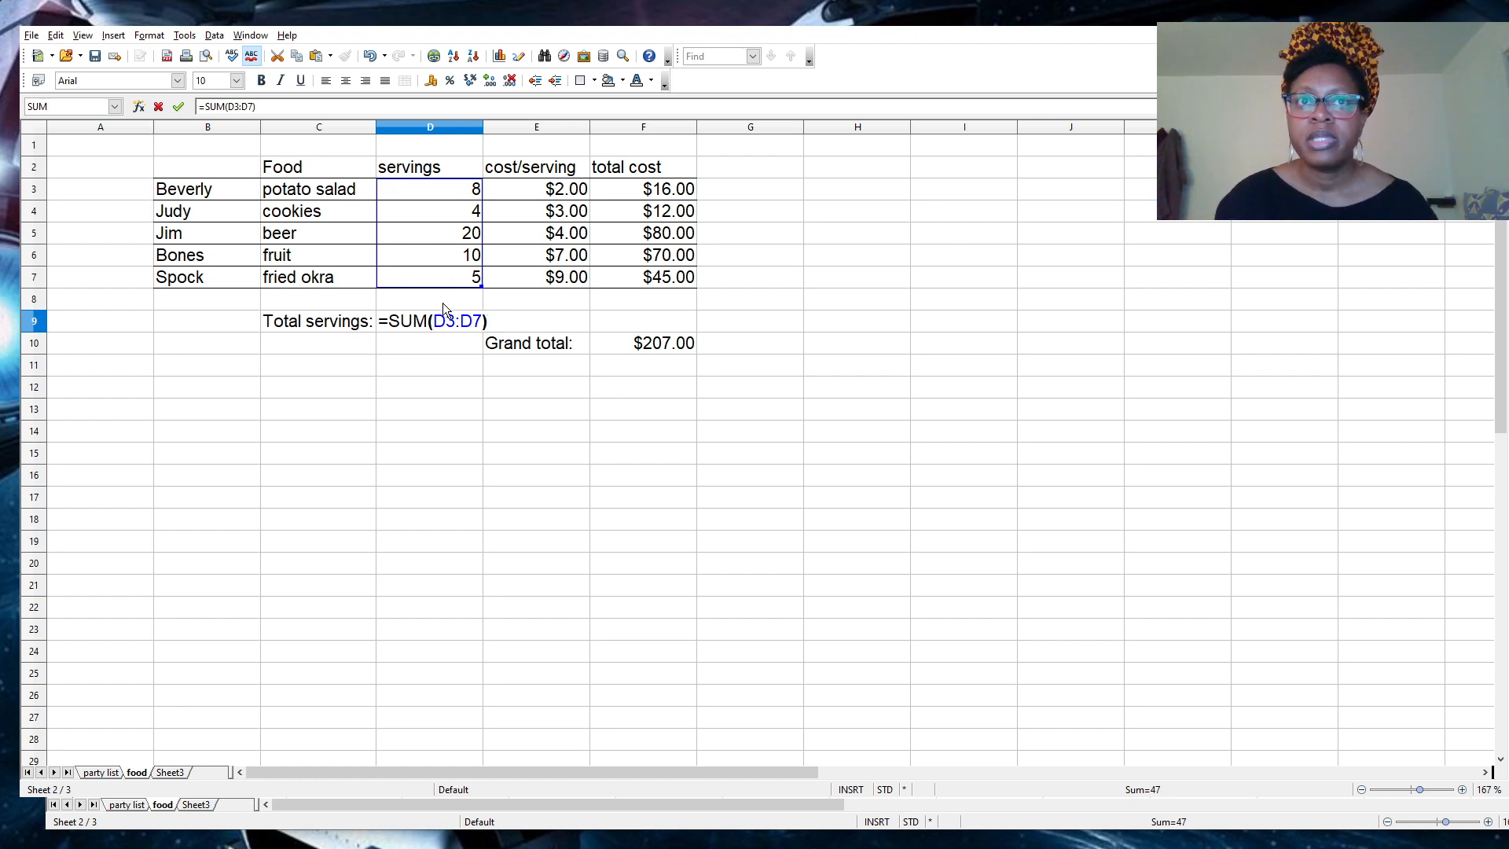
key("Escape")
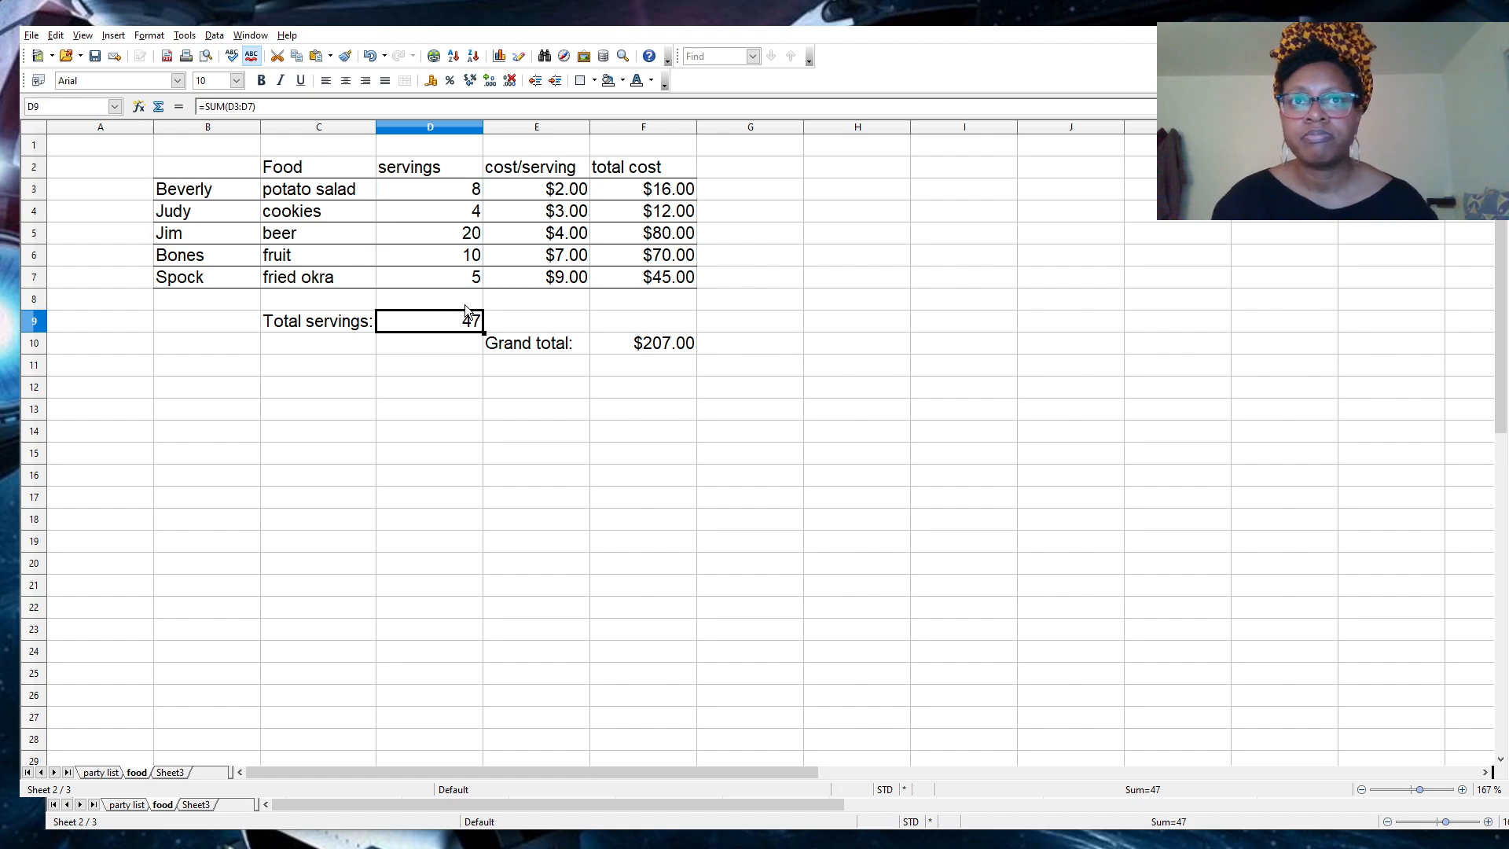
Shift the summed range of the grand total formula in F10 up one row so it reads =SUM(F3:F7).
left_click(626, 343)
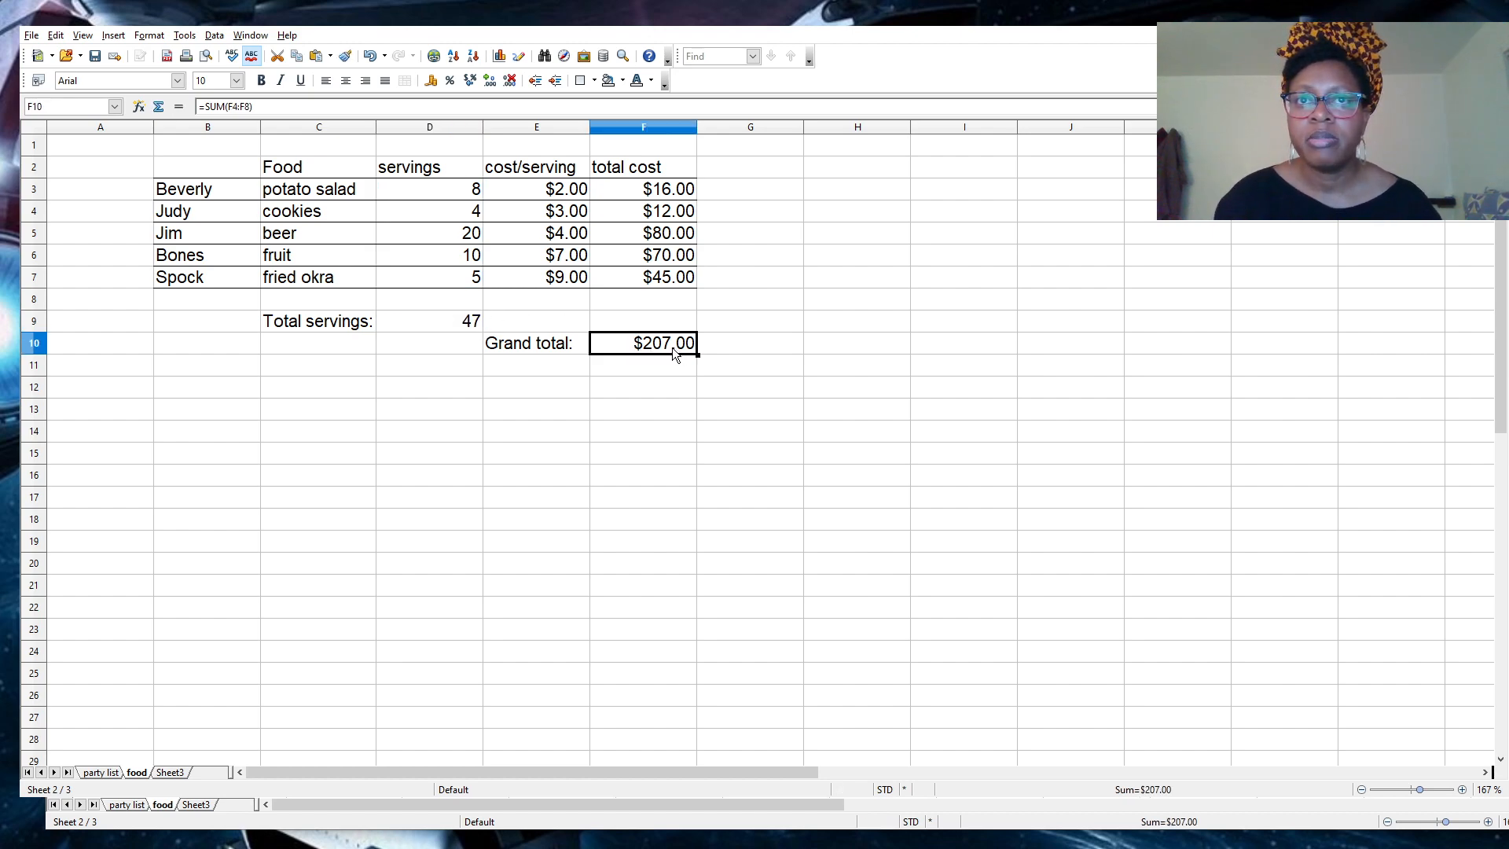
double_click(616, 346)
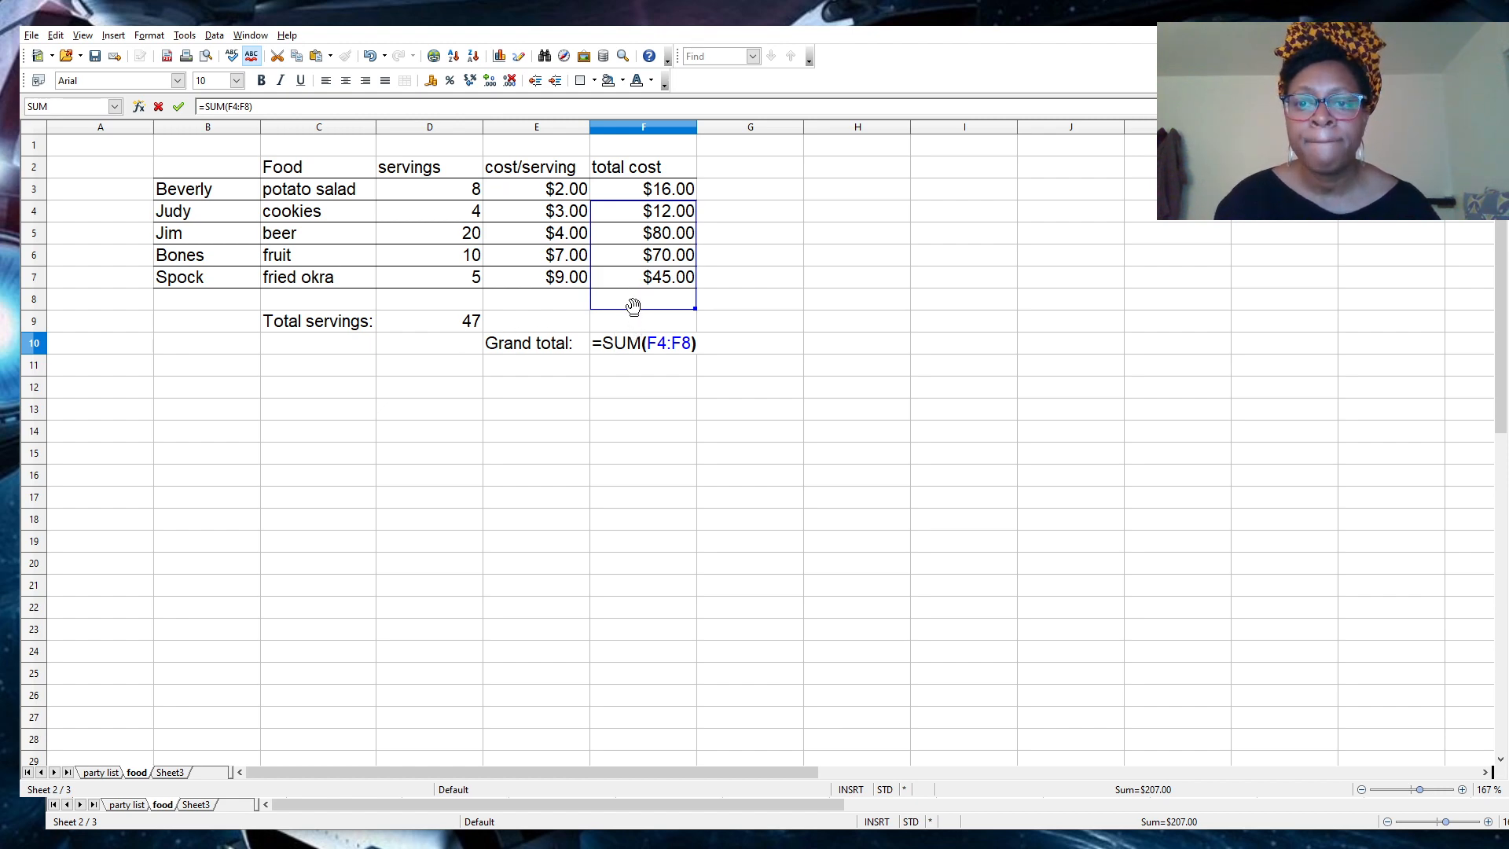
left_click_drag(634, 306, 632, 281)
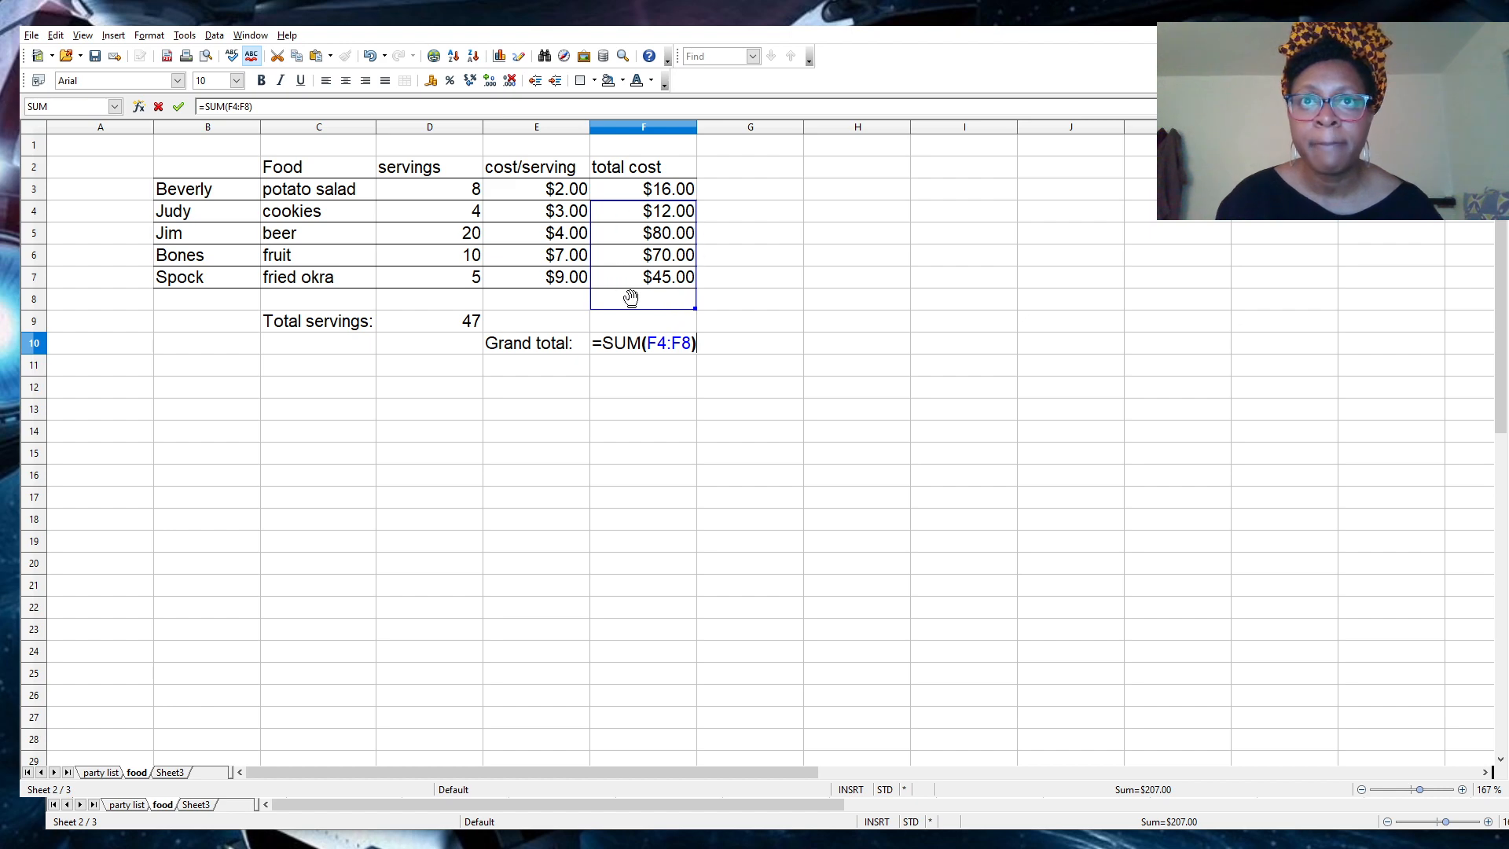
left_click_drag(641, 307, 639, 285)
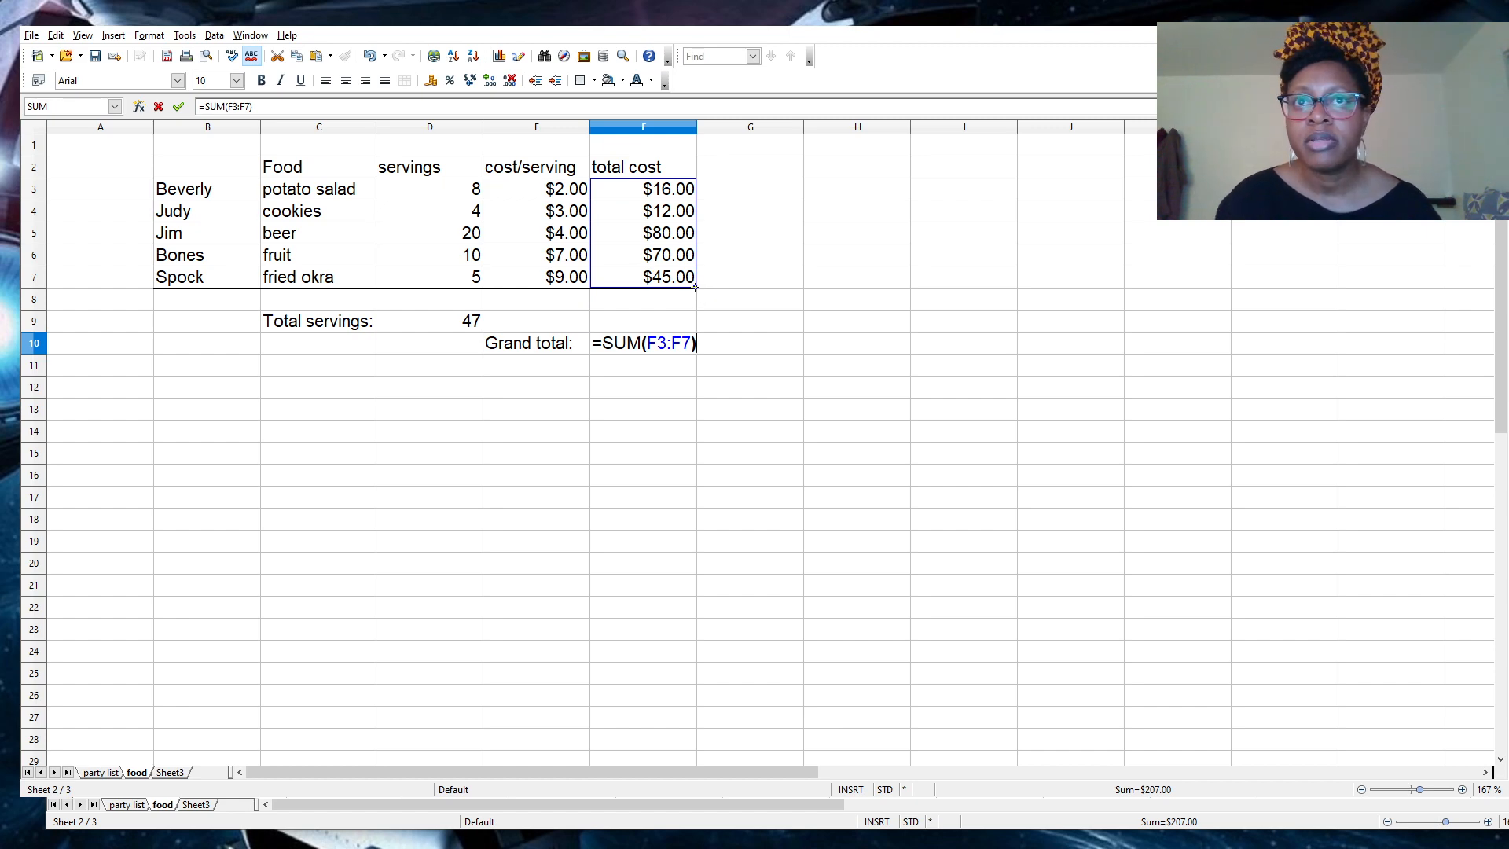
mouse_move(695, 287)
left_mouse_down()
mouse_move(689, 696)
mouse_move(662, 501)
mouse_move(683, 285)
left_mouse_up()
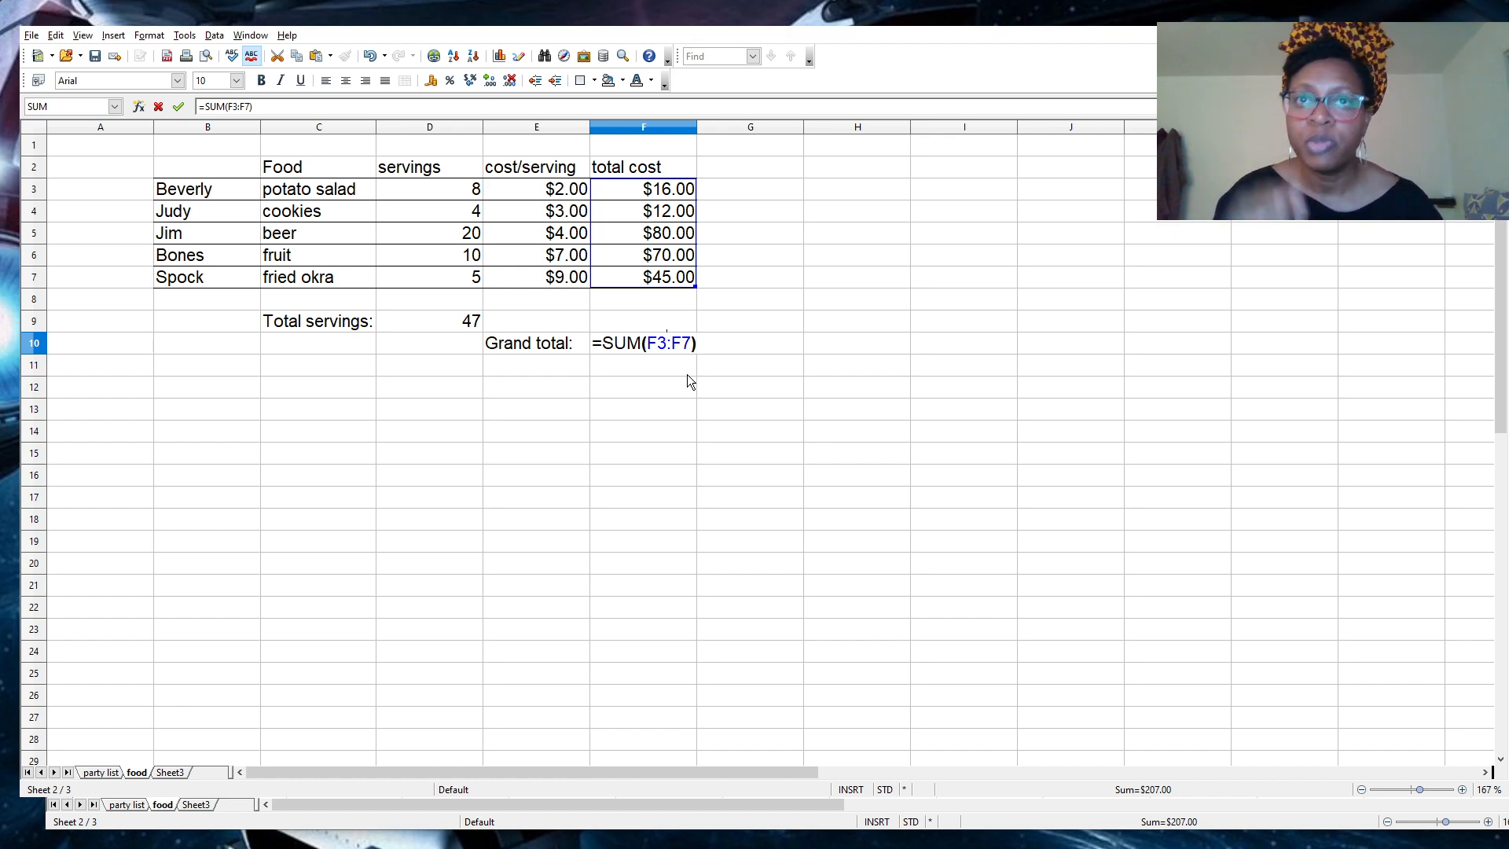
key("Return")
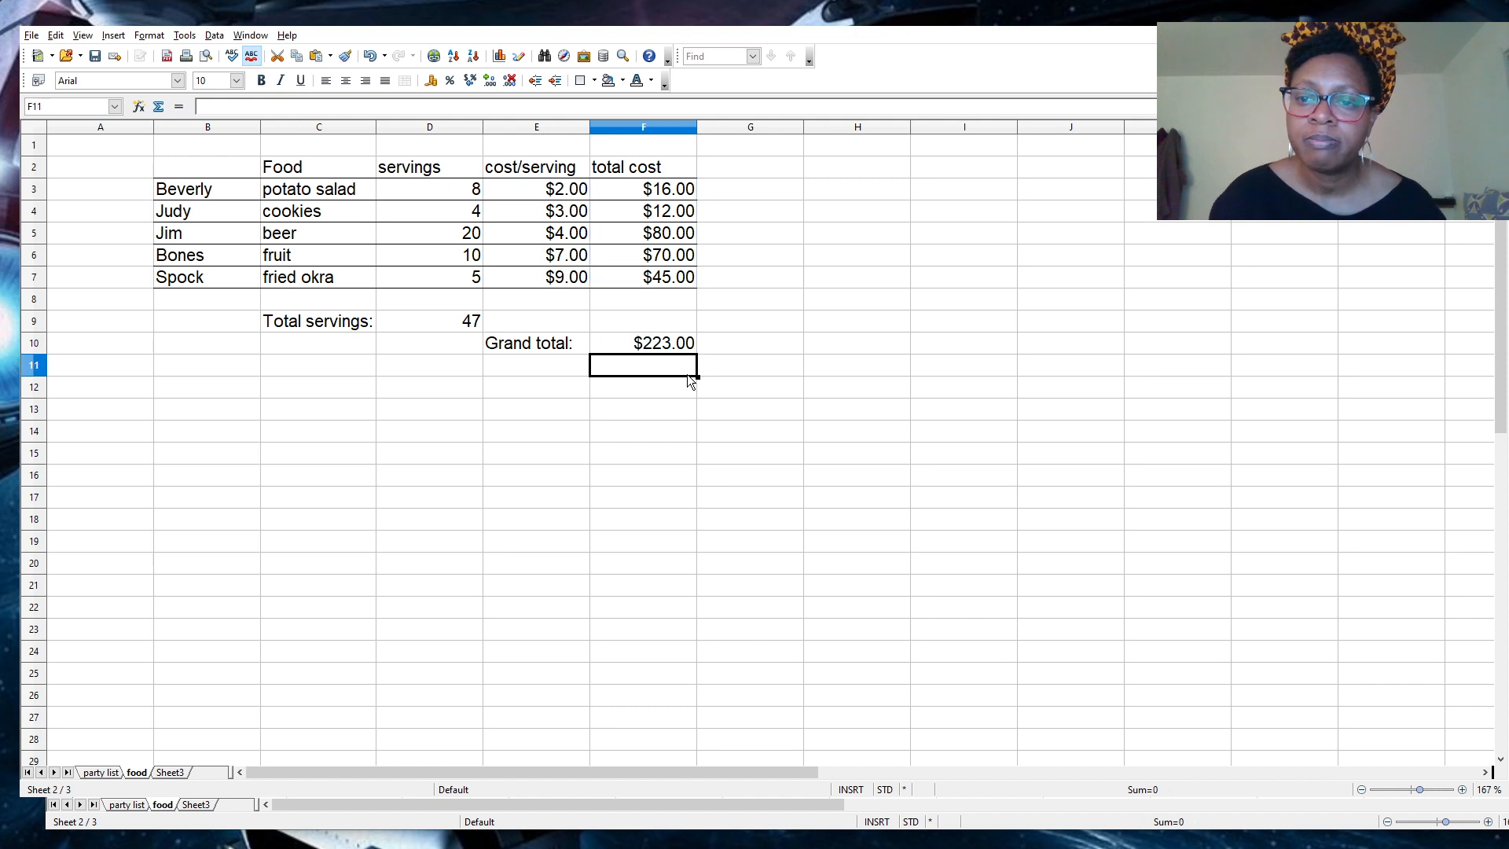
left_click(658, 343)
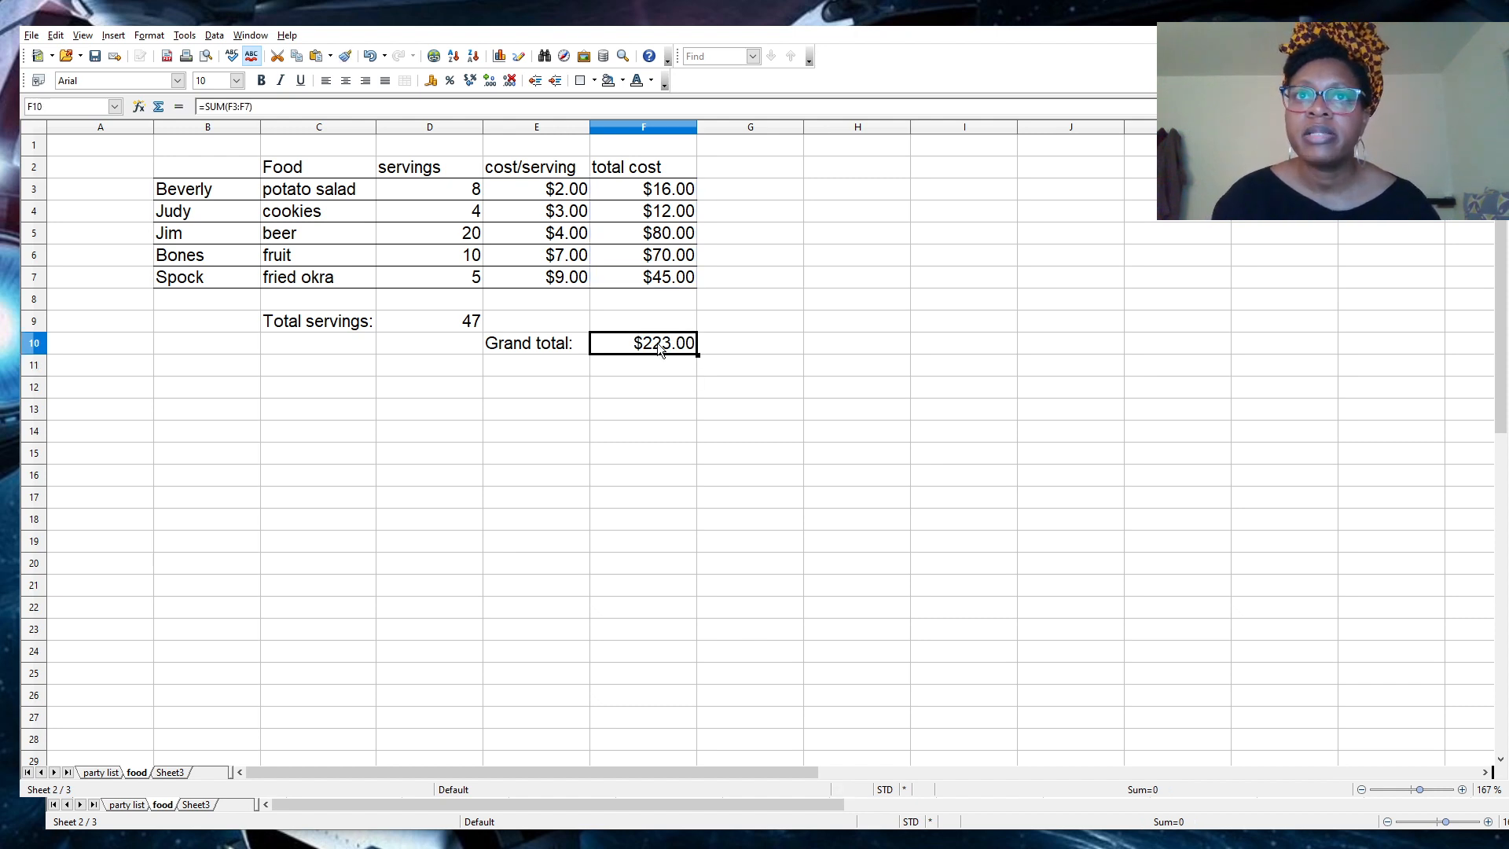